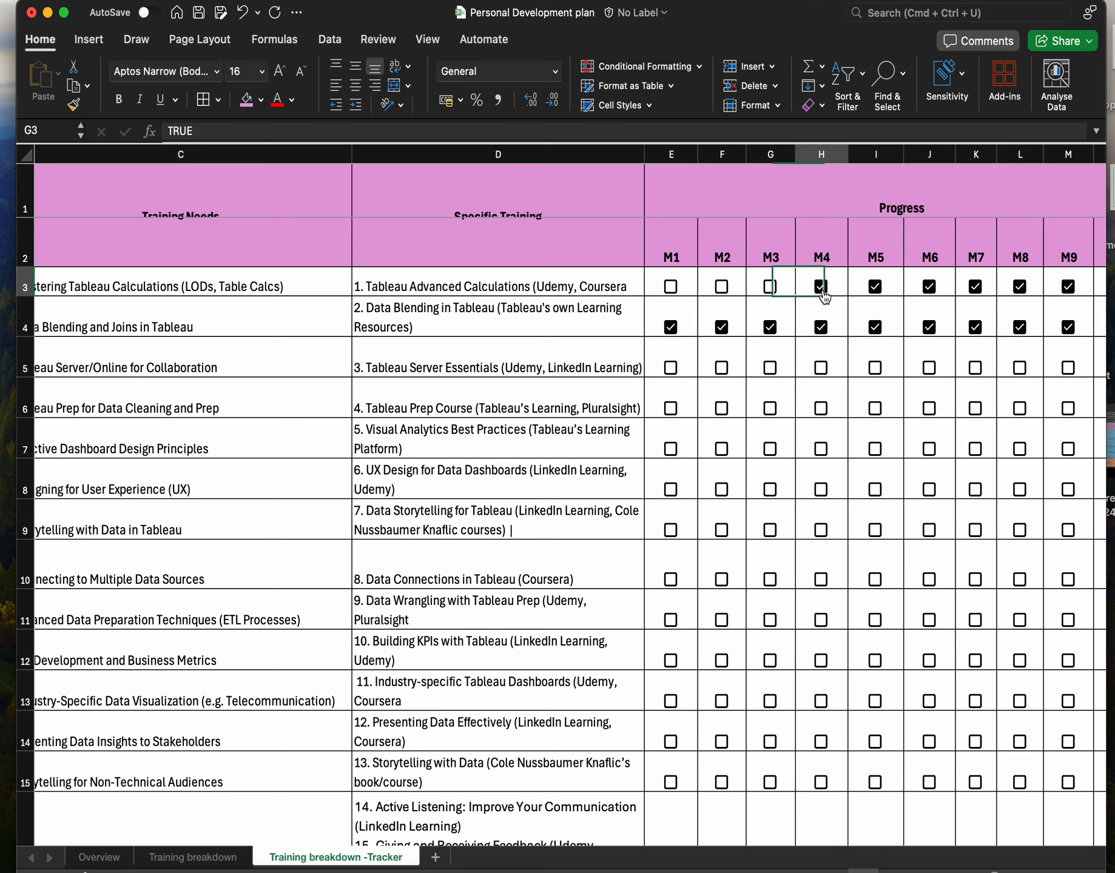
- Clear the M5 checkbox in the Mastering Tableau Calculations row of the tracker
{"action": "left_click", "coordinate": [875, 290]}
- Review the tracker's Area to Develop, Training Needs and Specific Training columns from the Tableau skills down to Industry Specific Knowledge
{"action": "scroll", "coordinate": [519, 420], "scroll_direction": "left", "scroll_amount": 5}
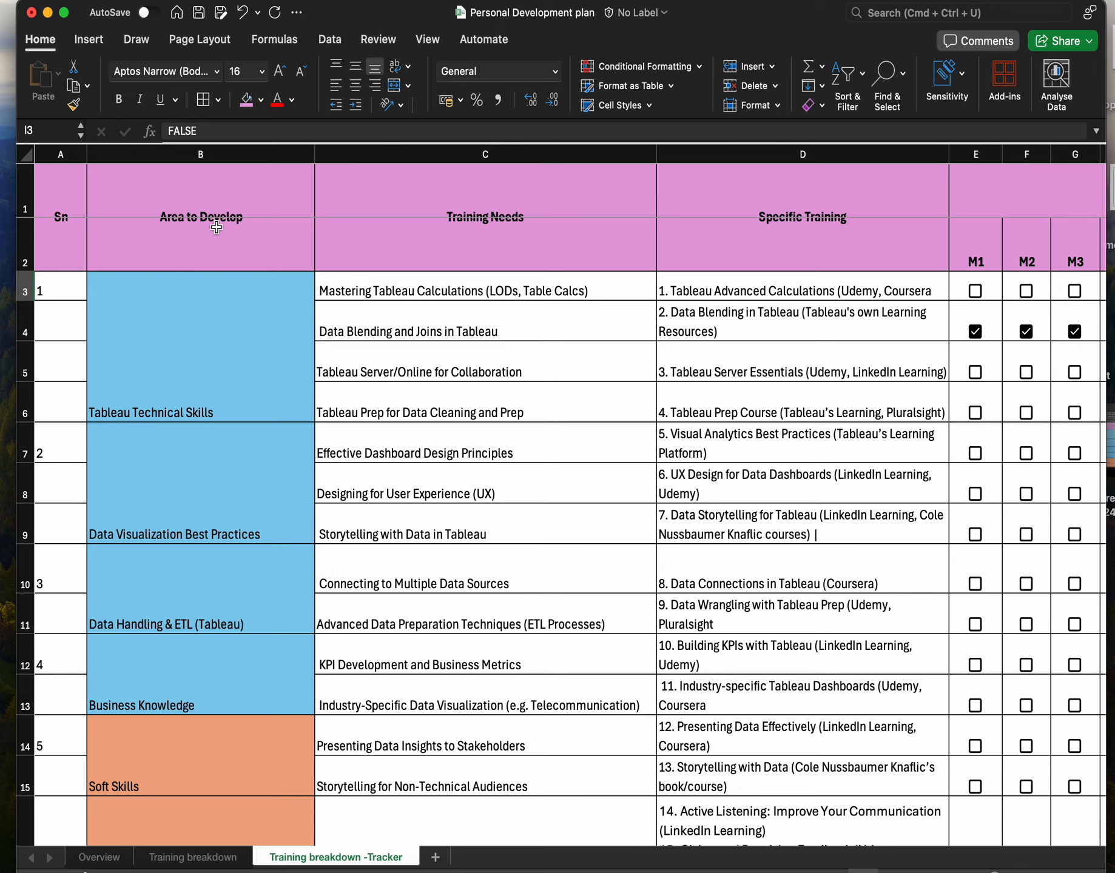
{"action": "scroll", "coordinate": [351, 226], "scroll_direction": "right", "scroll_amount": 10}
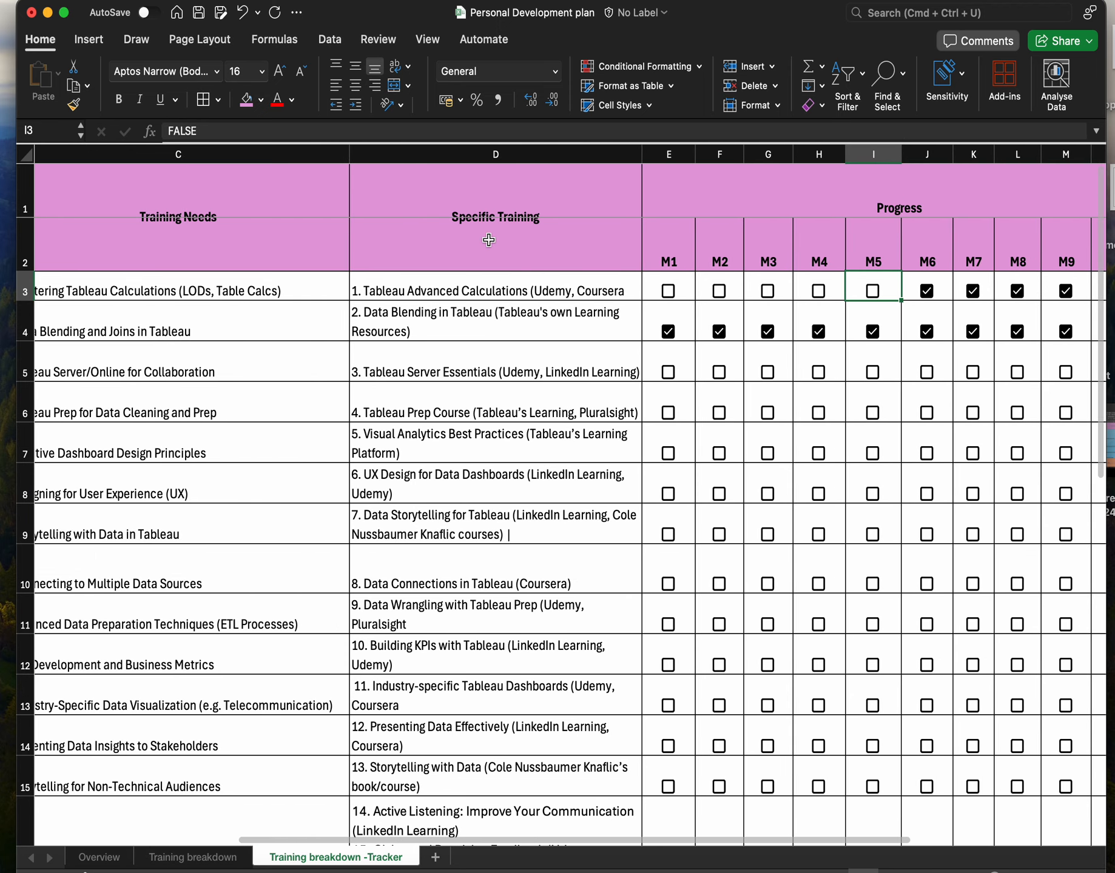
{"action": "scroll", "coordinate": [196, 296], "scroll_direction": "left", "scroll_amount": 5}
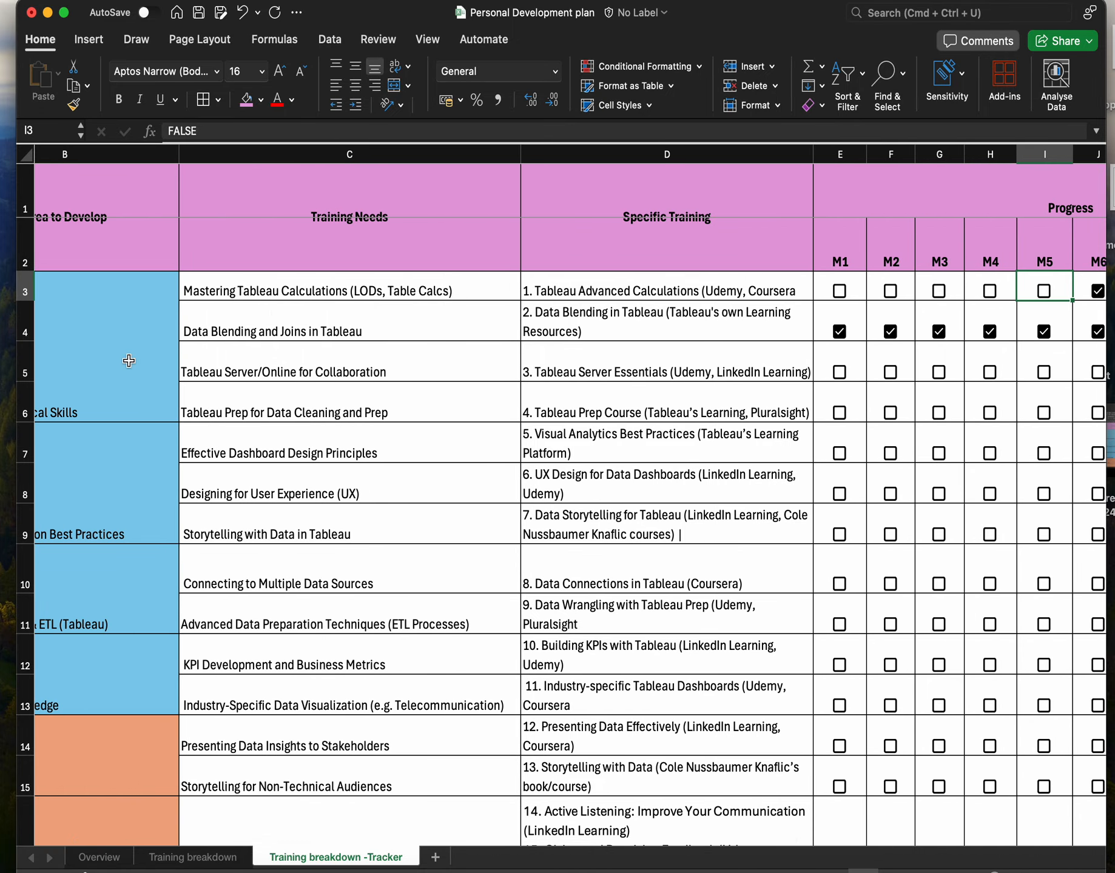
{"action": "scroll", "coordinate": [128, 361], "scroll_direction": "left", "scroll_amount": 4}
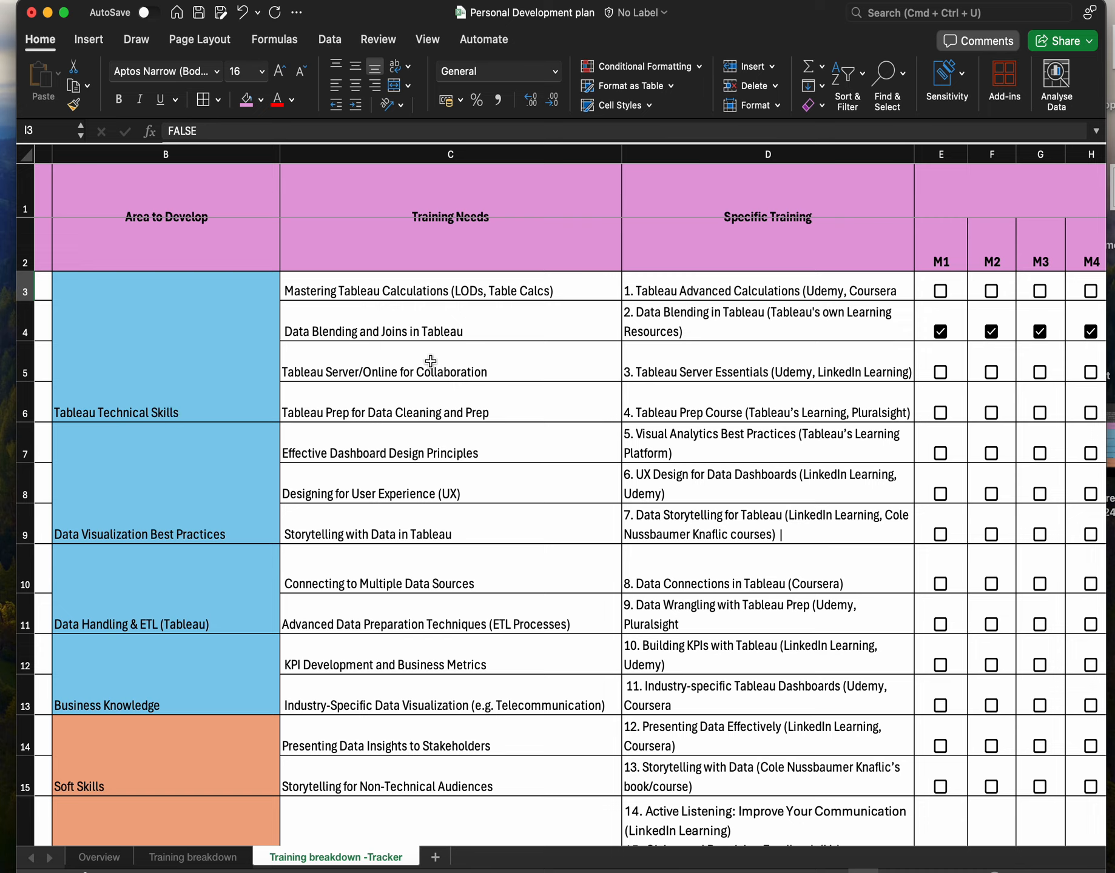
{"action": "scroll", "coordinate": [431, 361], "scroll_direction": "right", "scroll_amount": 4}
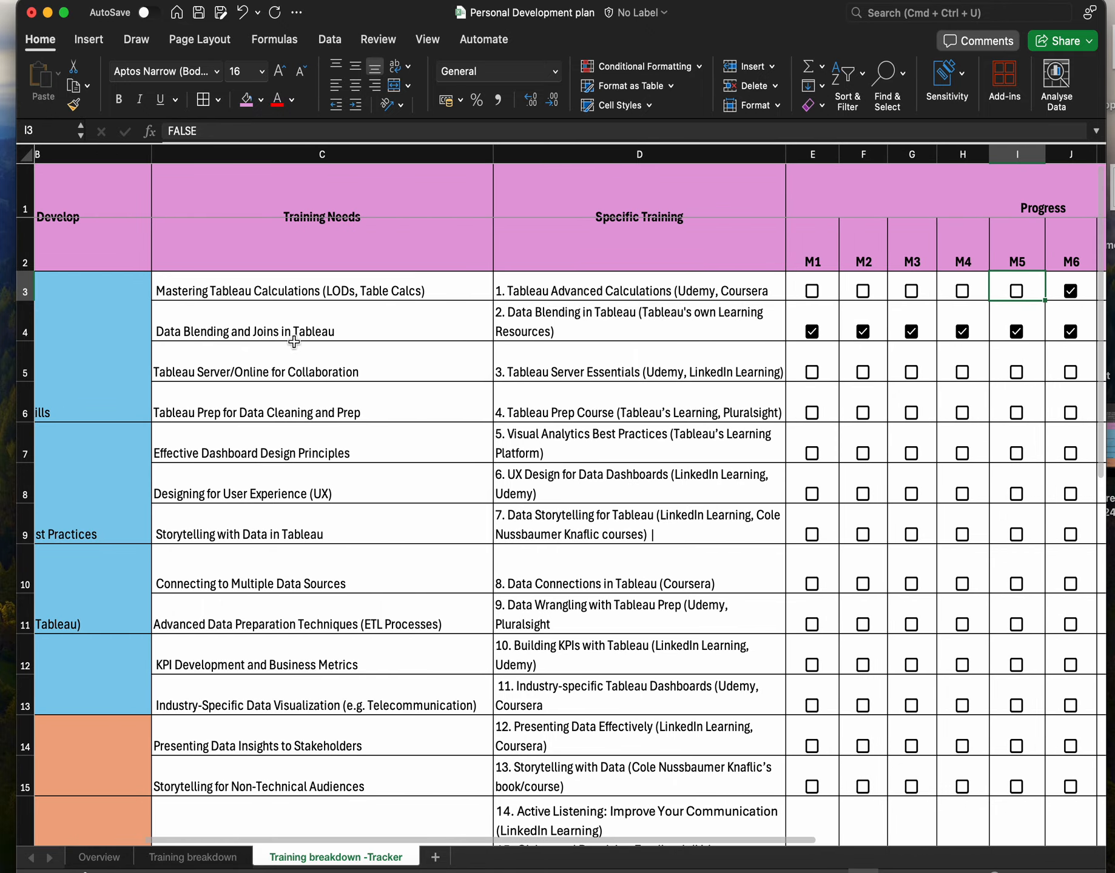
{"action": "scroll", "coordinate": [133, 370], "scroll_direction": "left", "scroll_amount": 3}
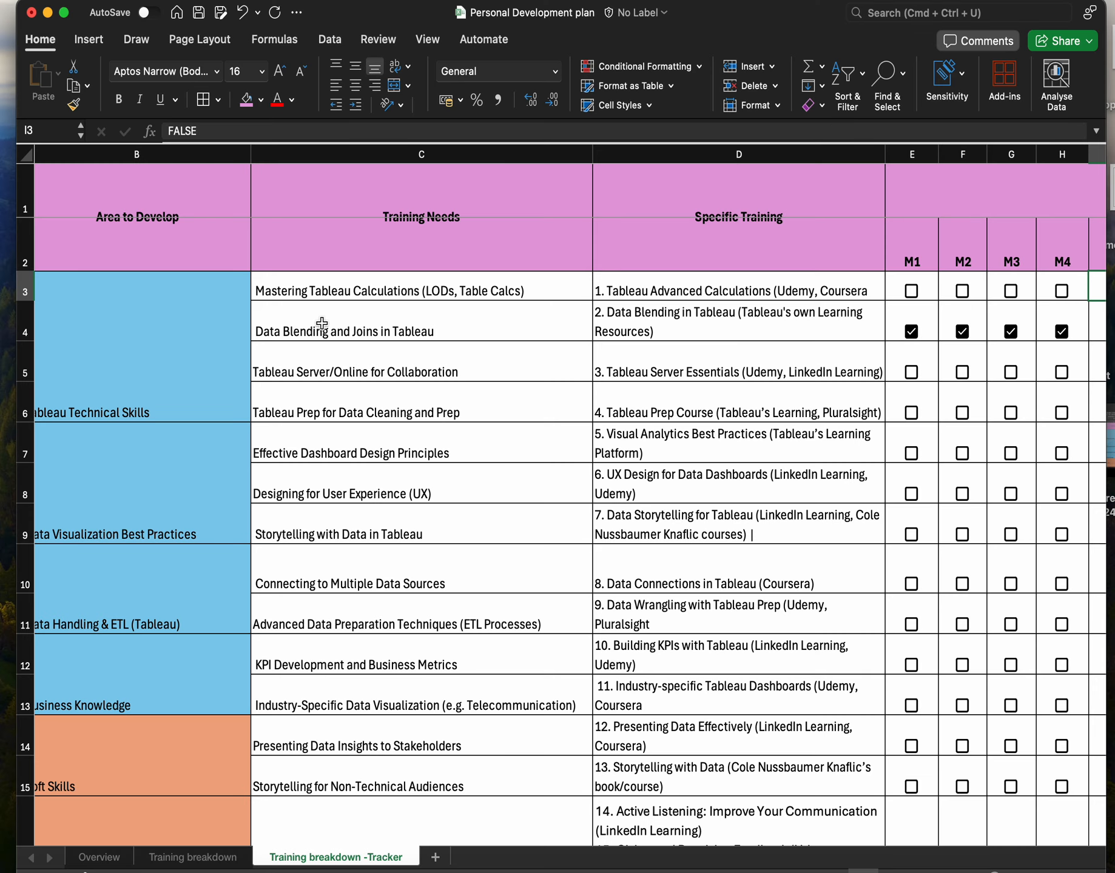
{"action": "scroll", "coordinate": [138, 512], "scroll_direction": "left", "scroll_amount": 3}
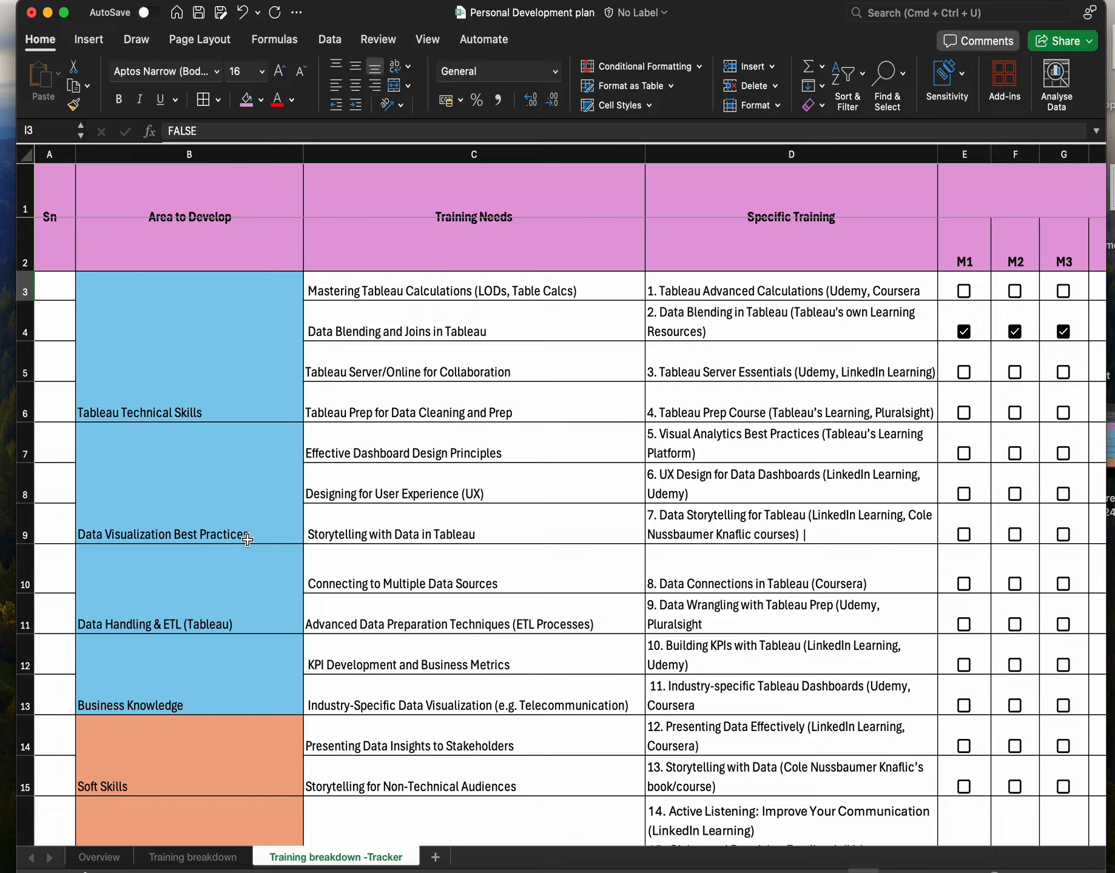
{"action": "scroll", "coordinate": [241, 513], "scroll_direction": "down", "scroll_amount": 10}
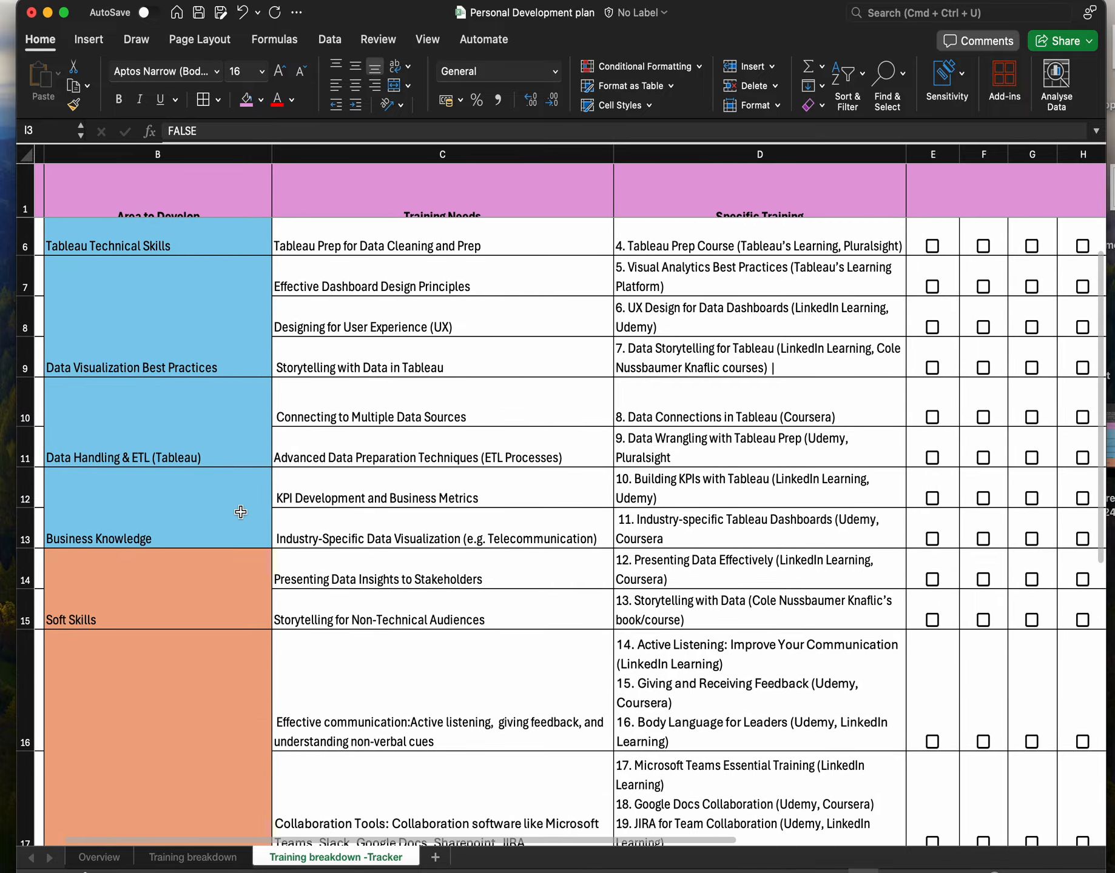
{"action": "scroll", "coordinate": [241, 513], "scroll_direction": "down", "scroll_amount": 3}
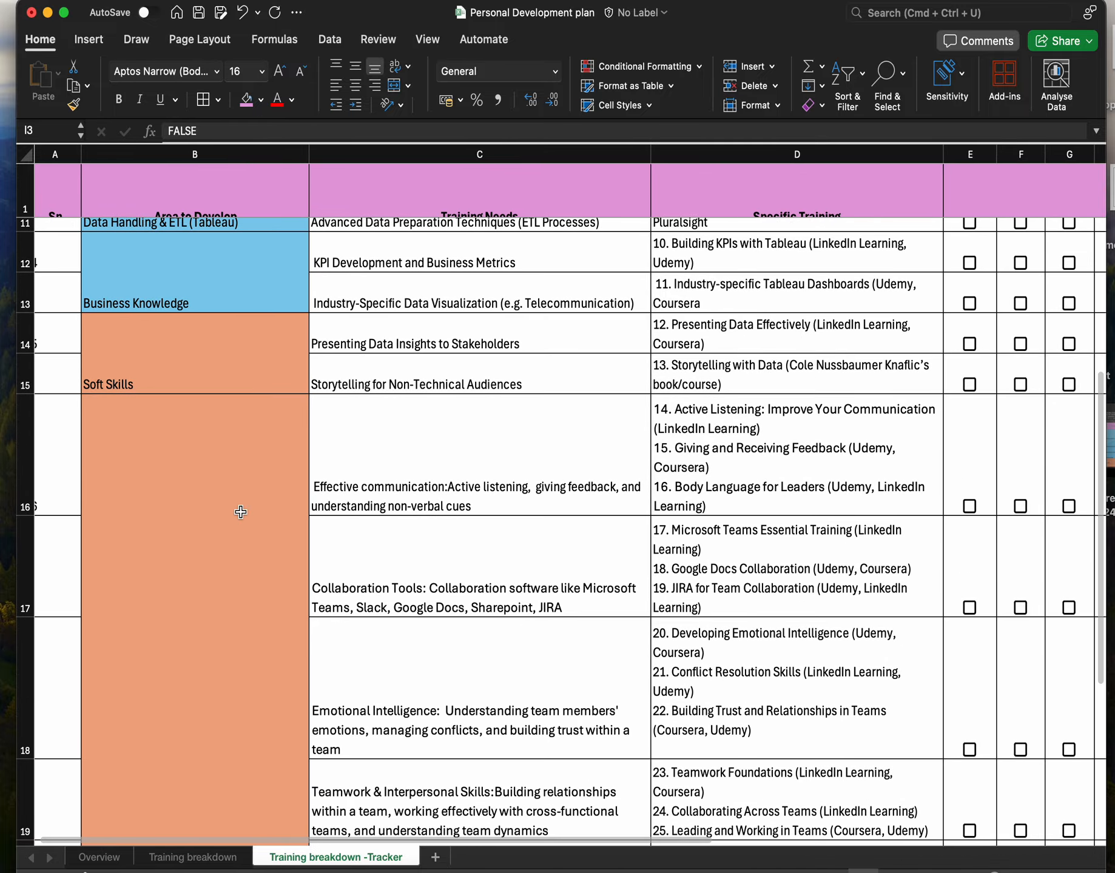
{"action": "scroll", "coordinate": [241, 513], "scroll_direction": "down", "scroll_amount": 8}
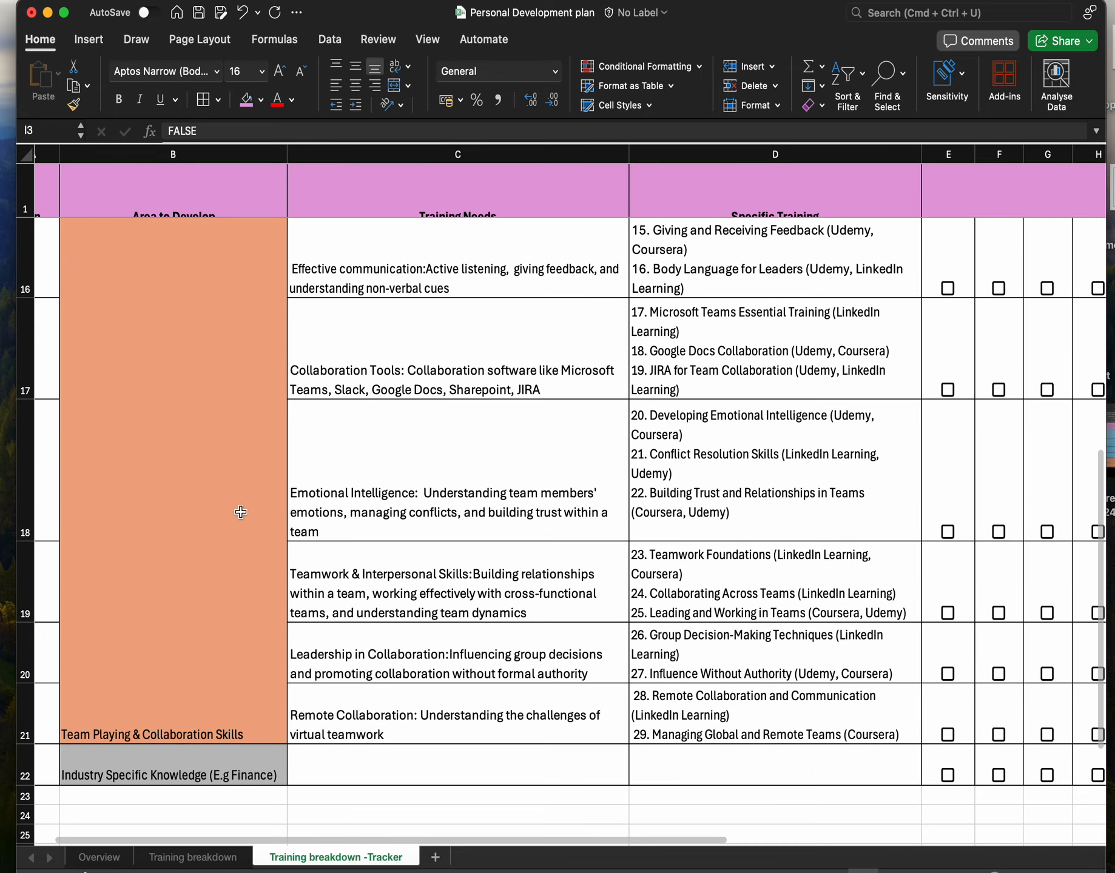
{"action": "scroll", "coordinate": [242, 611], "scroll_direction": "down", "scroll_amount": 3}
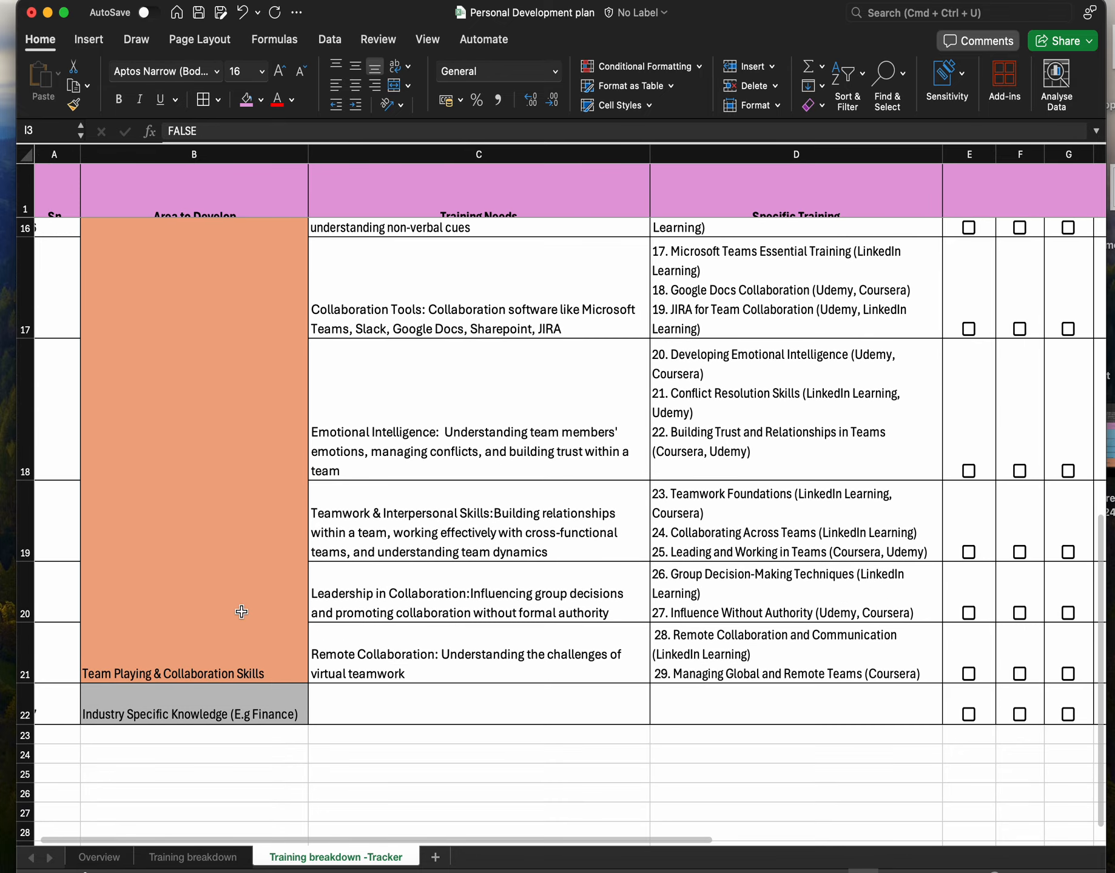
{"action": "scroll", "coordinate": [242, 612], "scroll_direction": "up", "scroll_amount": 15}
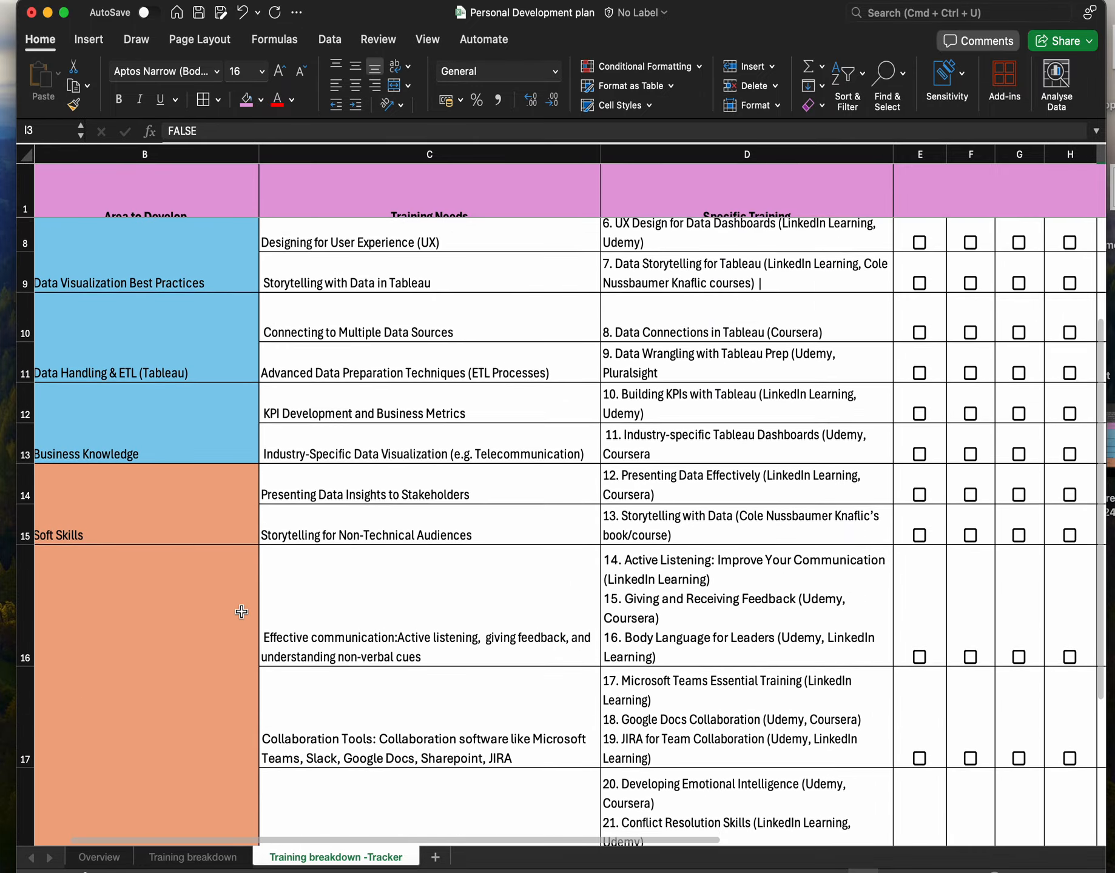
{"action": "scroll", "coordinate": [242, 612], "scroll_direction": "up", "scroll_amount": 5}
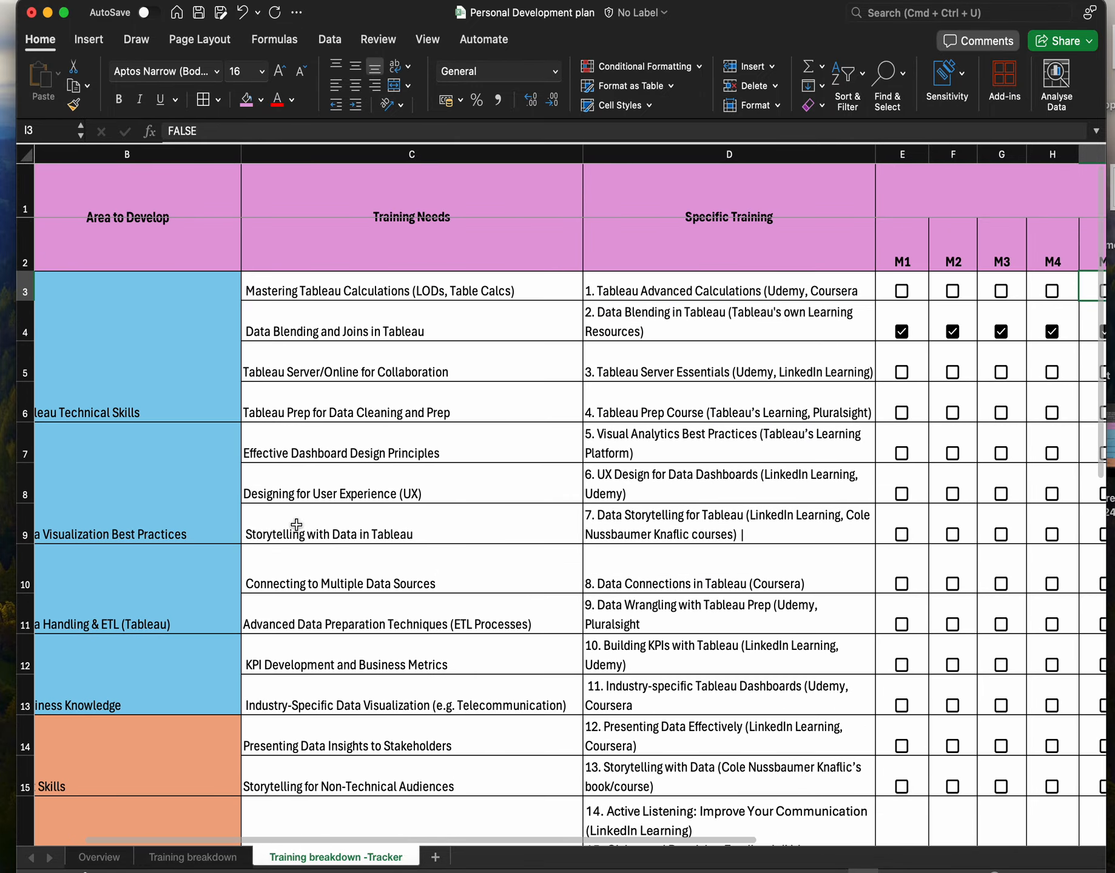
{"action": "scroll", "coordinate": [313, 592], "scroll_direction": "right", "scroll_amount": 5}
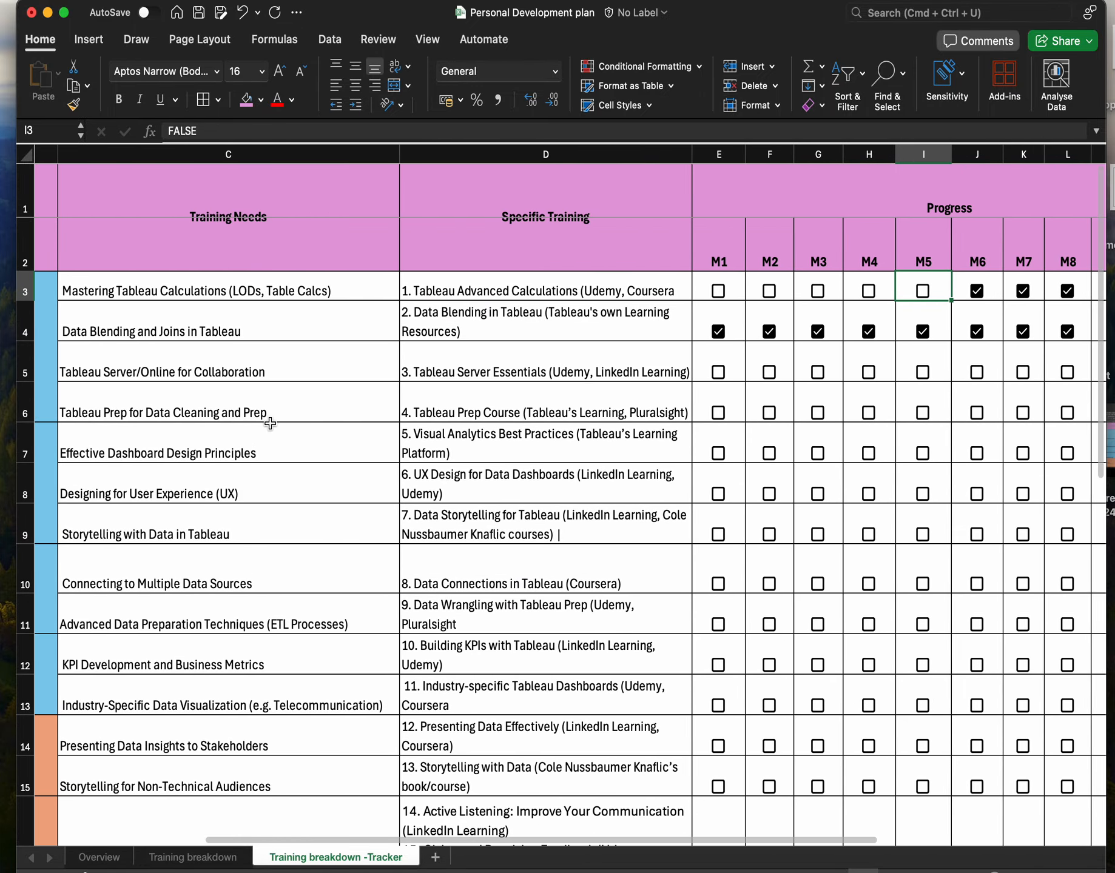
{"action": "scroll", "coordinate": [248, 376], "scroll_direction": "right", "scroll_amount": 3}
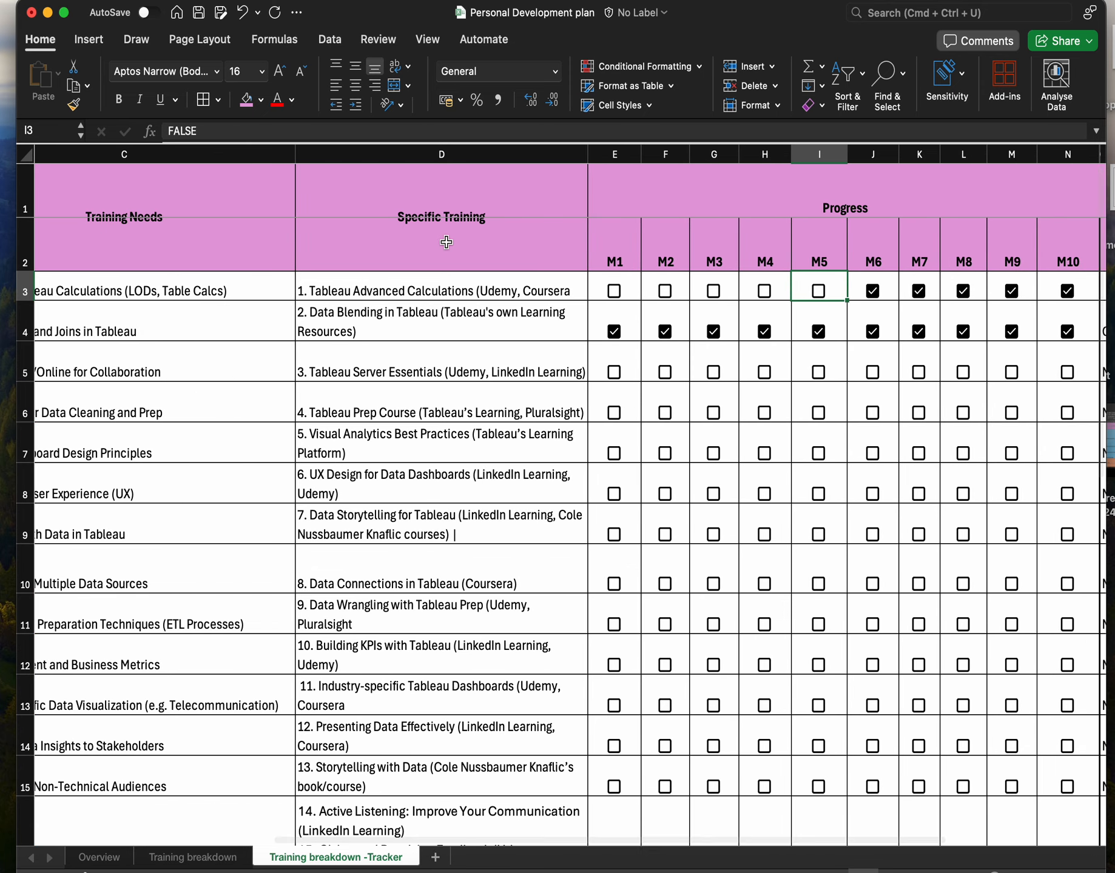
- Add the missing closing parenthesis after "Coursera" in the Specific Training entry for Tableau Advanced Calculations in D3
{"action": "scroll", "coordinate": [343, 301], "scroll_direction": "left", "scroll_amount": 4}
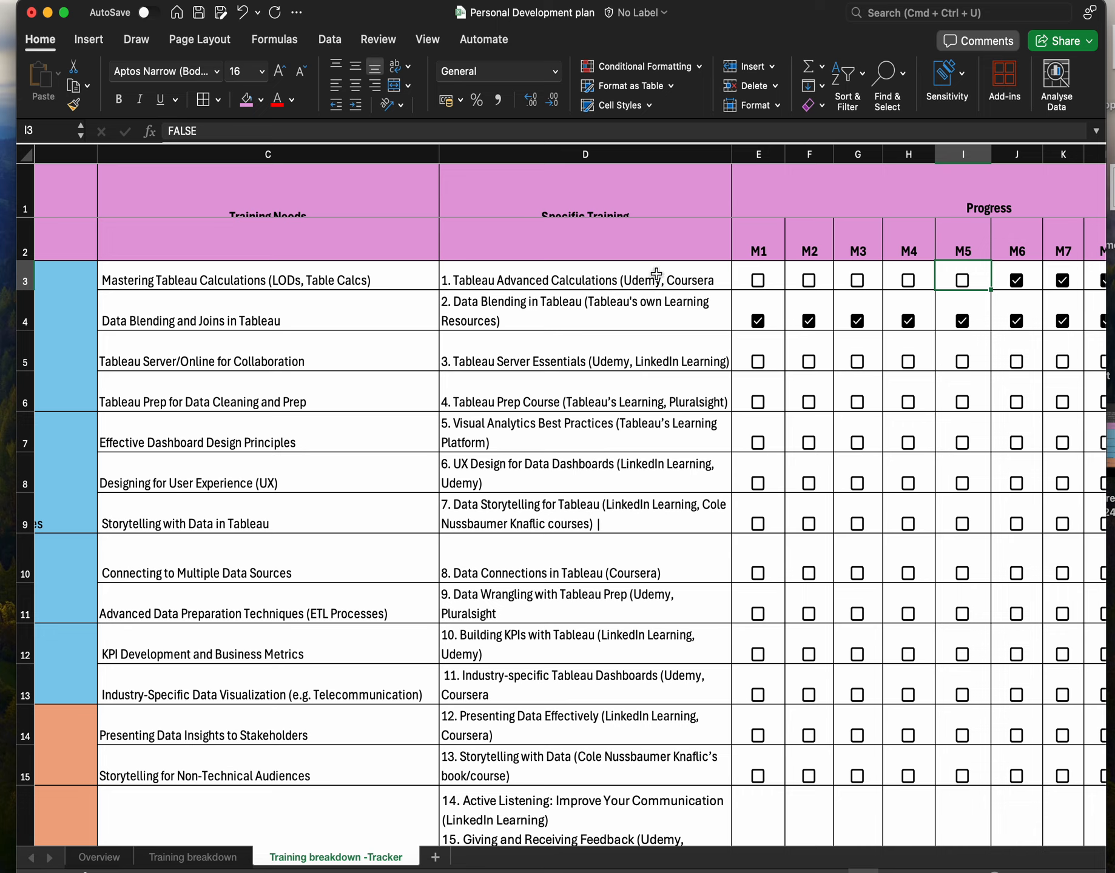
{"action": "double_click", "coordinate": [716, 275]}
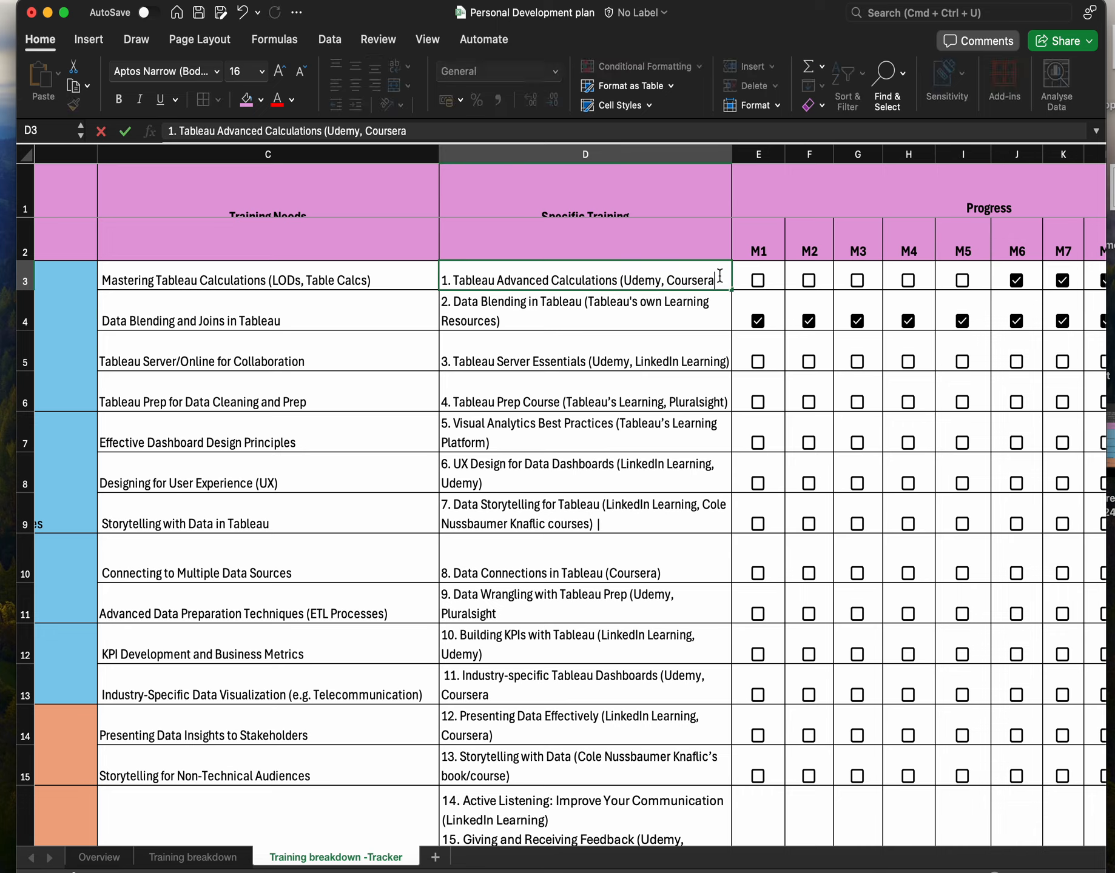
{"action": "left_click", "coordinate": [405, 314]}
{"action": "left_click", "coordinate": [533, 319]}
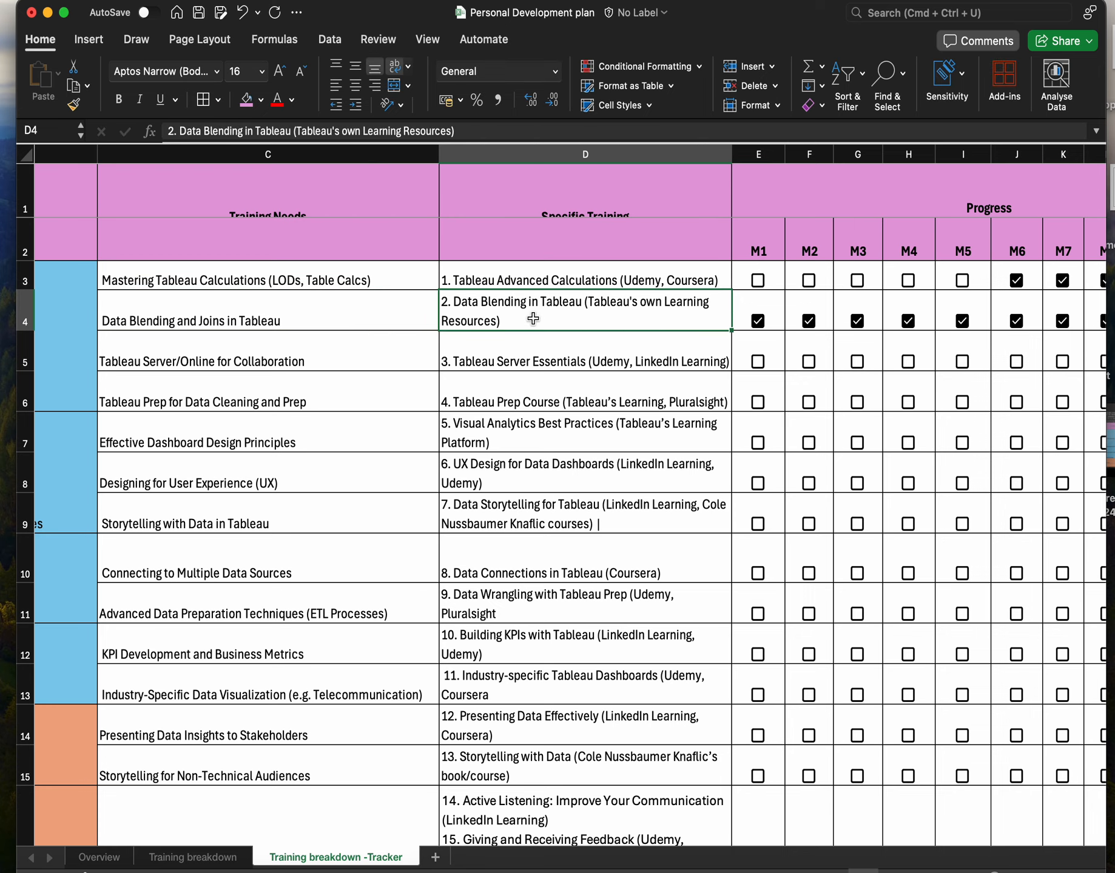
- Compare the numbered Specific Training courses with their training needs and development areas, including the soft and collaboration skills
{"action": "scroll", "coordinate": [152, 359], "scroll_direction": "left", "scroll_amount": 3}
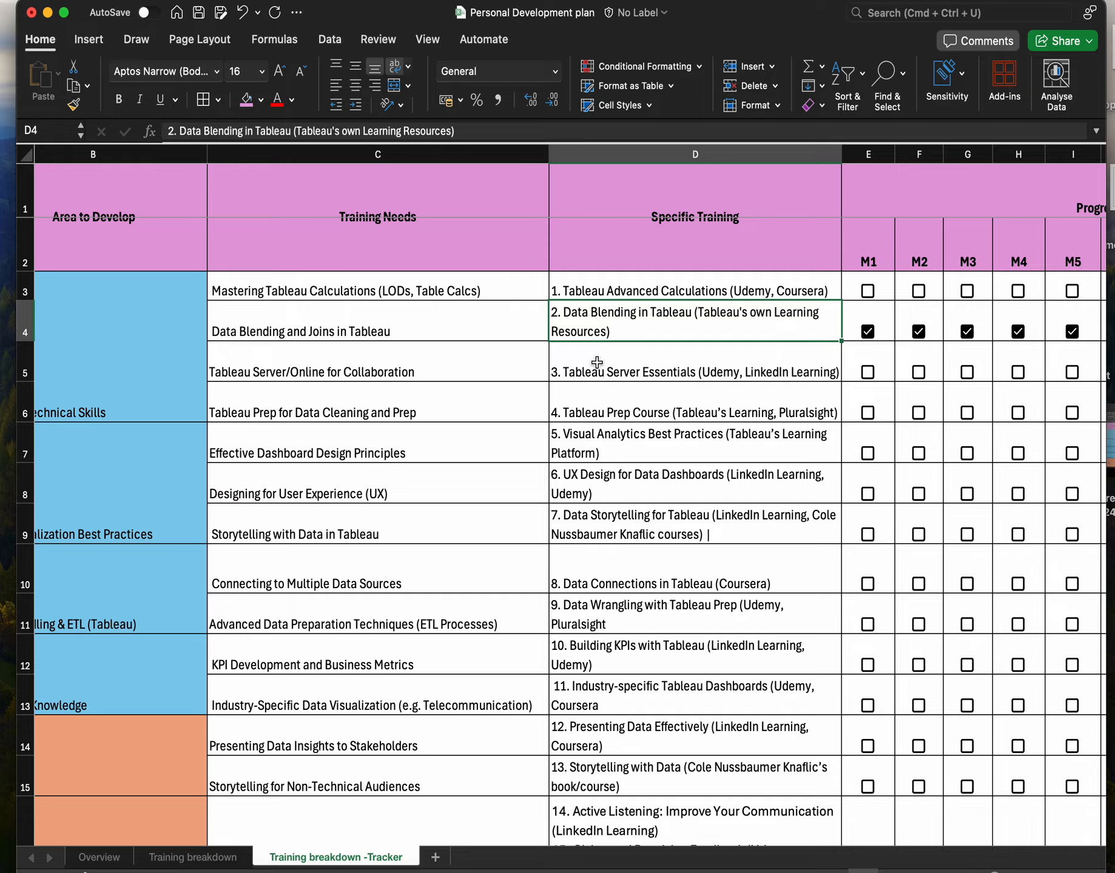
{"action": "scroll", "coordinate": [596, 362], "scroll_direction": "right", "scroll_amount": 3}
{"action": "scroll", "coordinate": [597, 362], "scroll_direction": "right", "scroll_amount": 3}
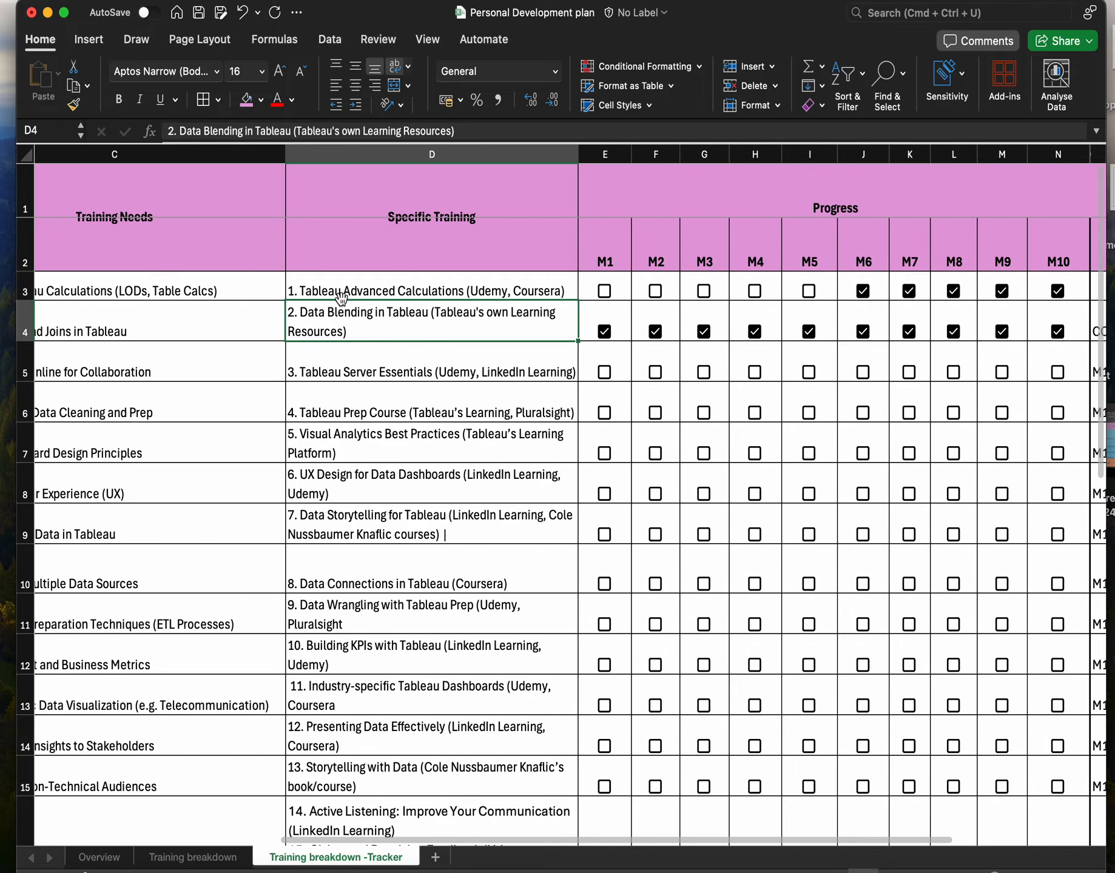
{"action": "scroll", "coordinate": [342, 299], "scroll_direction": "left", "scroll_amount": 3}
{"action": "scroll", "coordinate": [341, 299], "scroll_direction": "left", "scroll_amount": 2}
{"action": "scroll", "coordinate": [425, 521], "scroll_direction": "down", "scroll_amount": 3}
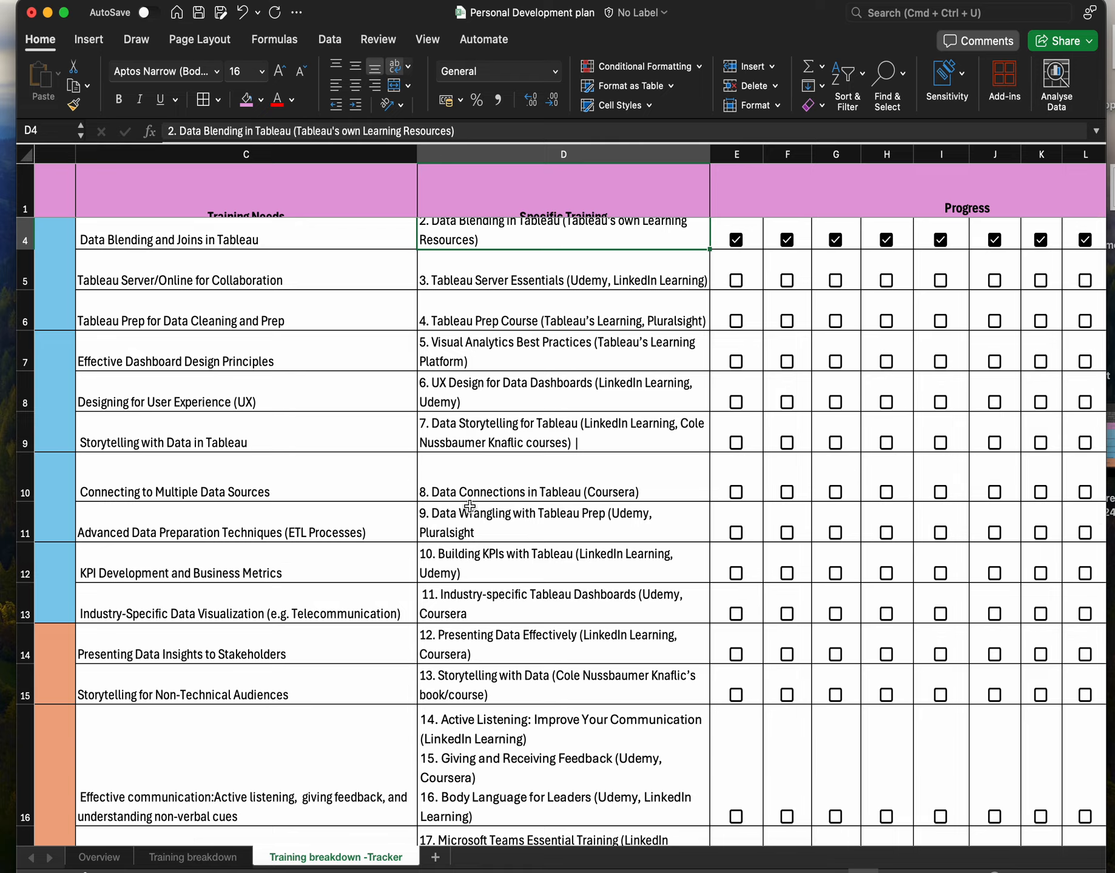
{"action": "scroll", "coordinate": [467, 610], "scroll_direction": "down", "scroll_amount": 5}
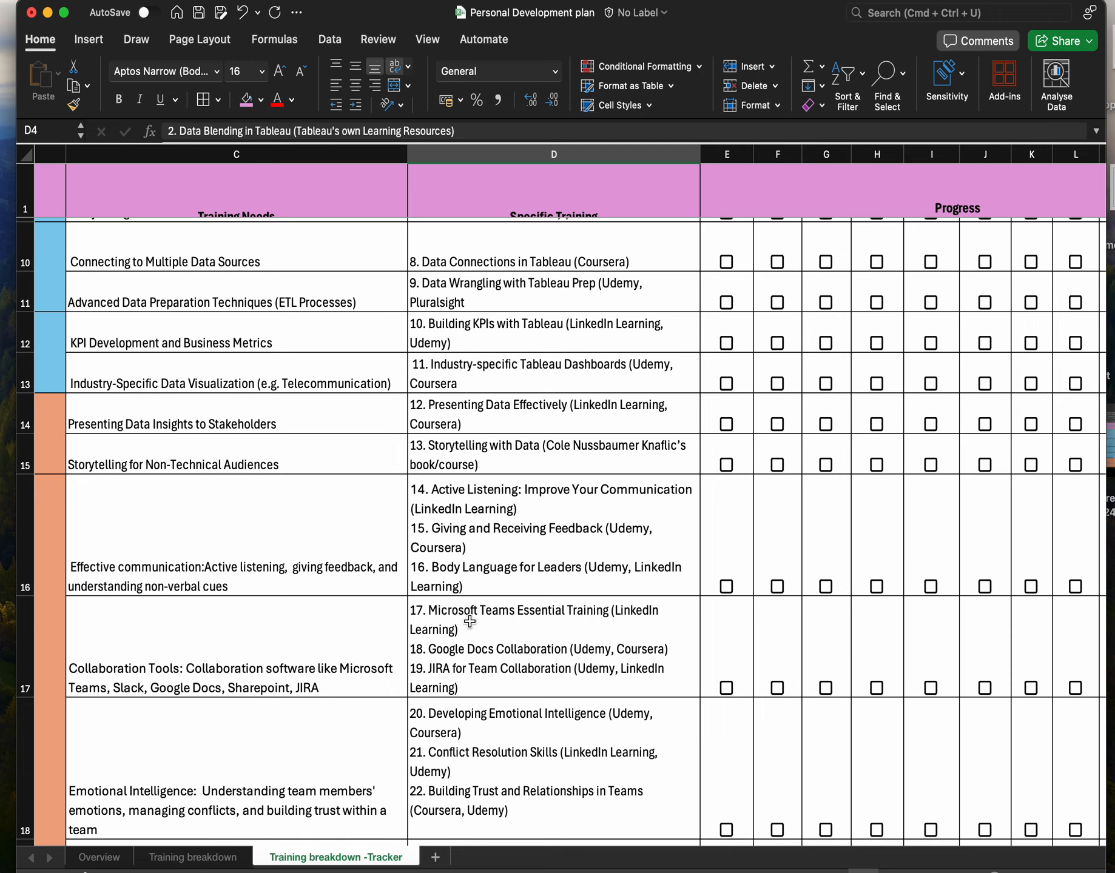
{"action": "scroll", "coordinate": [343, 637], "scroll_direction": "left", "scroll_amount": 4}
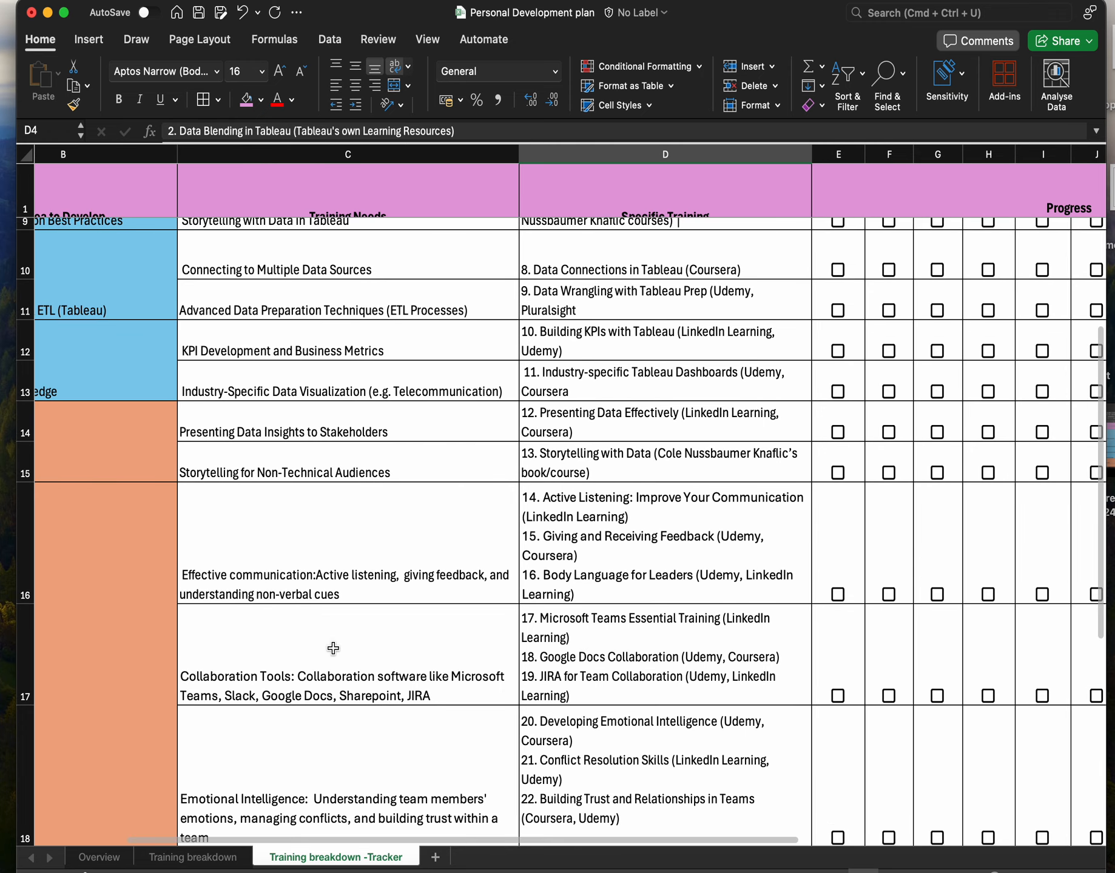
{"action": "scroll", "coordinate": [277, 579], "scroll_direction": "left", "scroll_amount": 4}
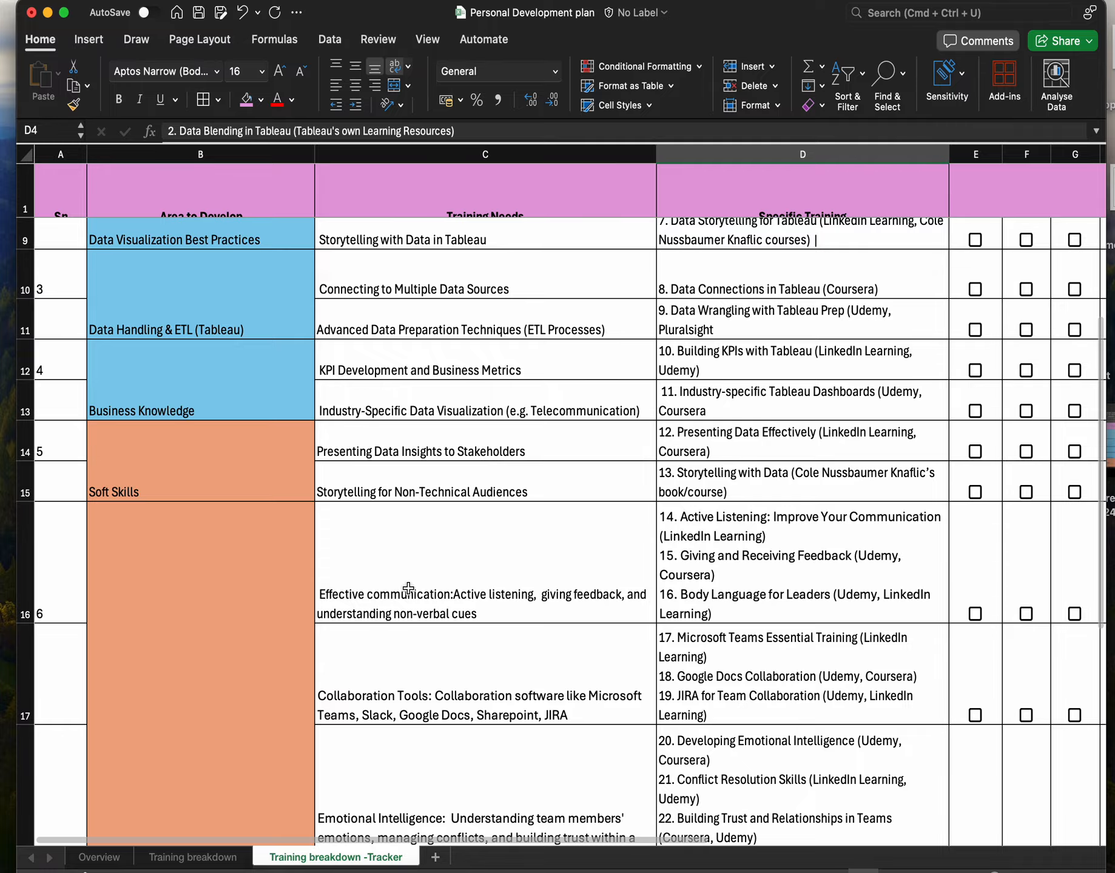
{"action": "scroll", "coordinate": [409, 588], "scroll_direction": "up", "scroll_amount": 3}
- Examine the Progress section with its M1 to M10 milestone checkboxes and the Status and % Progress columns
{"action": "scroll", "coordinate": [409, 588], "scroll_direction": "right", "scroll_amount": 5}
{"action": "scroll", "coordinate": [412, 589], "scroll_direction": "right", "scroll_amount": 5}
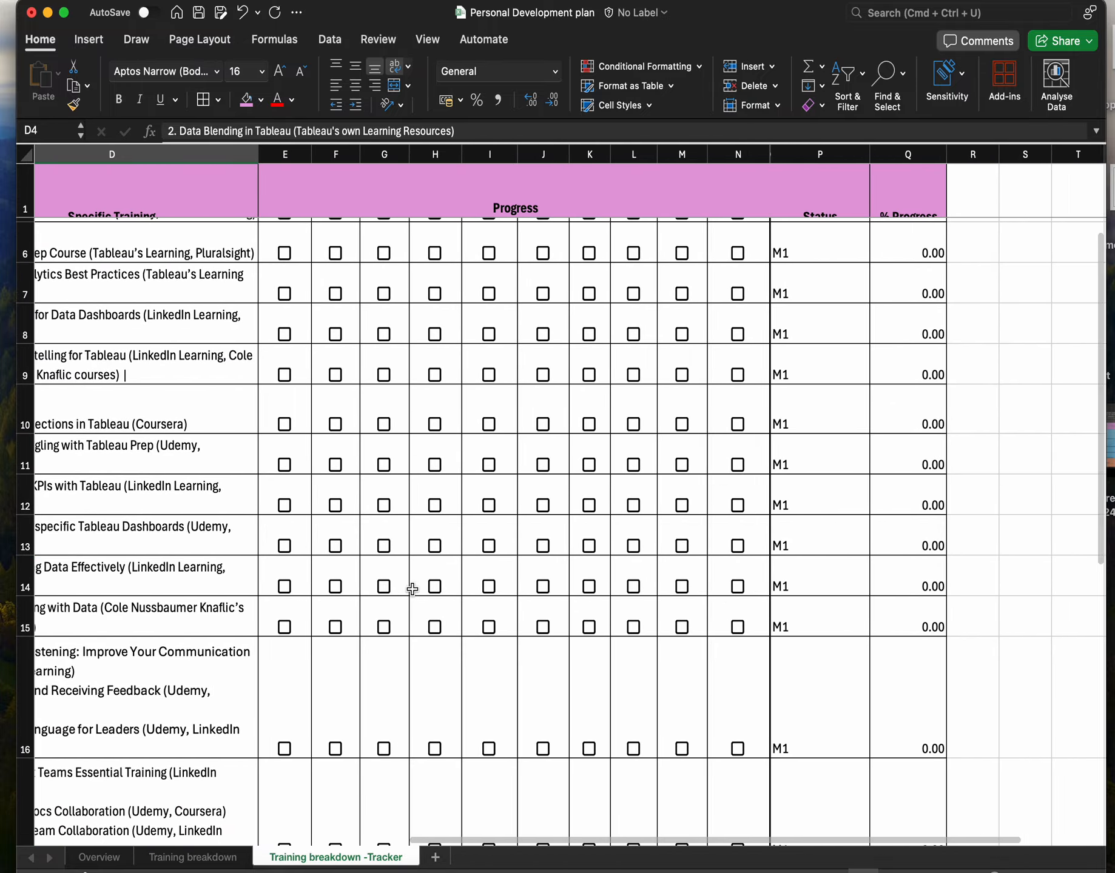
{"action": "scroll", "coordinate": [412, 589], "scroll_direction": "up", "scroll_amount": 3}
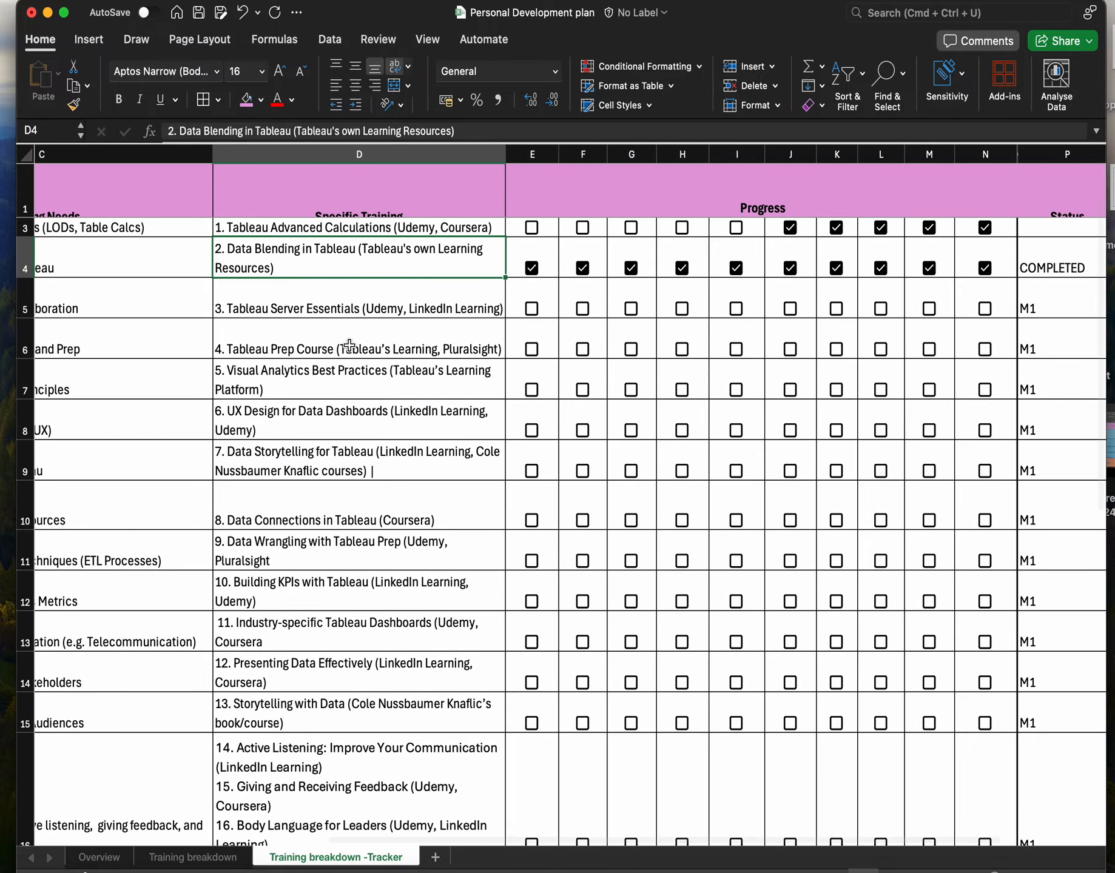
{"action": "scroll", "coordinate": [354, 342], "scroll_direction": "up", "scroll_amount": 3}
{"action": "scroll", "coordinate": [353, 340], "scroll_direction": "left", "scroll_amount": 4}
{"action": "scroll", "coordinate": [353, 341], "scroll_direction": "down", "scroll_amount": 1}
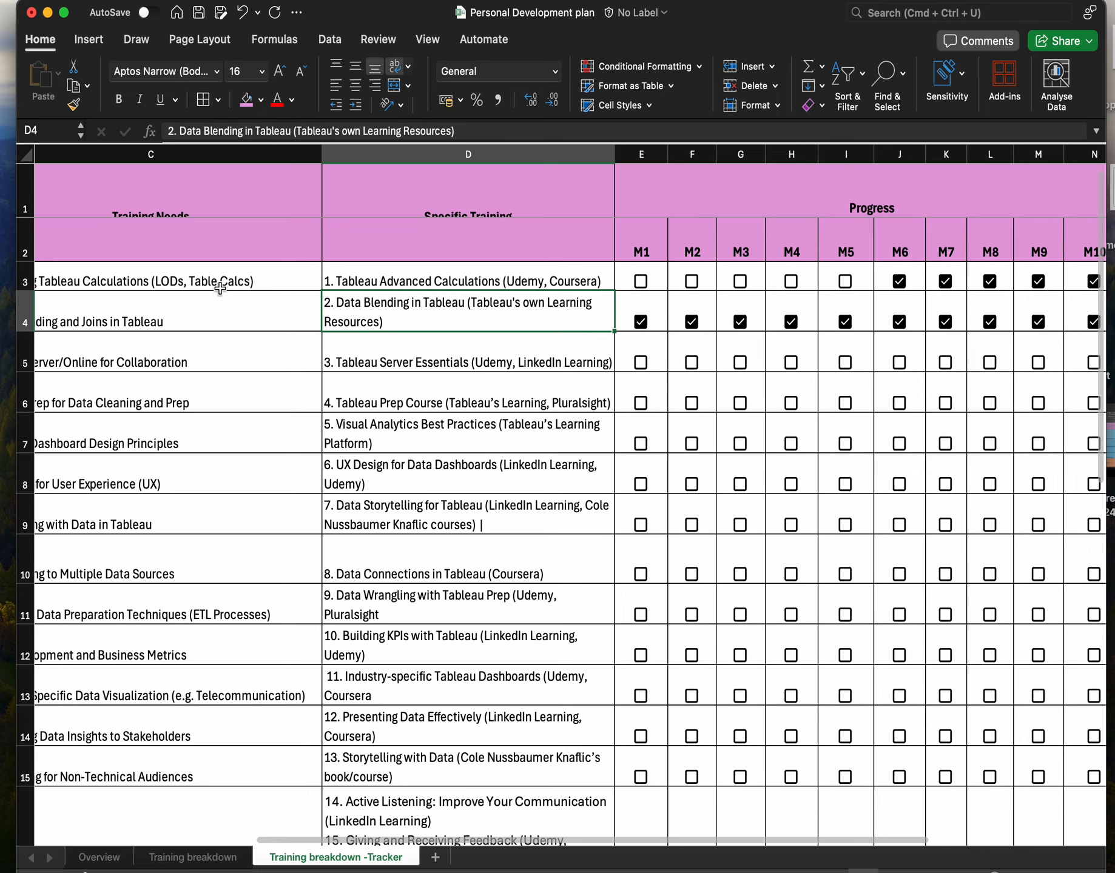
{"action": "scroll", "coordinate": [225, 280], "scroll_direction": "up", "scroll_amount": 1}
{"action": "scroll", "coordinate": [225, 279], "scroll_direction": "right", "scroll_amount": 6}
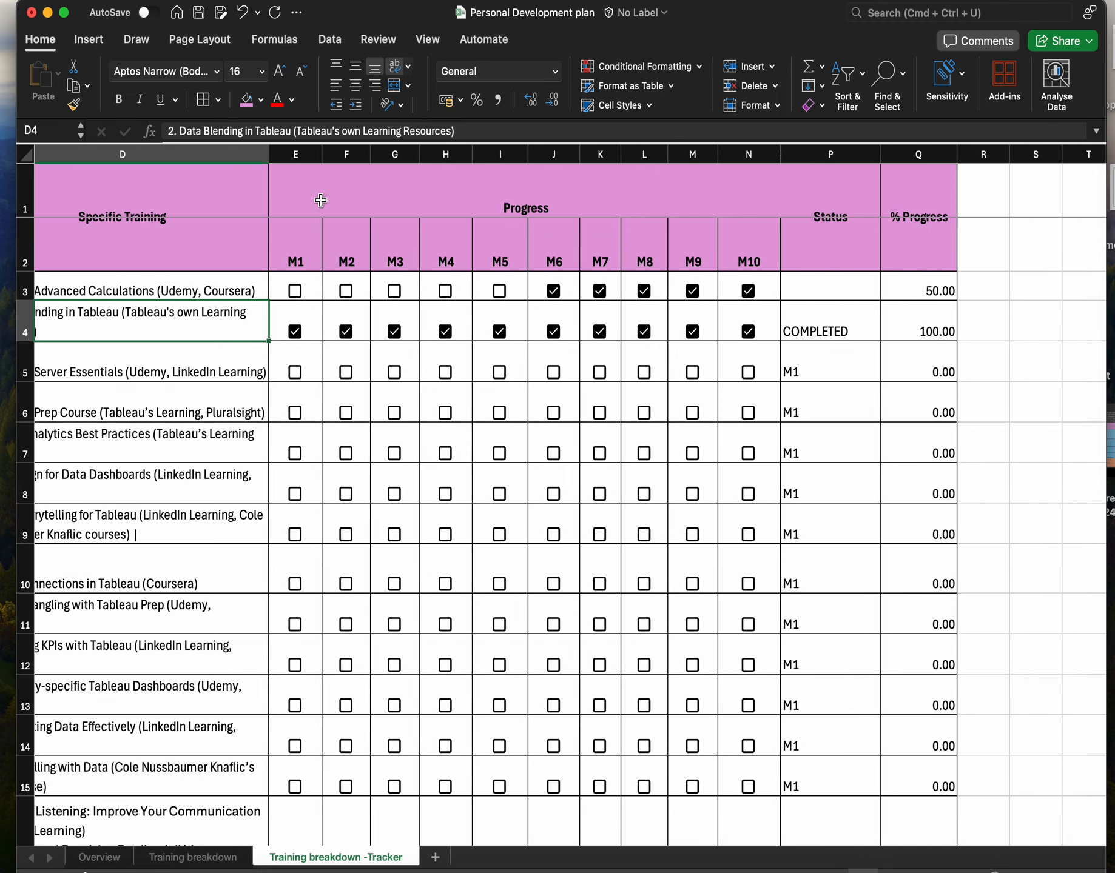
{"action": "scroll", "coordinate": [436, 245], "scroll_direction": "right", "scroll_amount": 1}
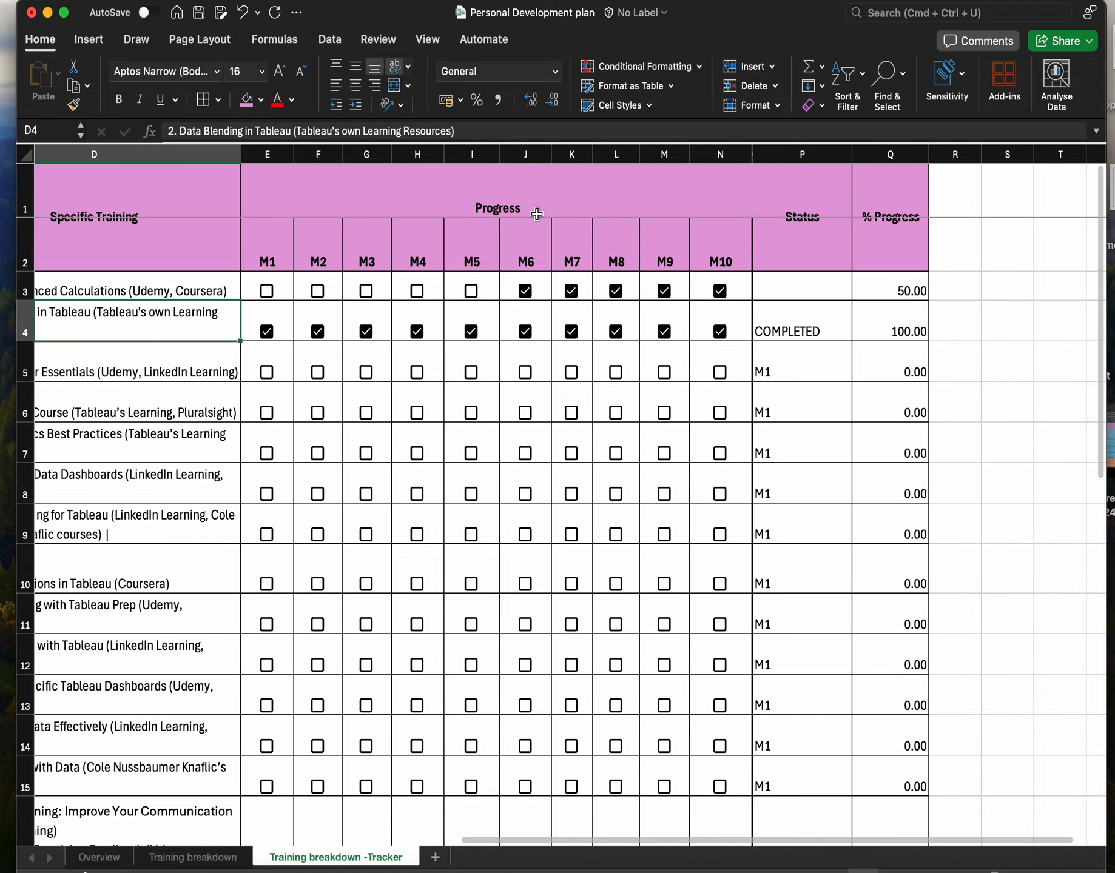
{"action": "left_click", "coordinate": [510, 197]}
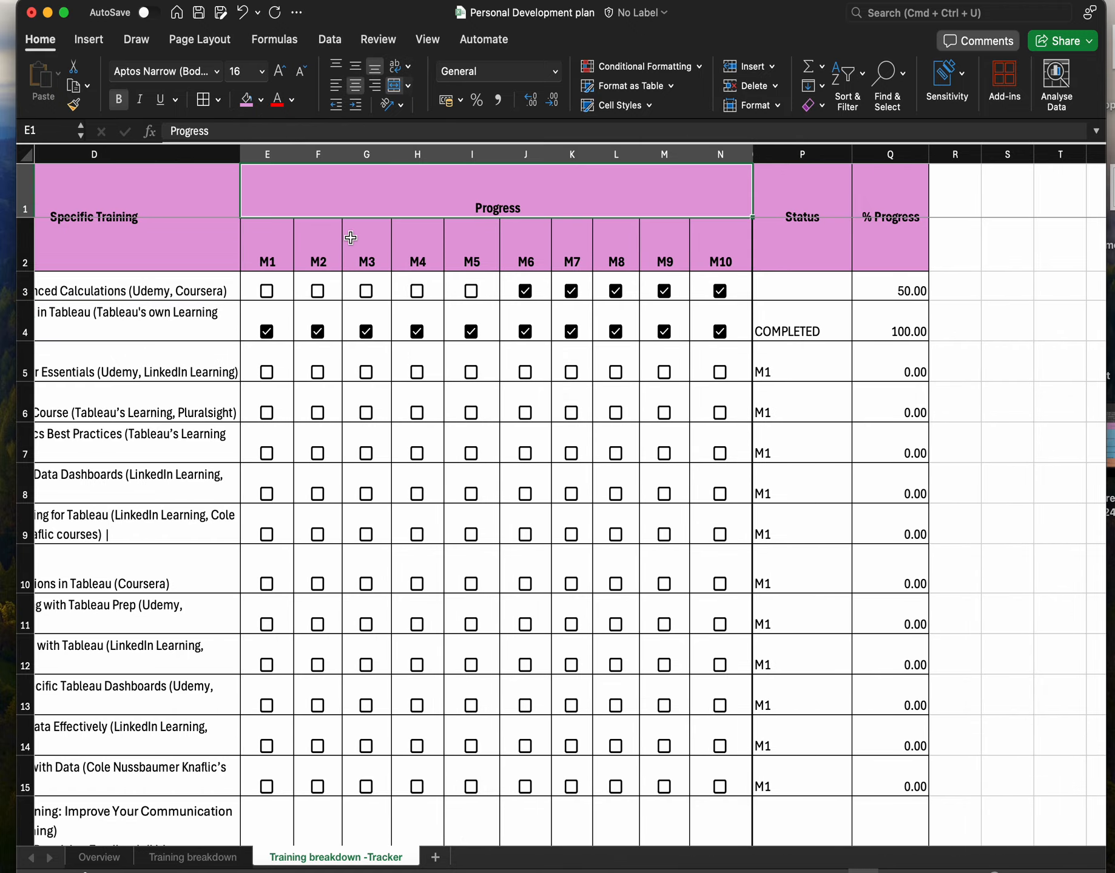
{"action": "left_click", "coordinate": [283, 252]}
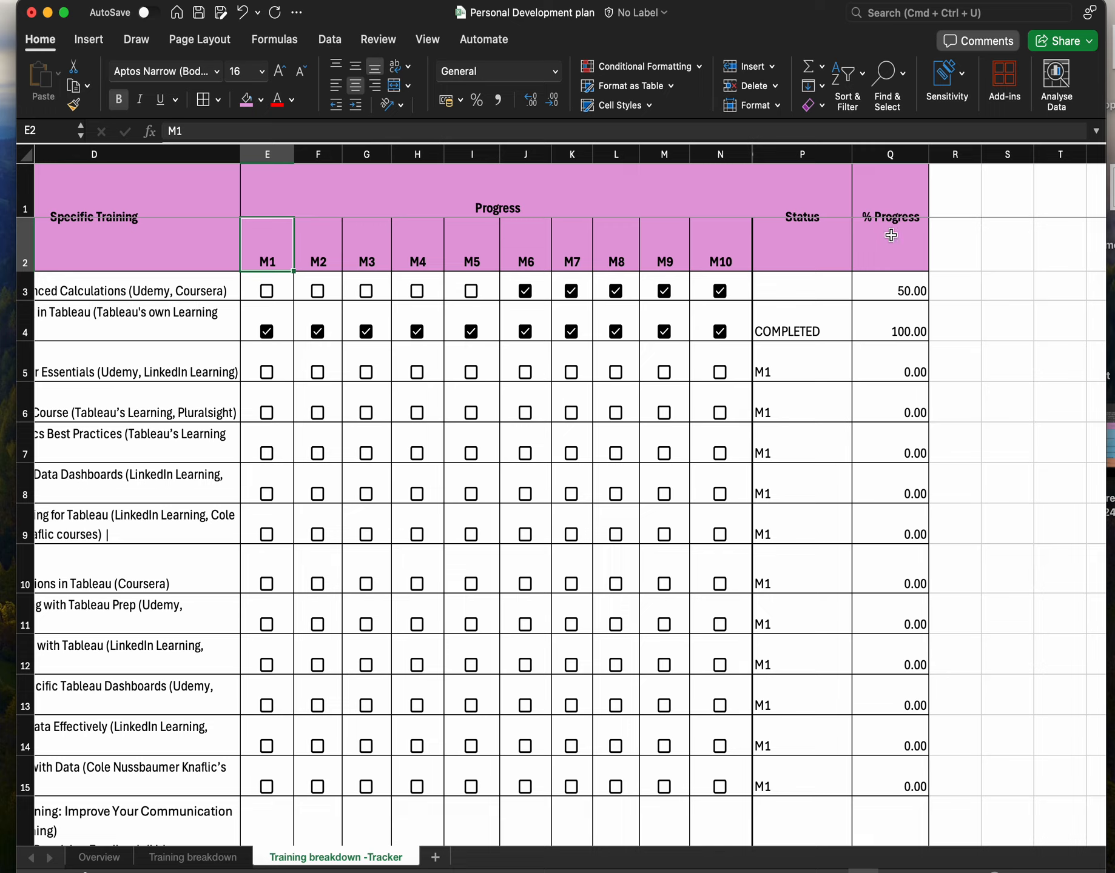
- Delete the existing Status formulas in the range P4:P25
{"action": "left_click", "coordinate": [796, 328]}
{"action": "left_click", "coordinate": [806, 154]}
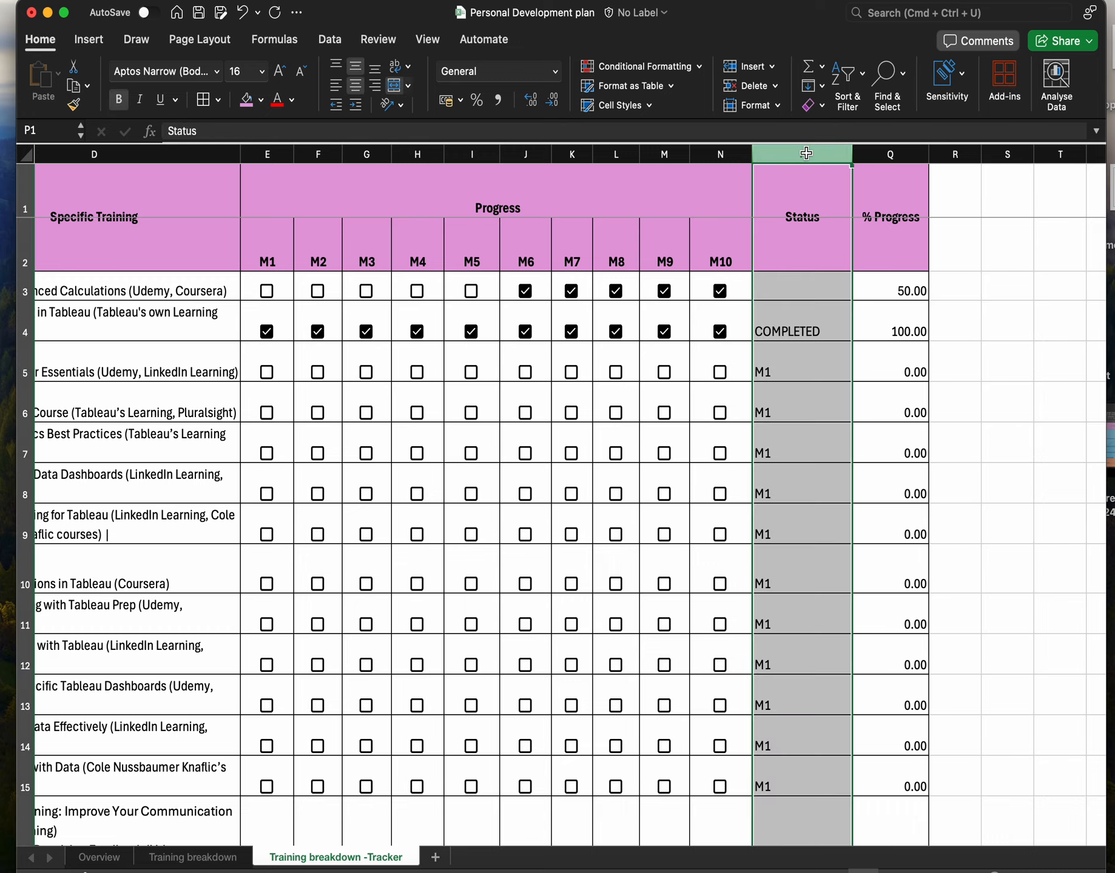
{"action": "left_click", "coordinate": [778, 321]}
{"action": "key", "text": "shift+Down"}
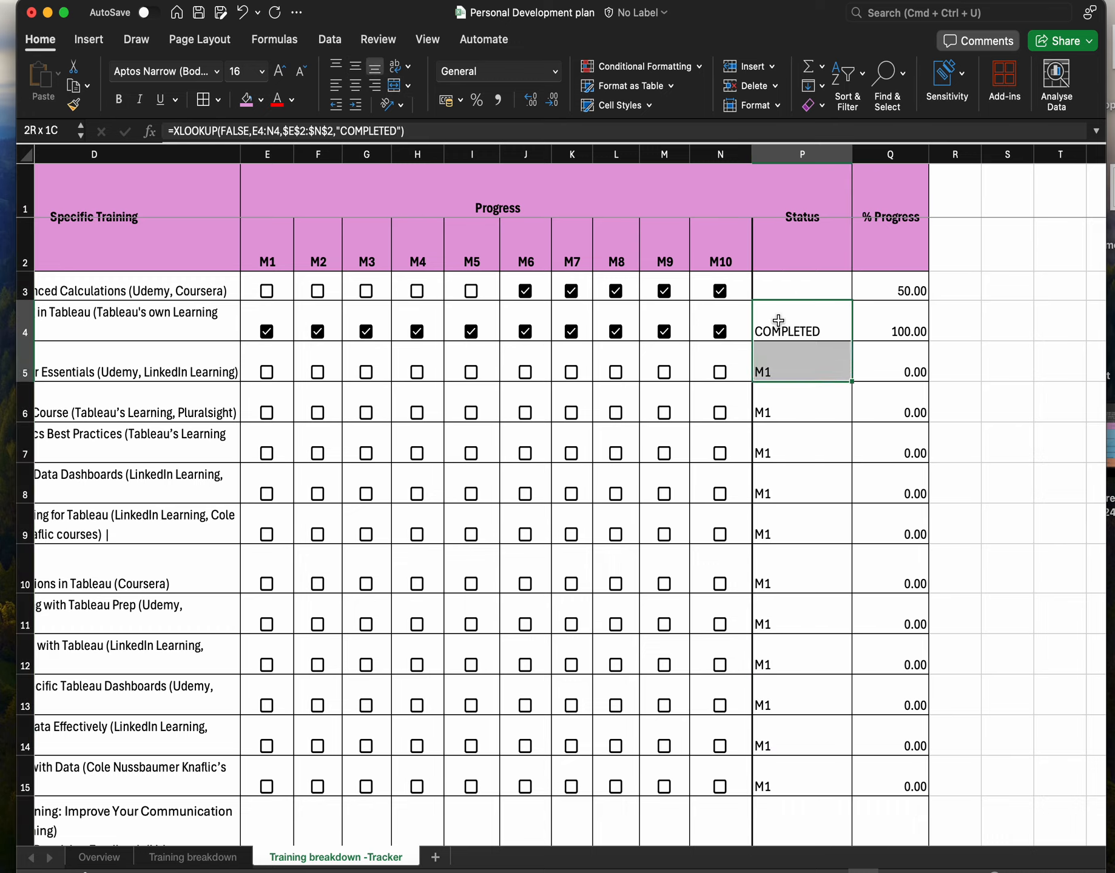
{"action": "key", "text": "shift+Down"}
{"action": "key", "text": "shift+Down"}
{"action": "key", "text": "shift+Down"}
{"action": "key", "text": "shift+Down"}
{"action": "key", "text": "shift+Down"}
{"action": "key", "text": "shift+Down"}
{"action": "key", "text": "shift+Down"}
{"action": "key", "text": "shift+Down"}
{"action": "key", "text": "shift+Down"}
{"action": "key", "text": "shift+Down"}
{"action": "key", "text": "shift+Down"}
{"action": "key", "text": "shift+Down"}
{"action": "key", "text": "shift+Down"}
{"action": "key", "text": "shift+Down"}
{"action": "key", "text": "shift+Down"}
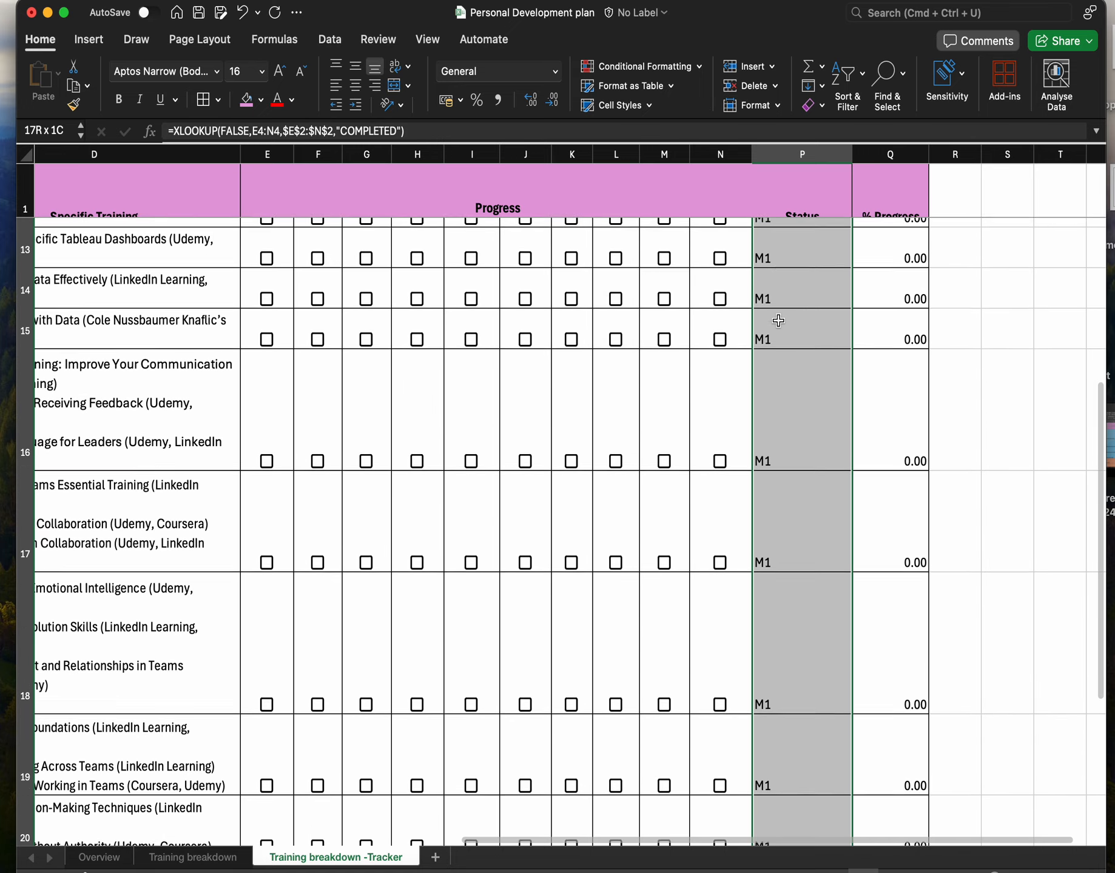
{"action": "key", "text": "shift+Down"}
{"action": "key", "text": "shift+Down"}
{"action": "key", "text": "shift+Down"}
{"action": "key", "text": "shift+Down"}
{"action": "key", "text": "shift+Down"}
{"action": "key", "text": "Delete"}
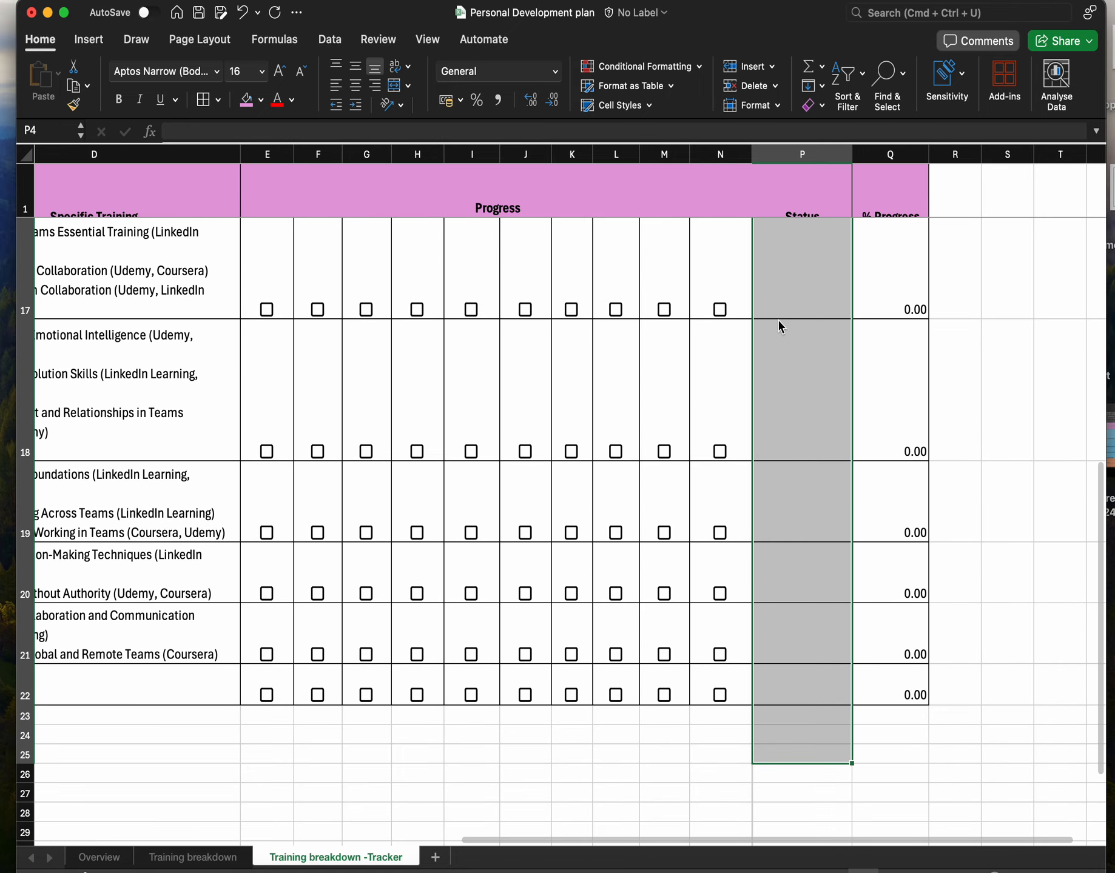
- Delete the existing % Progress formulas in the range Q3:Q24
{"action": "left_click", "coordinate": [885, 308]}
{"action": "scroll", "coordinate": [892, 305], "scroll_direction": "up", "scroll_amount": 10}
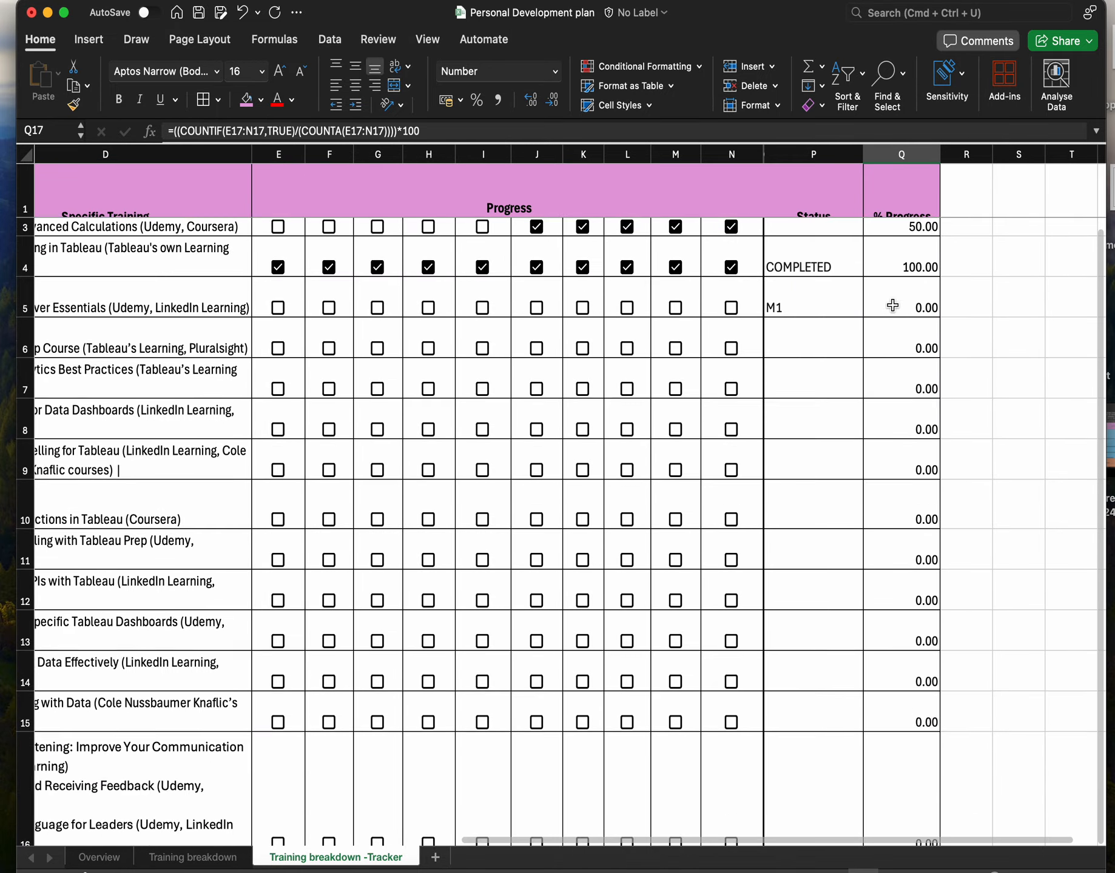
{"action": "scroll", "coordinate": [892, 305], "scroll_direction": "up", "scroll_amount": 2}
{"action": "left_click", "coordinate": [907, 284]}
{"action": "key", "text": "shift+Down"}
{"action": "key", "text": "shift+Down"}
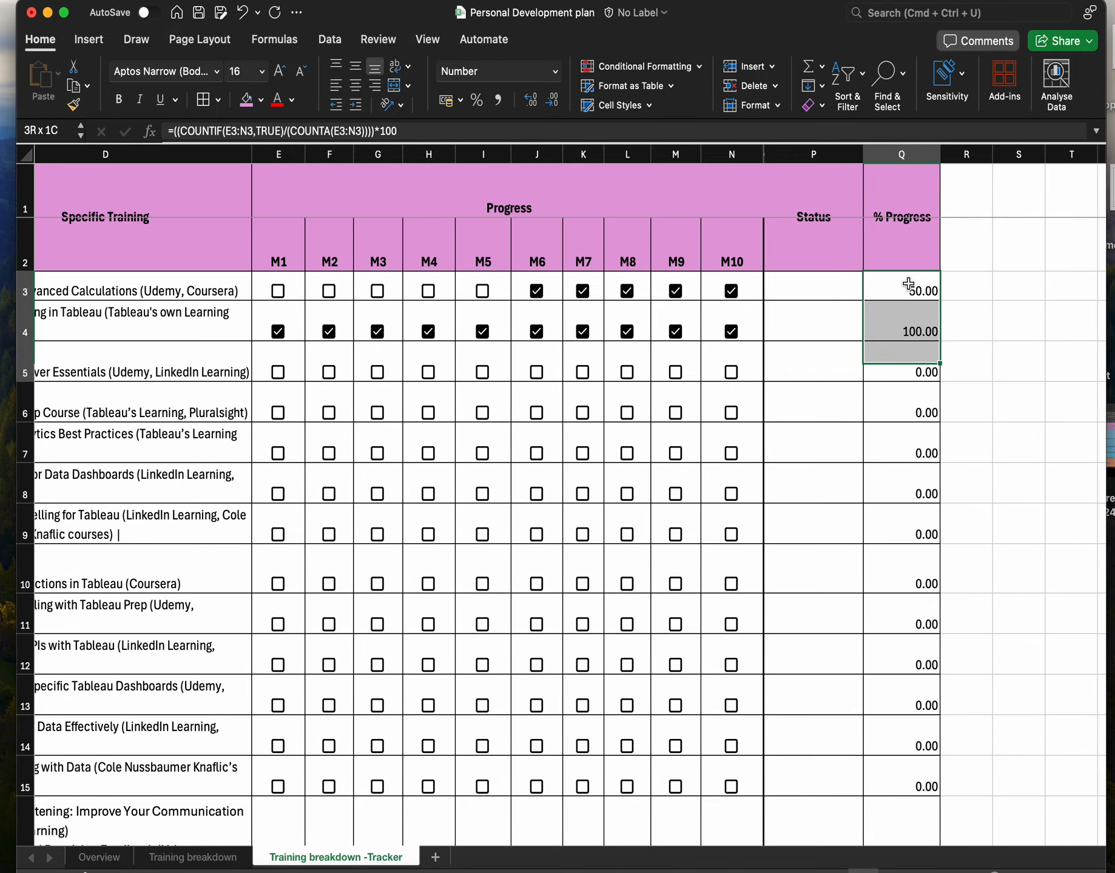
{"action": "key", "text": "shift+Down"}
{"action": "key", "text": "shift+Down"}
{"action": "key", "text": "shift+Down"}
{"action": "key", "text": "shift+Down"}
{"action": "key", "text": "shift+Down"}
{"action": "key", "text": "shift+Down"}
{"action": "key", "text": "shift+Down"}
{"action": "key", "text": "shift+Down"}
{"action": "key", "text": "shift+Down"}
{"action": "key", "text": "shift+Down"}
{"action": "key", "text": "shift+Down"}
{"action": "key", "text": "shift+Down"}
{"action": "key", "text": "shift+Down"}
{"action": "key", "text": "shift+Down"}
{"action": "key", "text": "shift+Down"}
{"action": "key", "text": "shift+Down"}
{"action": "key", "text": "shift+Down"}
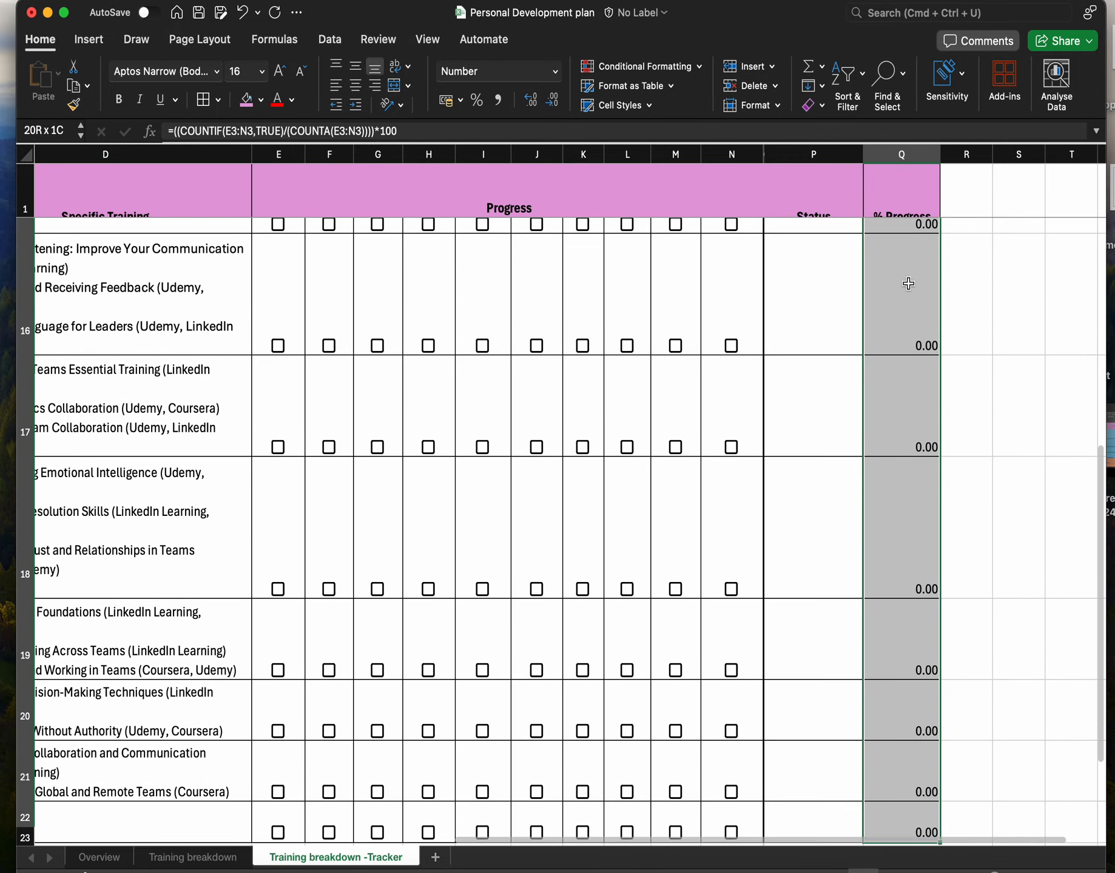
{"action": "key", "text": "shift+Down"}
{"action": "key", "text": "shift+Down"}
{"action": "key", "text": "Delete"}
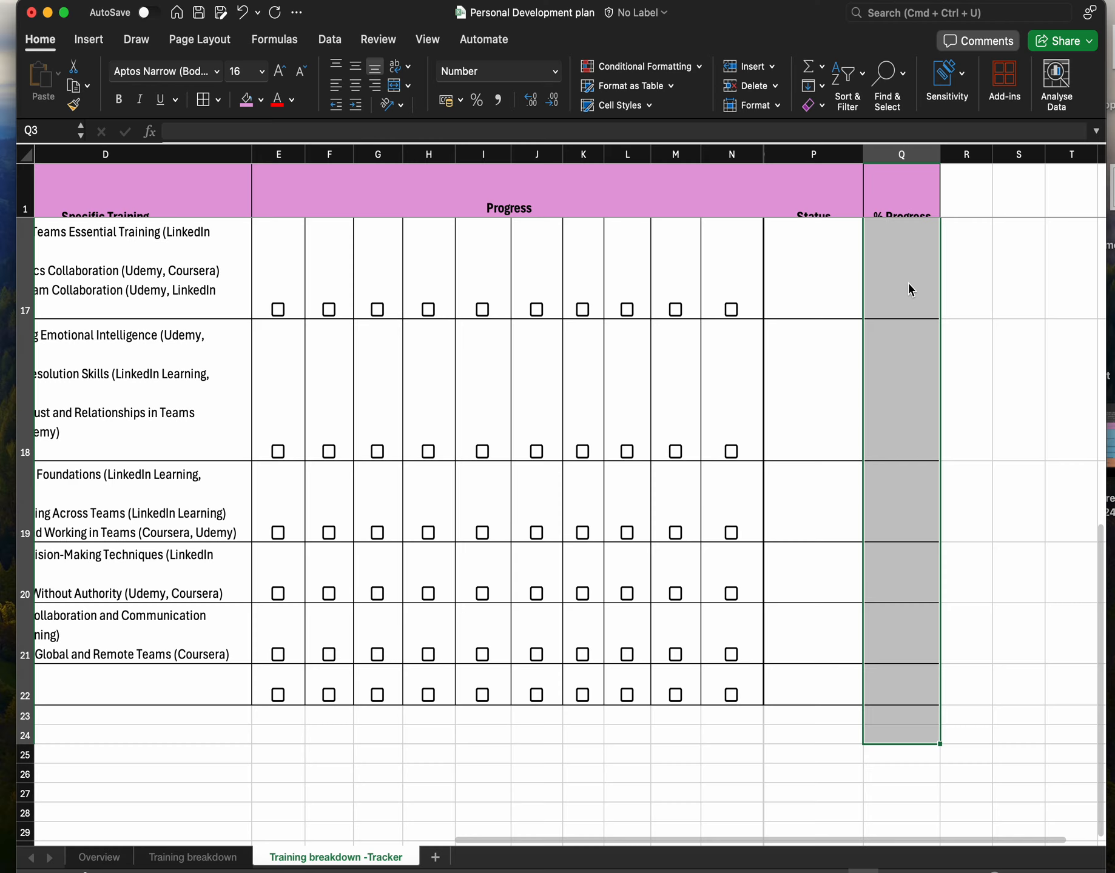
- Untick all milestone checkboxes from M1 to M10 in row 4
{"action": "left_click", "coordinate": [880, 326]}
{"action": "scroll", "coordinate": [880, 328], "scroll_direction": "up", "scroll_amount": 10}
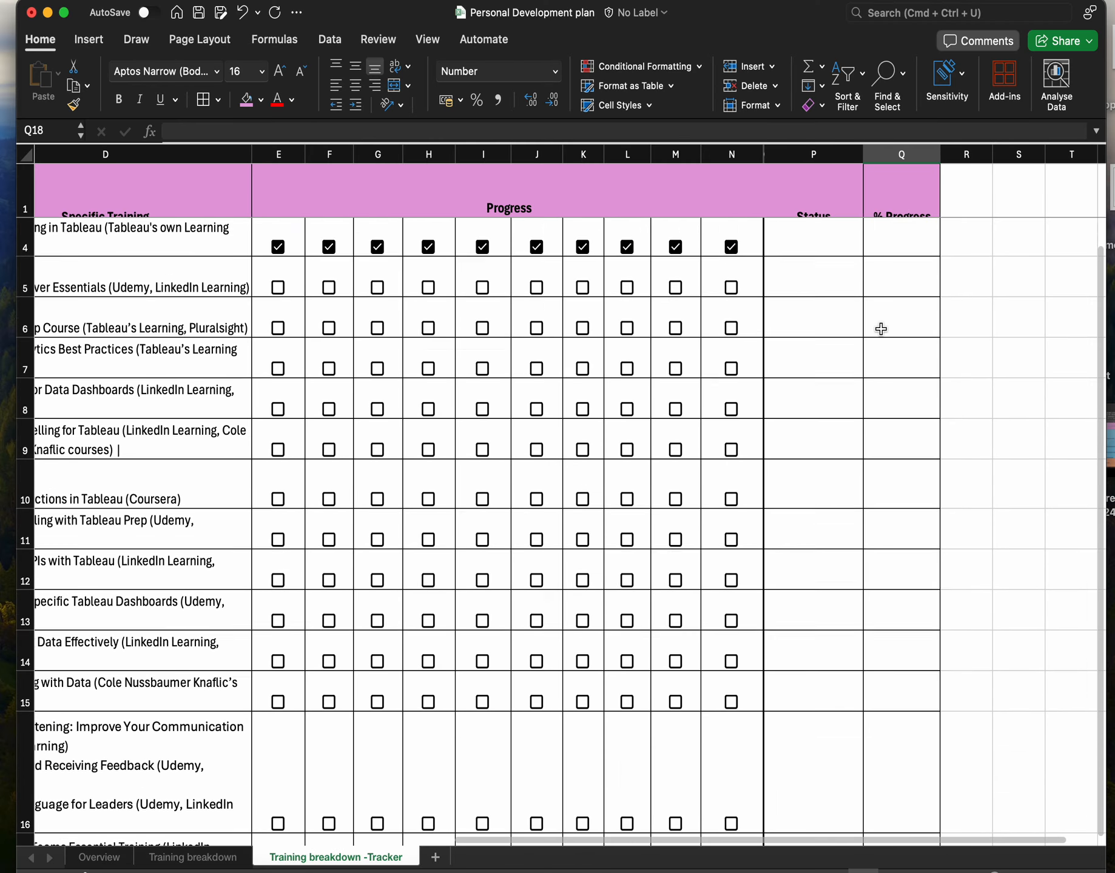
{"action": "scroll", "coordinate": [880, 328], "scroll_direction": "up", "scroll_amount": 3}
{"action": "left_click", "coordinate": [603, 197]}
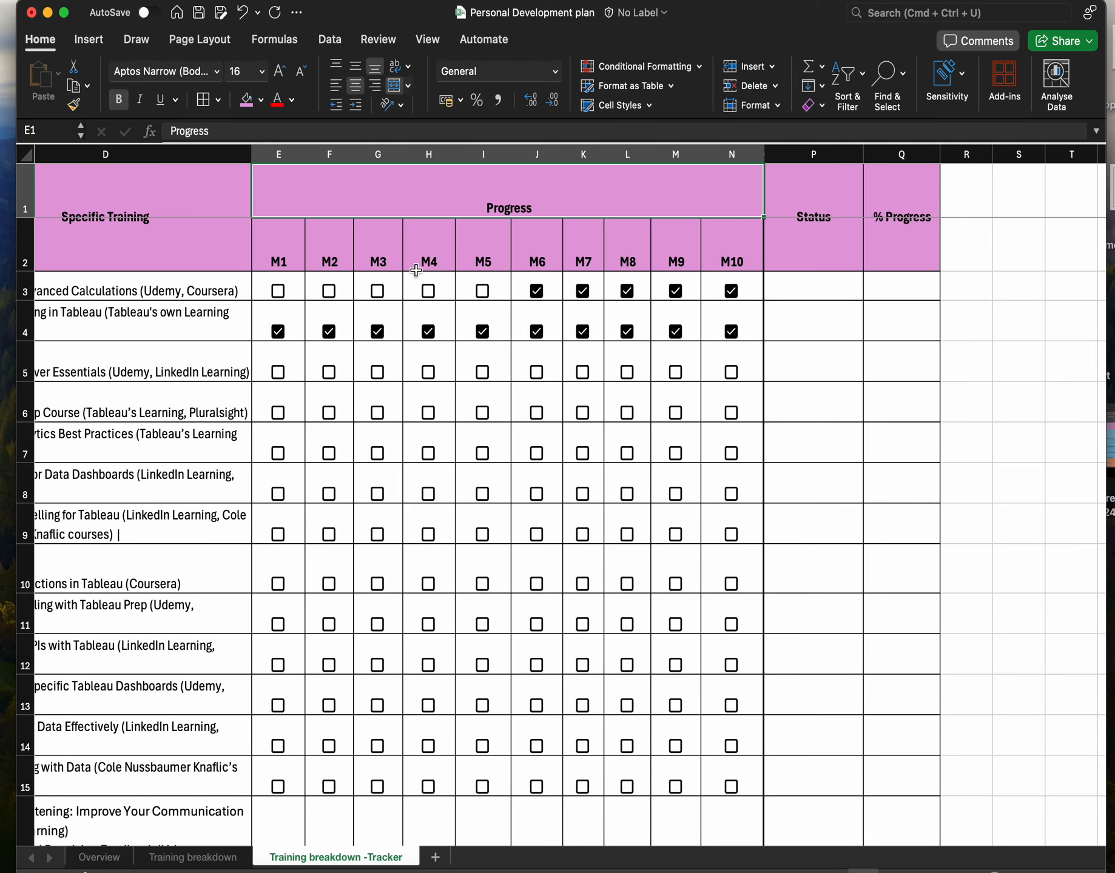
{"action": "left_click", "coordinate": [278, 331]}
{"action": "left_click", "coordinate": [328, 331]}
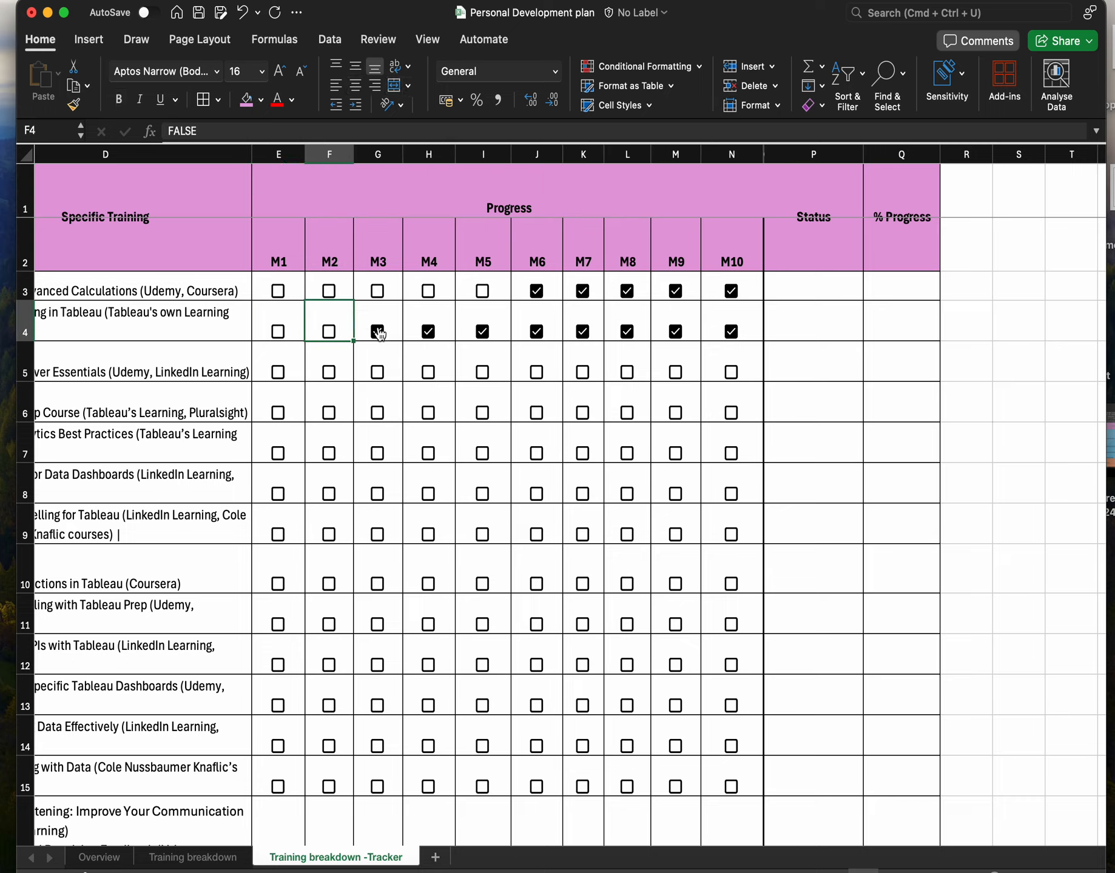
{"action": "left_click", "coordinate": [377, 331]}
{"action": "left_click", "coordinate": [428, 331]}
{"action": "left_click", "coordinate": [482, 331]}
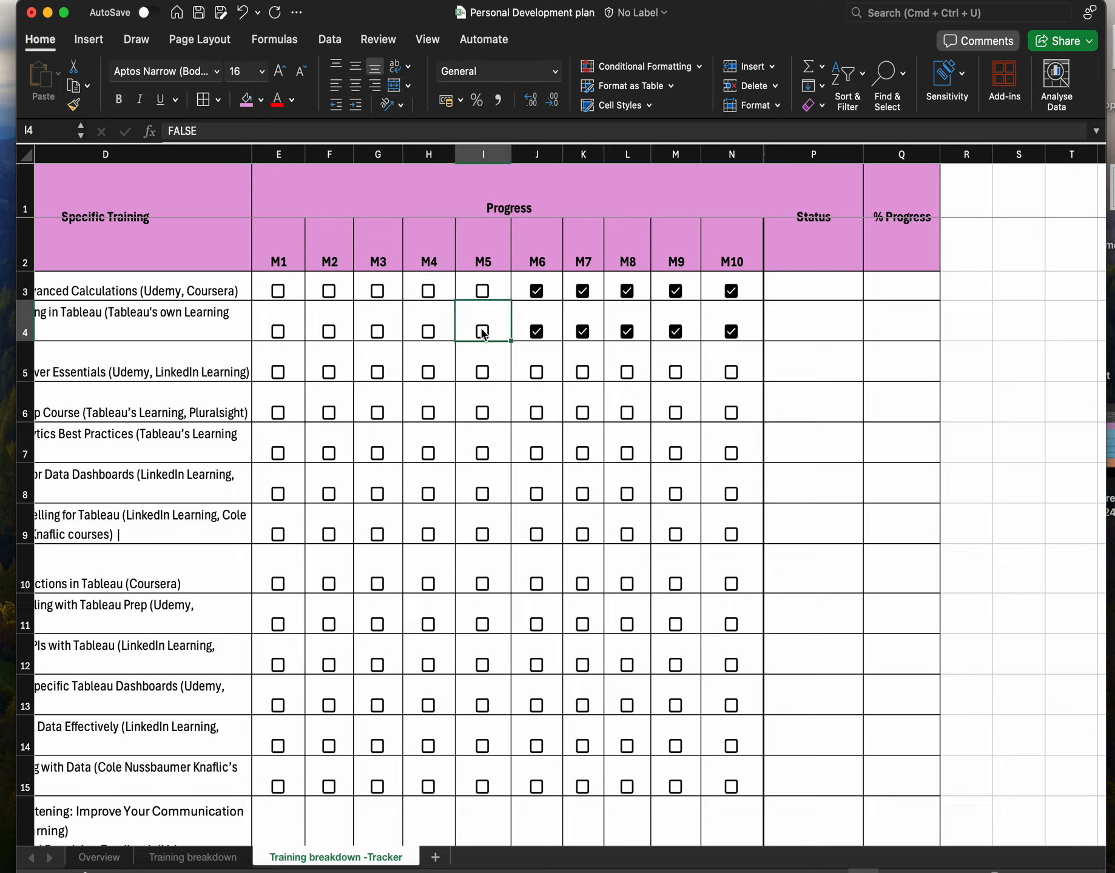
{"action": "left_click", "coordinate": [536, 334]}
{"action": "left_click", "coordinate": [584, 333]}
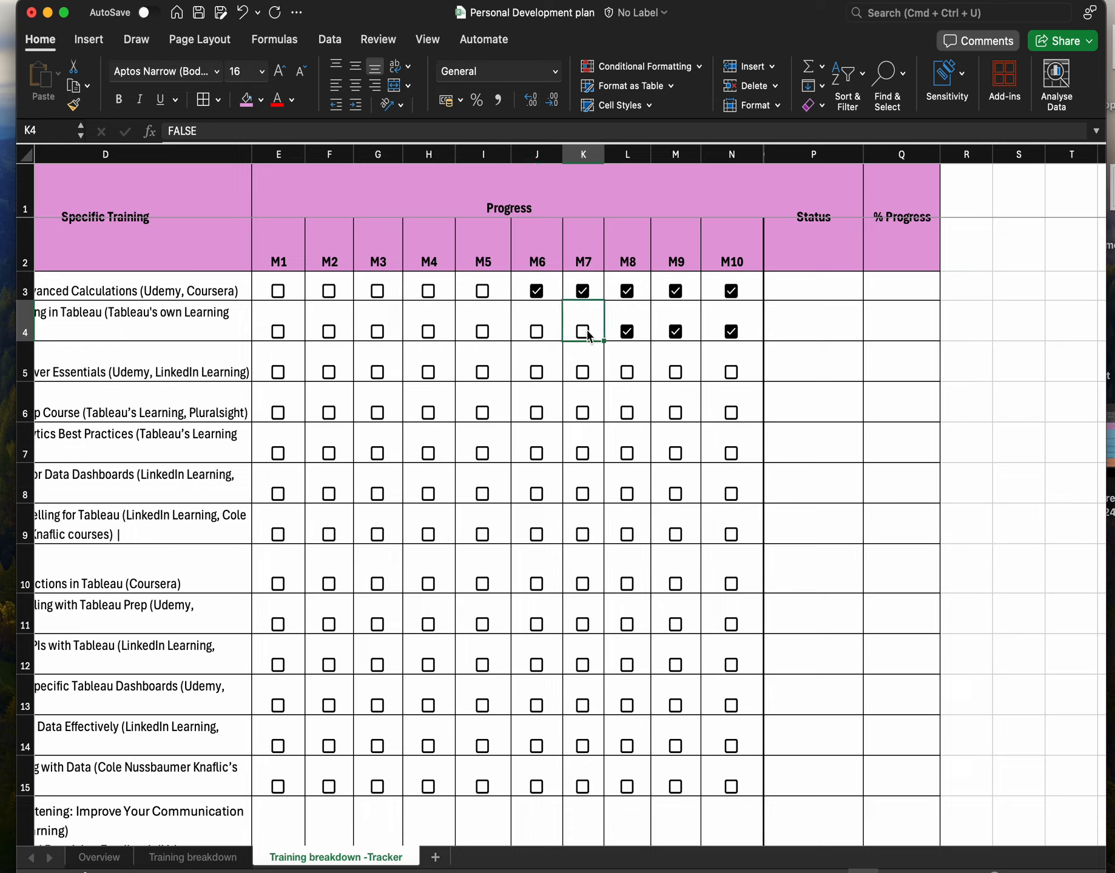
{"action": "left_click", "coordinate": [628, 334]}
{"action": "left_click", "coordinate": [677, 335]}
{"action": "left_click", "coordinate": [733, 336]}
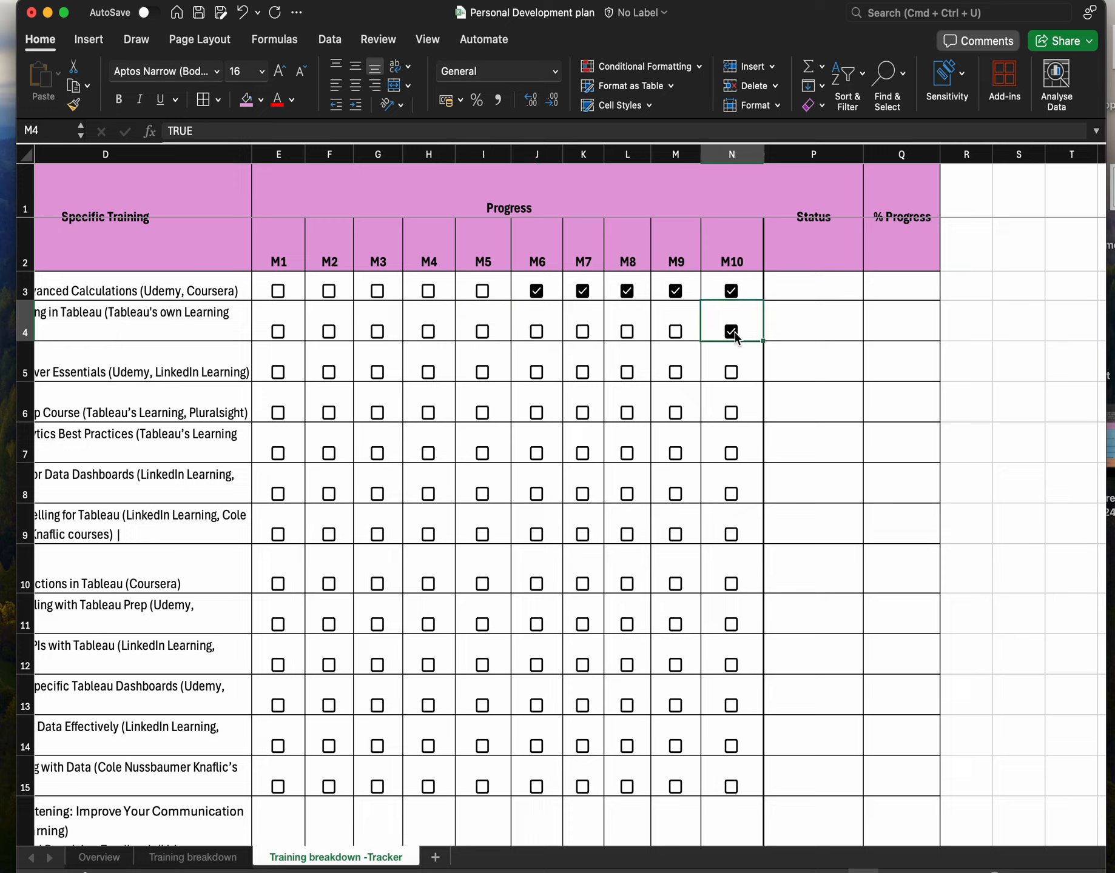
- Untick the M6 to M10 milestone checkboxes in row 3
{"action": "left_click", "coordinate": [546, 289]}
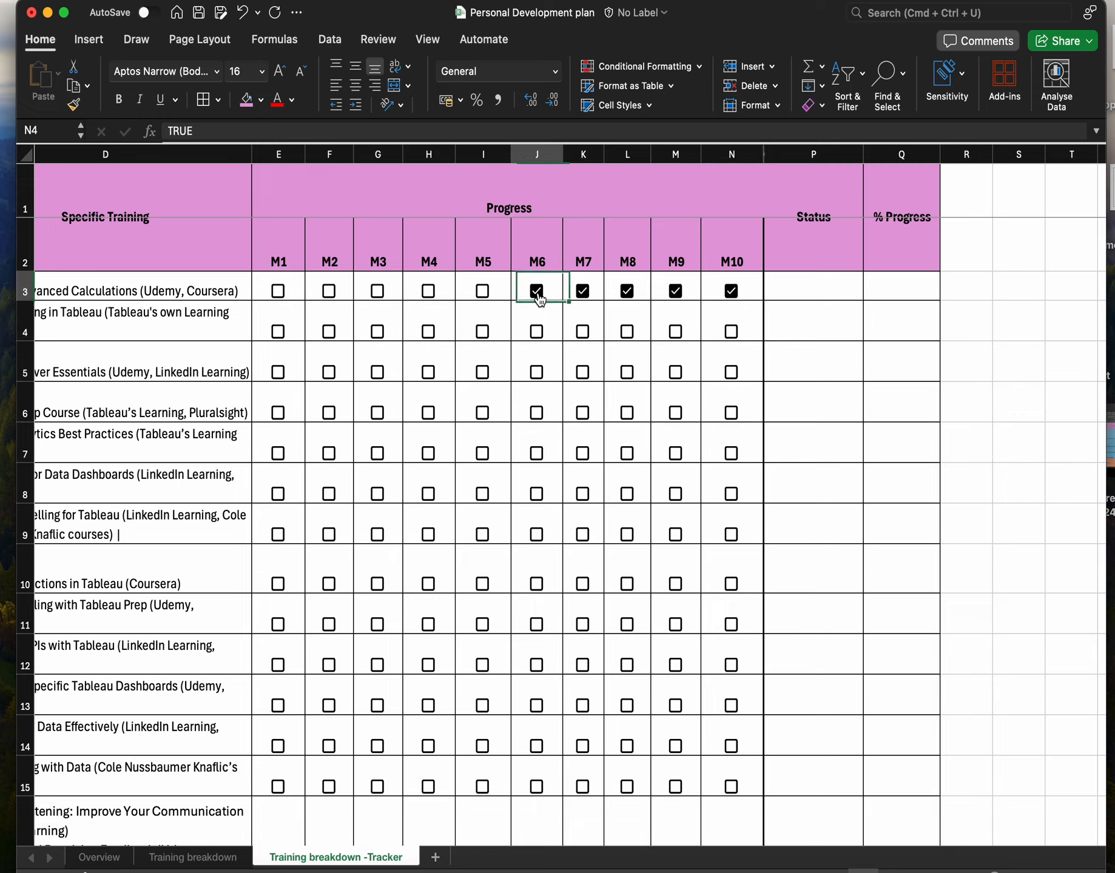
{"action": "left_click", "coordinate": [584, 292]}
{"action": "left_click", "coordinate": [629, 294]}
{"action": "left_click", "coordinate": [683, 291]}
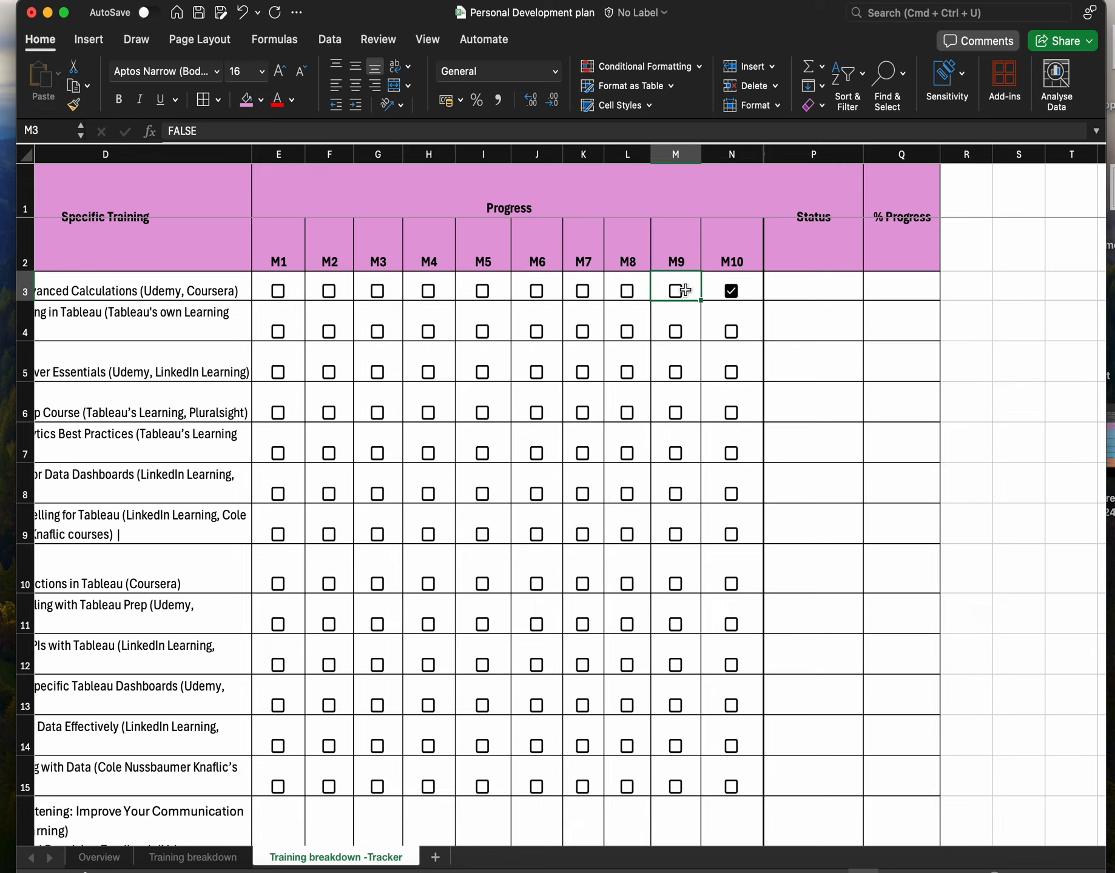
{"action": "left_click", "coordinate": [733, 293]}
- Try ticking and unticking the M1 checkbox in row 3, checking it against the empty Status and % Progress cells
{"action": "scroll", "coordinate": [568, 290], "scroll_direction": "right", "scroll_amount": 5}
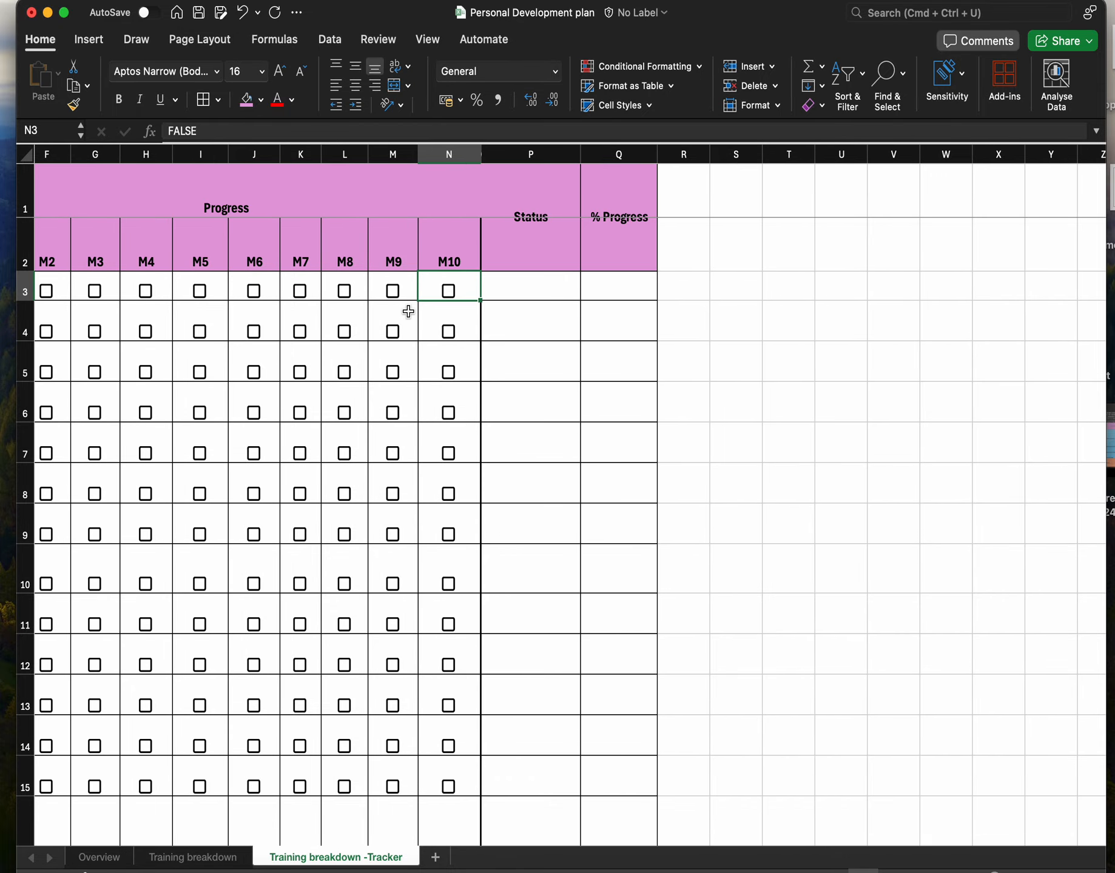
{"action": "scroll", "coordinate": [411, 308], "scroll_direction": "left", "scroll_amount": 5}
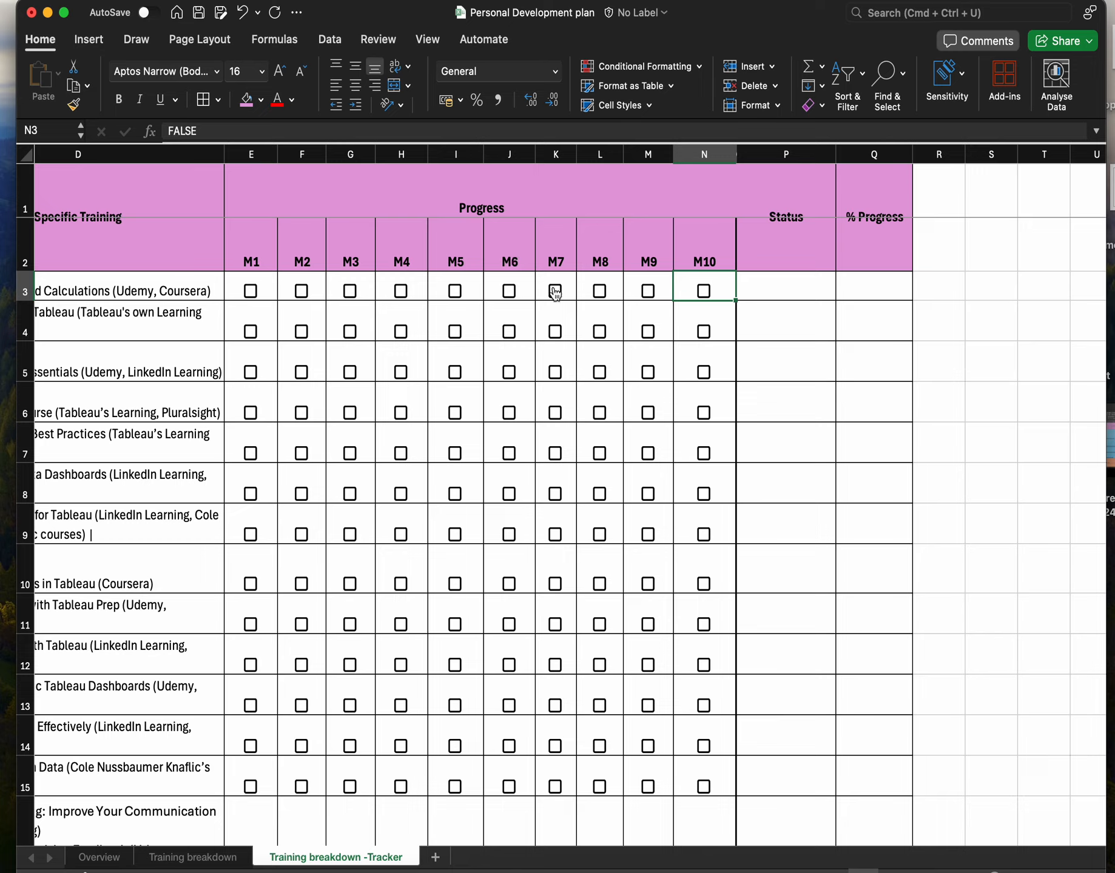
{"action": "left_click", "coordinate": [785, 281]}
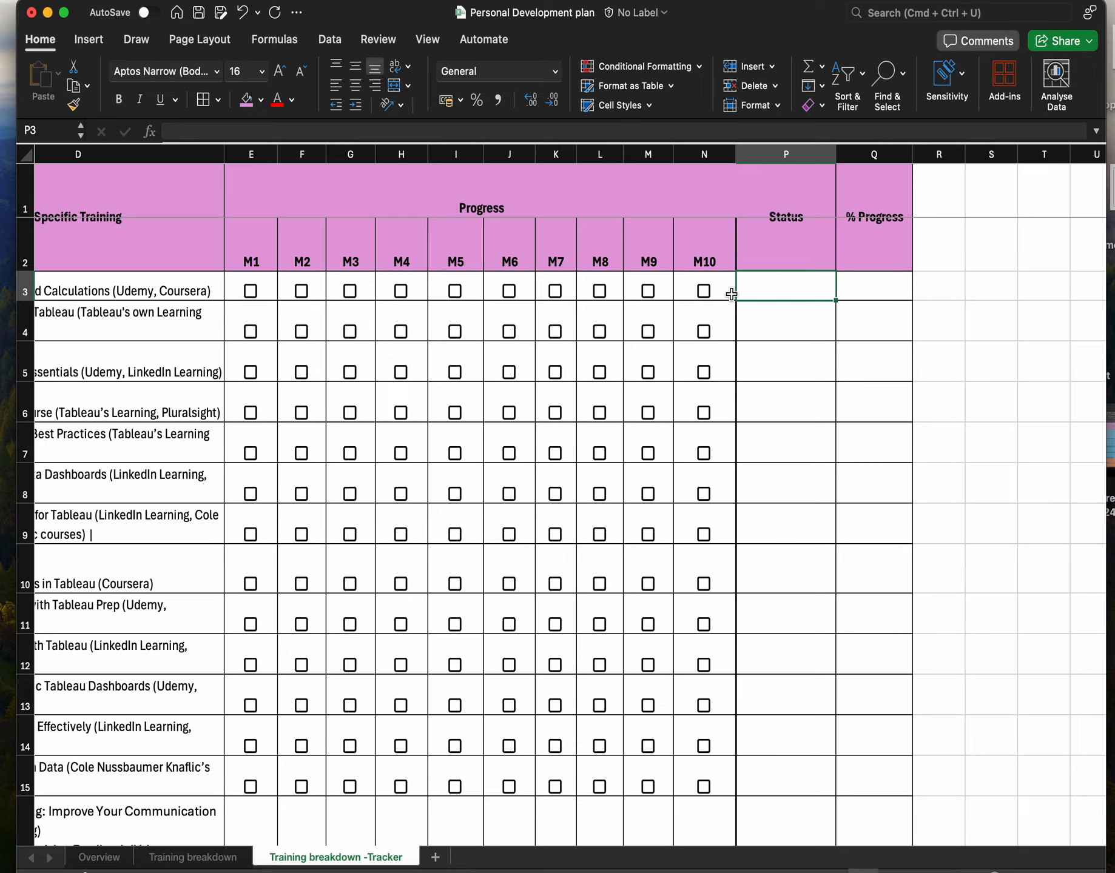
{"action": "left_click", "coordinate": [253, 292]}
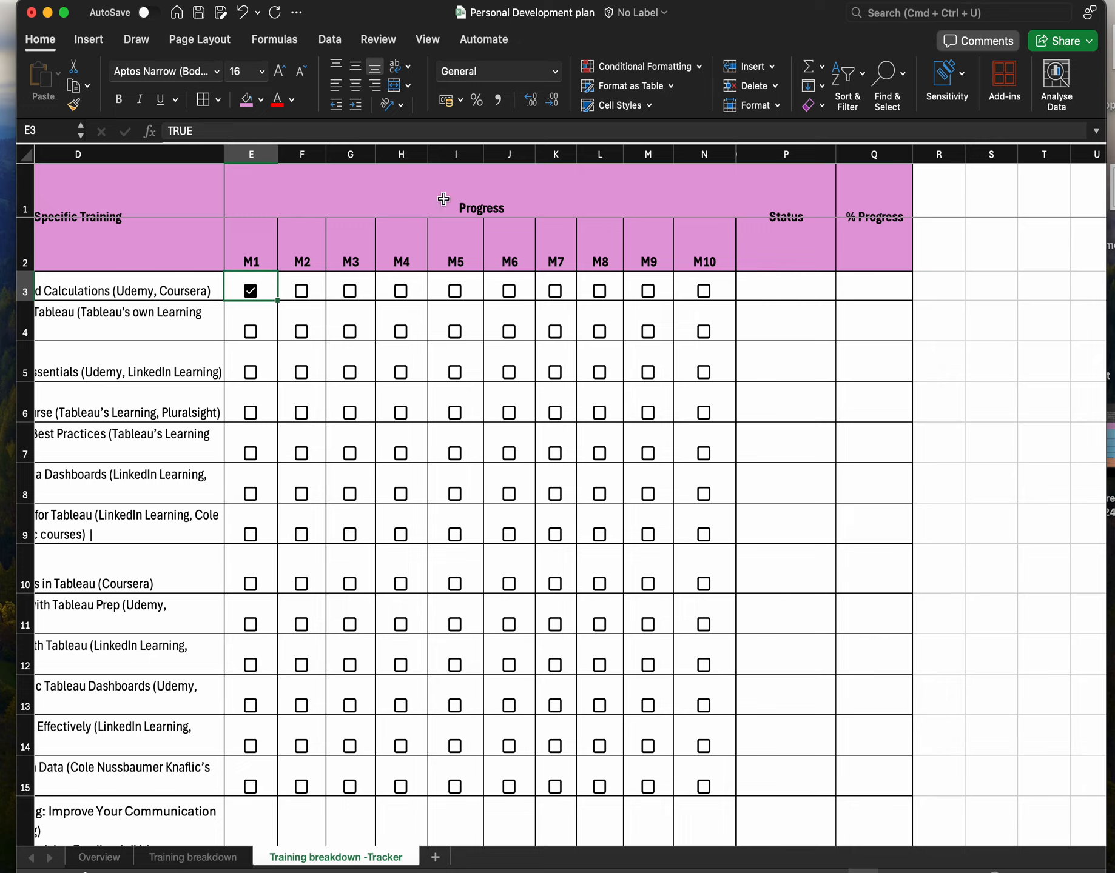
{"action": "left_click", "coordinate": [780, 292]}
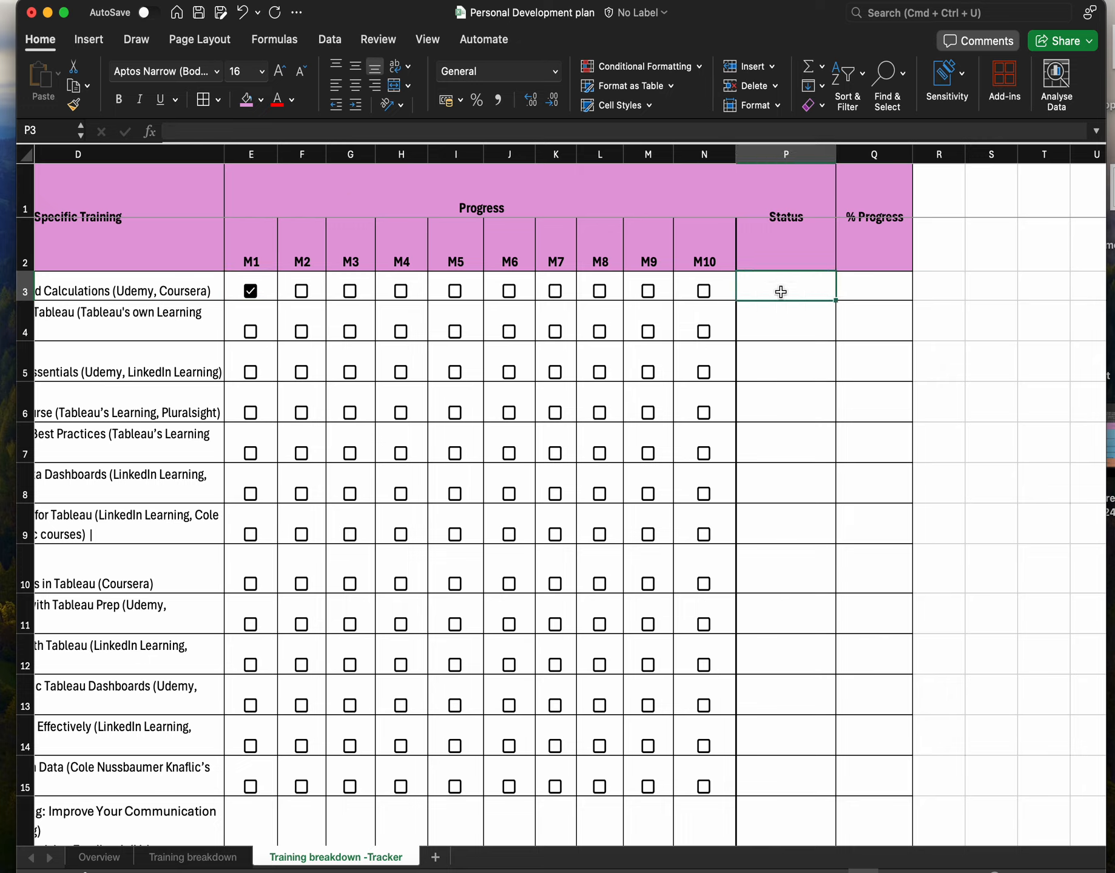
{"action": "left_click", "coordinate": [883, 292]}
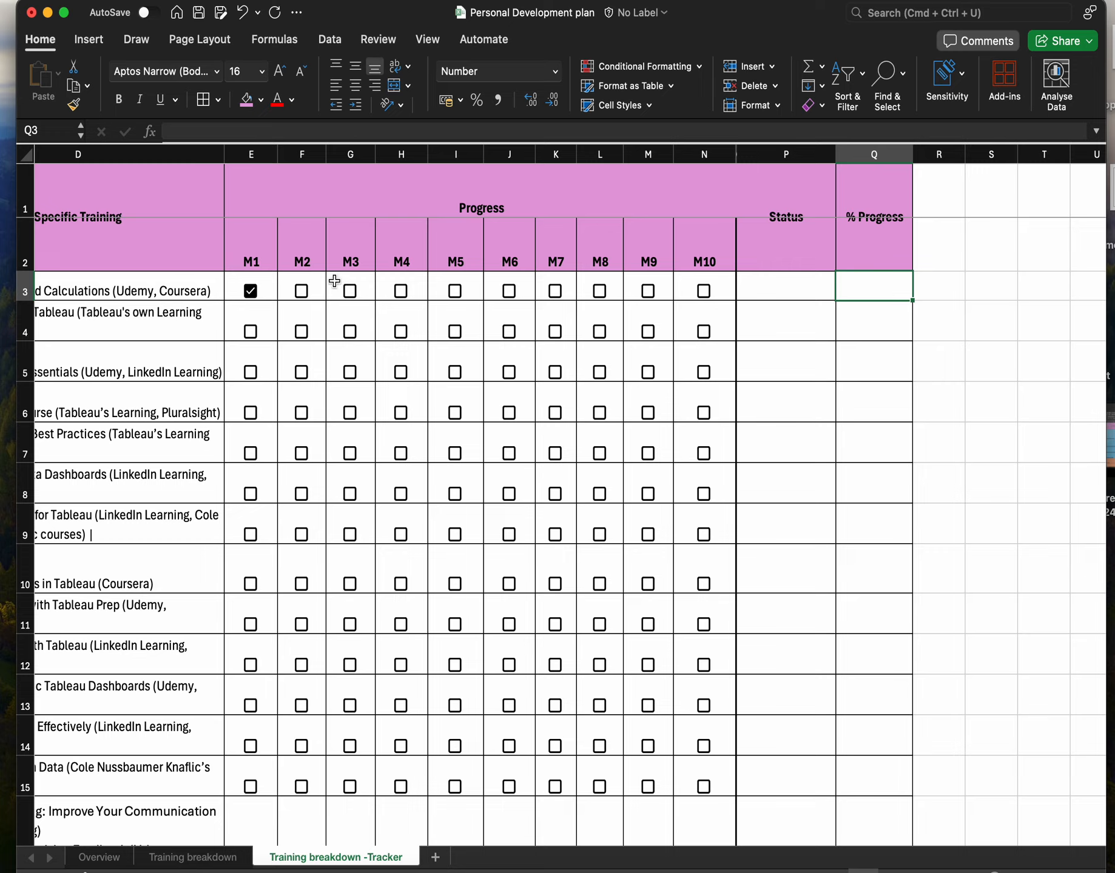
{"action": "left_click", "coordinate": [254, 294]}
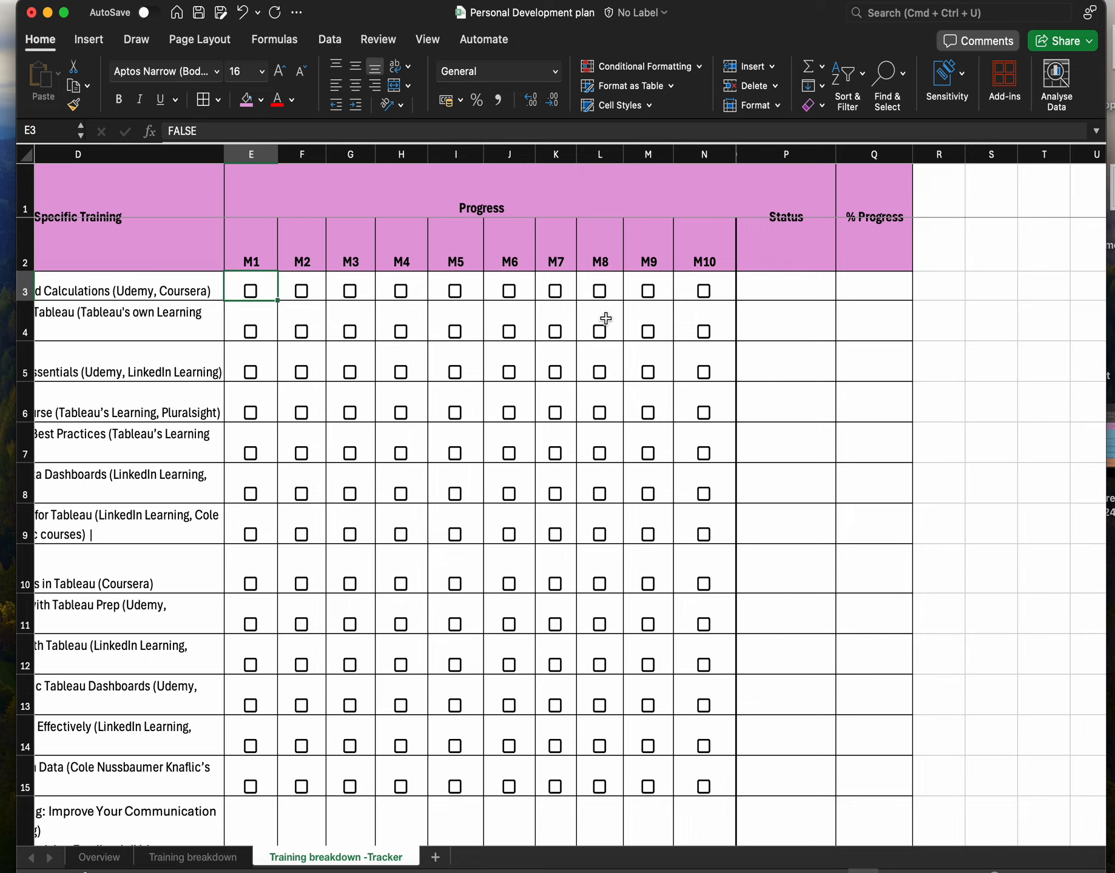
{"action": "left_click", "coordinate": [756, 290]}
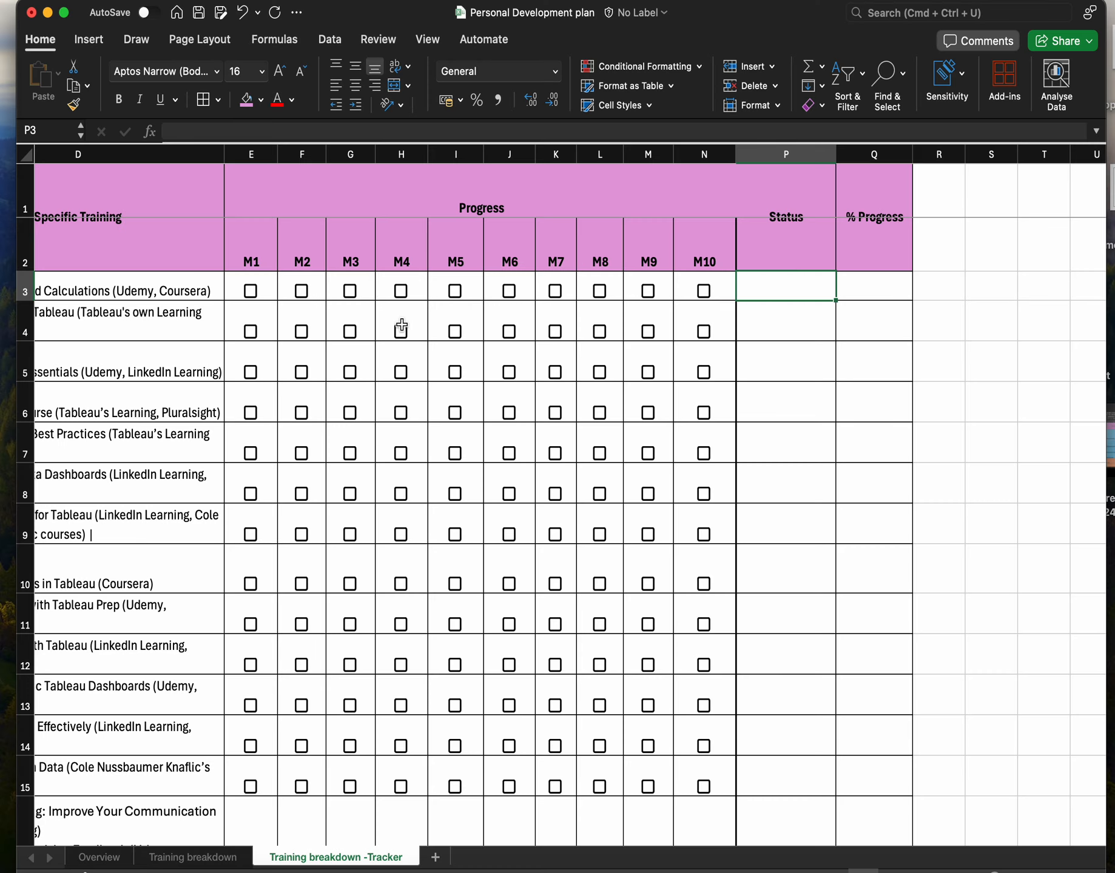
{"action": "left_click", "coordinate": [258, 302]}
{"action": "left_click", "coordinate": [253, 295]}
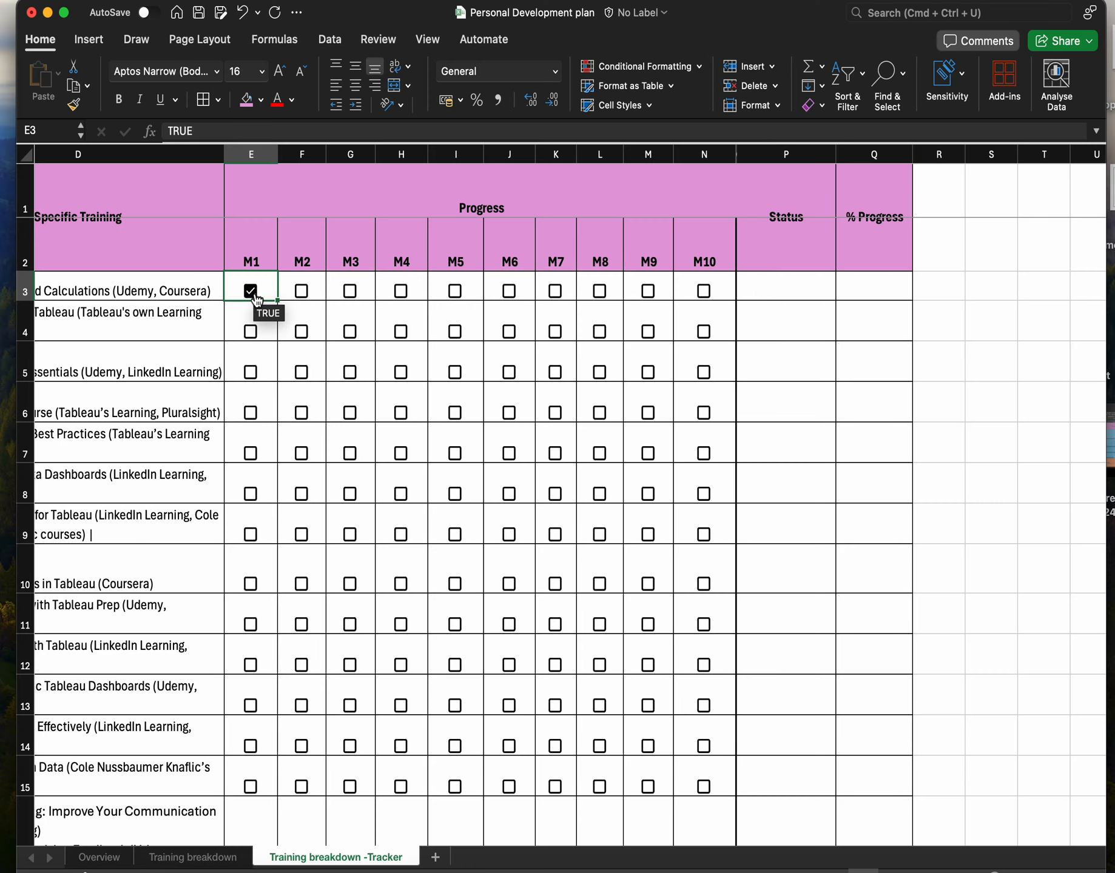
{"action": "left_click", "coordinate": [254, 297]}
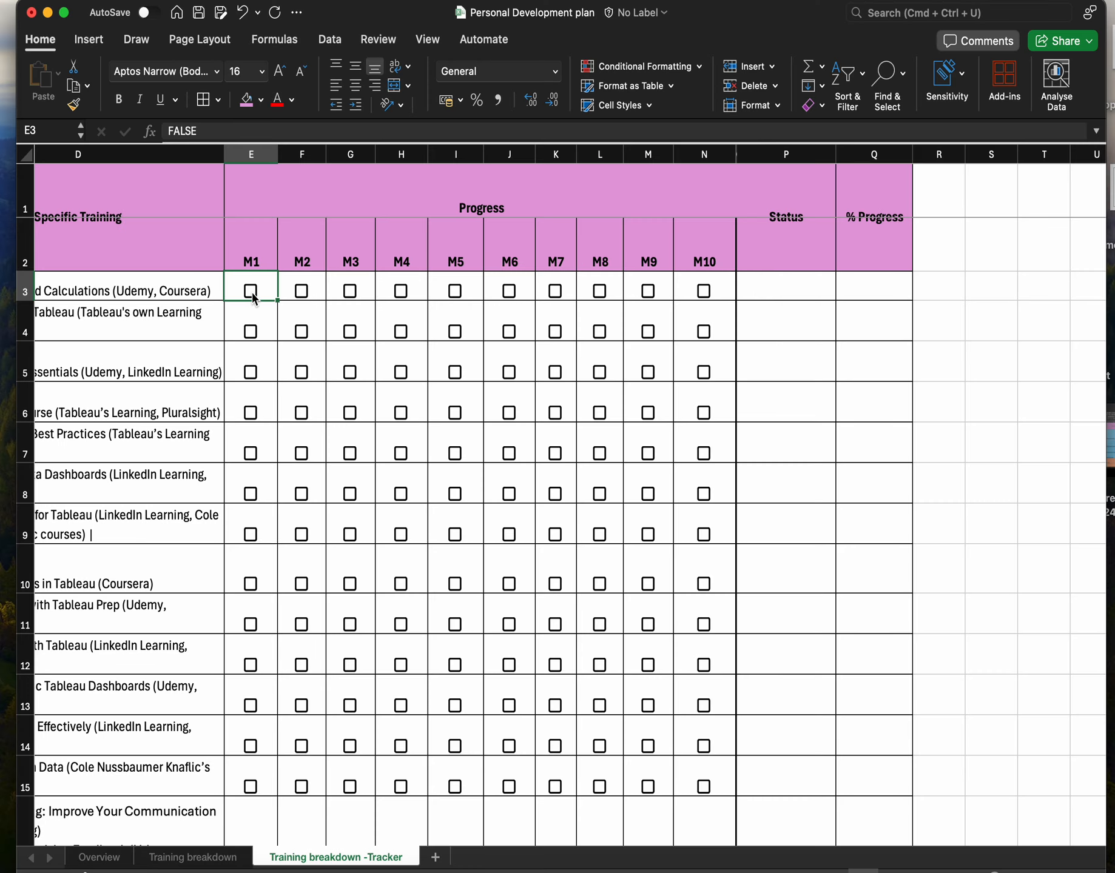
- Insert checkboxes in the Status cells P3:P20 as a trial and delete them again
{"action": "left_click", "coordinate": [769, 292]}
{"action": "key", "text": "shift+Down"}
{"action": "key", "text": "shift+Down"}
{"action": "key", "text": "shift+Down"}
{"action": "key", "text": "shift+Down"}
{"action": "key", "text": "shift+Down"}
{"action": "key", "text": "shift+Down"}
{"action": "key", "text": "shift+Down"}
{"action": "key", "text": "shift+Down"}
{"action": "key", "text": "shift+Down"}
{"action": "key", "text": "shift+Down"}
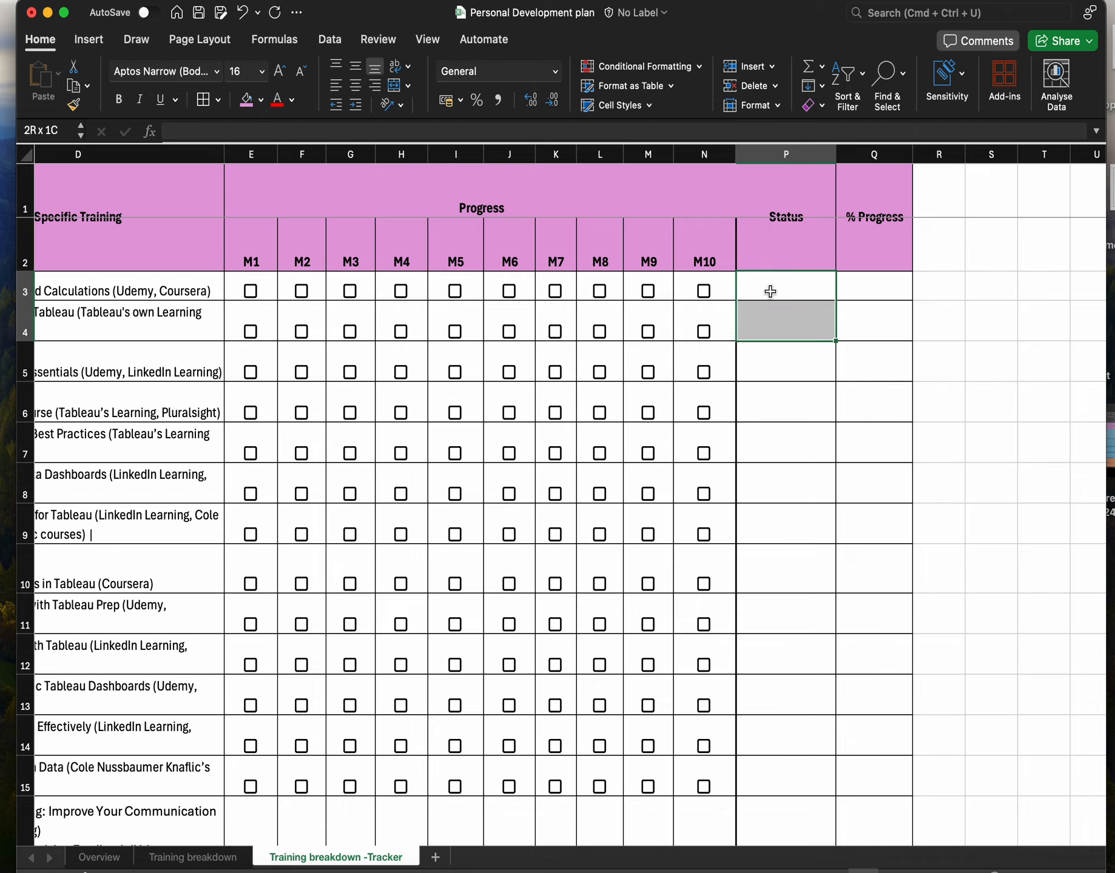
{"action": "key", "text": "shift+Down"}
{"action": "key", "text": "shift+Down"}
{"action": "key", "text": "shift+Down"}
{"action": "key", "text": "shift+Down"}
{"action": "key", "text": "shift+Down"}
{"action": "key", "text": "shift+Down"}
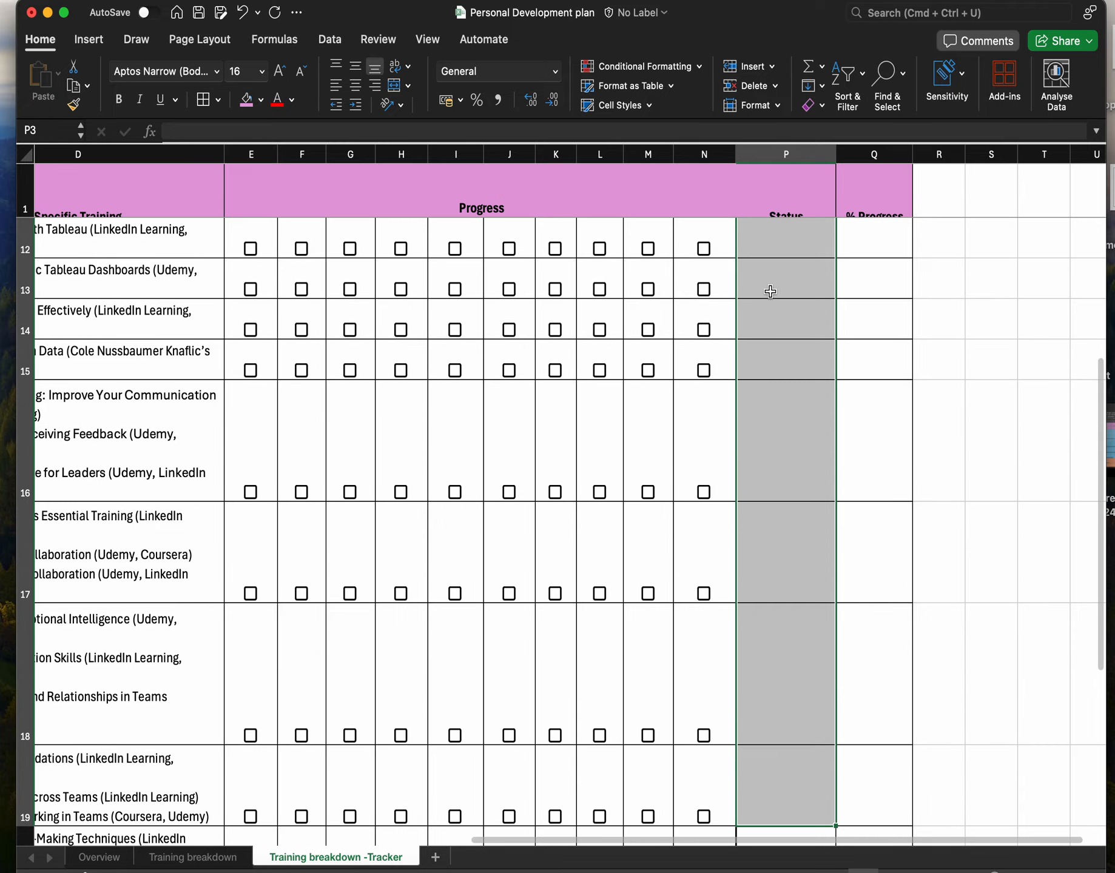
{"action": "key", "text": "shift+Down"}
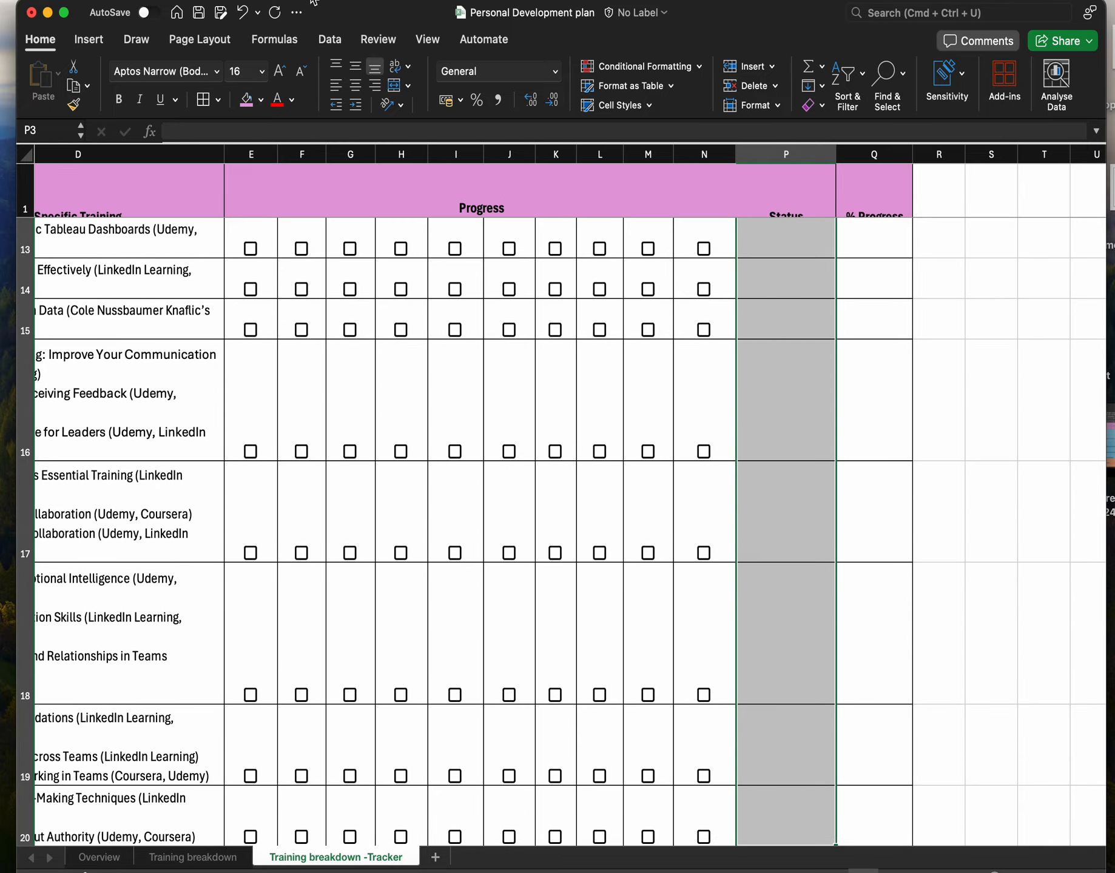
{"action": "left_click", "coordinate": [91, 40]}
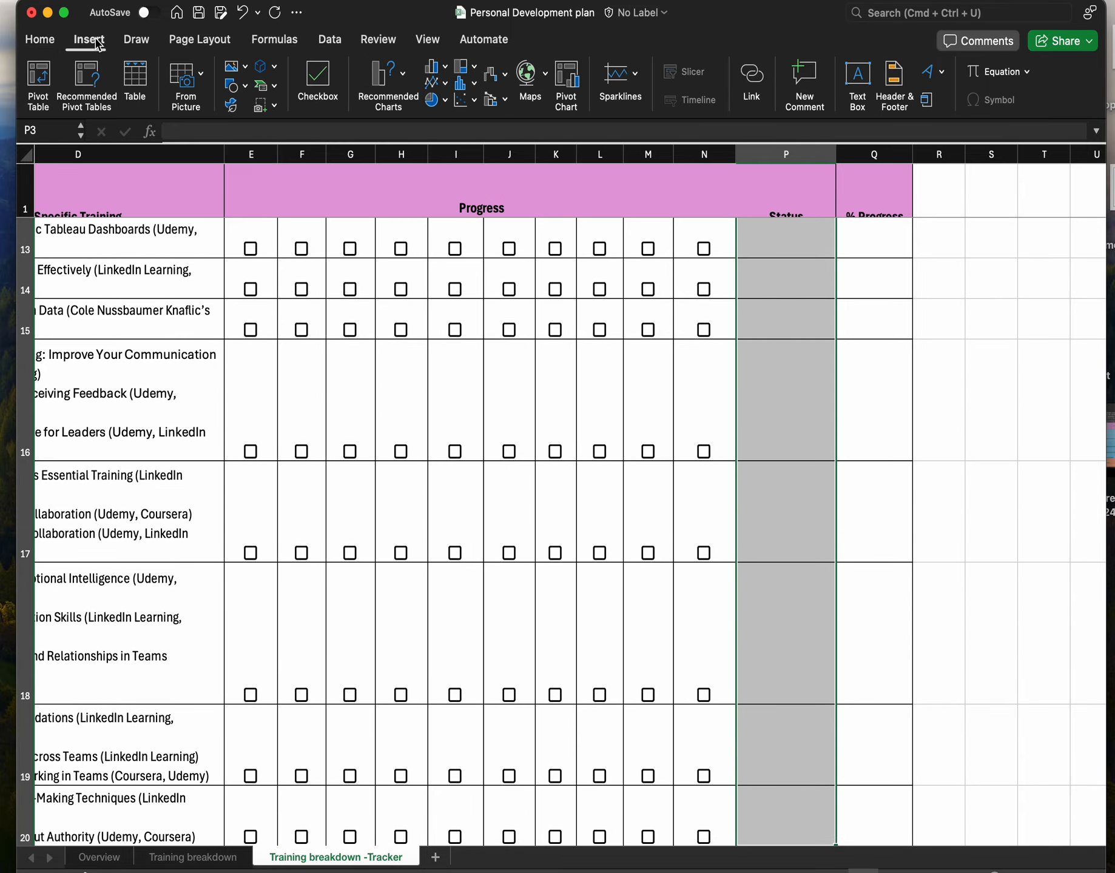
{"action": "left_click", "coordinate": [318, 84]}
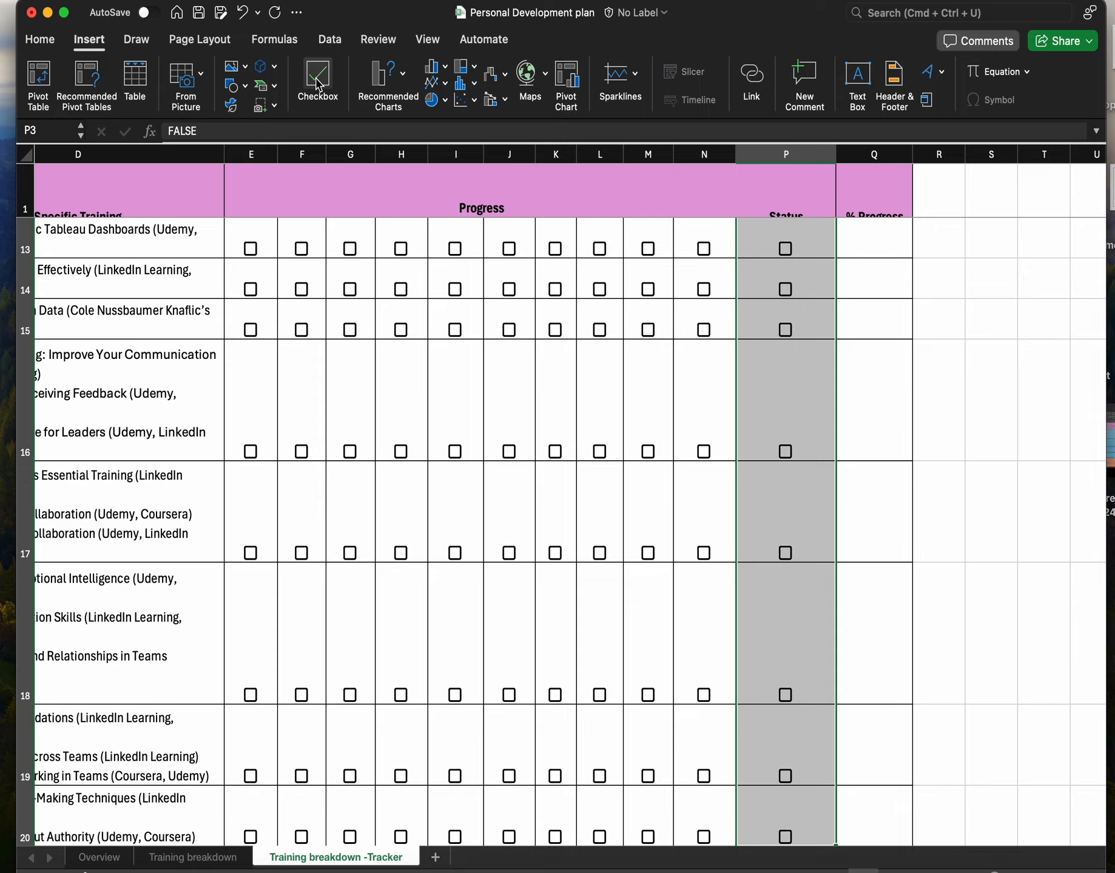
{"action": "key", "text": "Delete"}
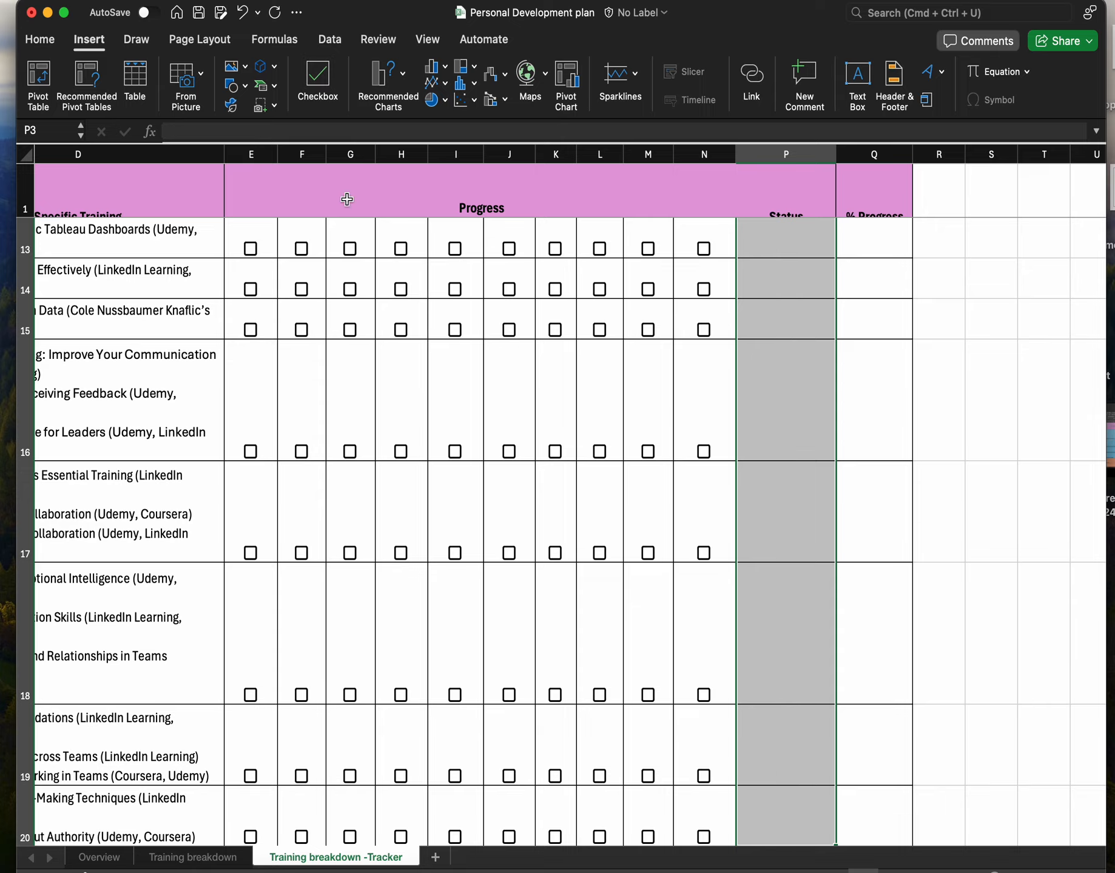
- Start a COUNTIF entry in the first % Progress cell, Q3
{"action": "scroll", "coordinate": [392, 283], "scroll_direction": "up", "scroll_amount": 10}
{"action": "scroll", "coordinate": [391, 283], "scroll_direction": "left", "scroll_amount": 1}
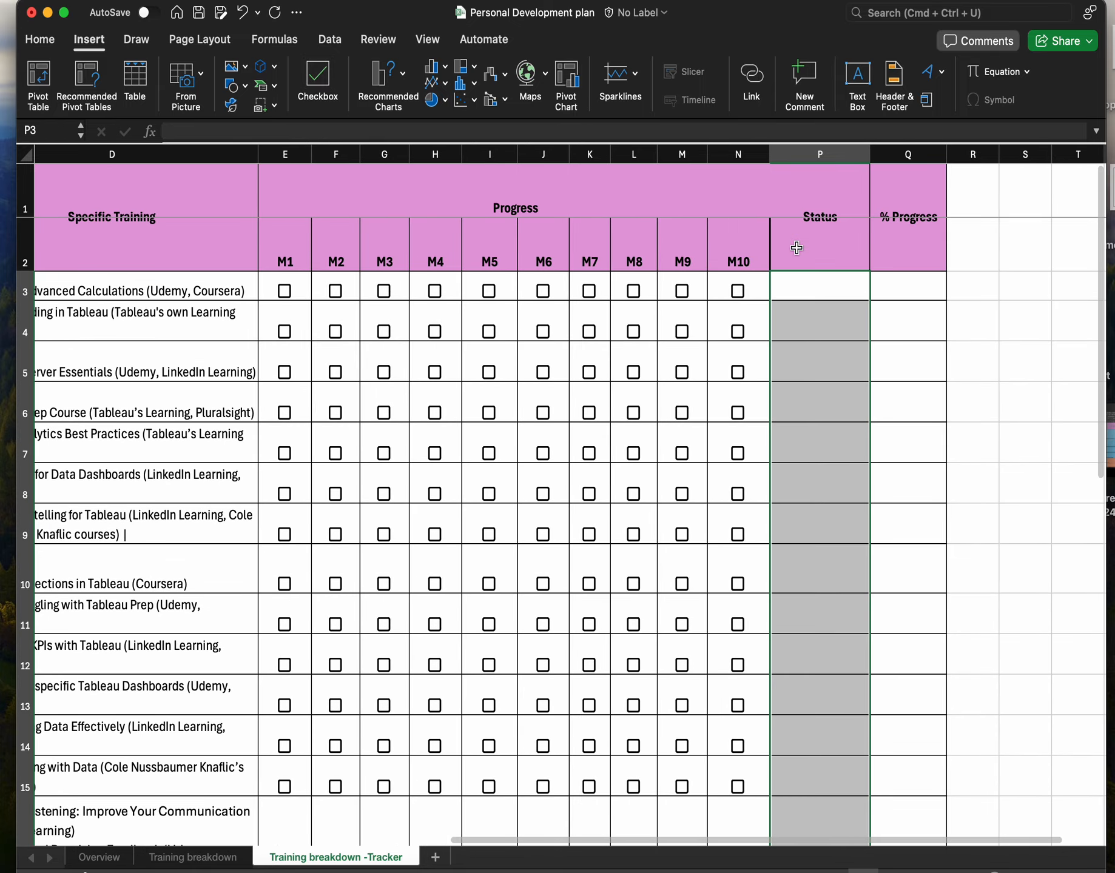
{"action": "left_click", "coordinate": [804, 280]}
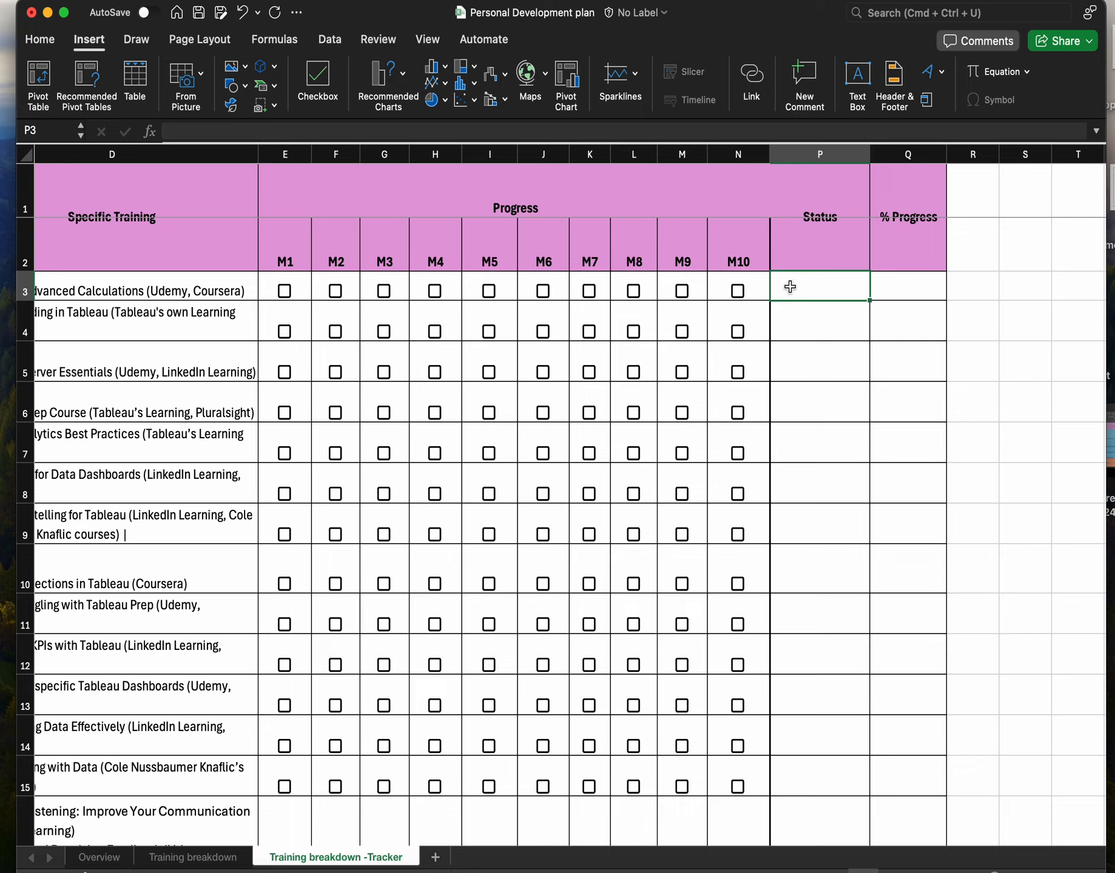
{"action": "key", "text": "Return"}
{"action": "left_click", "coordinate": [899, 282]}
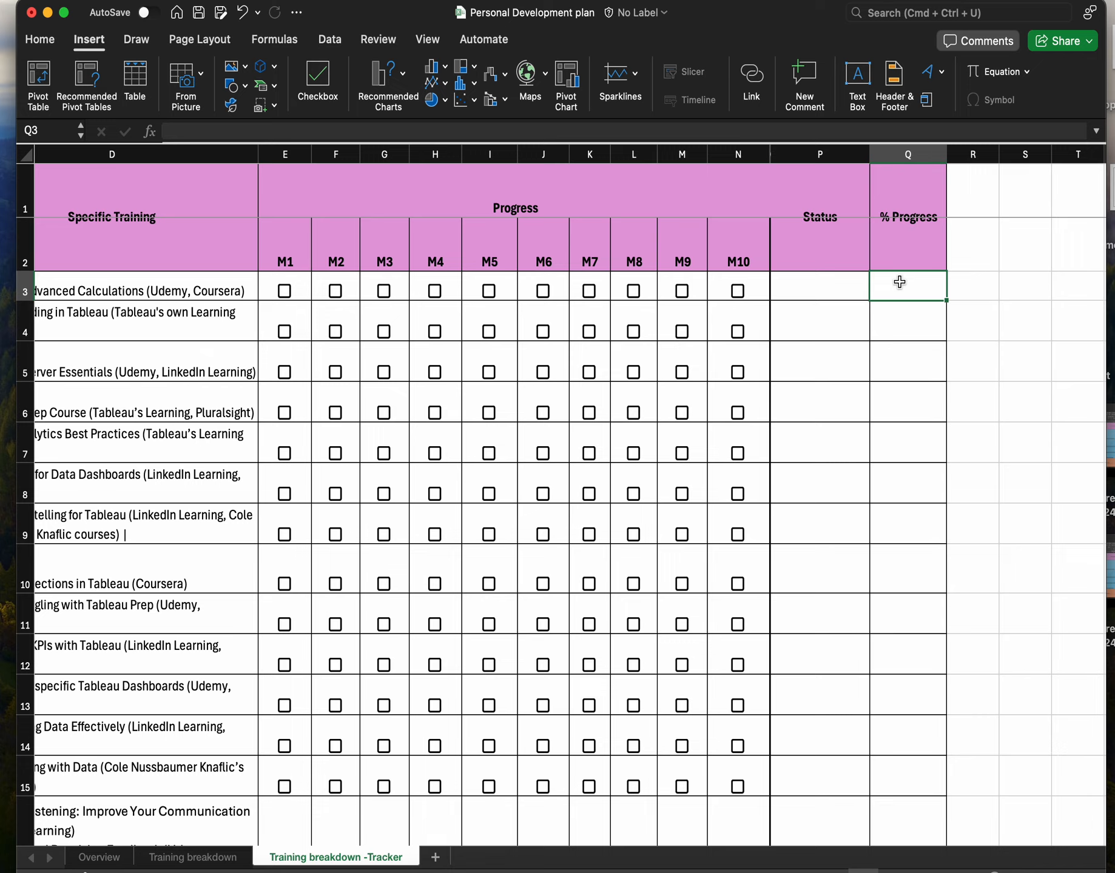
{"action": "type", "text": "countif("}
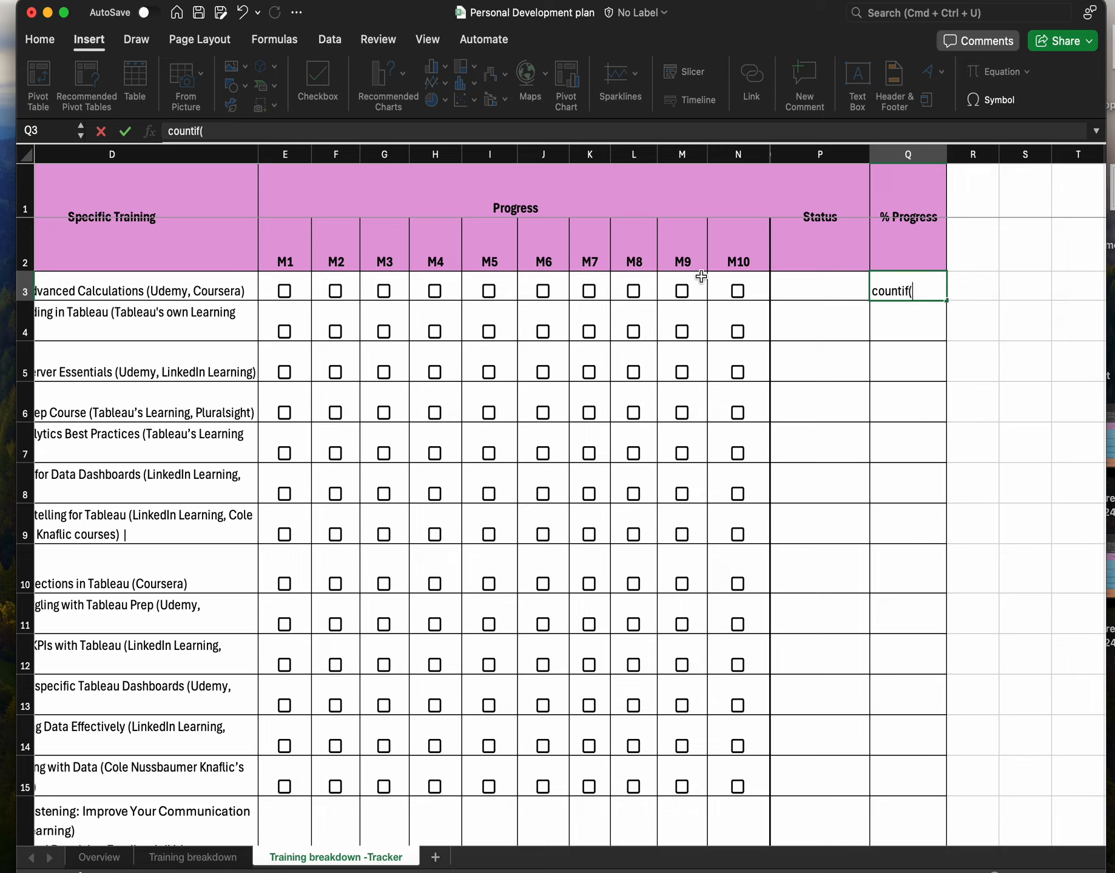
{"action": "left_click", "coordinate": [285, 291]}
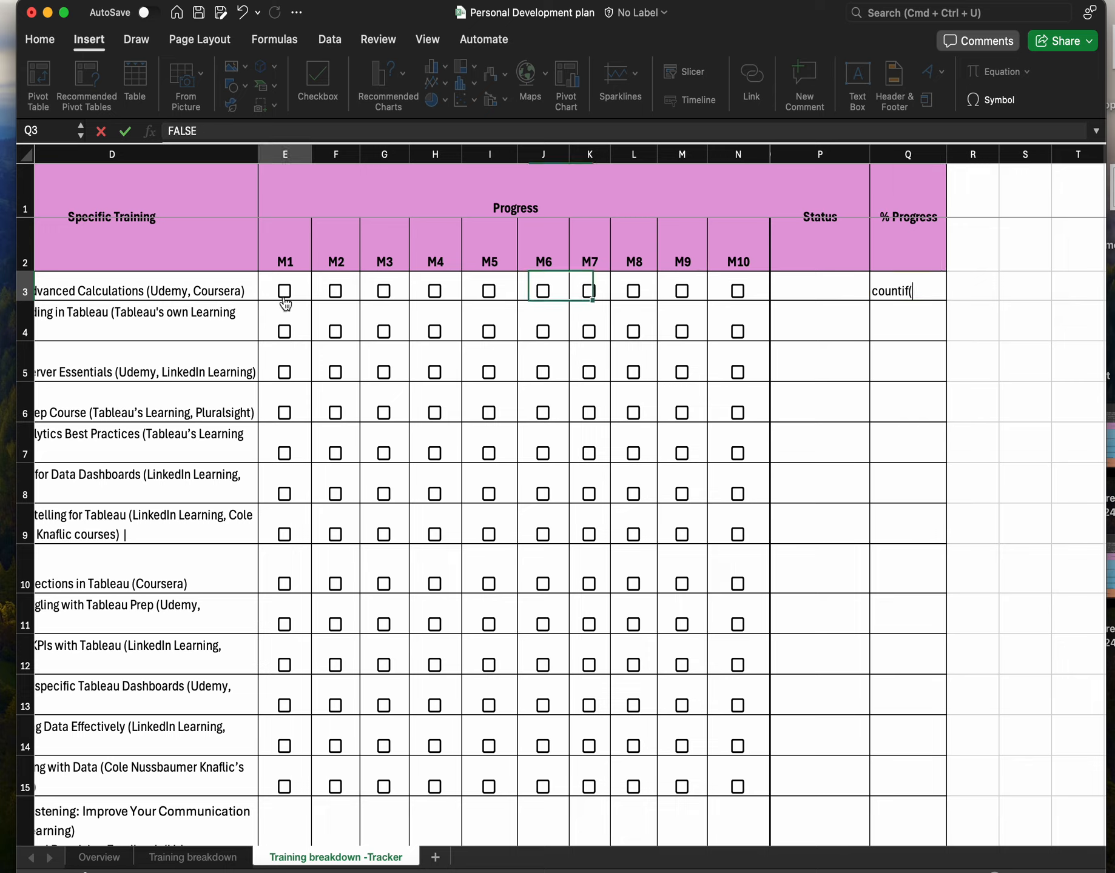
{"action": "left_click", "coordinate": [284, 291]}
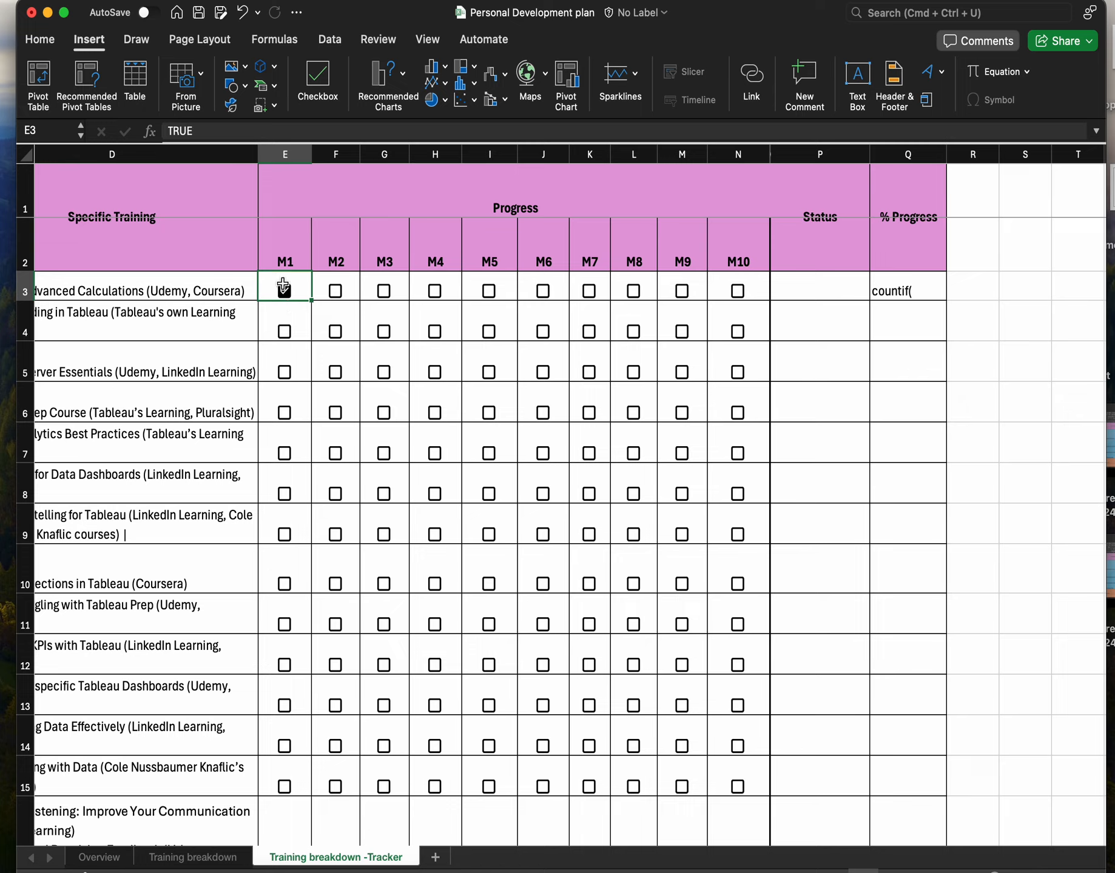
{"action": "left_click", "coordinate": [285, 292]}
{"action": "key", "text": "shift+Right"}
{"action": "key", "text": "shift+Right"}
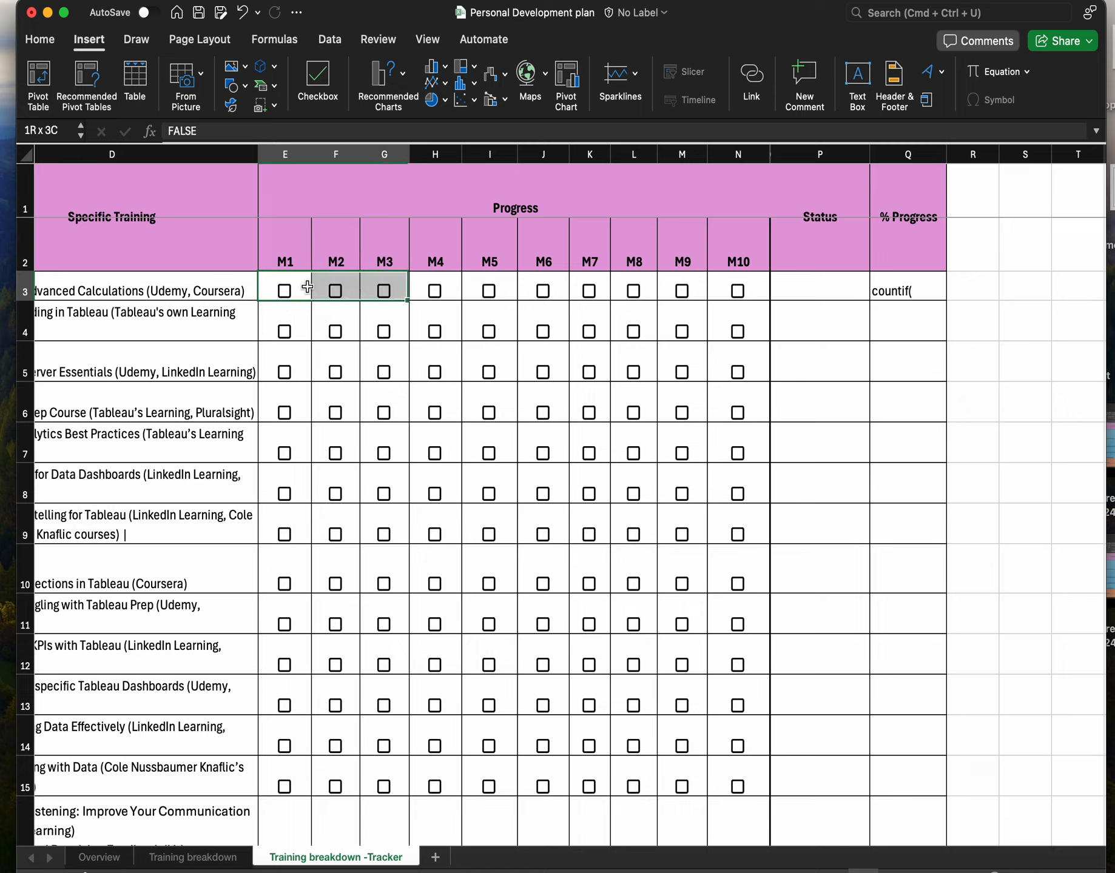
- Add the missing equals sign in front of countif( in cell Q3 and continue editing the formula
{"action": "left_click", "coordinate": [893, 282]}
{"action": "left_click", "coordinate": [170, 130]}
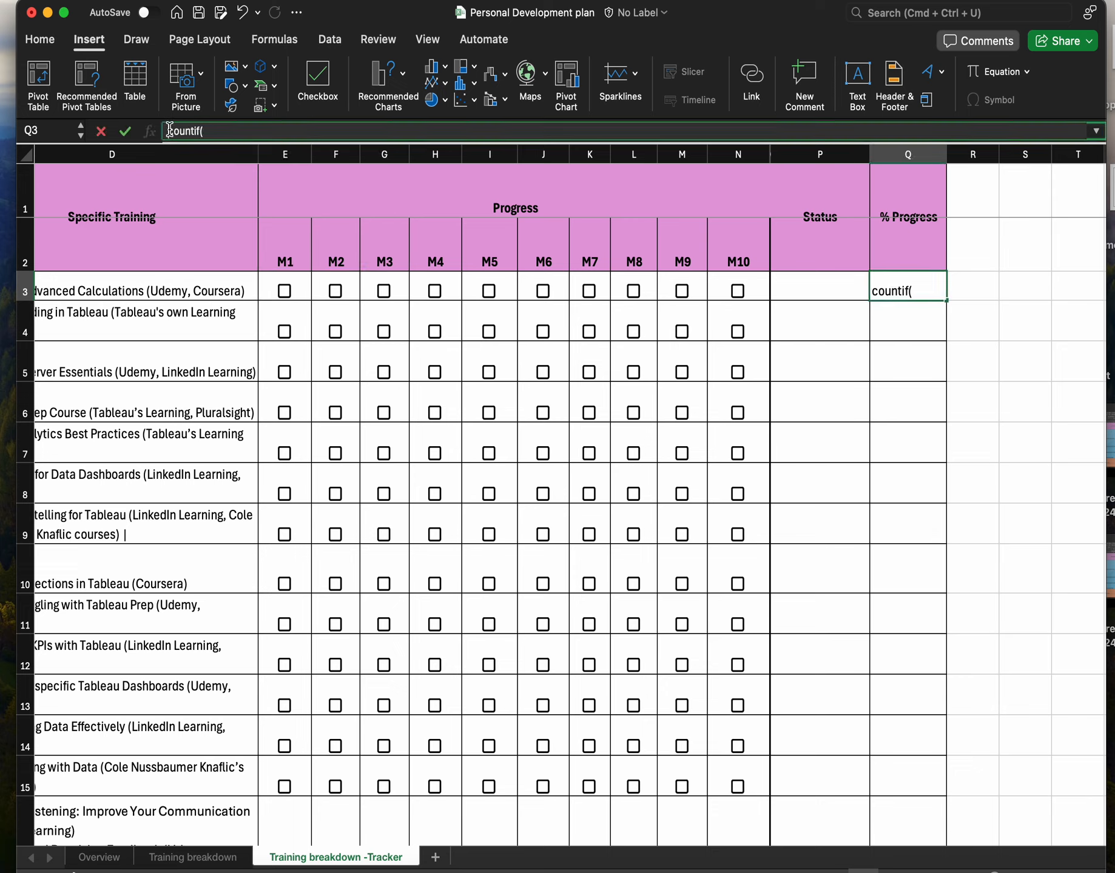
{"action": "type", "text": "="}
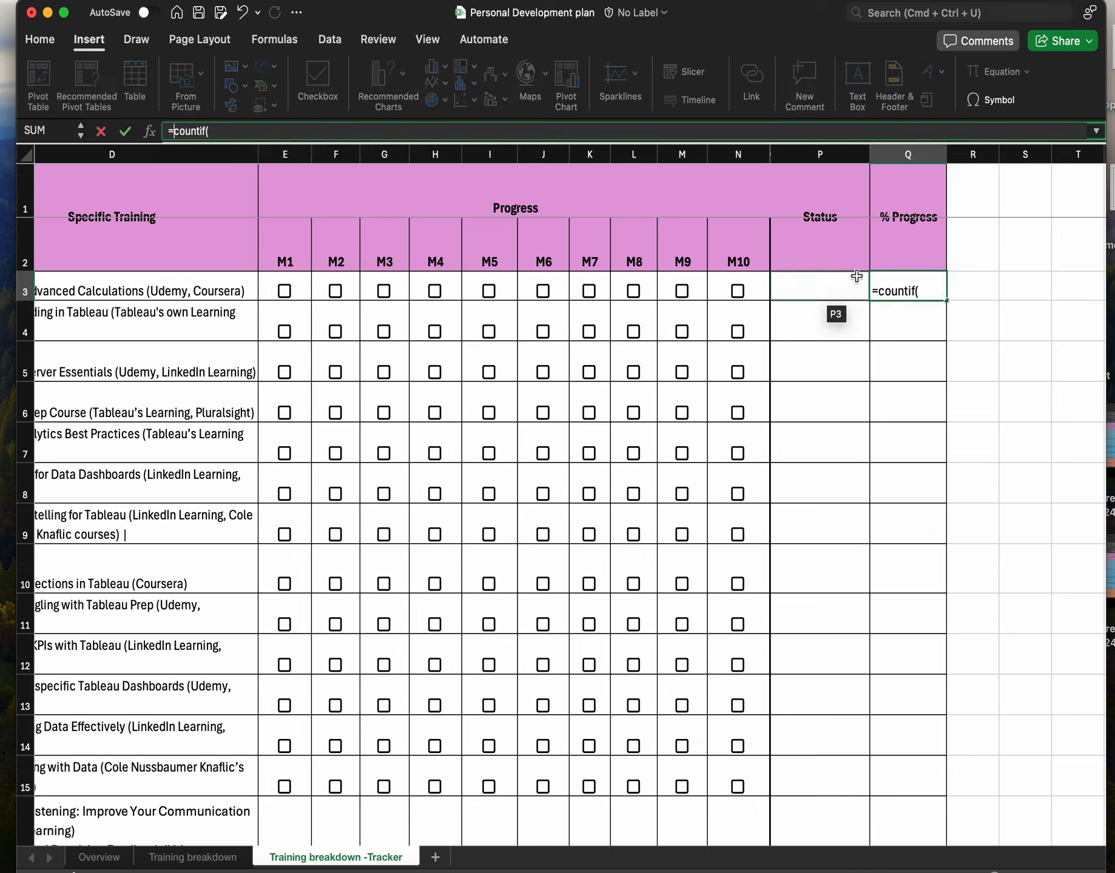
{"action": "left_click", "coordinate": [926, 286]}
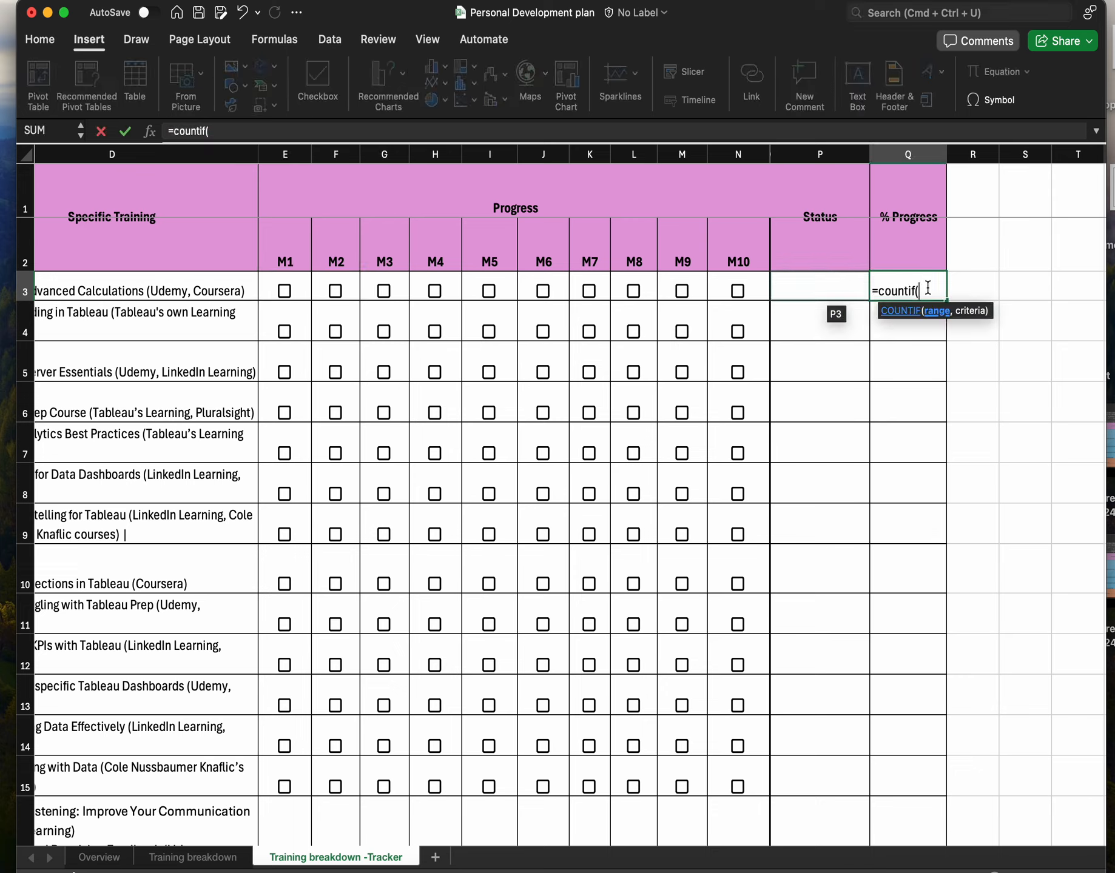
- Give the COUNTIF in Q3 the milestone checkbox range E3:N3 and the criterion True
{"action": "left_click", "coordinate": [273, 280]}
{"action": "key", "text": "shift+Right"}
{"action": "key", "text": "shift+Right"}
{"action": "key", "text": "shift+Right"}
{"action": "key", "text": "shift+Right"}
{"action": "key", "text": "shift+Right"}
{"action": "key", "text": "shift+Right"}
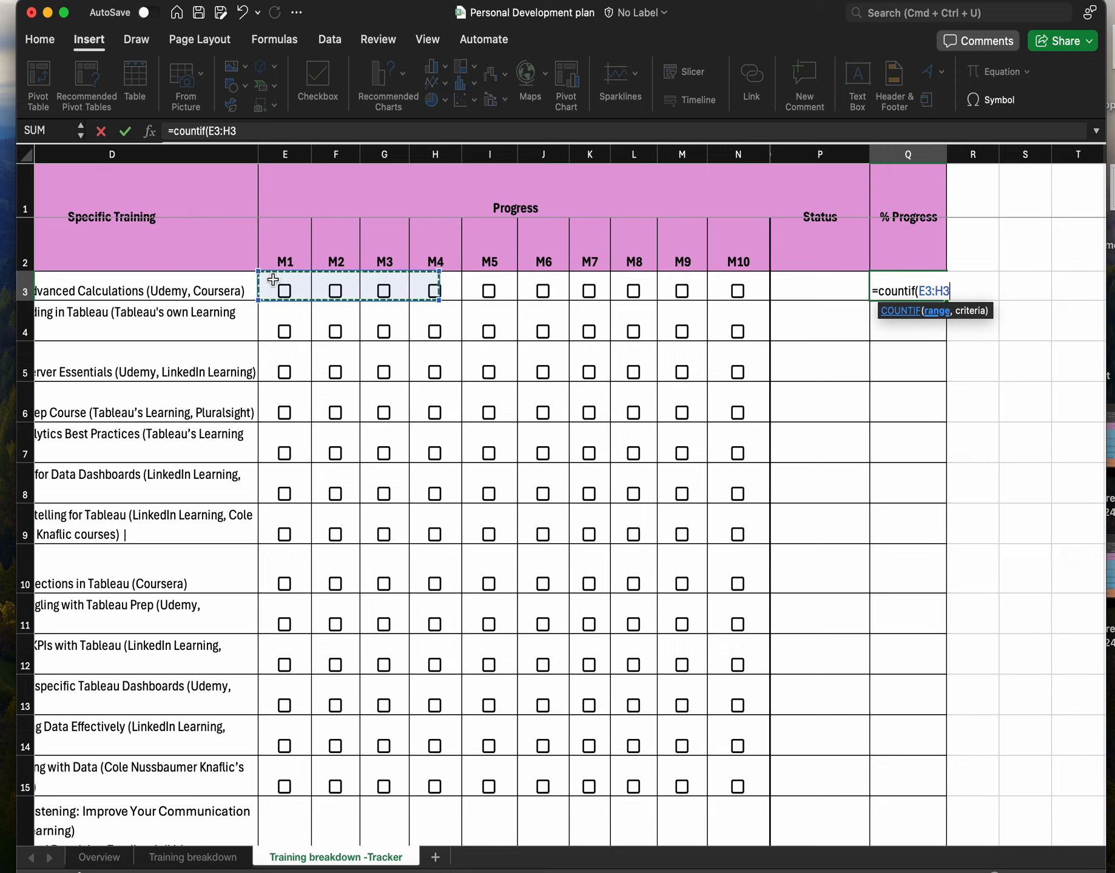
{"action": "key", "text": "shift+Right"}
{"action": "key", "text": "shift+Right"}
{"action": "key", "text": "shift+Right"}
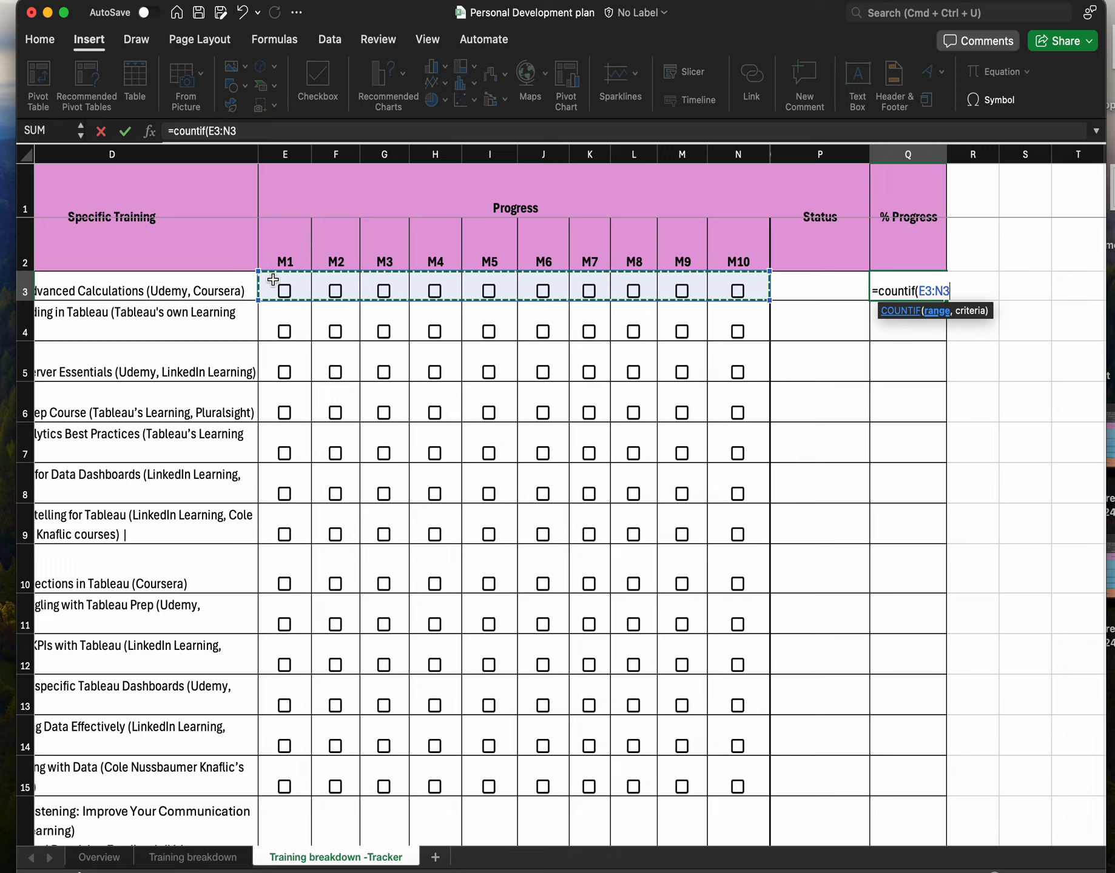
{"action": "type", "text": ","}
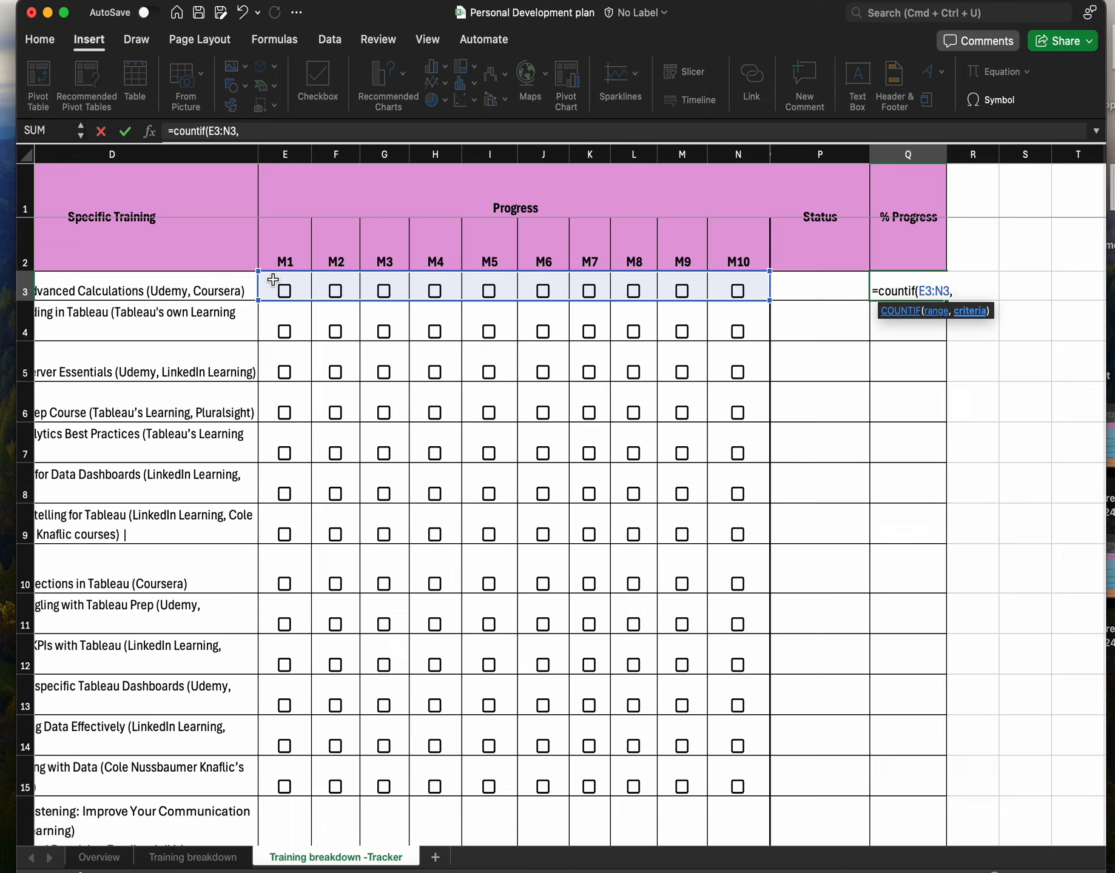
{"action": "type", "text": " True"}
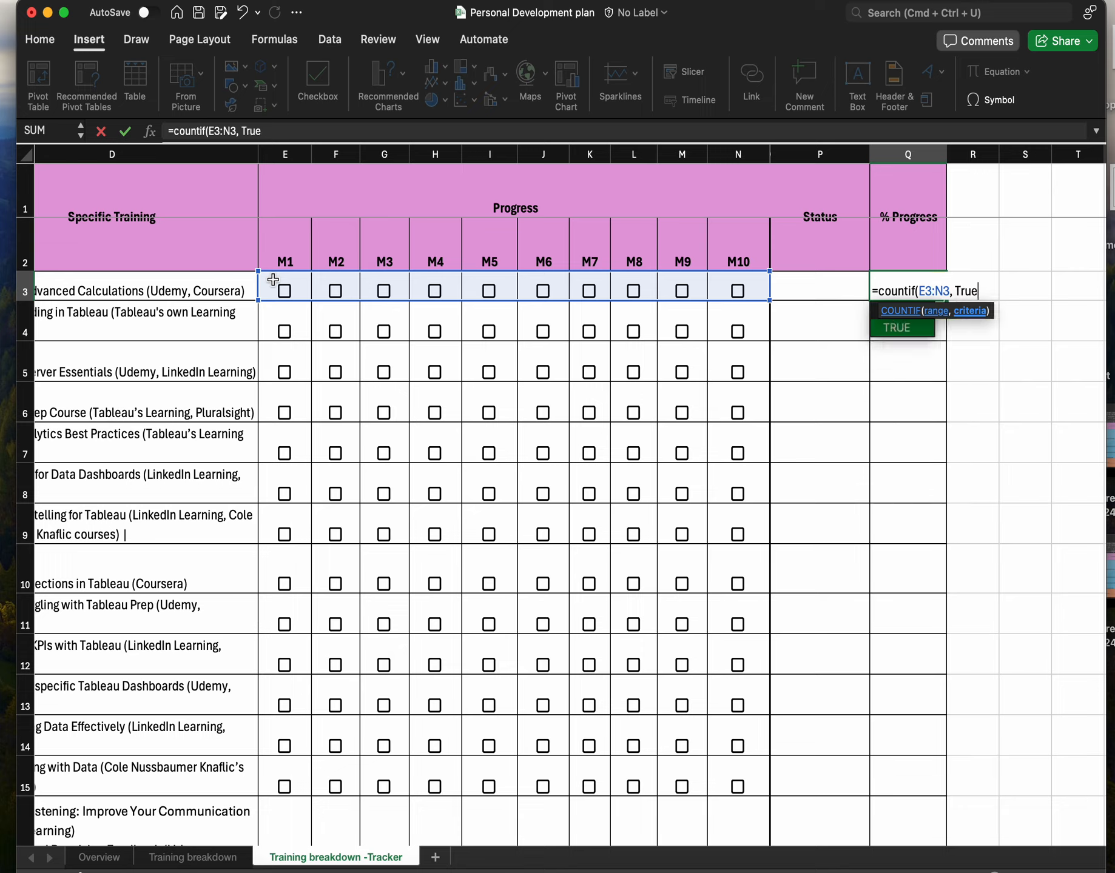
- Close the COUNTIF in Q3 and divide it by COUNTA(E3:N3)
{"action": "type", "text": ")/("}
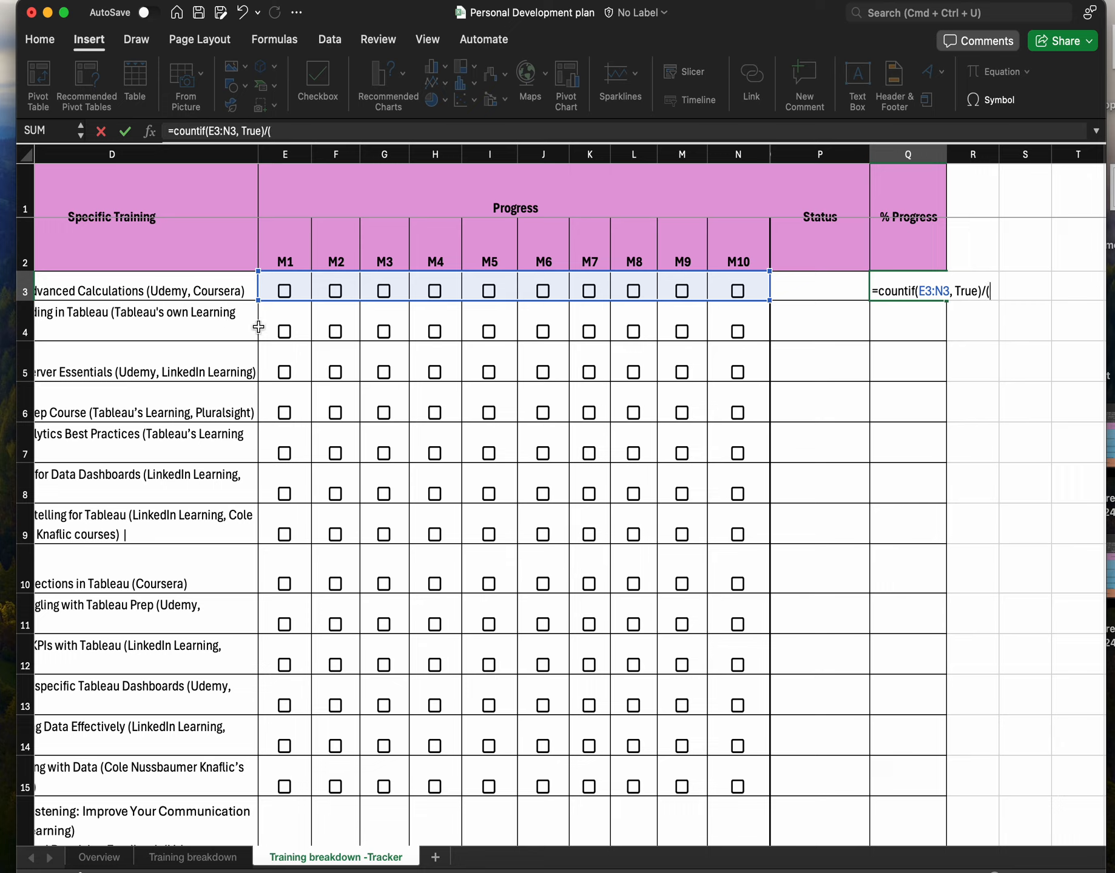
{"action": "key", "text": "BackSpace"}
{"action": "type", "text": "count"}
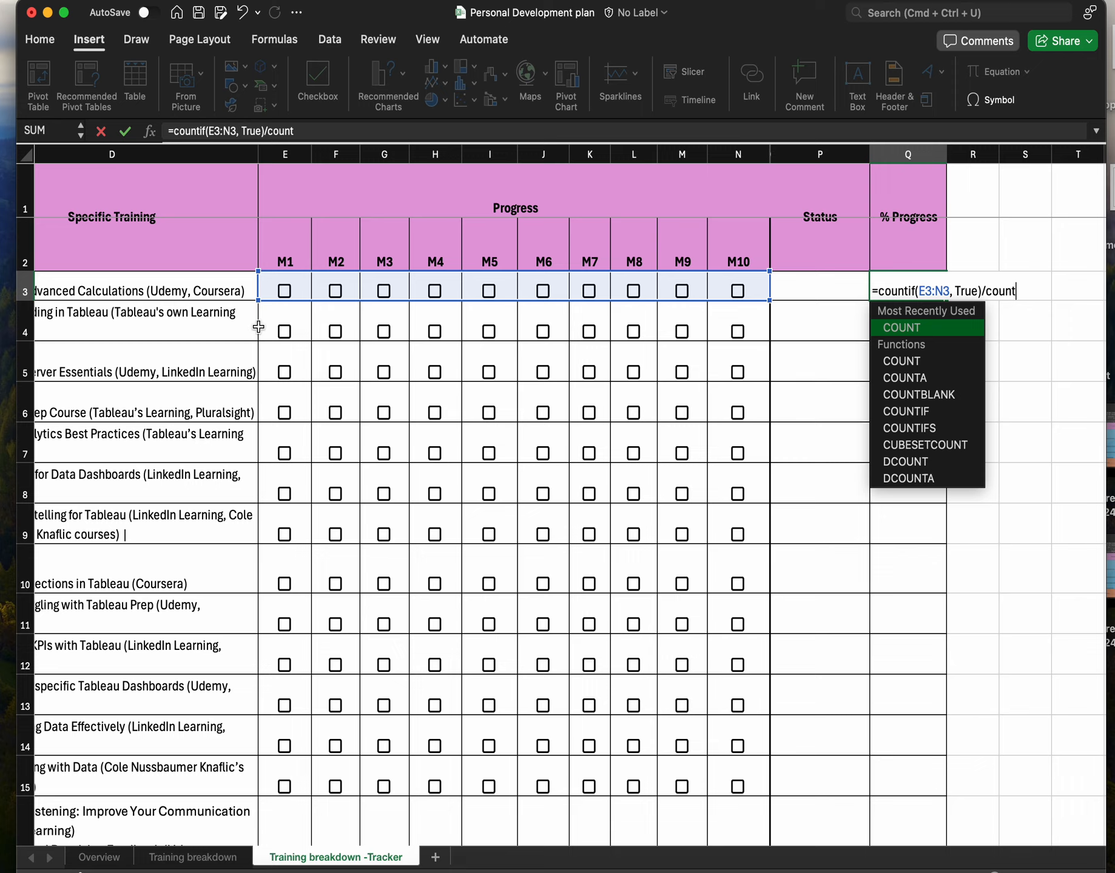
{"action": "double_click", "coordinate": [913, 379]}
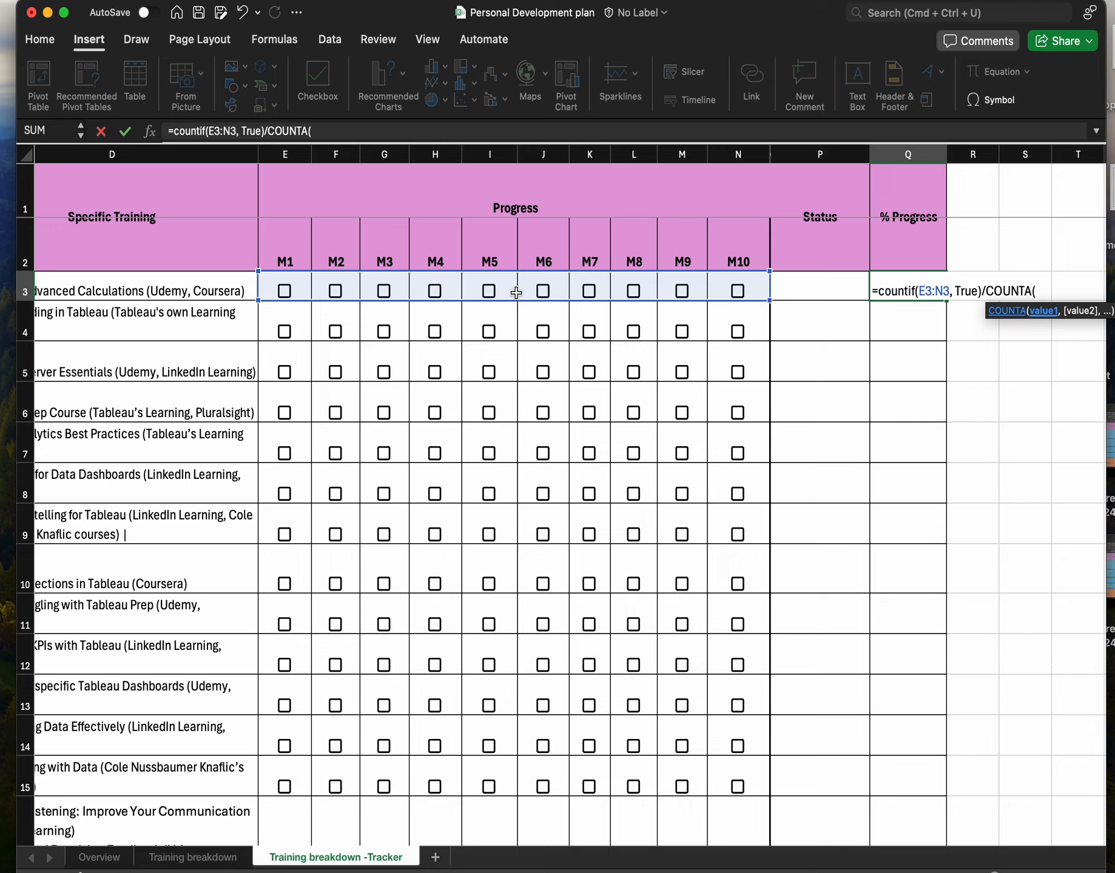
{"action": "left_click", "coordinate": [299, 291]}
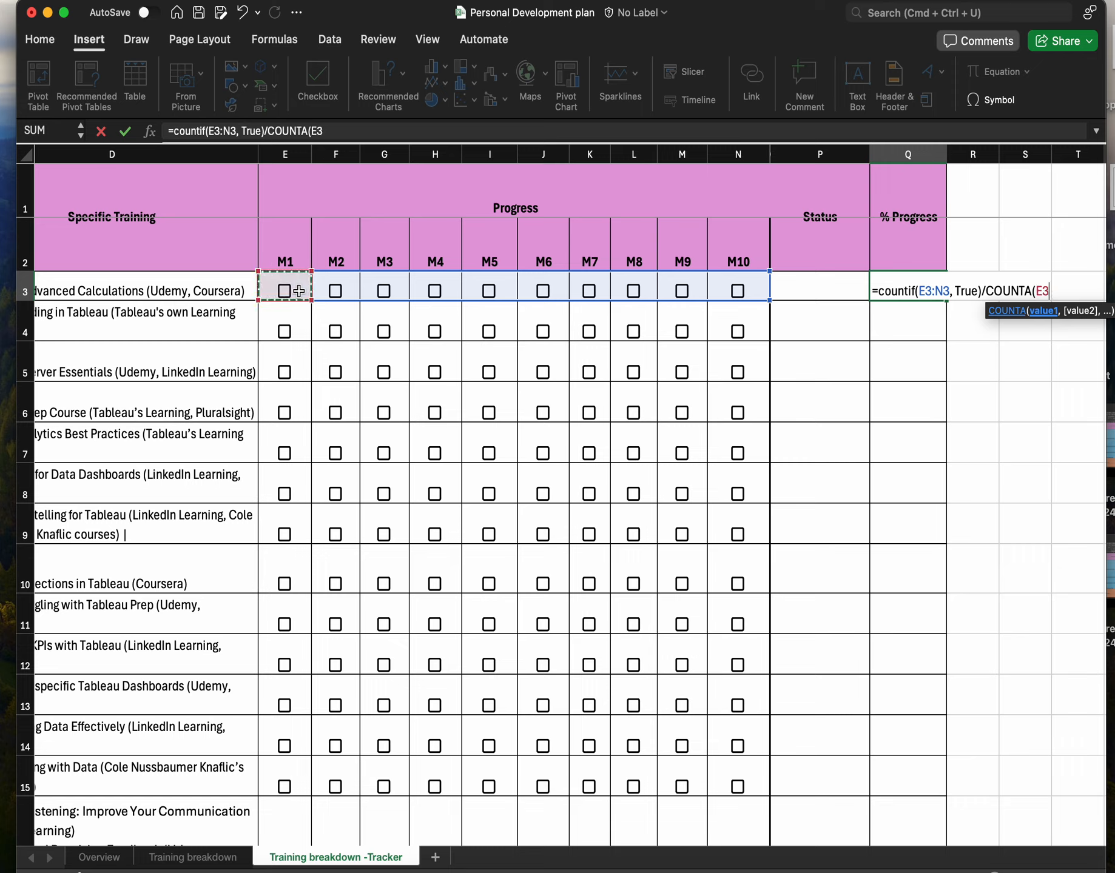
{"action": "key", "text": "shift+Right"}
{"action": "key", "text": "shift+Right"}
{"action": "key", "text": "shift+Right"}
{"action": "key", "text": "shift+Right"}
{"action": "key", "text": "shift+Right"}
{"action": "key", "text": "shift+Right"}
{"action": "key", "text": "shift+Right"}
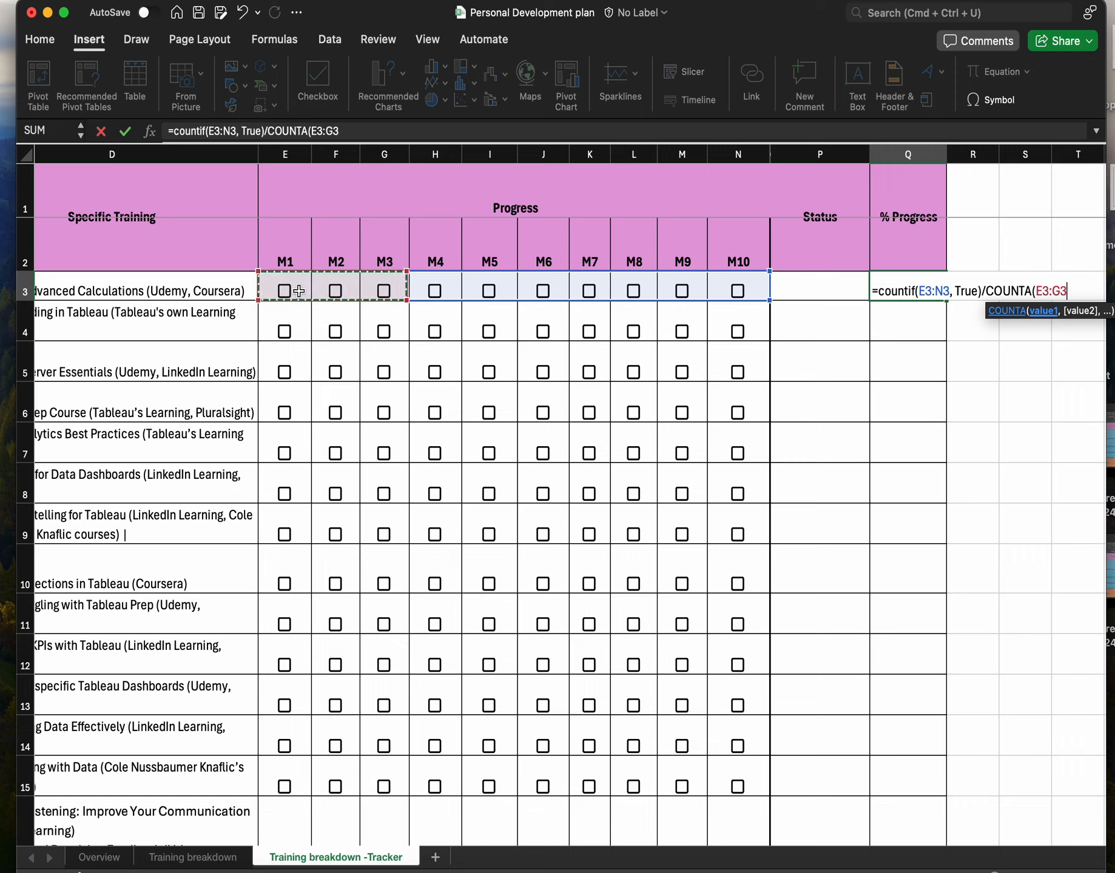
{"action": "key", "text": "shift+Right"}
{"action": "key", "text": "shift+Right"}
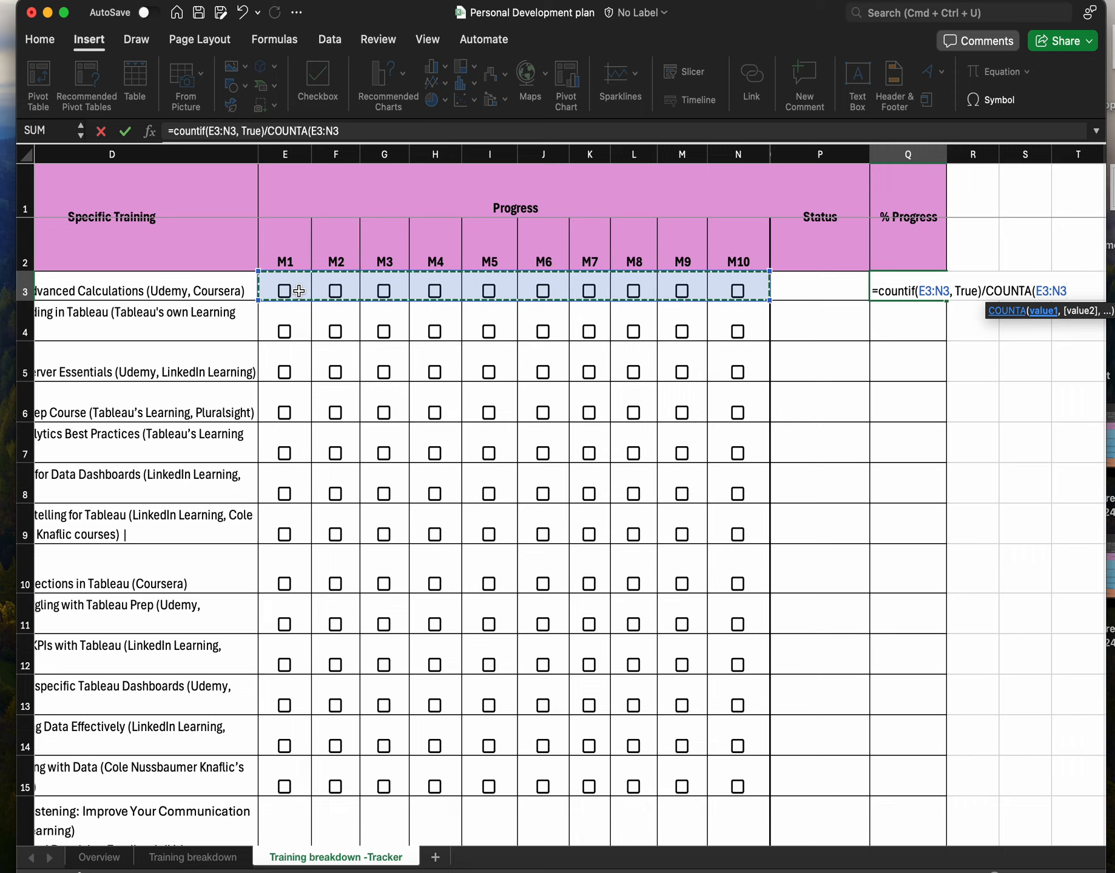
{"action": "type", "text": ")"}
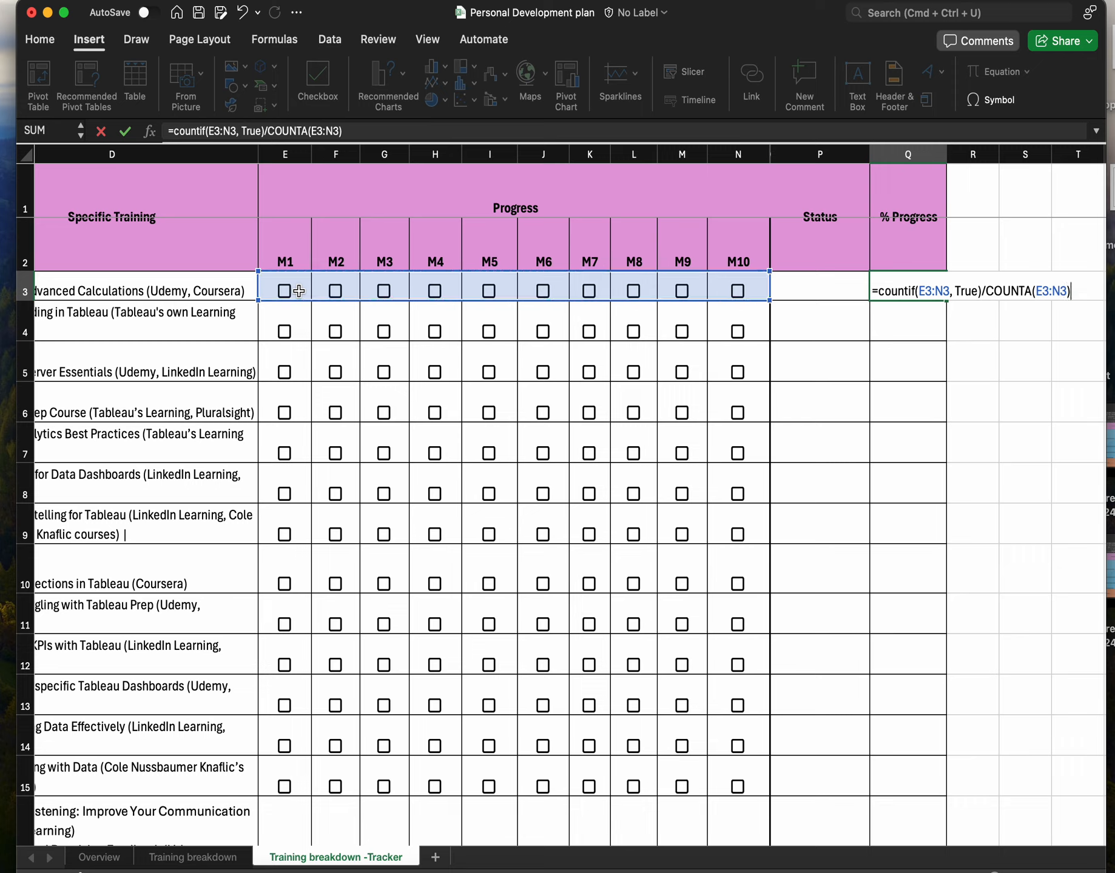
- Wrap the Q3 division in parentheses, multiply it by 100 and commit the formula
{"action": "left_click", "coordinate": [877, 292]}
{"action": "type", "text": "("}
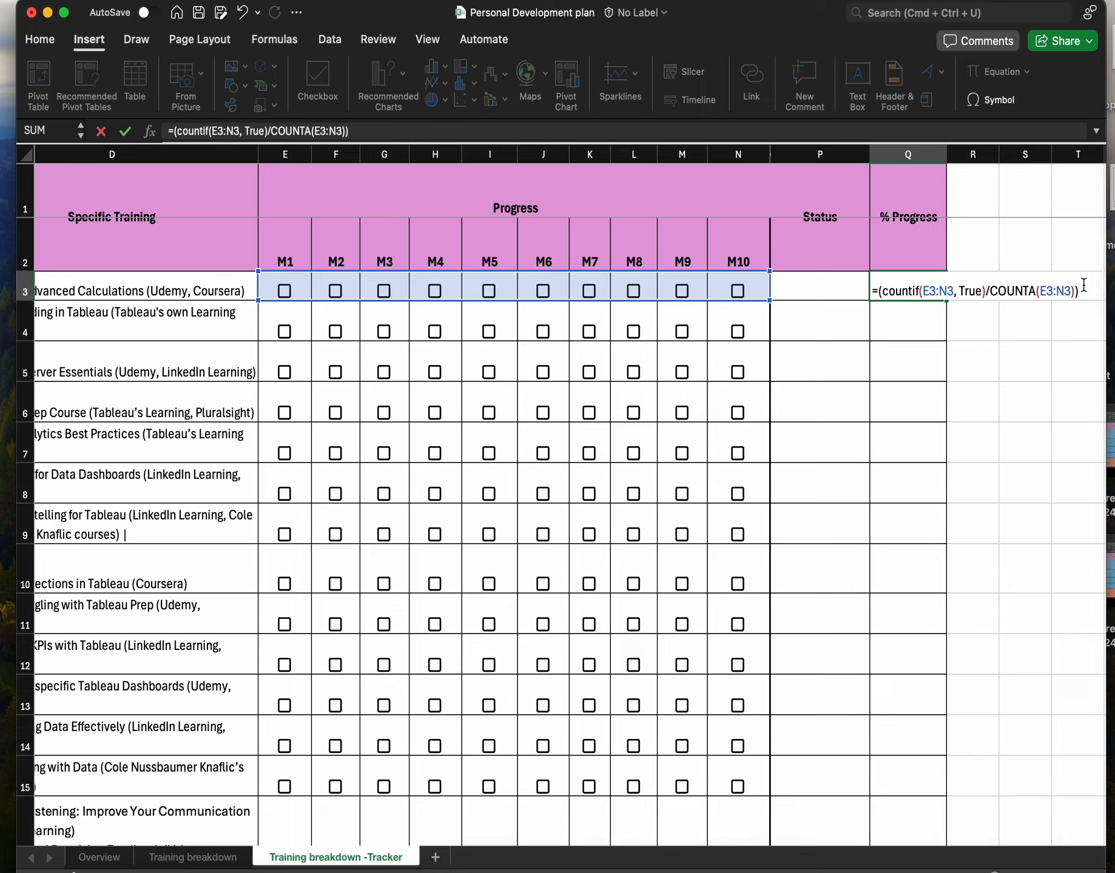
{"action": "type", "text": "100"}
{"action": "key", "text": "Return"}
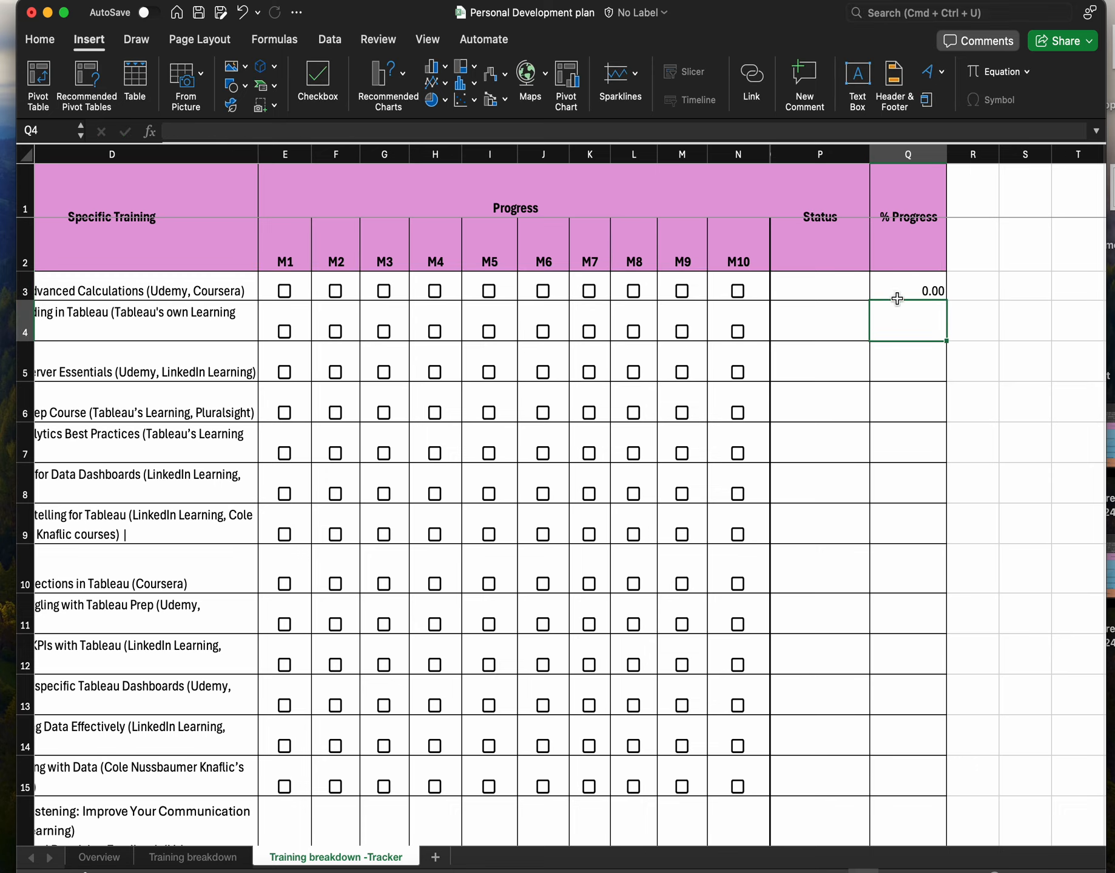
- Fill the Q3 percentage formula down the rest of the % Progress column
{"action": "left_click", "coordinate": [897, 295]}
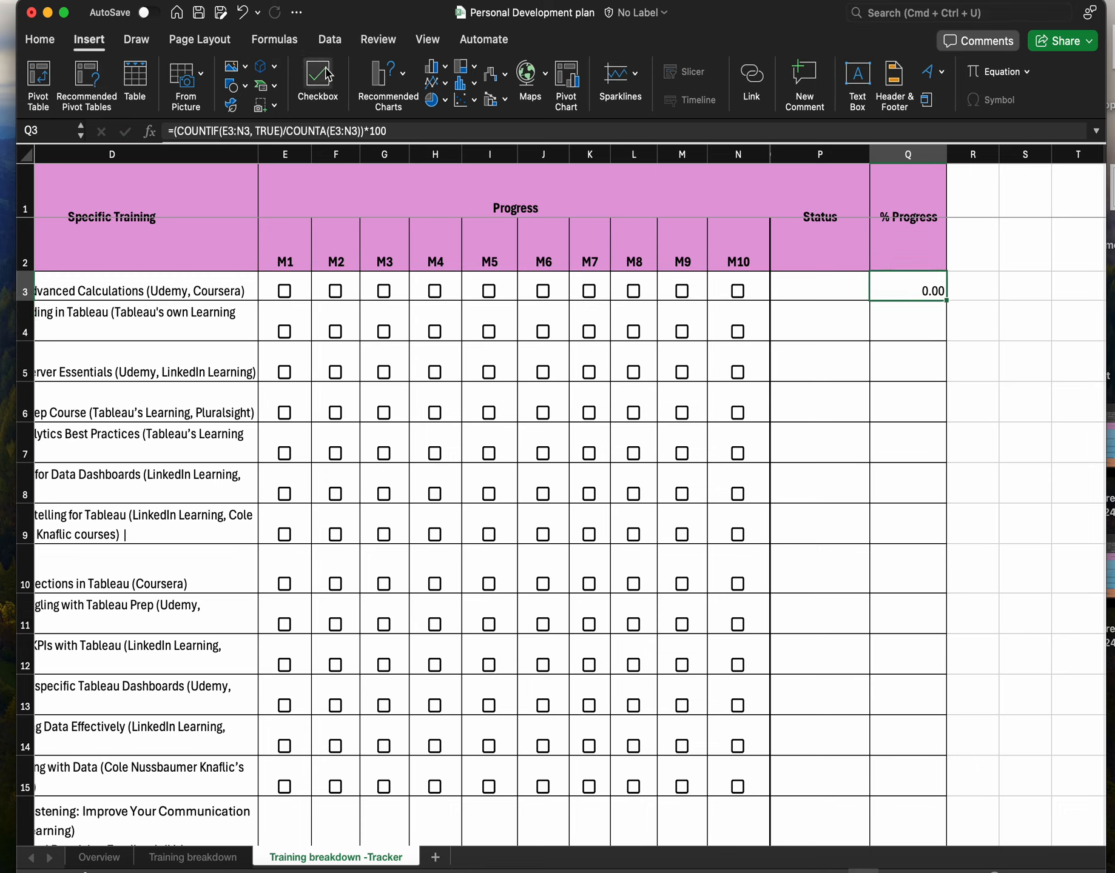
{"action": "left_click", "coordinate": [41, 40]}
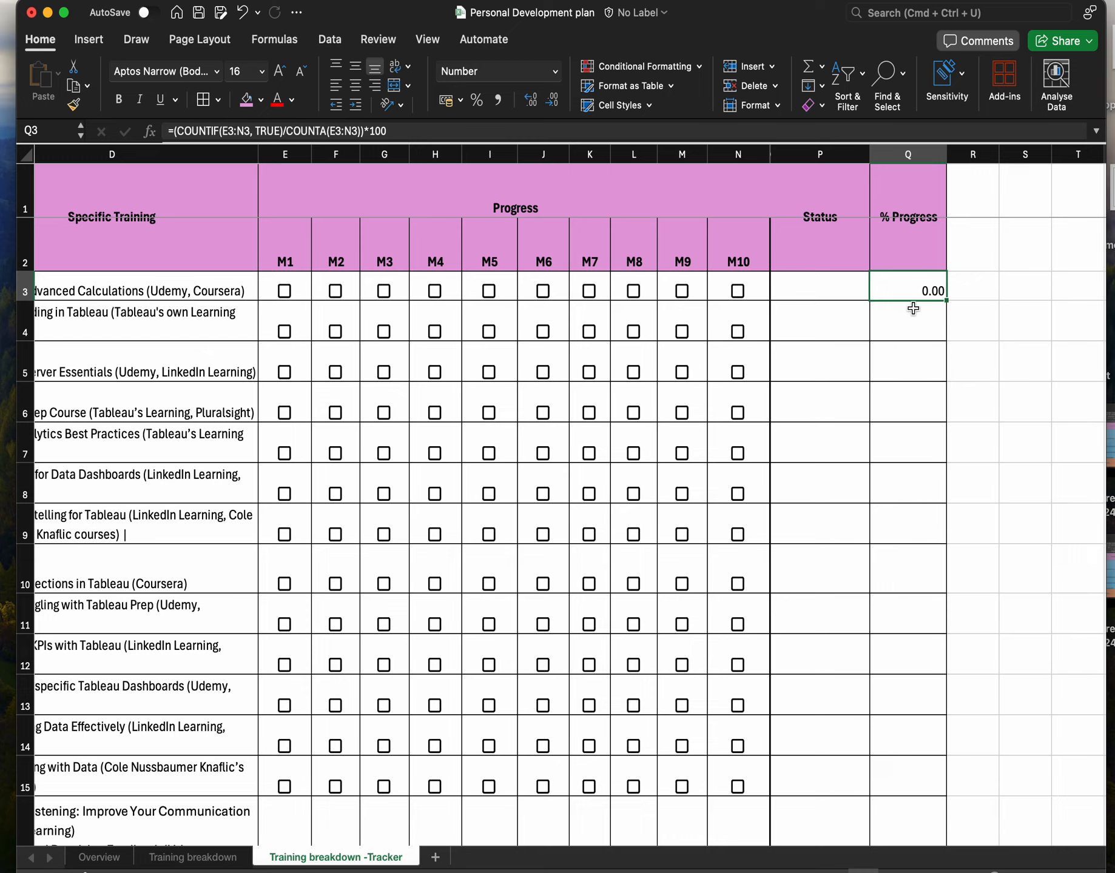
{"action": "double_click", "coordinate": [946, 300]}
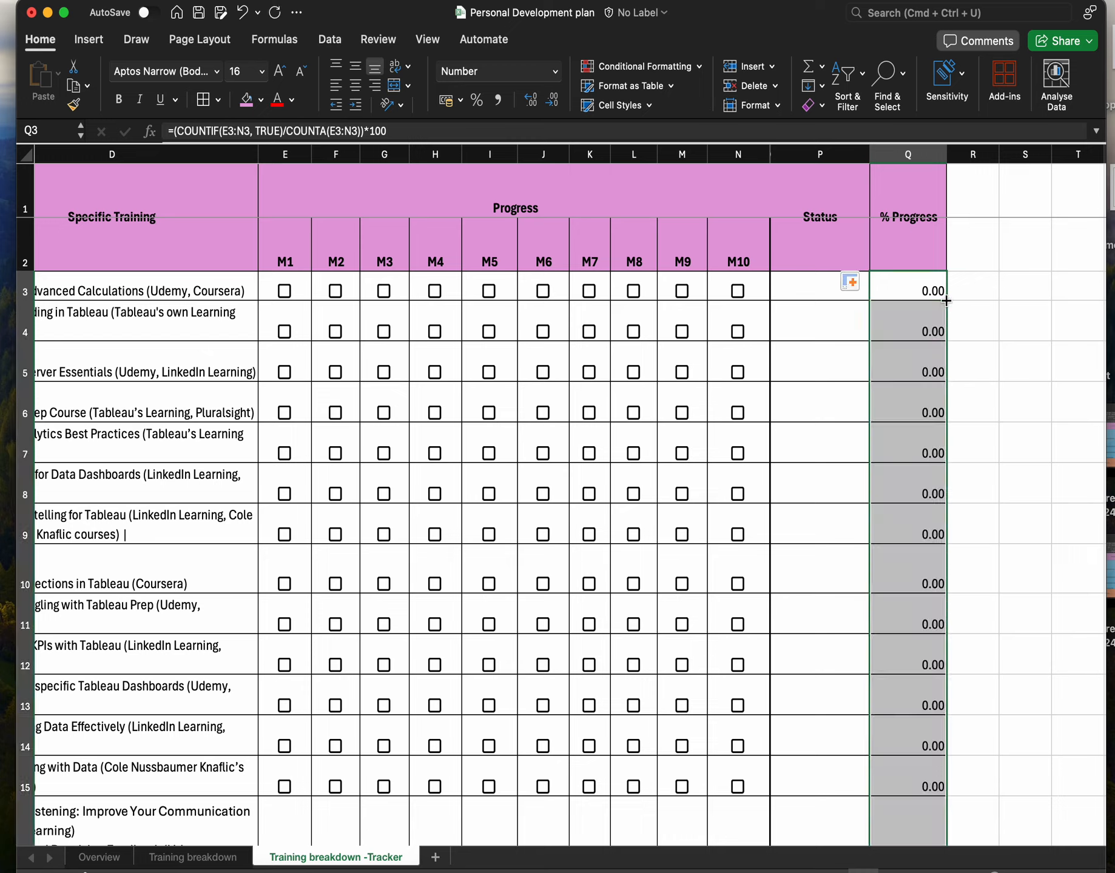
- Test the % Progress formulas by ticking M1 to M6 and M10 in row 3, and M10 and M9 in row 4
{"action": "left_click", "coordinate": [897, 291]}
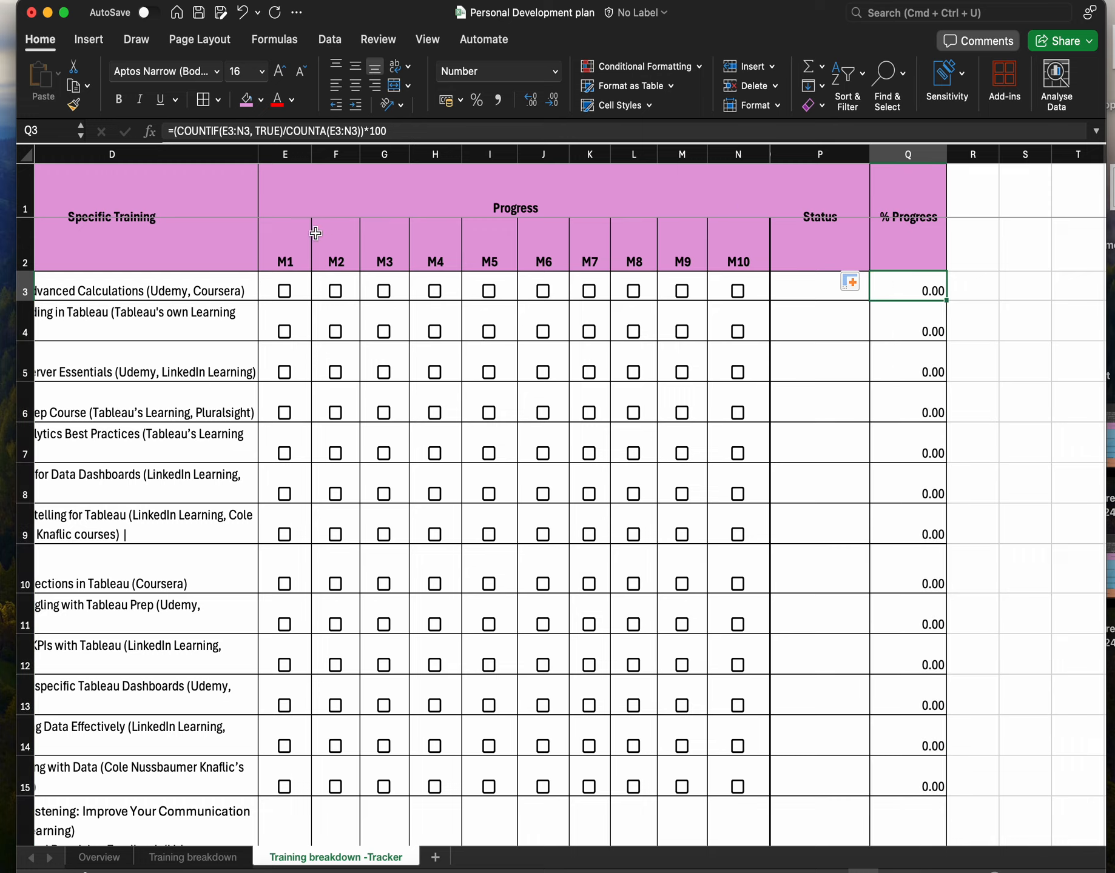
{"action": "left_click", "coordinate": [287, 292]}
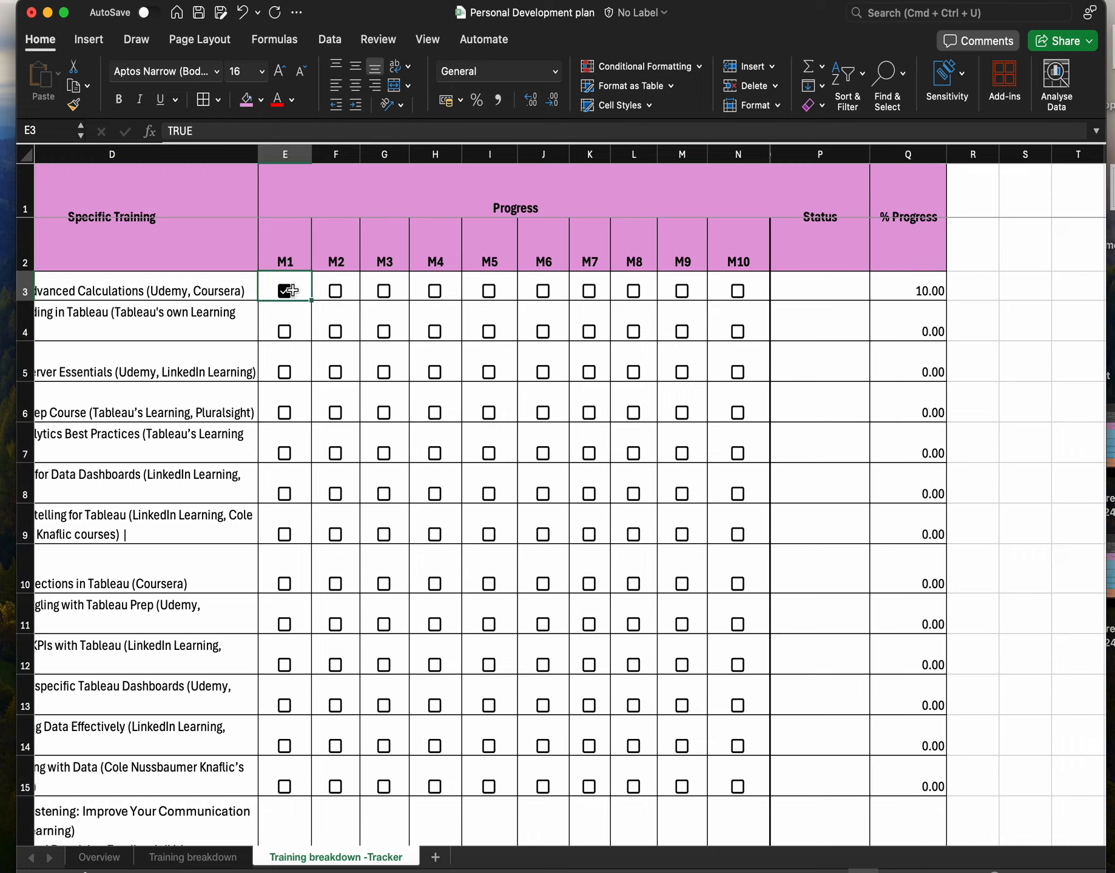
{"action": "left_click", "coordinate": [335, 293]}
{"action": "left_click", "coordinate": [384, 293]}
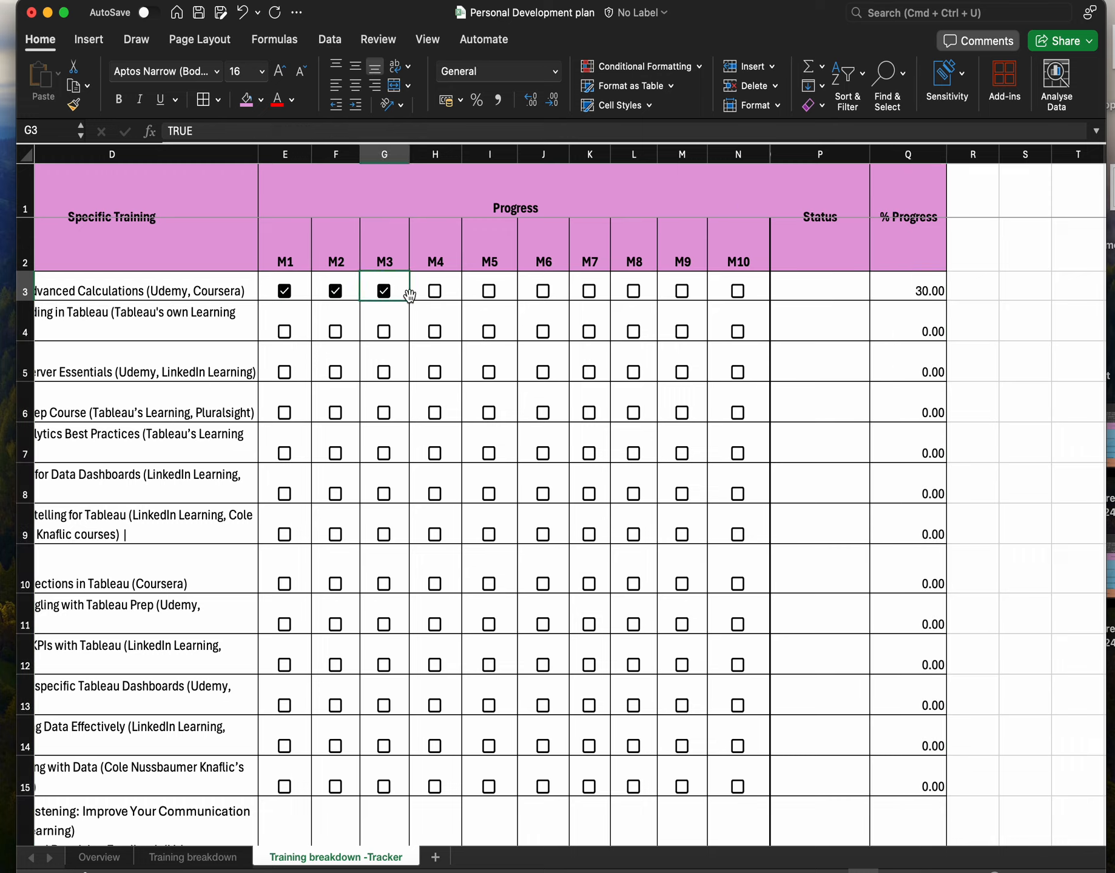
{"action": "left_click", "coordinate": [435, 292]}
{"action": "left_click", "coordinate": [489, 293]}
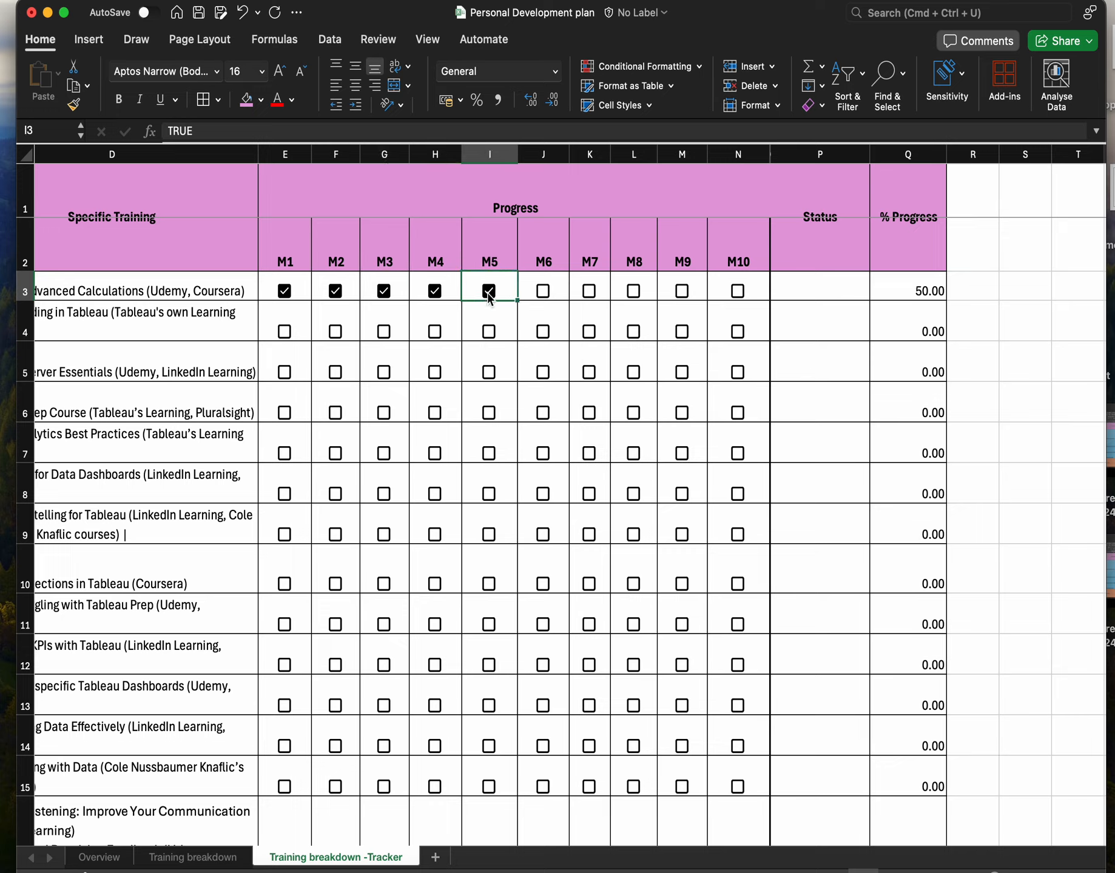
{"action": "left_click", "coordinate": [544, 292]}
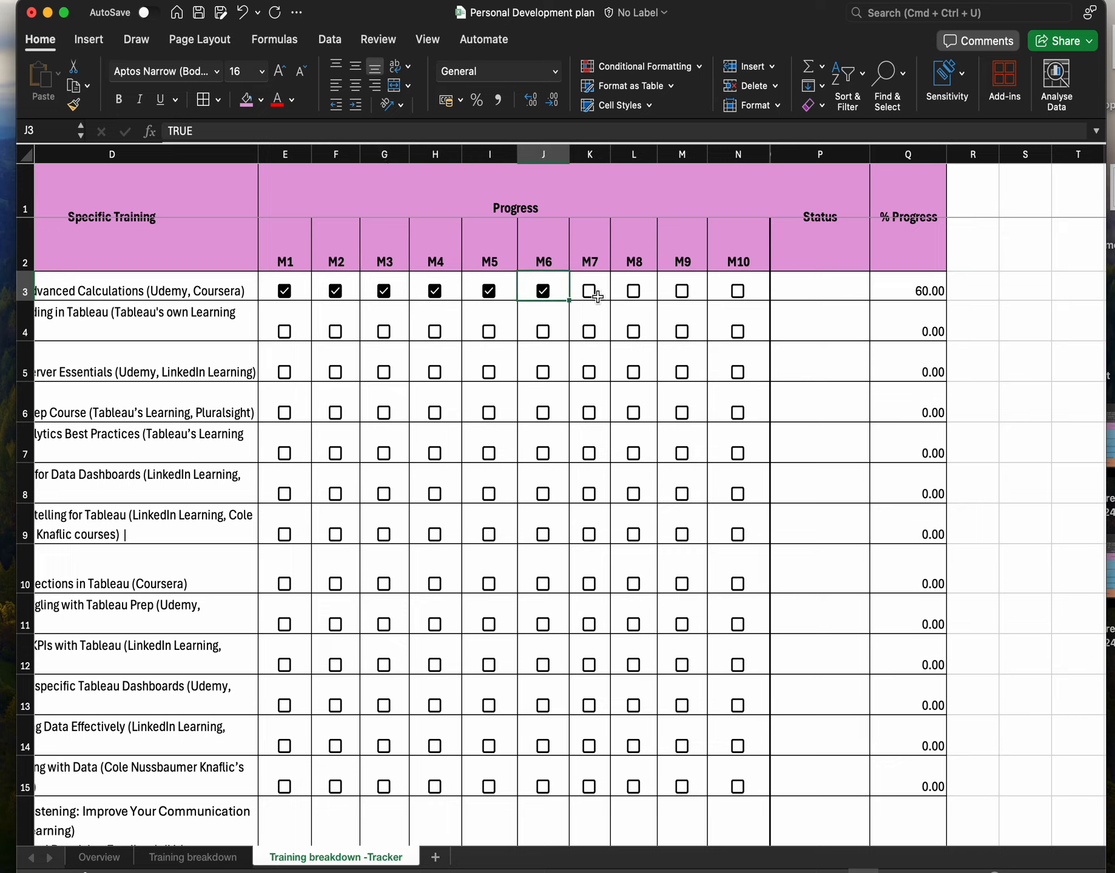
{"action": "left_click", "coordinate": [737, 295]}
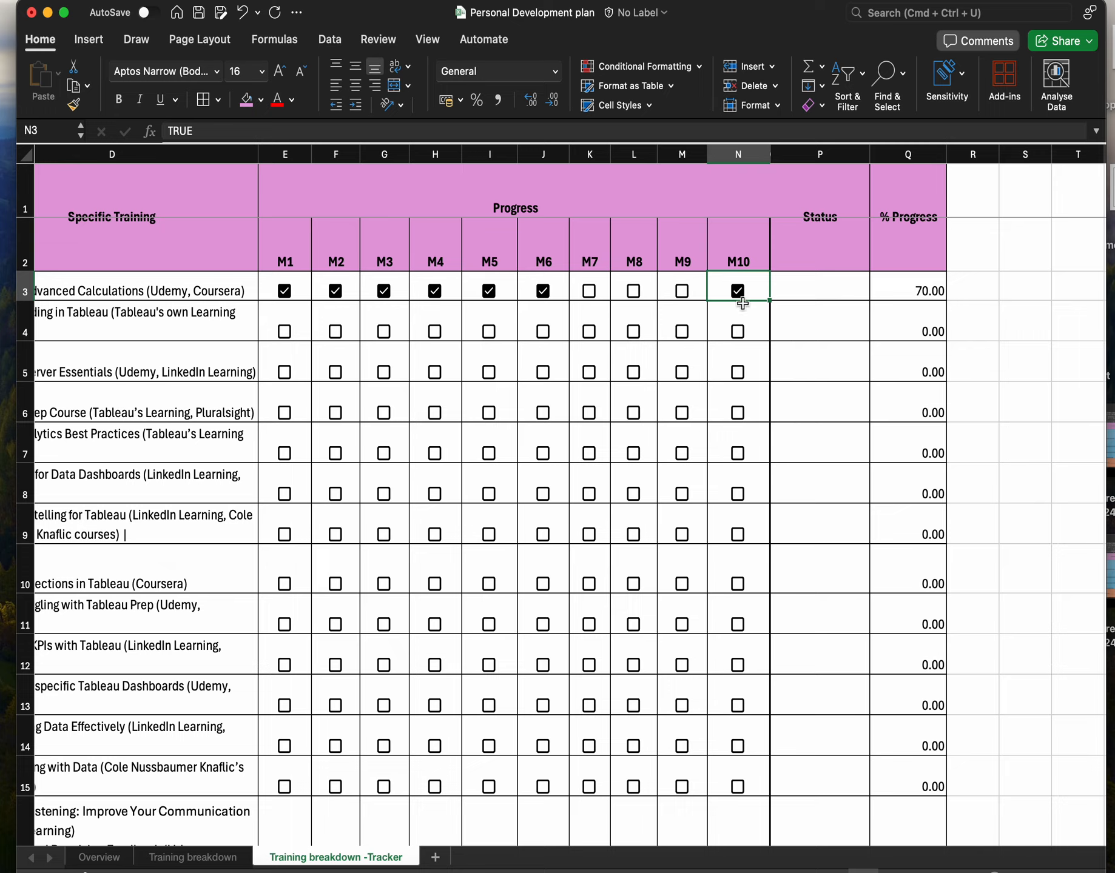
{"action": "left_click", "coordinate": [738, 331]}
{"action": "left_click", "coordinate": [690, 333]}
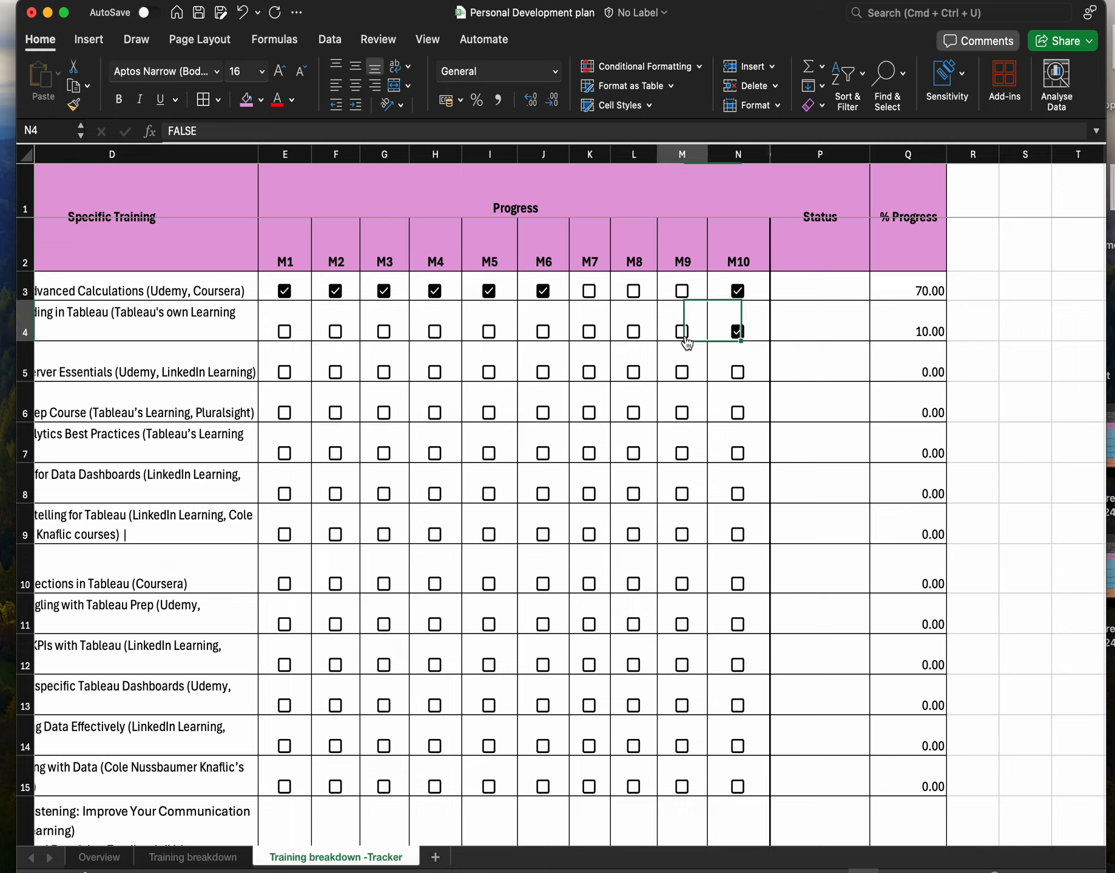
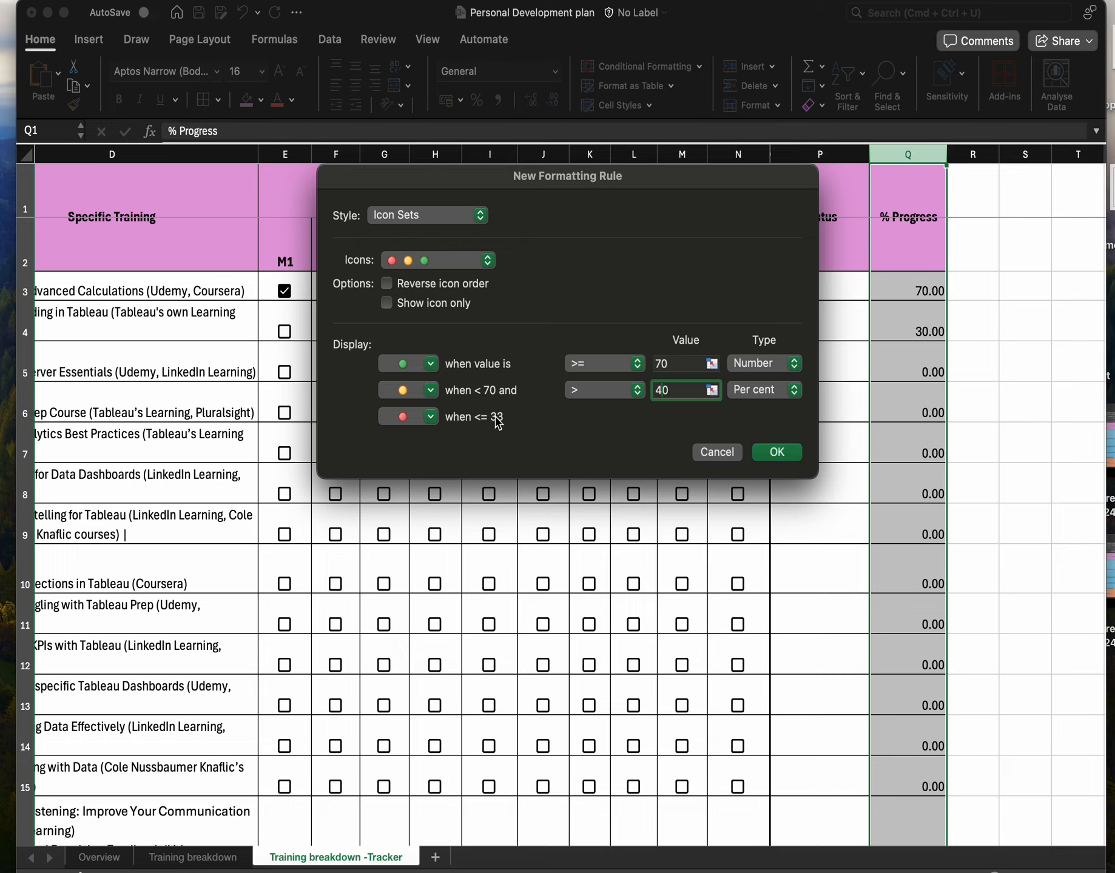
- Set the yellow icon's threshold to > 40 with type Number, and apply the icon-set rule to the % Progress column
{"action": "left_click", "coordinate": [675, 389]}
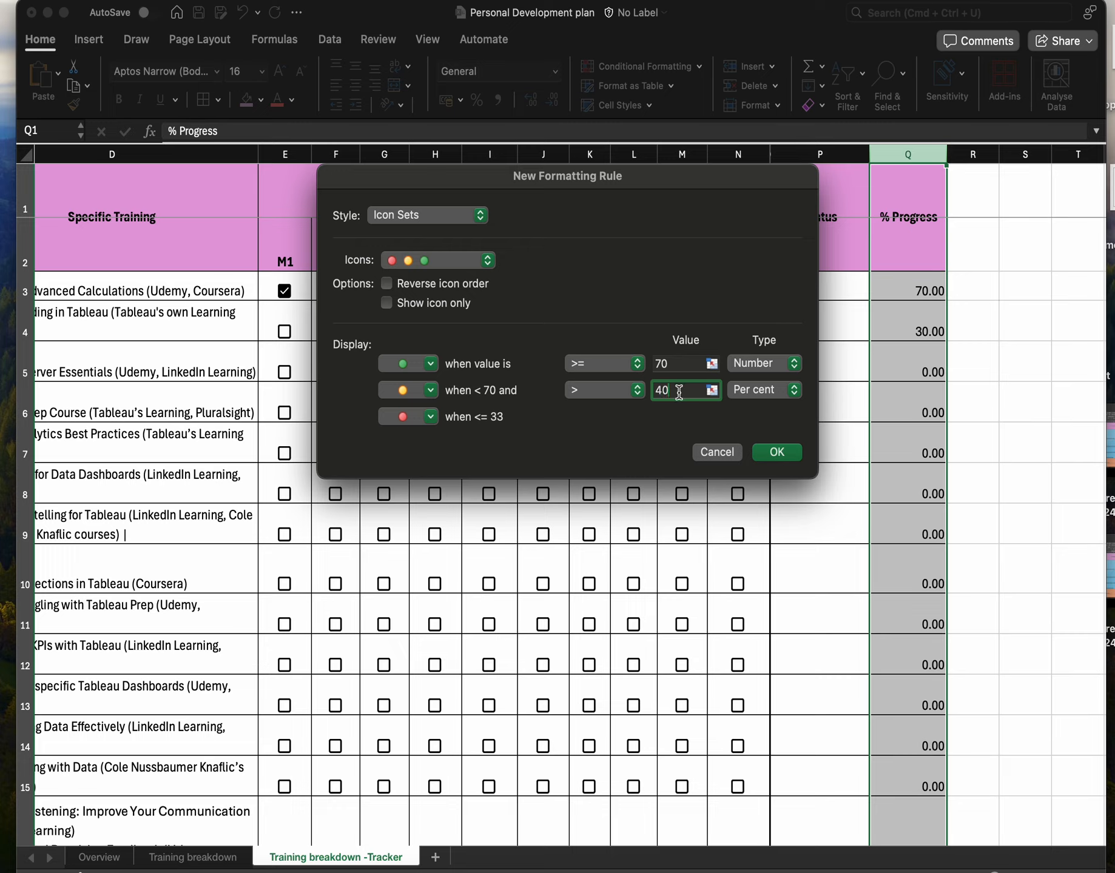
{"action": "left_click", "coordinate": [597, 393]}
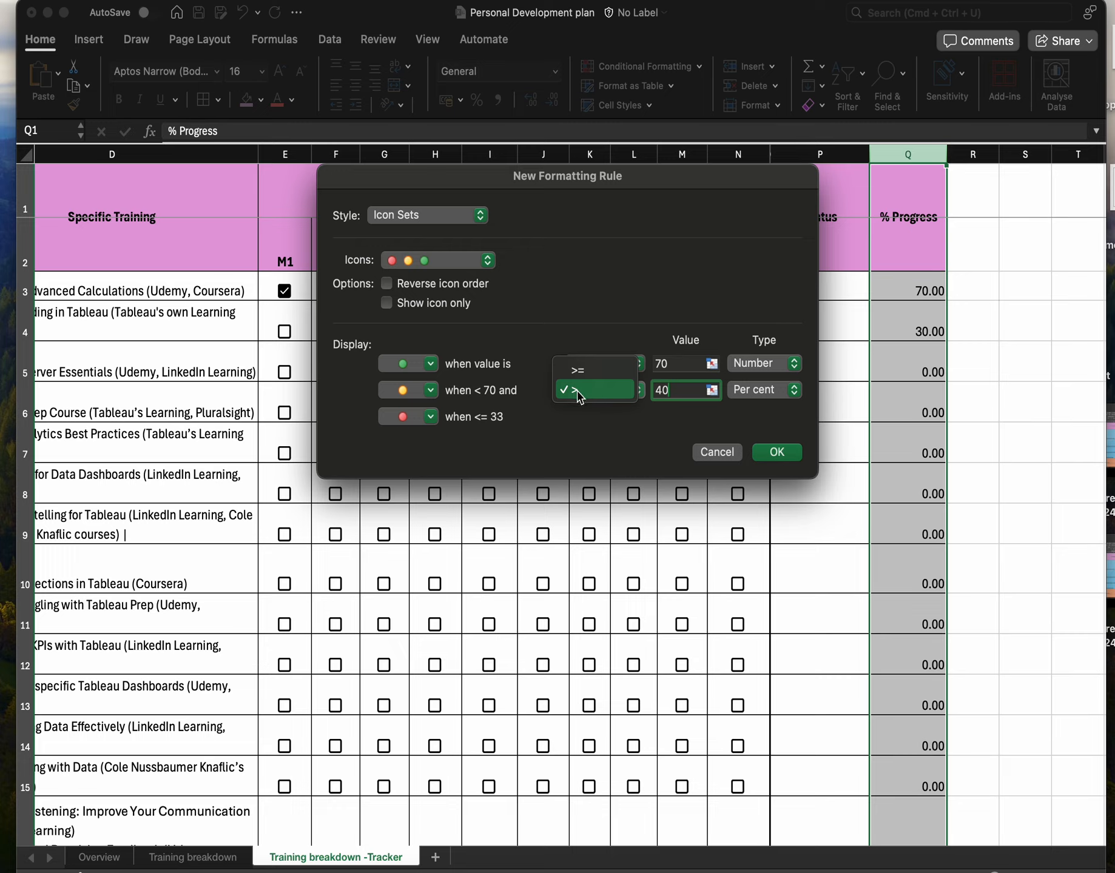
{"action": "left_click", "coordinate": [586, 371]}
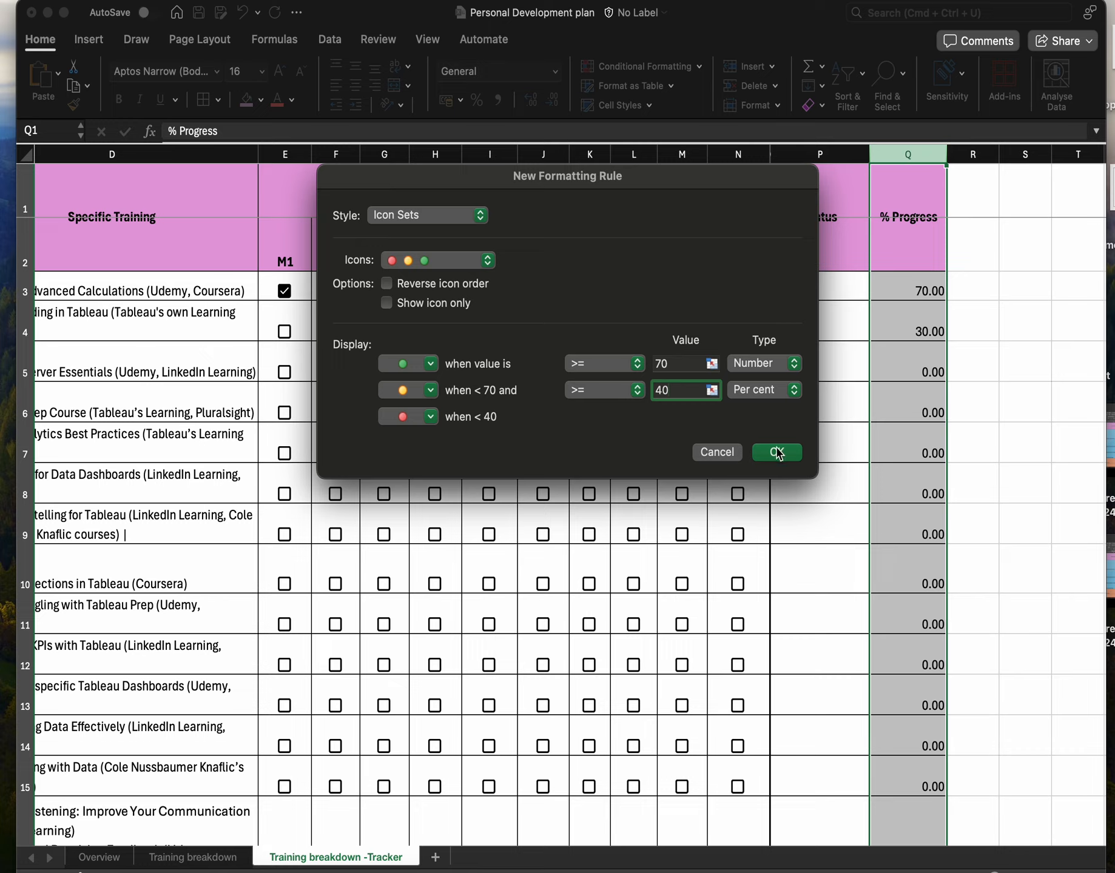
{"action": "left_click", "coordinate": [777, 391]}
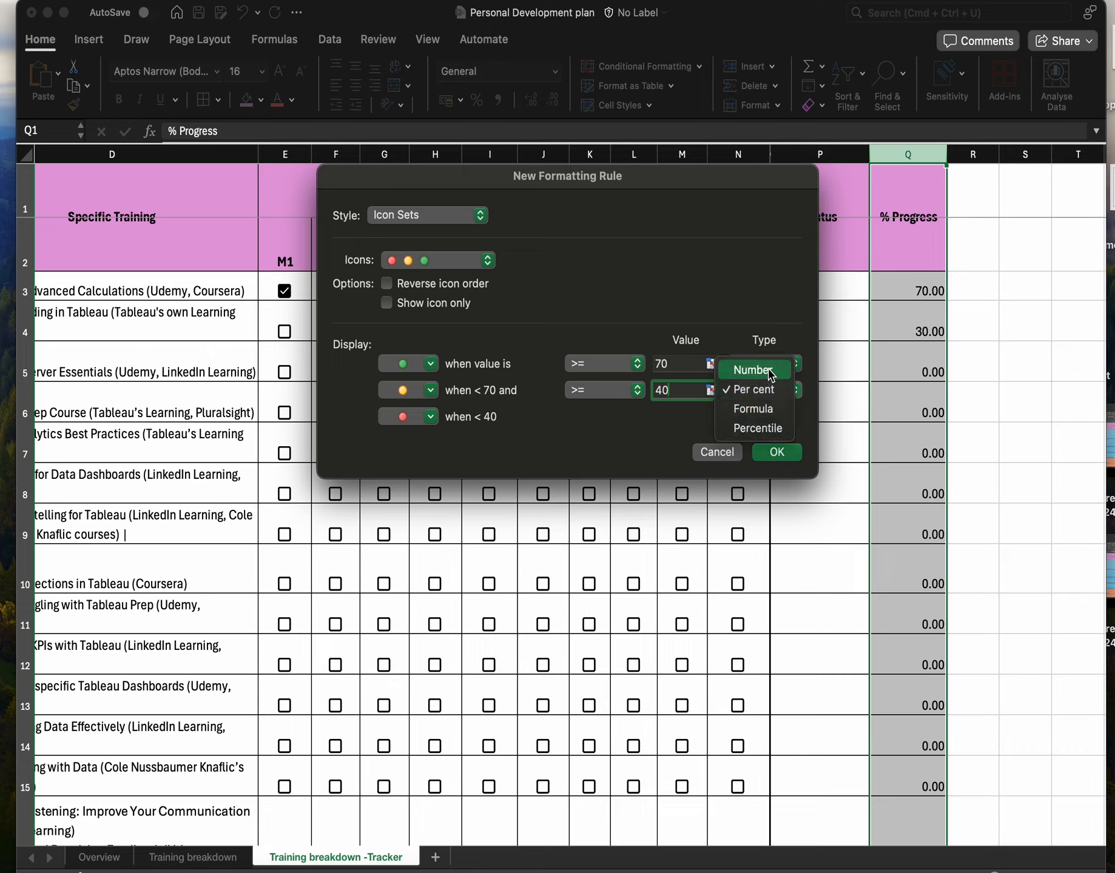
{"action": "left_click", "coordinate": [769, 371]}
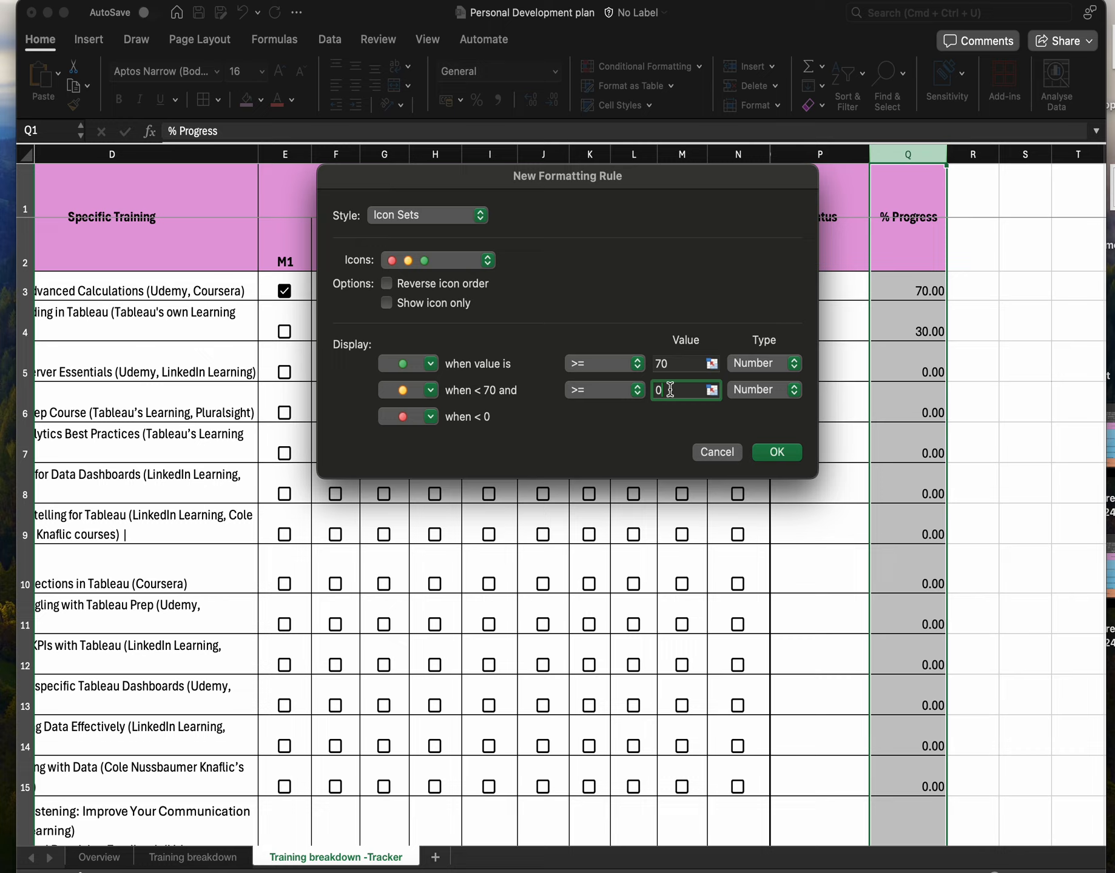
{"action": "key", "text": "BackSpace"}
{"action": "left_click", "coordinate": [594, 391]}
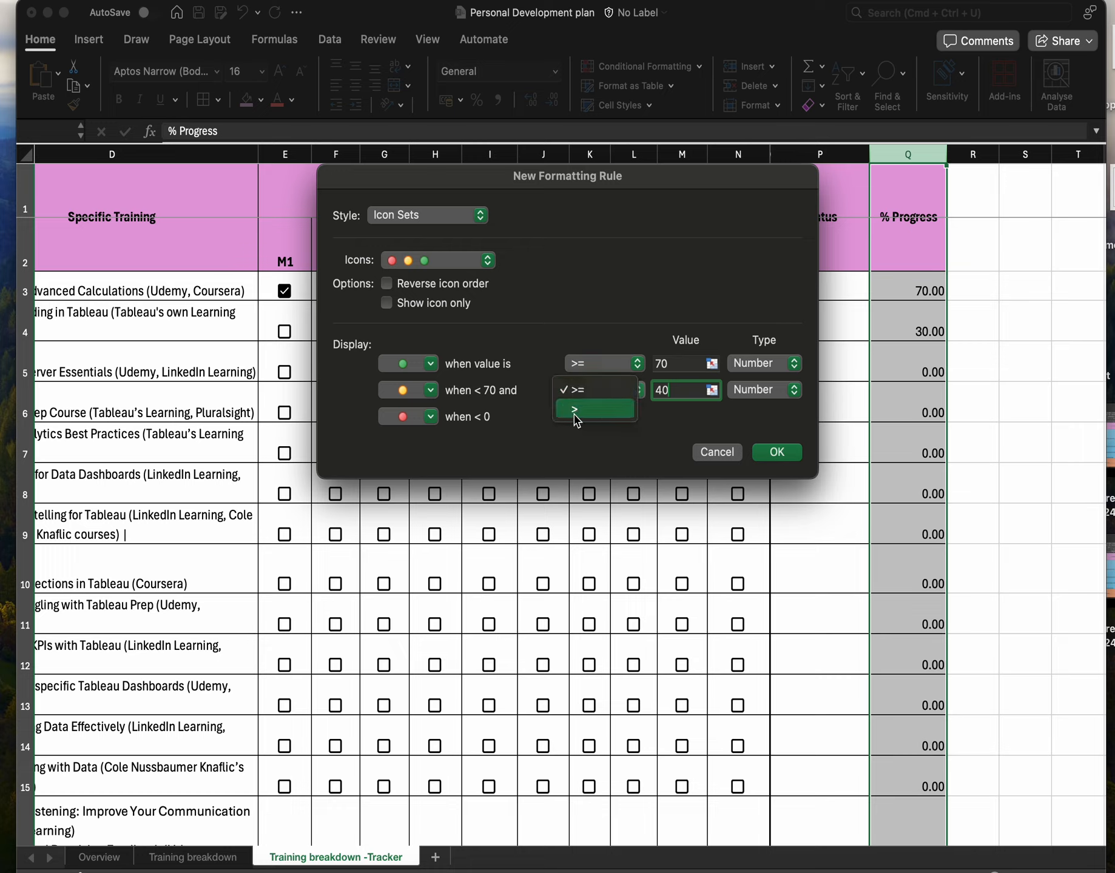
{"action": "left_click", "coordinate": [575, 413]}
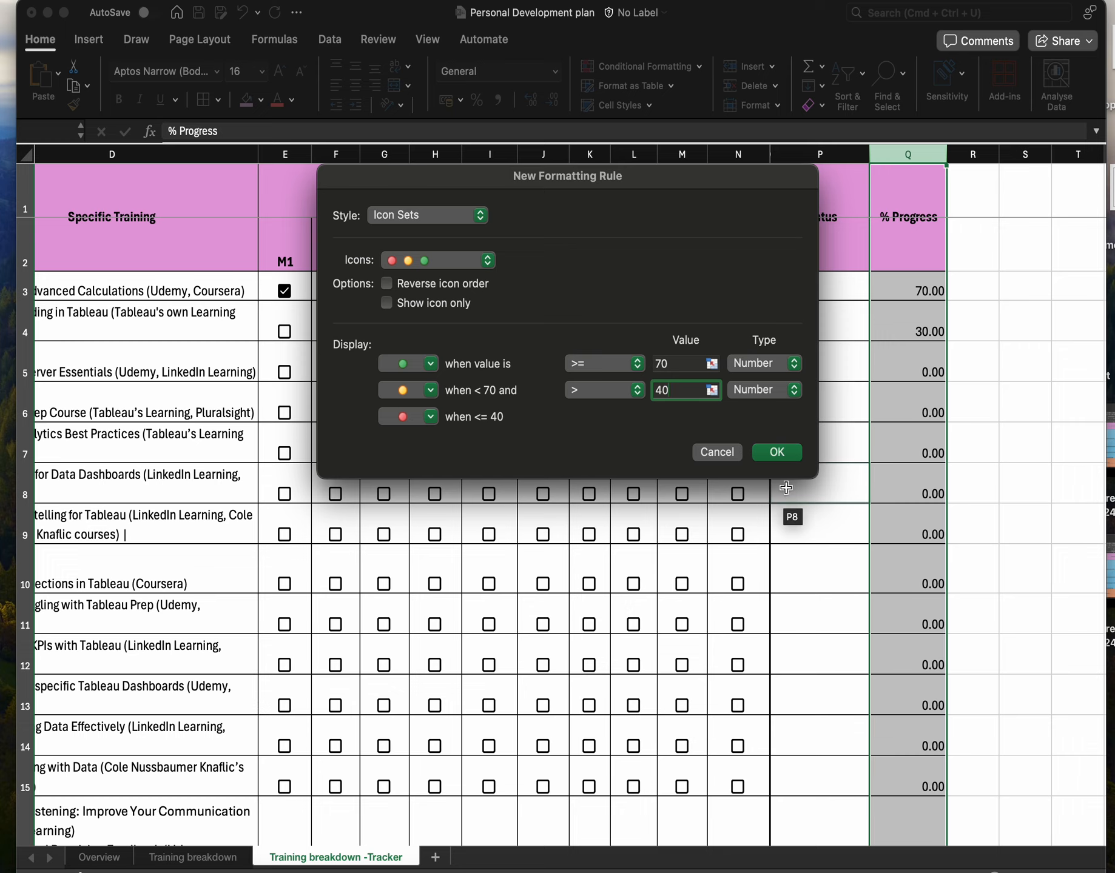
{"action": "left_click", "coordinate": [778, 456]}
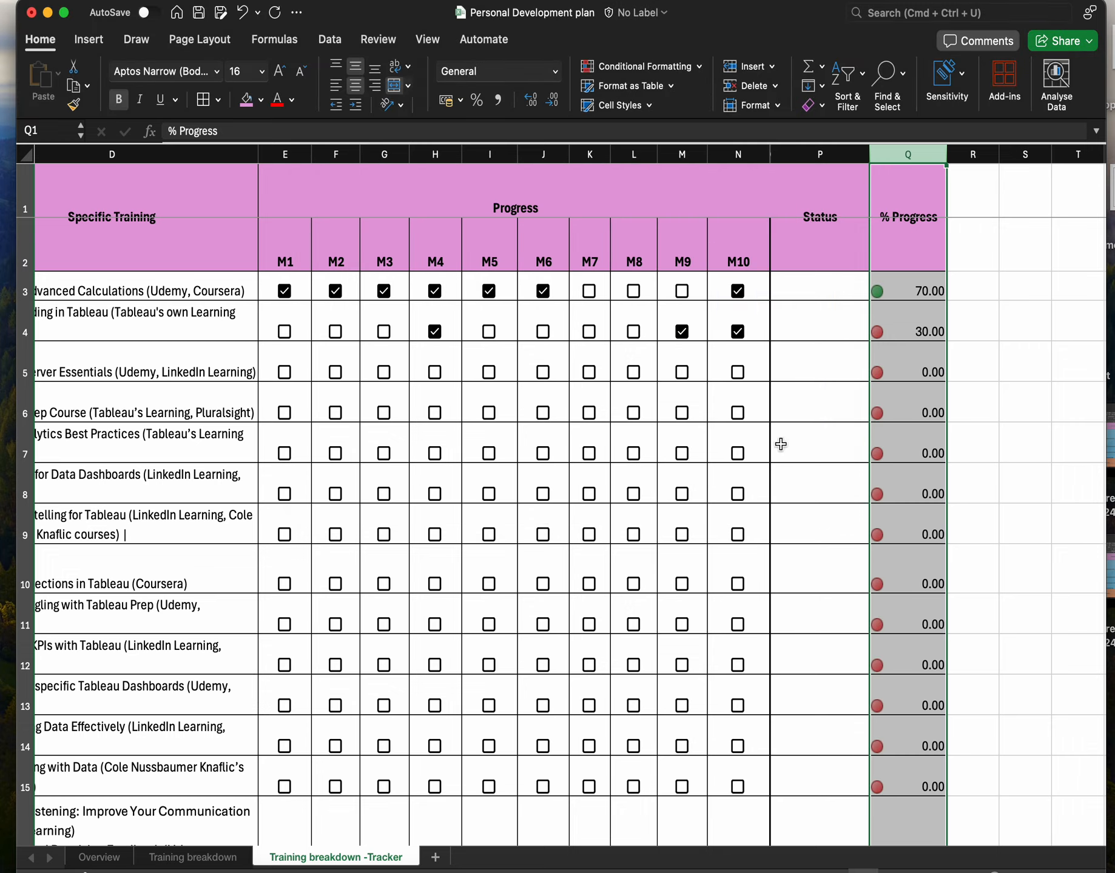
- Review the icons down the % Progress column and test them by ticking M8, M7, M6 and M5 in row 4
{"action": "left_click", "coordinate": [994, 397]}
{"action": "scroll", "coordinate": [904, 454], "scroll_direction": "down", "scroll_amount": 6}
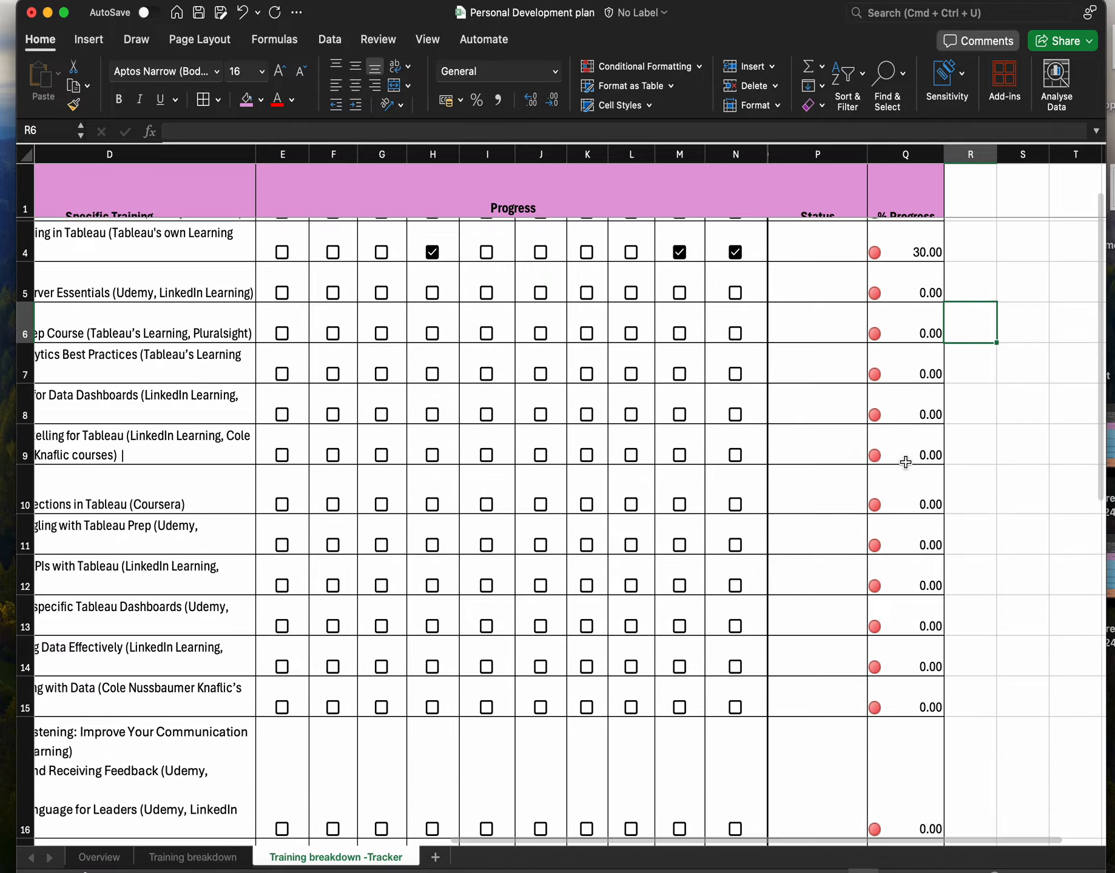
{"action": "scroll", "coordinate": [923, 633], "scroll_direction": "down", "scroll_amount": 10}
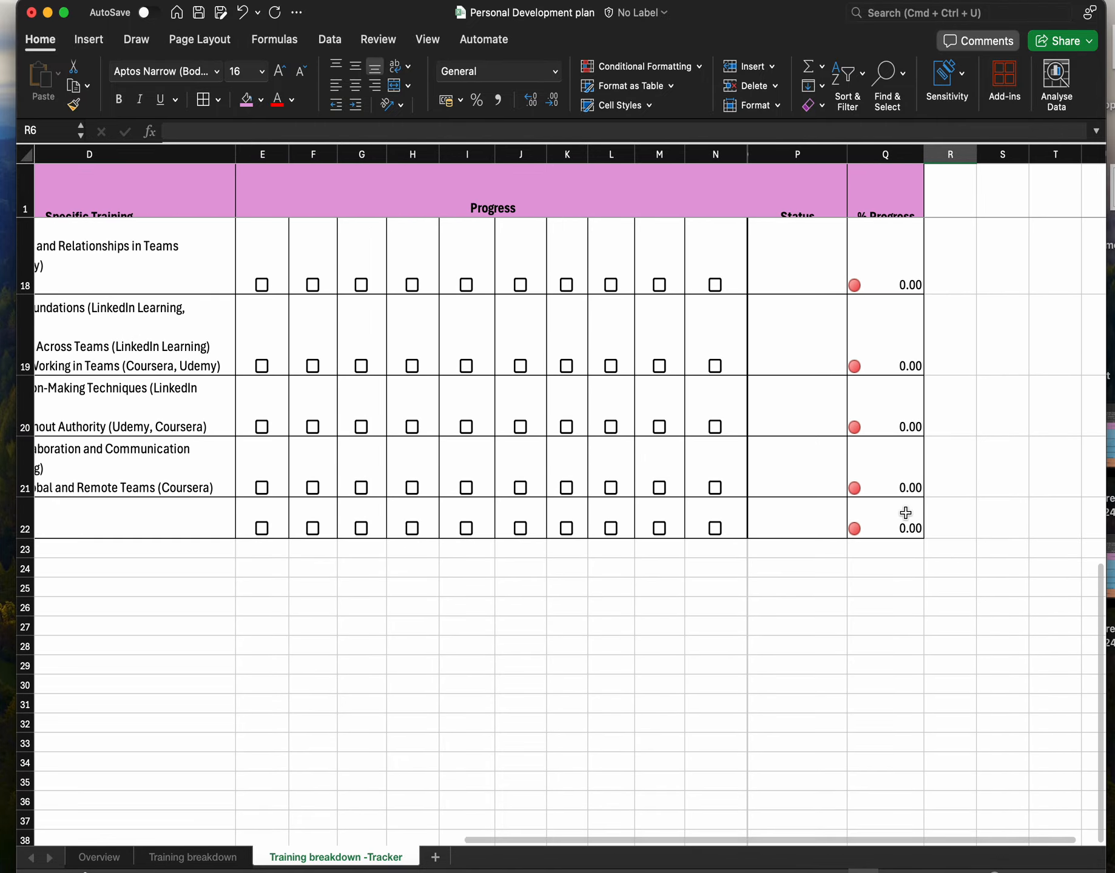
{"action": "scroll", "coordinate": [903, 512], "scroll_direction": "up", "scroll_amount": 10}
{"action": "scroll", "coordinate": [904, 513], "scroll_direction": "up", "scroll_amount": 3}
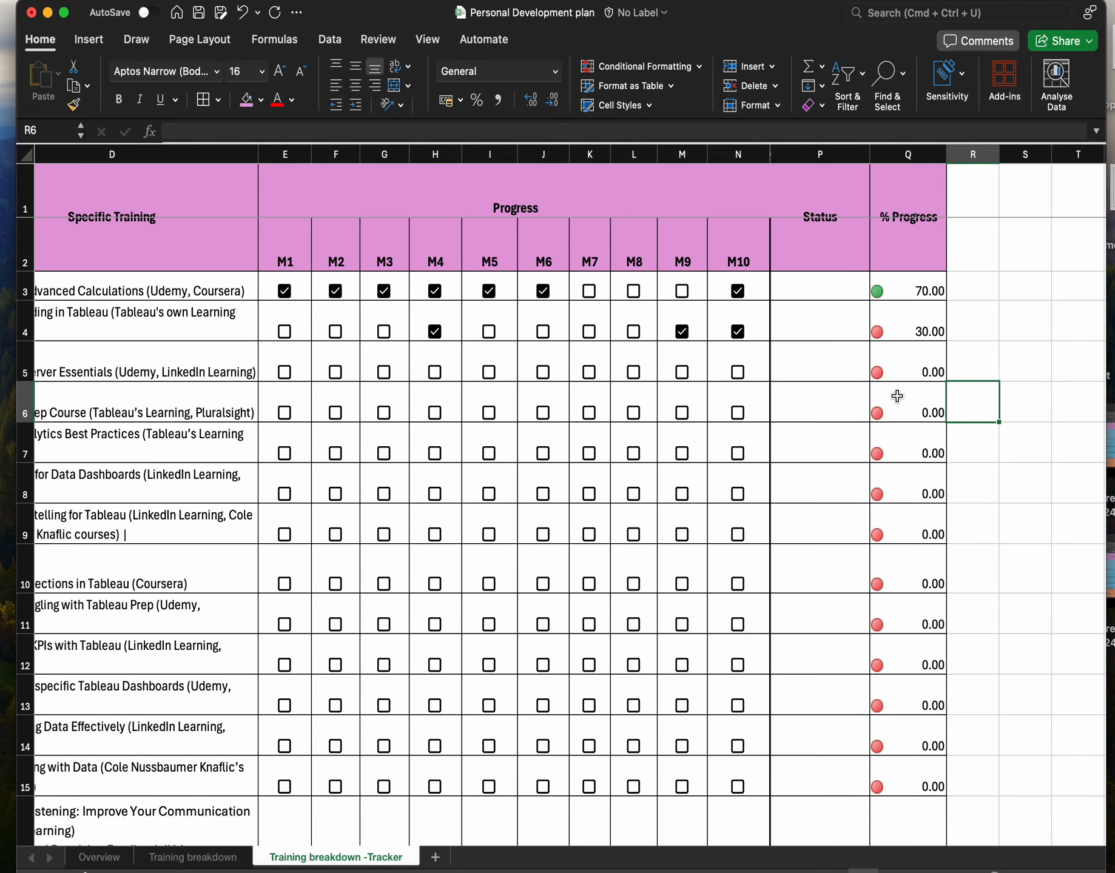
{"action": "left_click", "coordinate": [635, 339]}
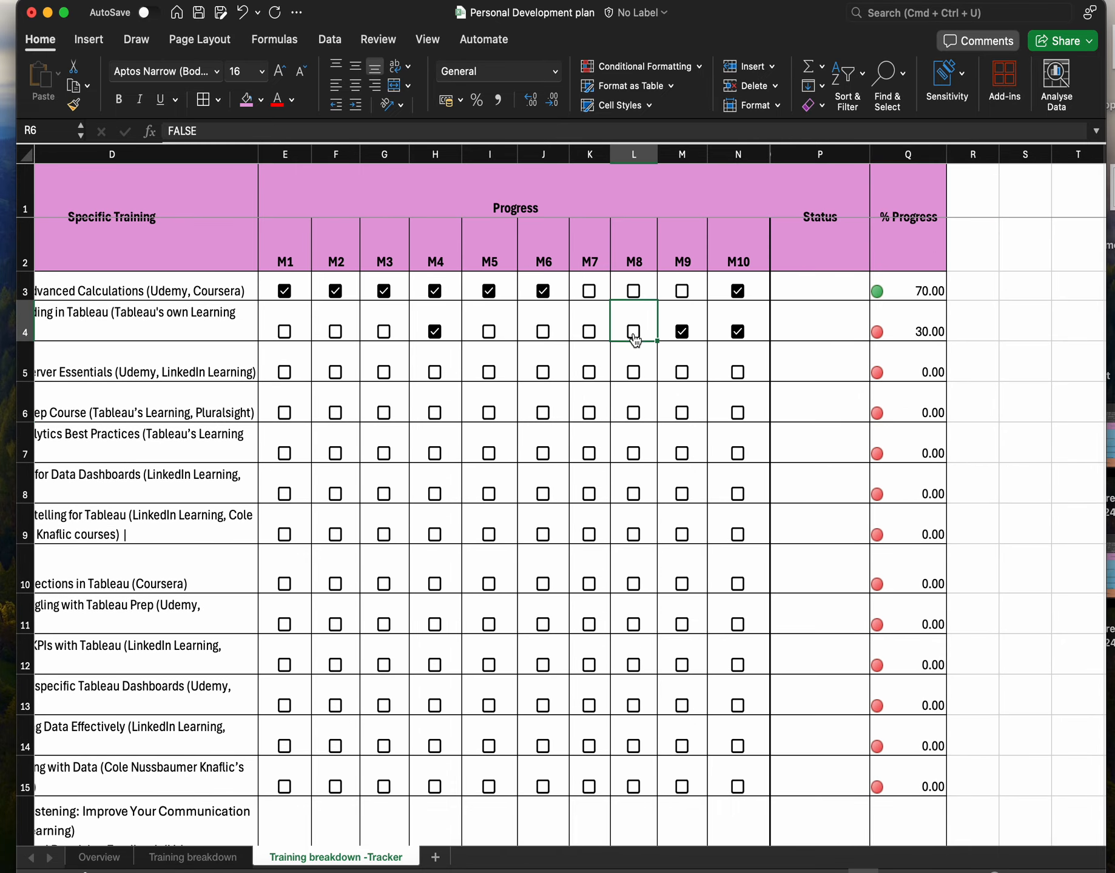
{"action": "left_click", "coordinate": [634, 335]}
{"action": "left_click", "coordinate": [590, 332]}
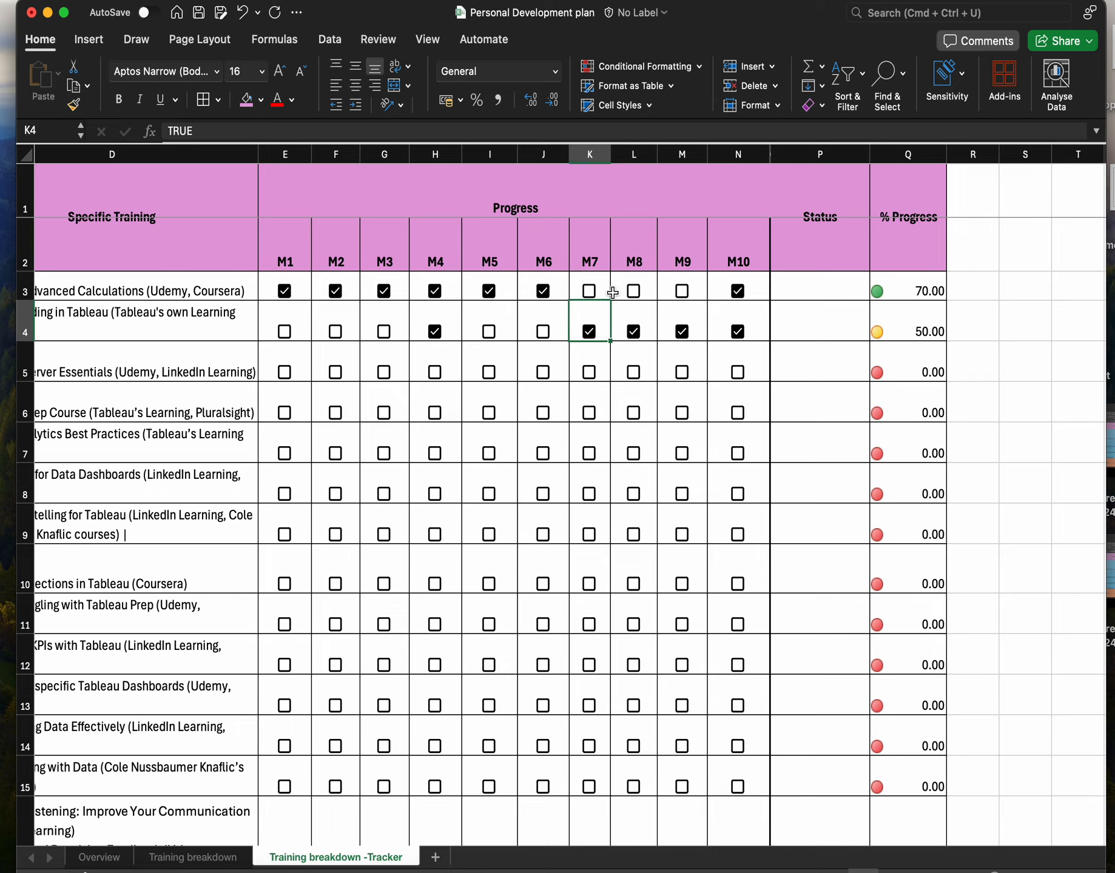
{"action": "left_click", "coordinate": [544, 333]}
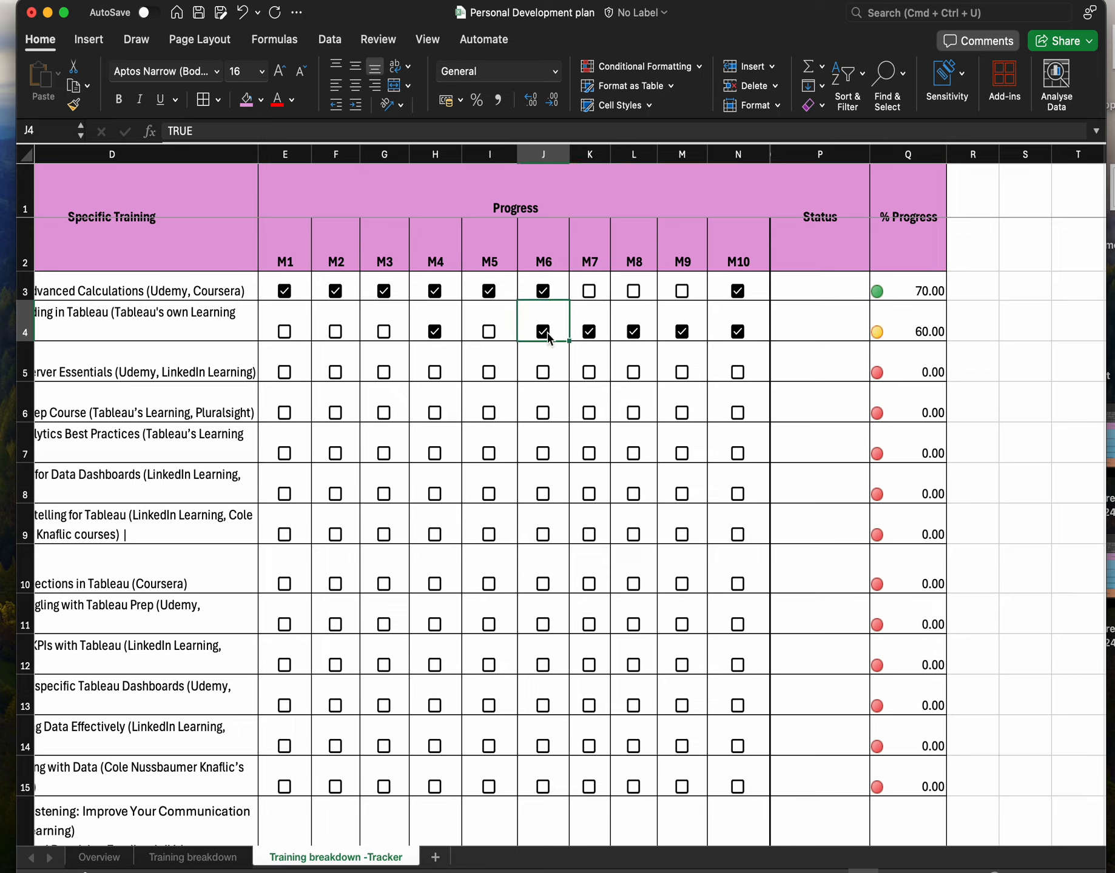
{"action": "left_click", "coordinate": [489, 335]}
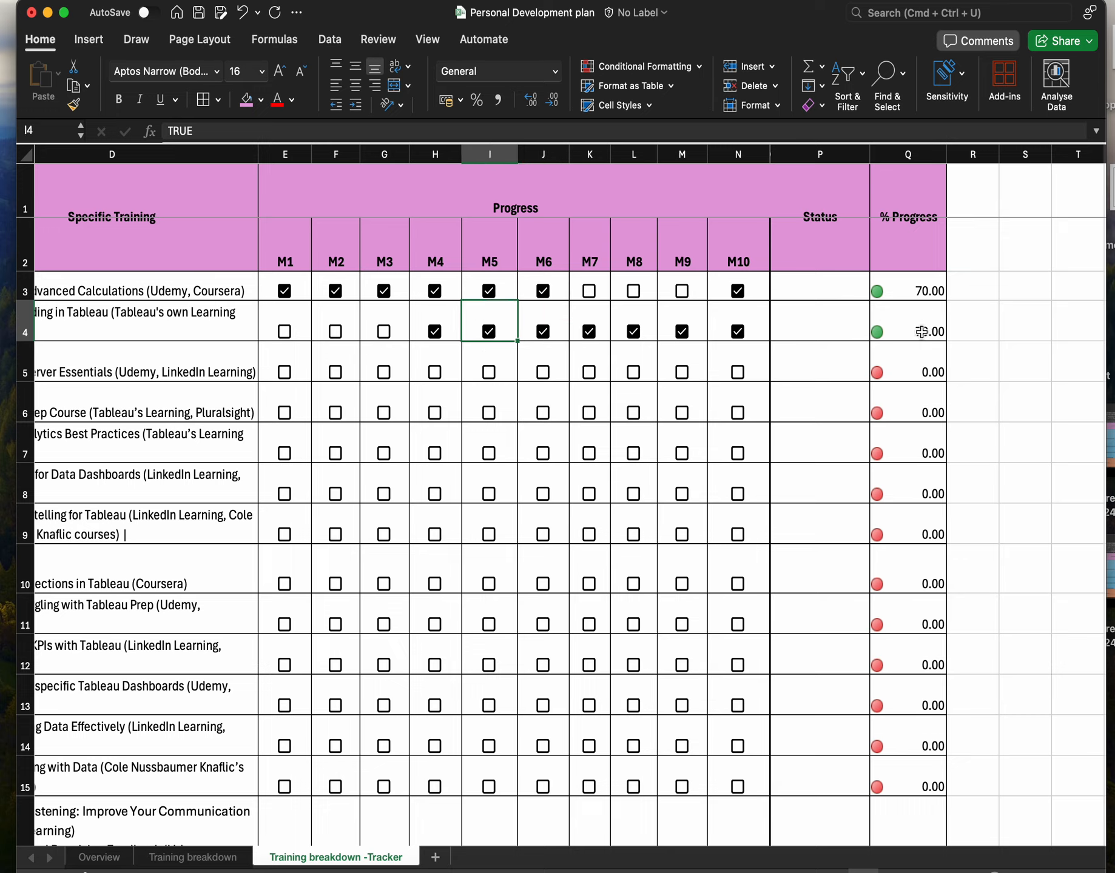
{"action": "left_click", "coordinate": [829, 284]}
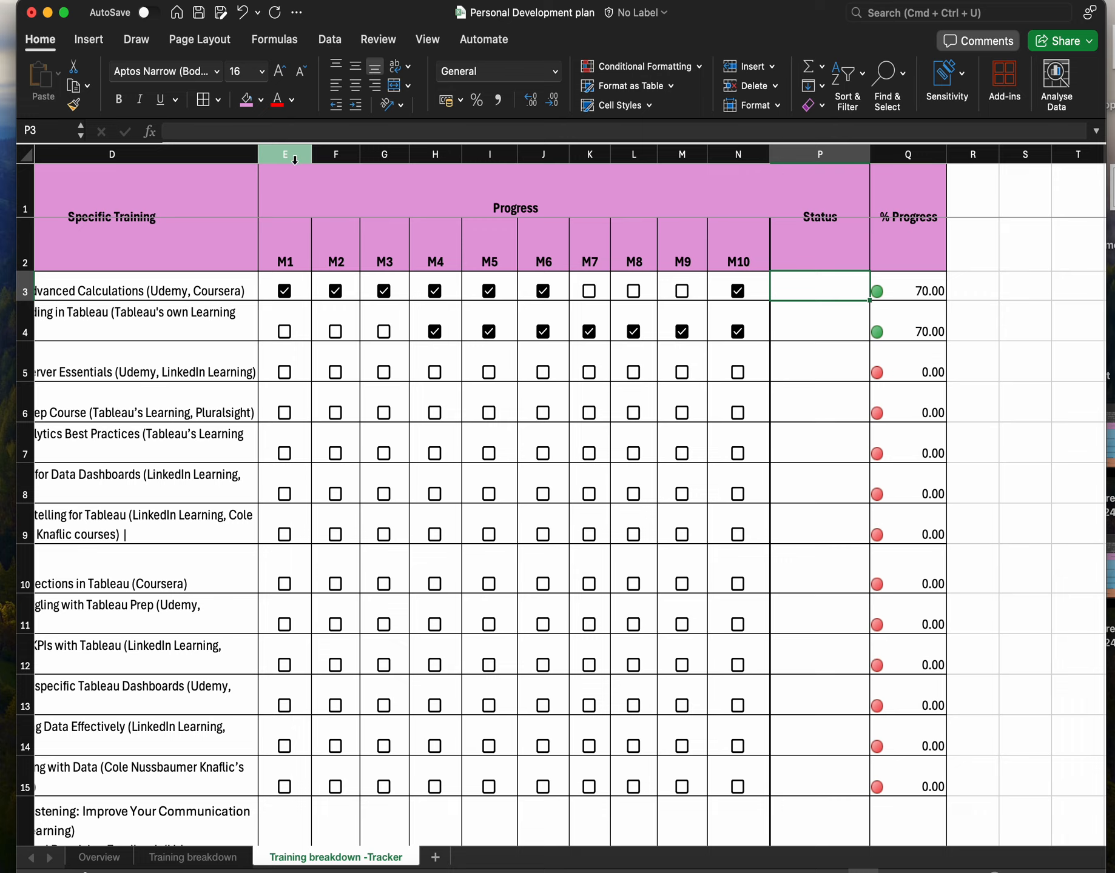
{"action": "type", "text": "=xl"}
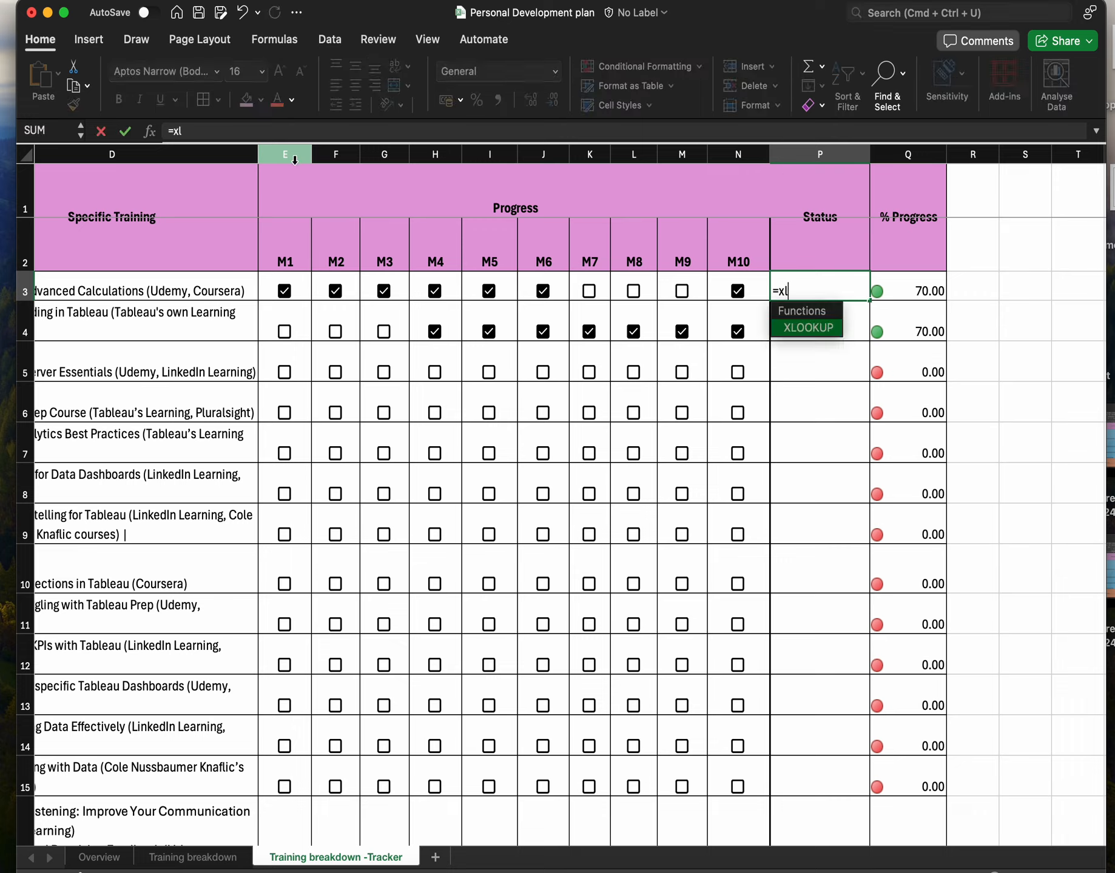
{"action": "key", "text": "Tab"}
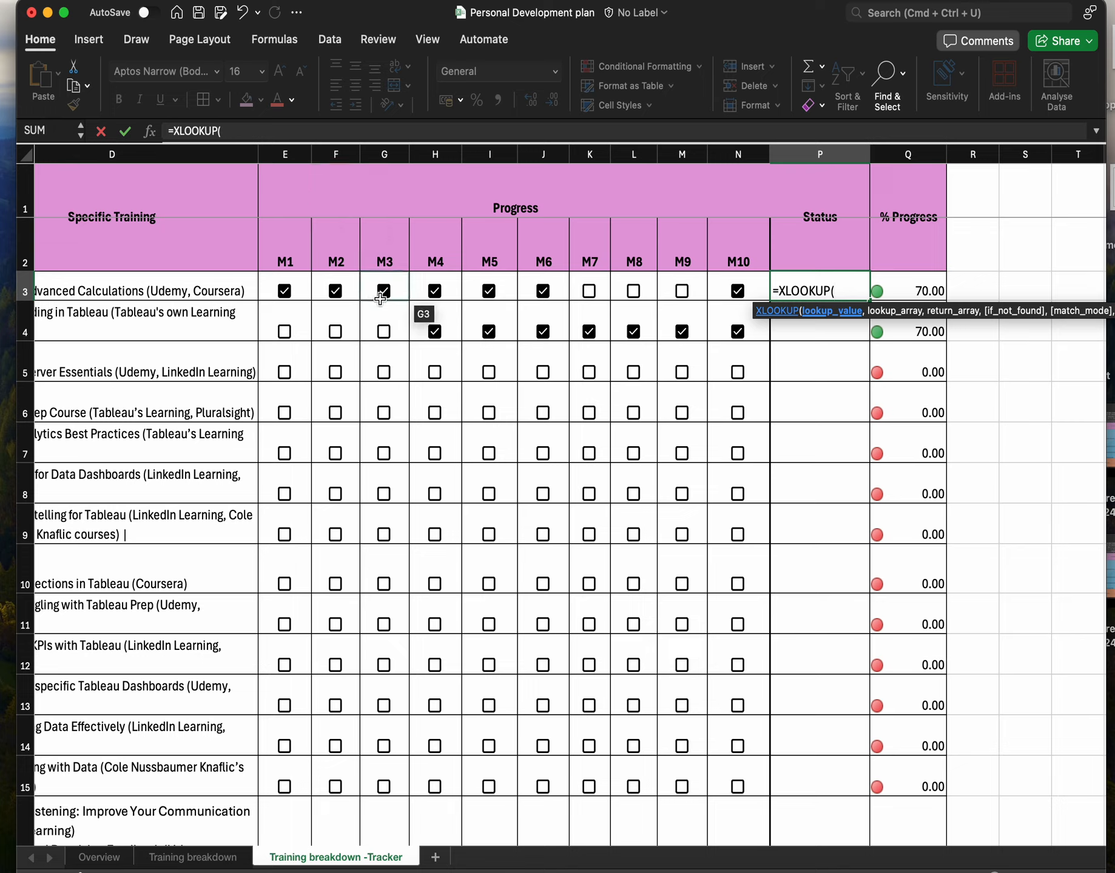
{"action": "type", "text": "f"}
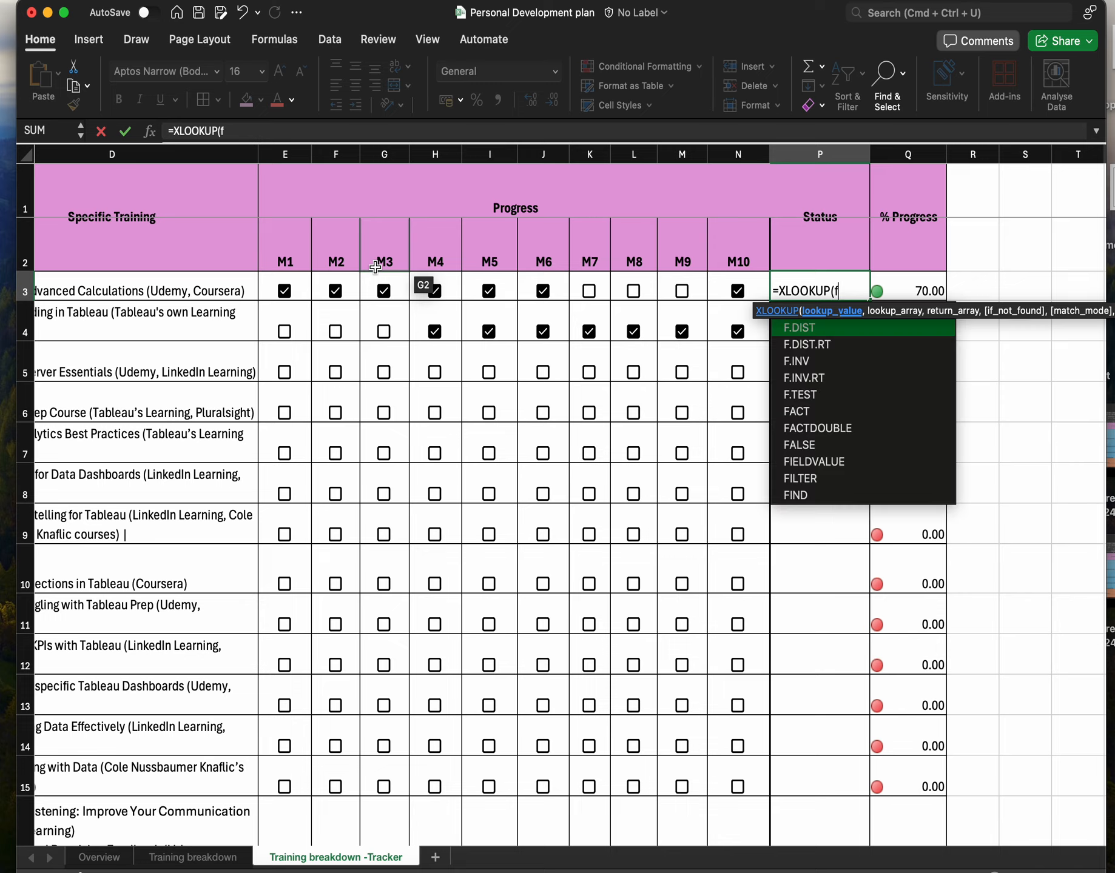
{"action": "type", "text": "alse"}
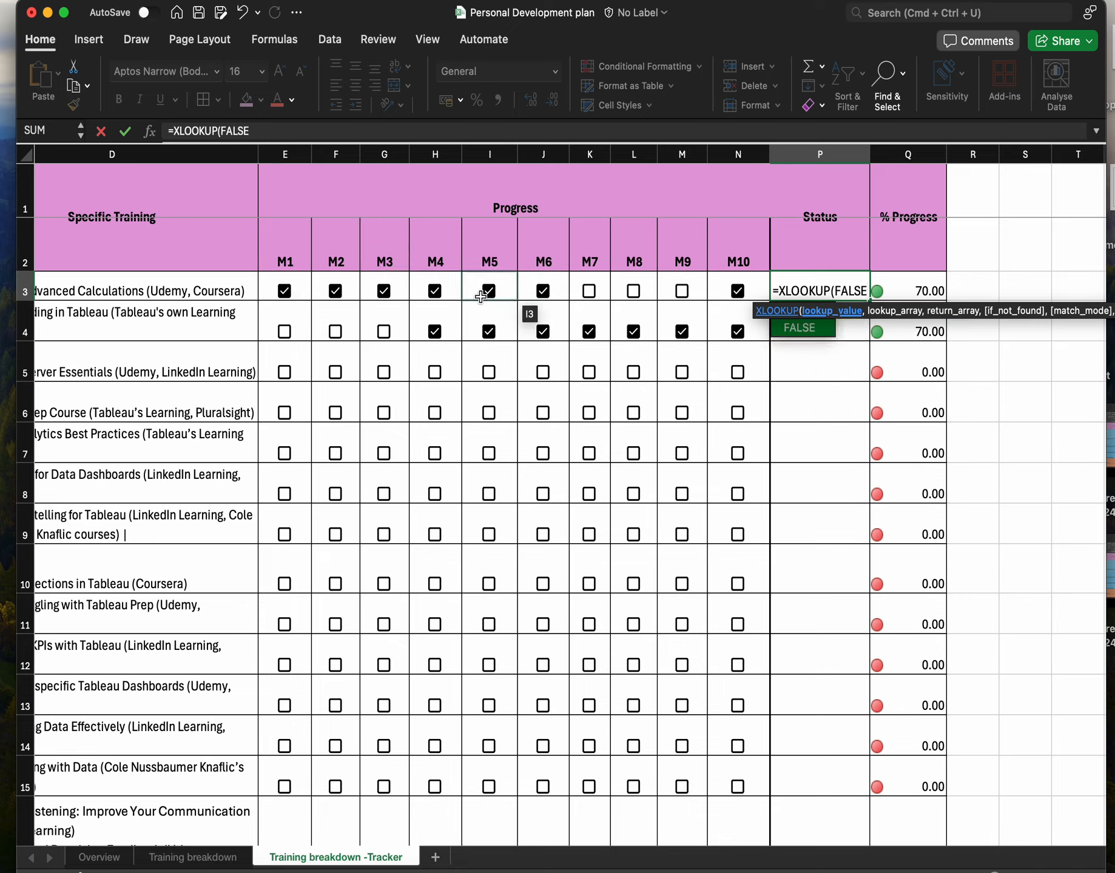
{"action": "type", "text": ","}
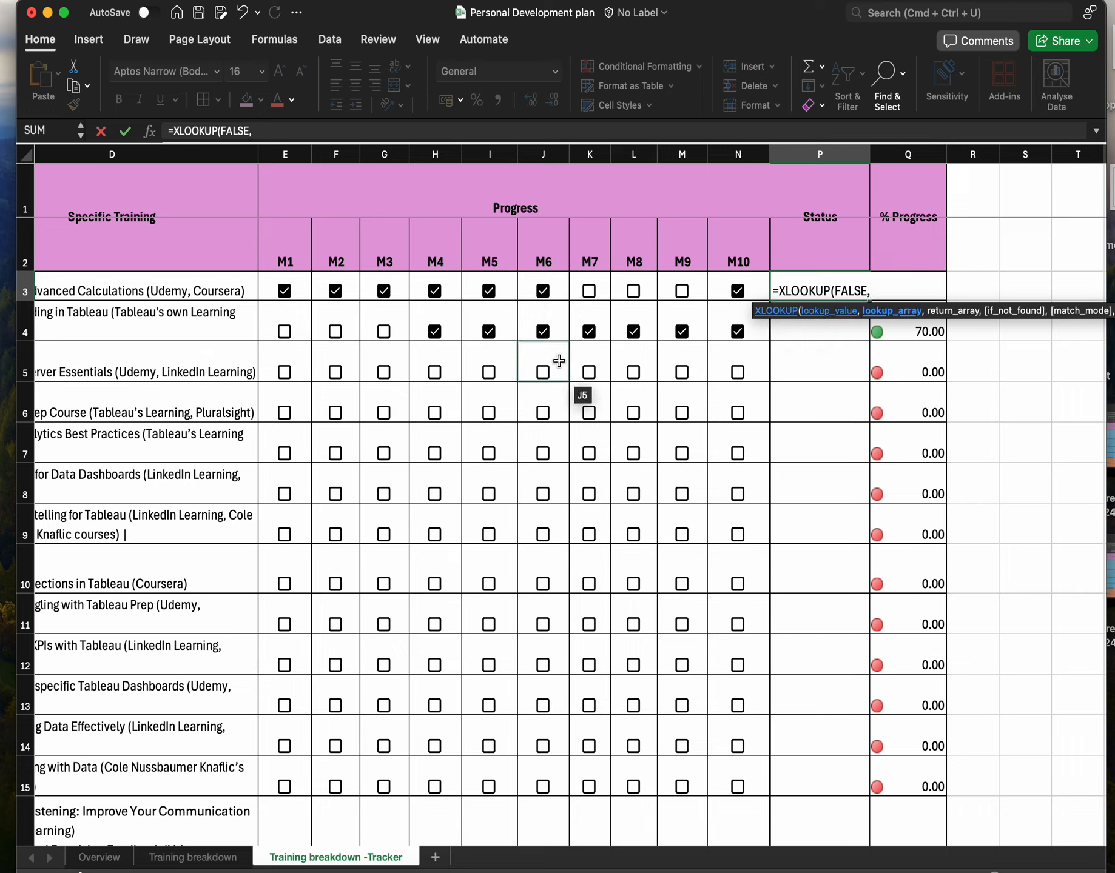
{"action": "left_click", "coordinate": [293, 255]}
{"action": "key", "text": "shift+Right"}
{"action": "key", "text": "shift+Right"}
{"action": "key", "text": "shift+Right"}
{"action": "key", "text": "shift+Right"}
{"action": "key", "text": "shift+Right"}
{"action": "key", "text": "shift+Right"}
{"action": "key", "text": "shift+Right"}
{"action": "key", "text": "shift+Right"}
{"action": "key", "text": "shift+Right"}
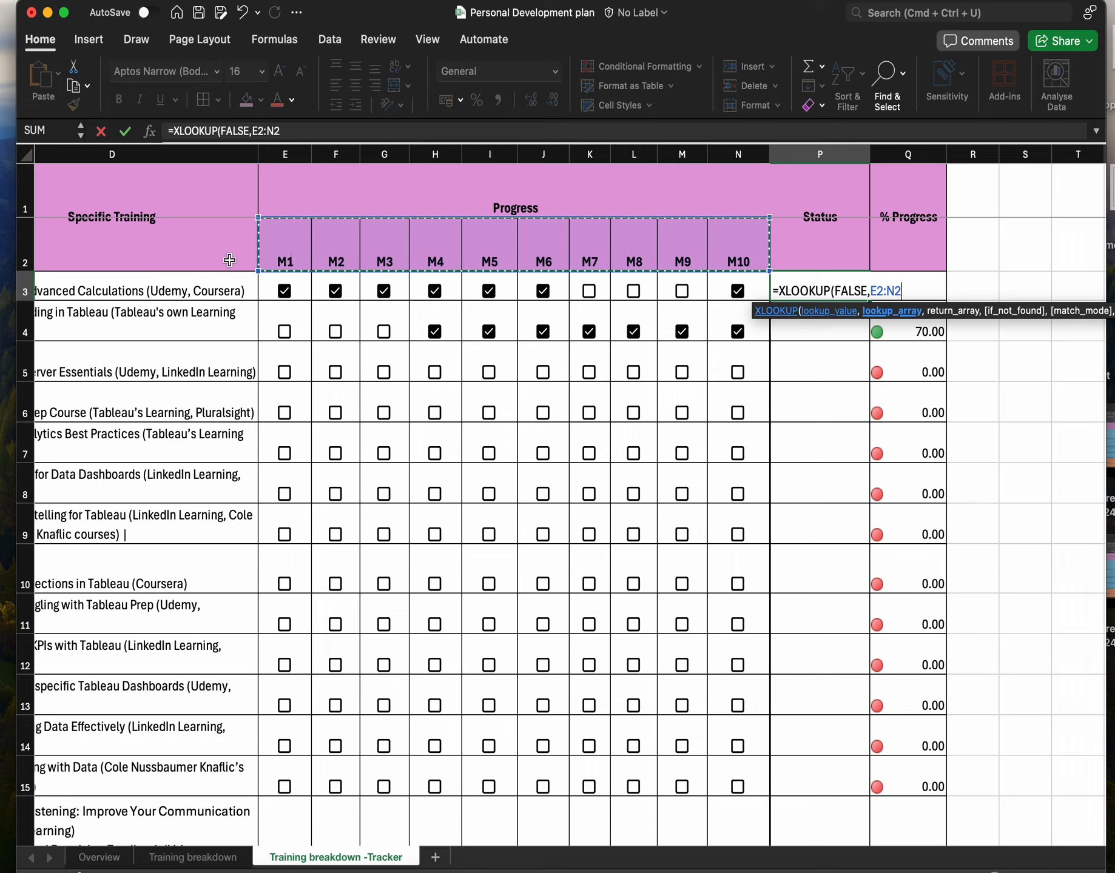
{"action": "type", "text": ","}
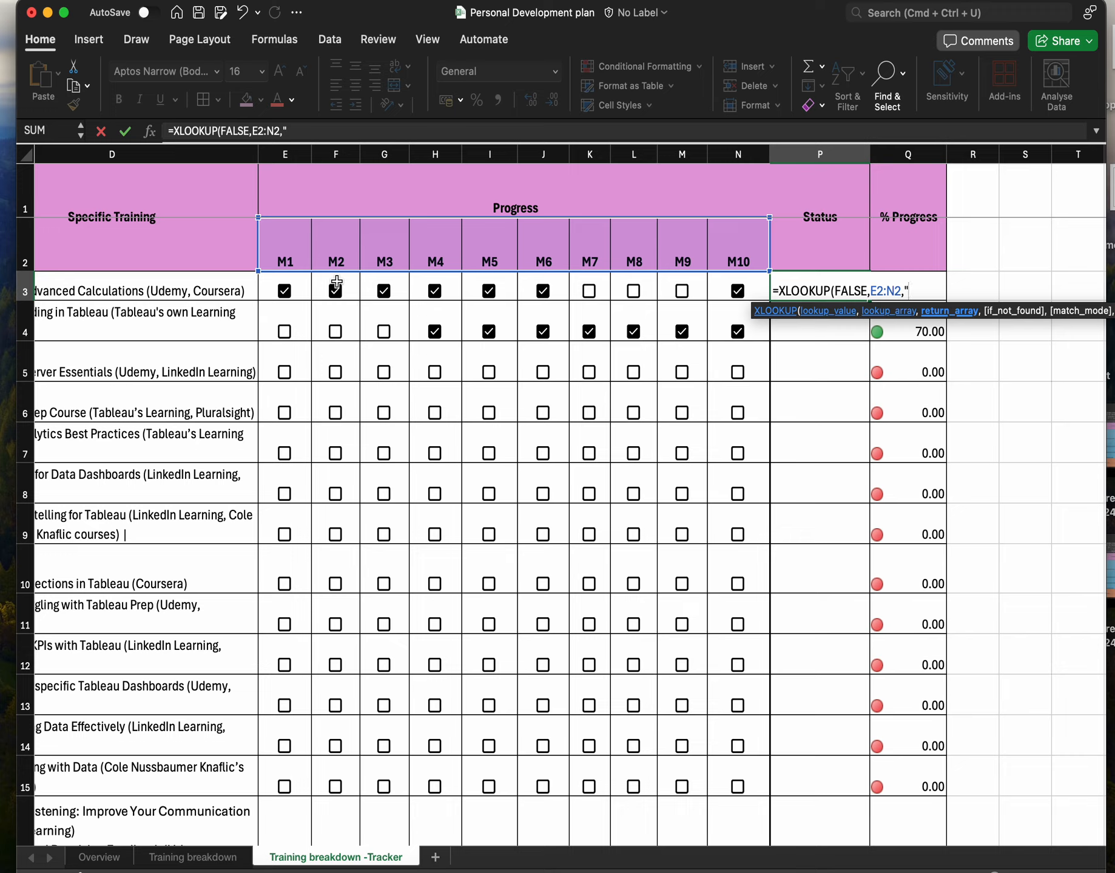
{"action": "type", "text": "com"}
{"action": "key", "text": "BackSpace"}
{"action": "type", "text": "Complete\")"}
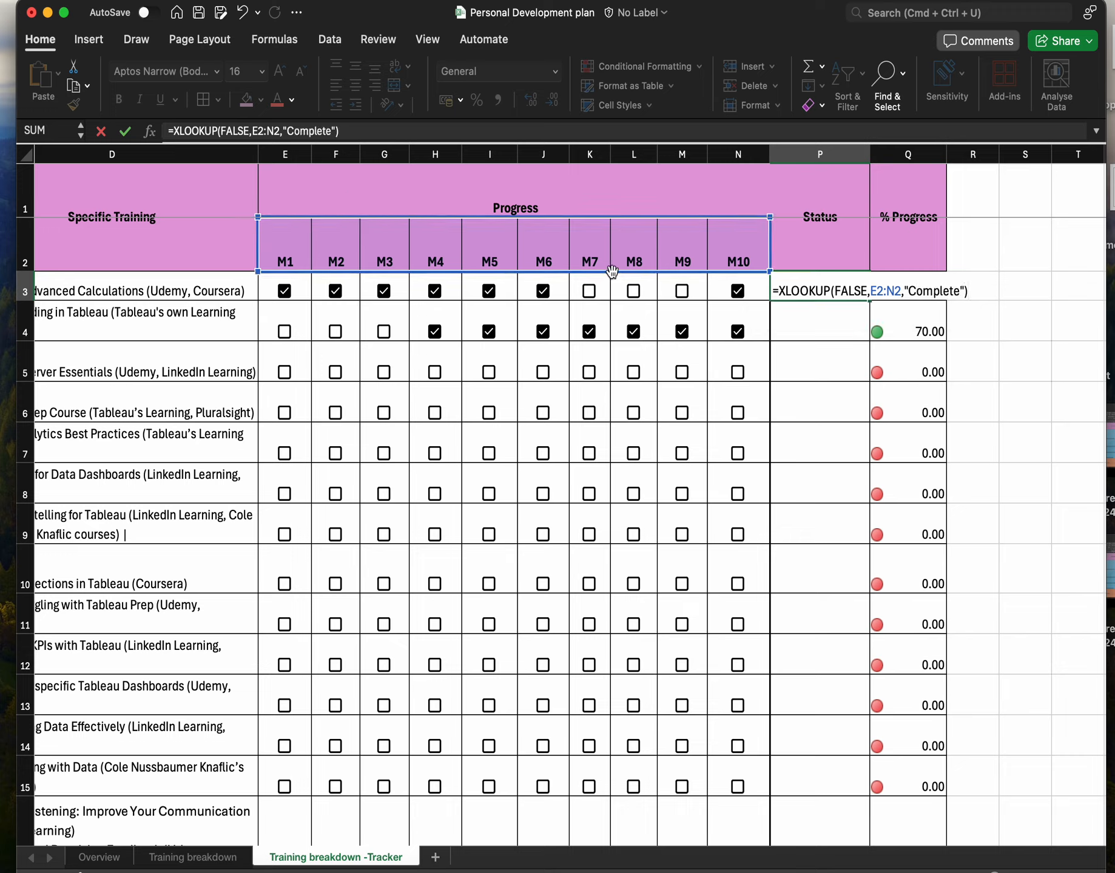
{"action": "left_click", "coordinate": [871, 294]}
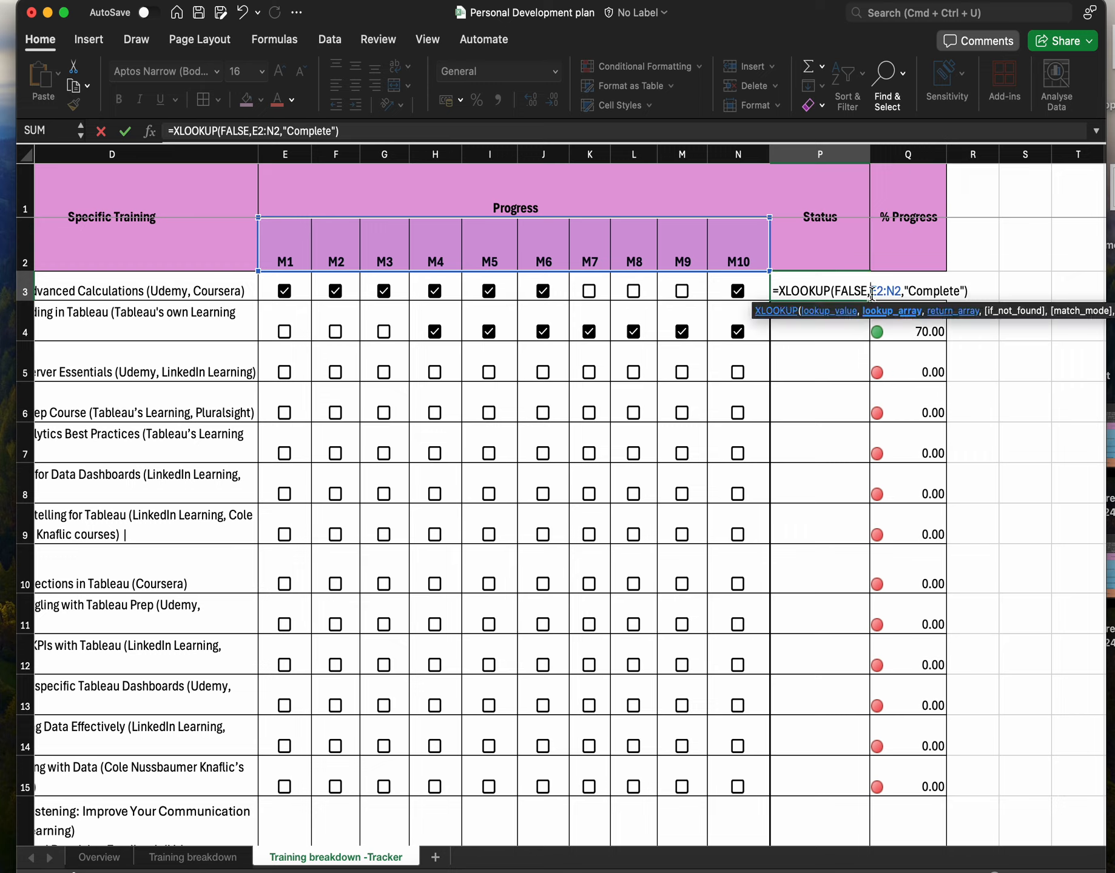
{"action": "left_click_drag", "start_coordinate": [871, 290], "coordinate": [903, 292]}
{"action": "left_click_drag", "start_coordinate": [980, 292], "coordinate": [771, 291]}
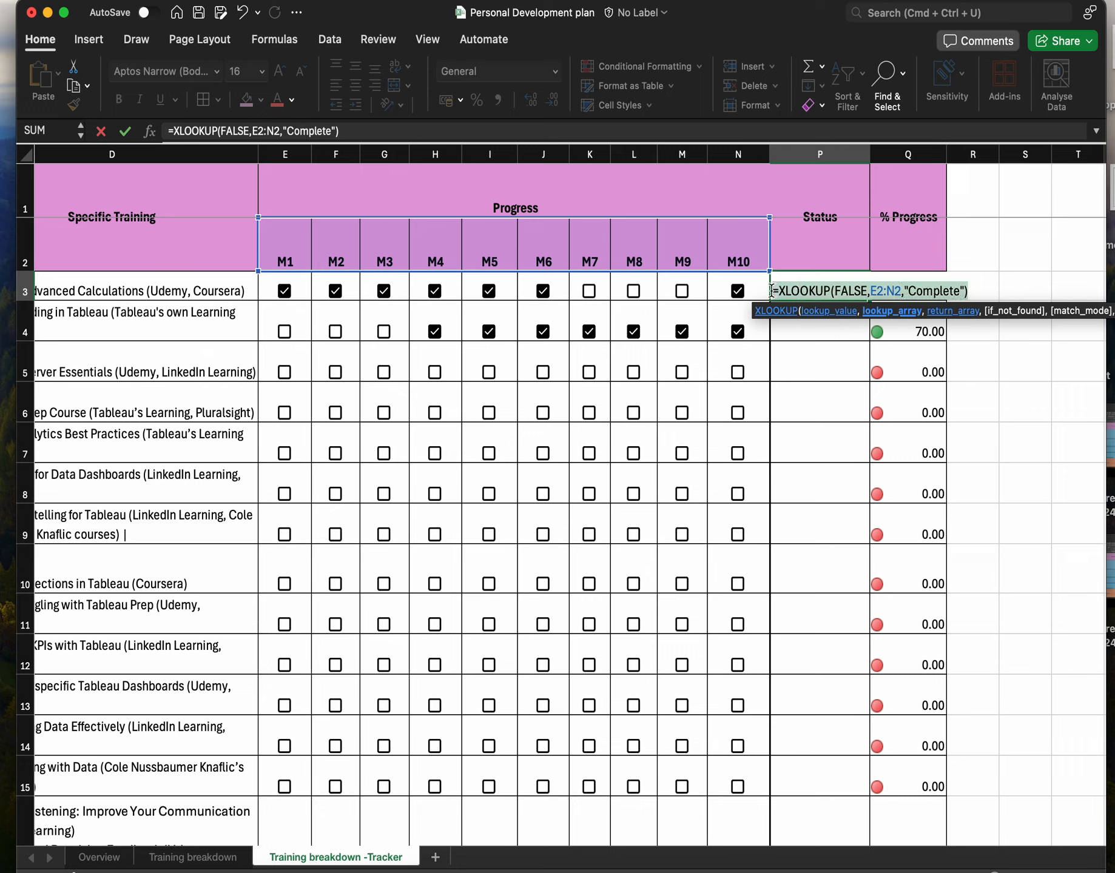
{"action": "key", "text": "BackSpace"}
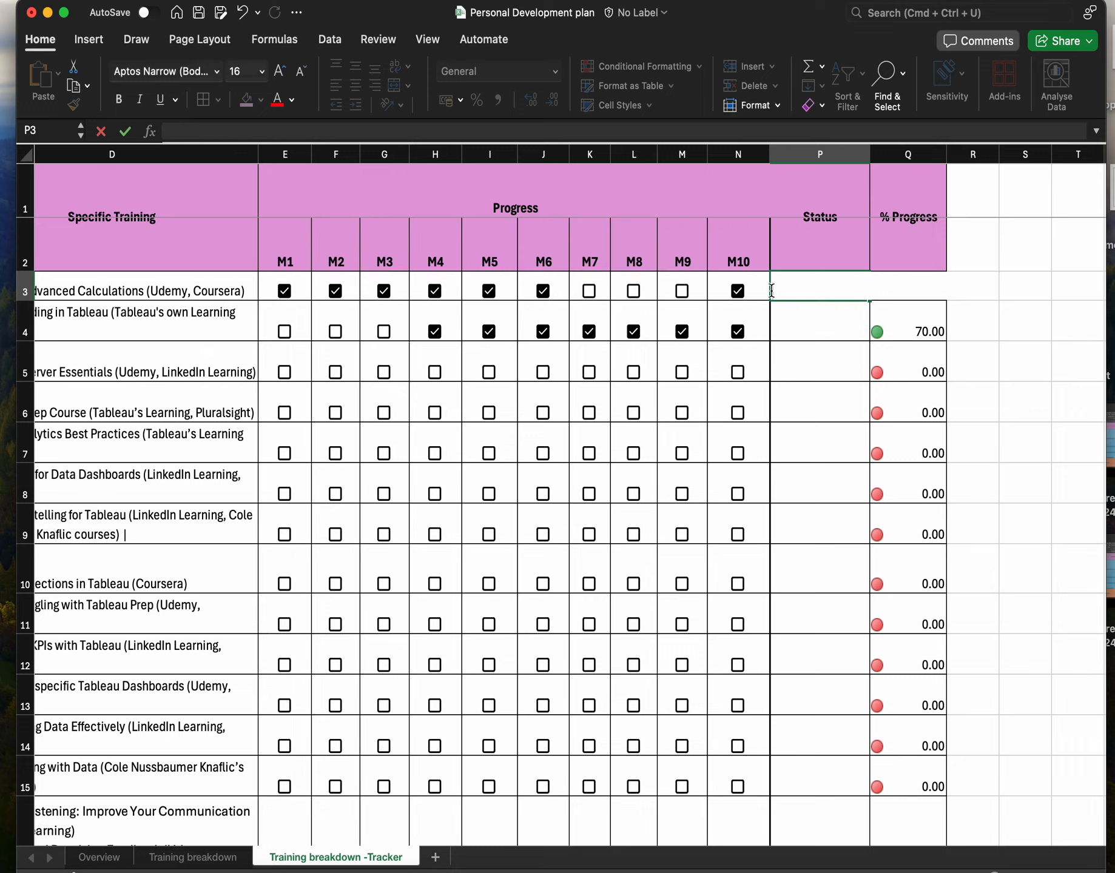
- Begin an XLOOKUP formula in the first Status cell, P3, with FALSE as the lookup value
{"action": "type", "text": "="}
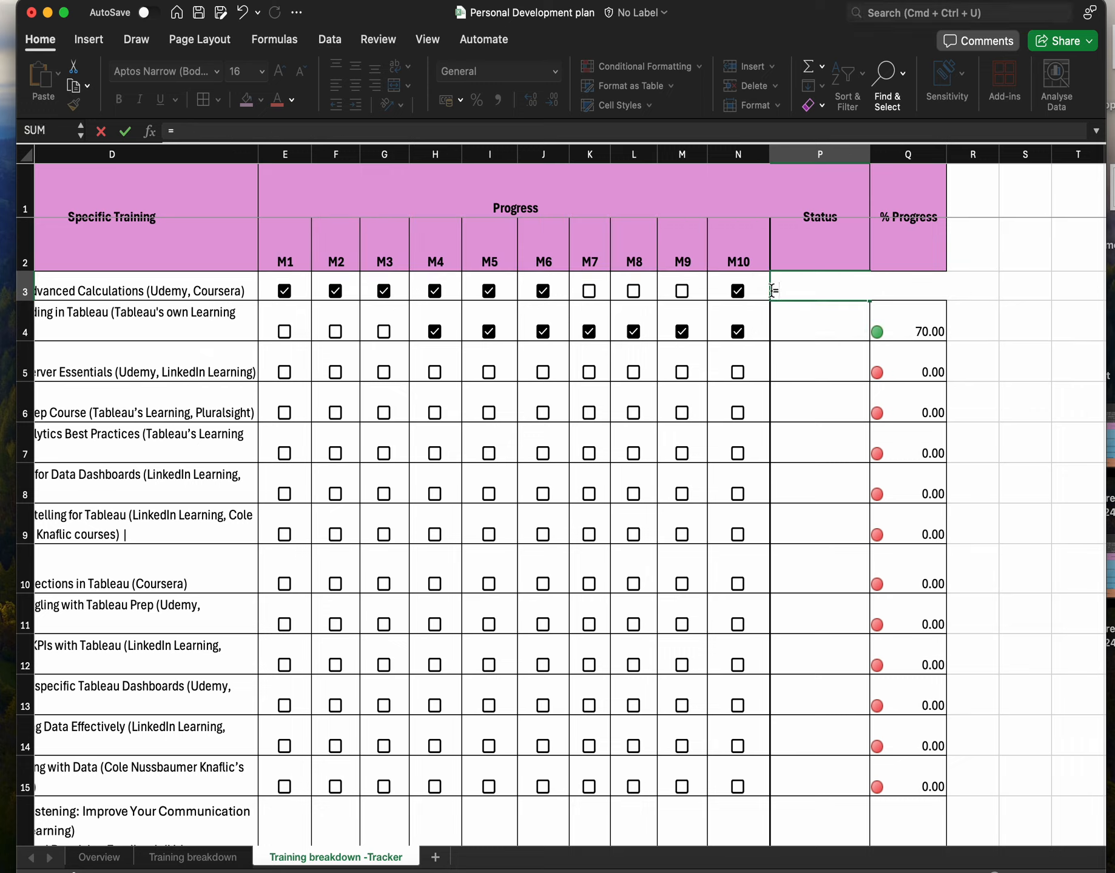
{"action": "type", "text": "xl"}
{"action": "key", "text": "Tab"}
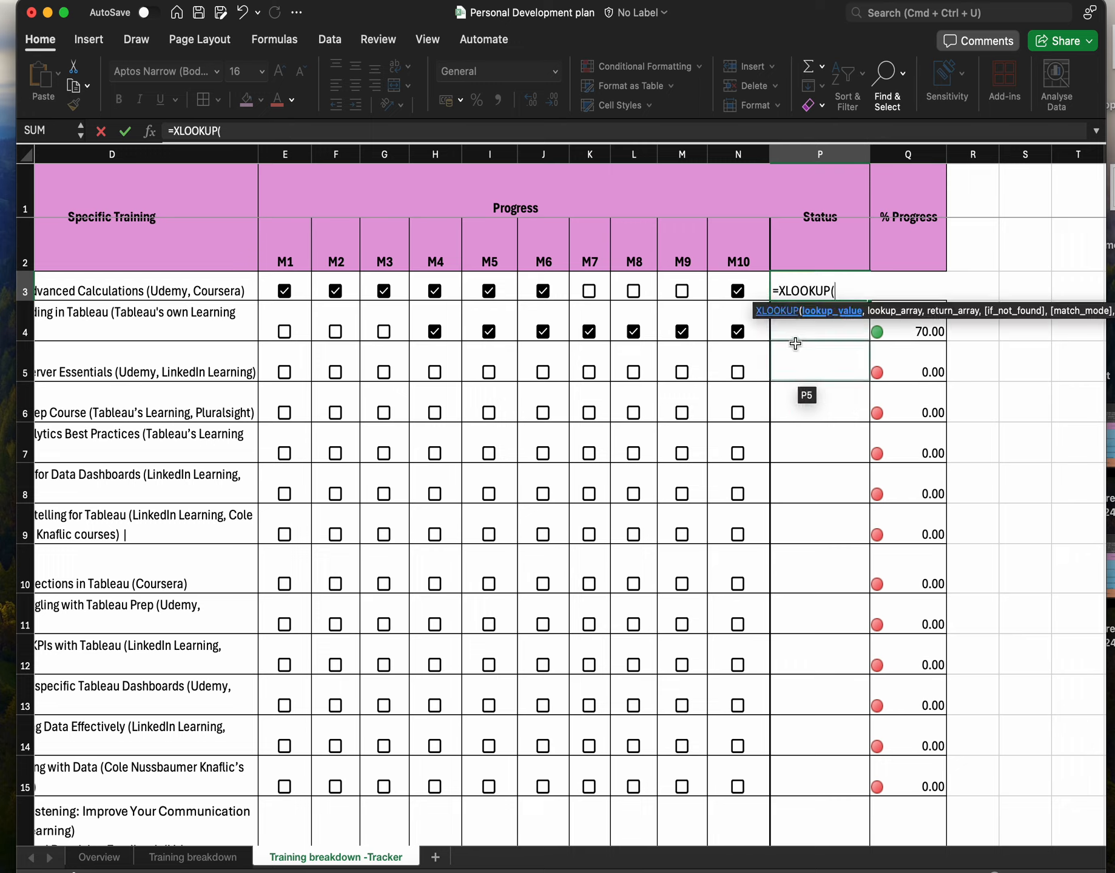
{"action": "type", "text": "fal"}
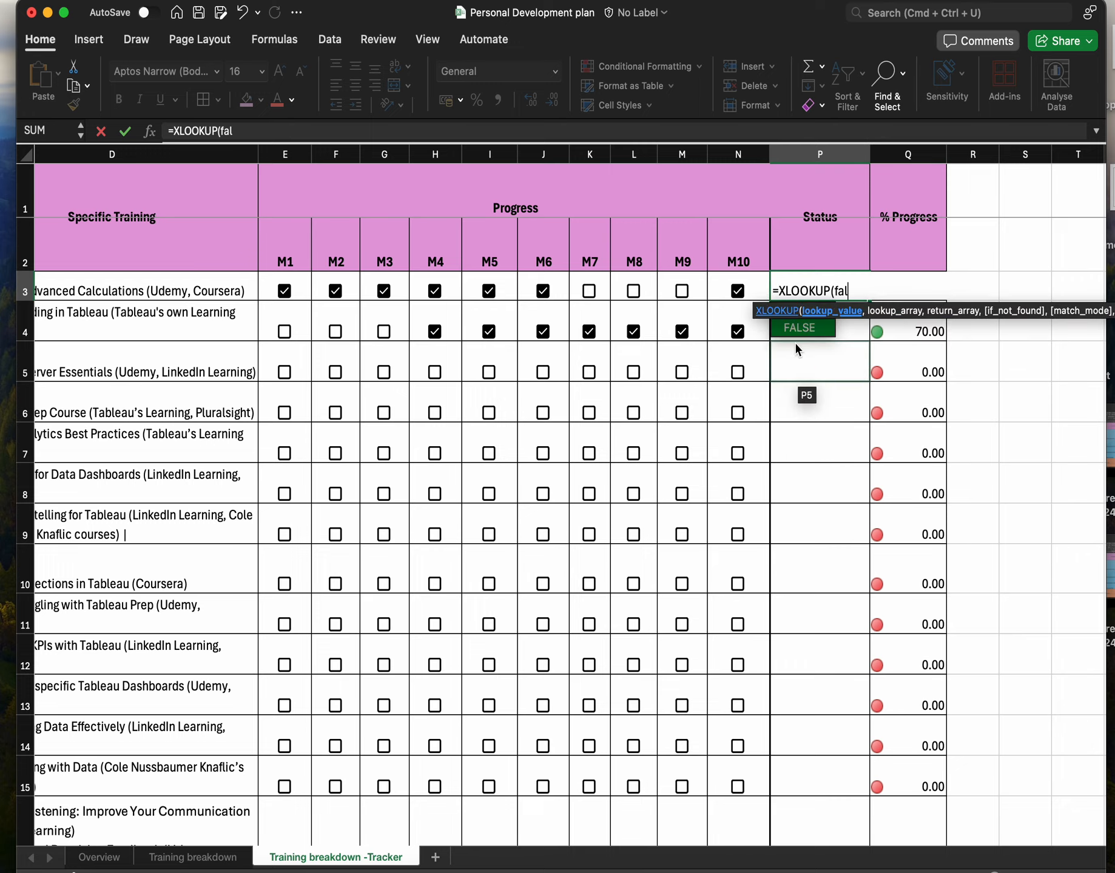
{"action": "key", "text": "Tab"}
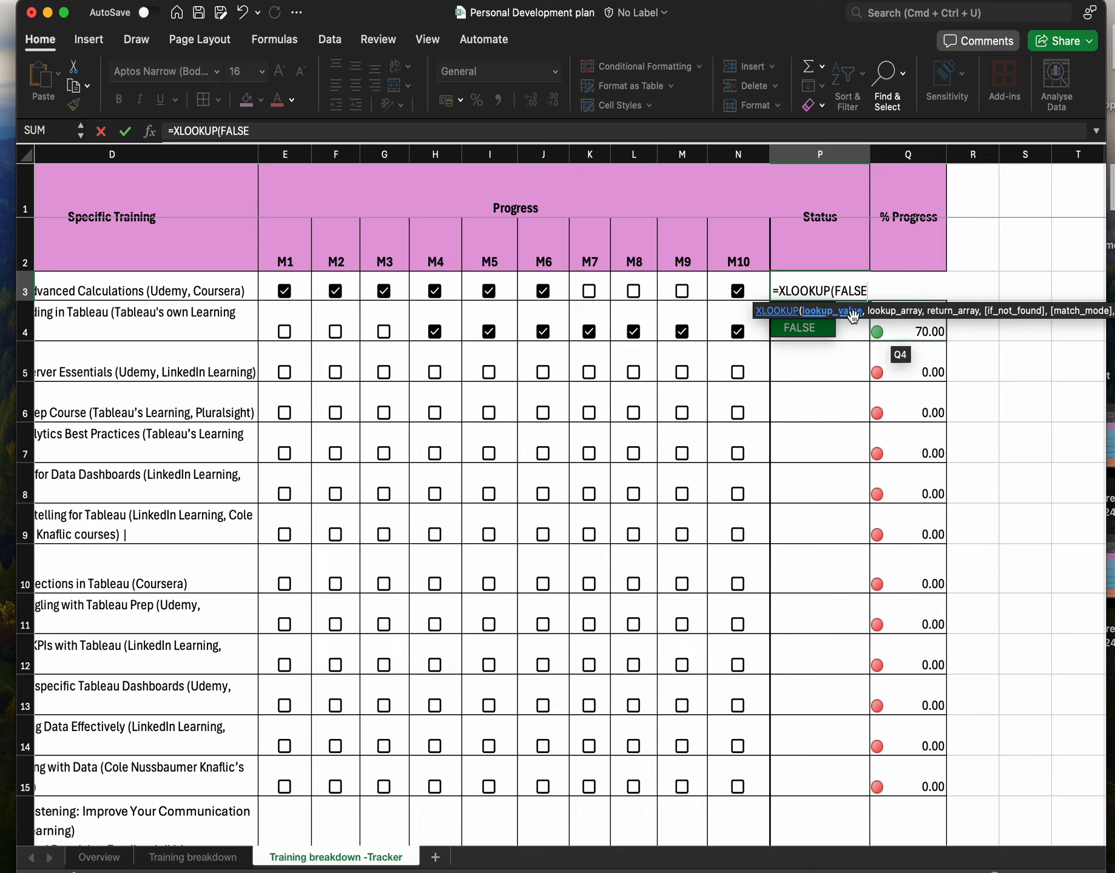
{"action": "type", "text": ","}
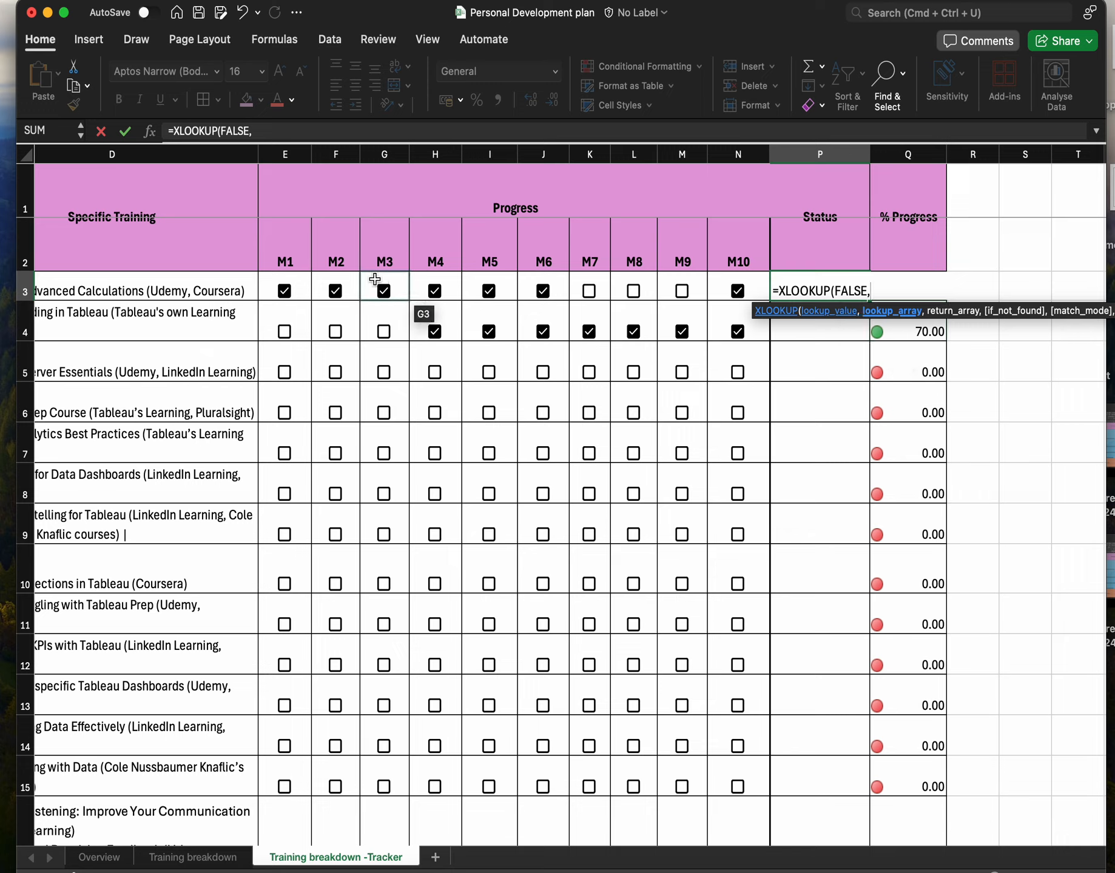
- Use row 3's checkboxes, E3:N3, as the lookup array of the XLOOKUP in P3
{"action": "left_click", "coordinate": [286, 285]}
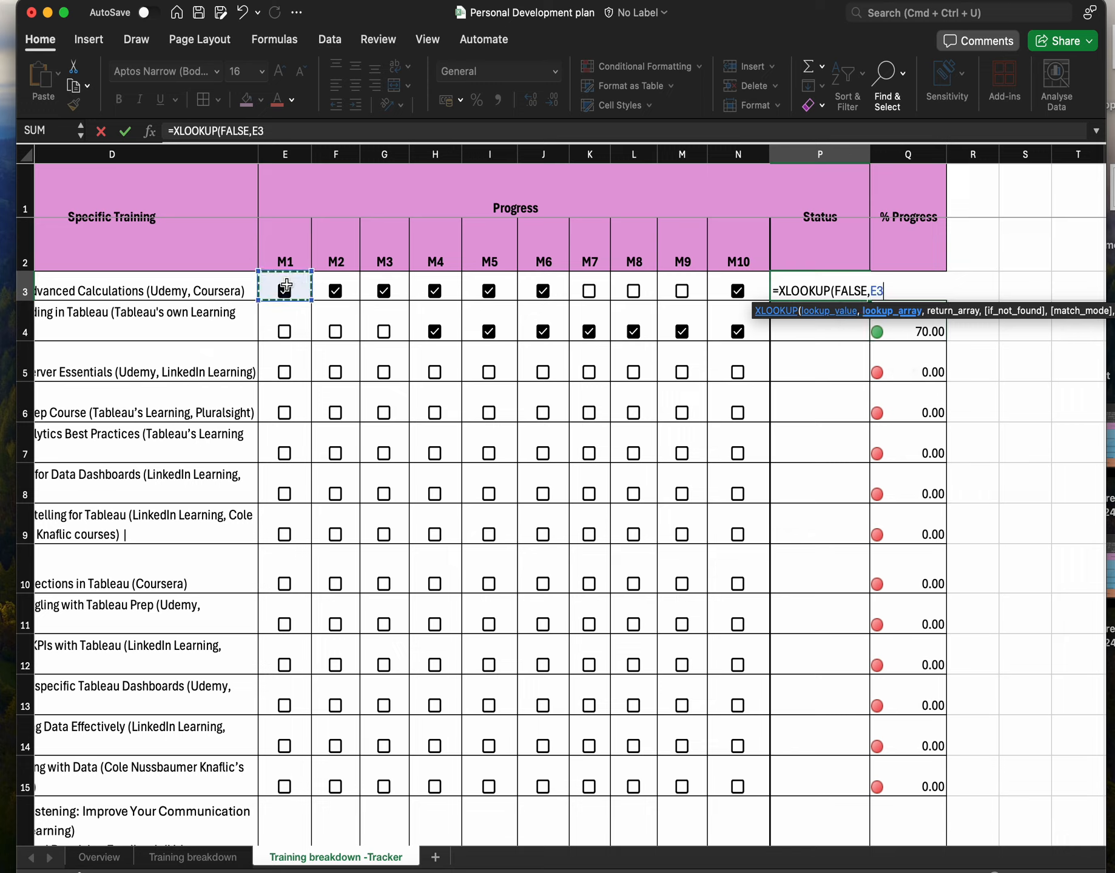
{"action": "key", "text": "shift+Right"}
{"action": "key", "text": "shift+Right"}
{"action": "key", "text": "shift+Right"}
{"action": "key", "text": "shift+Right"}
{"action": "key", "text": "shift+Right"}
{"action": "key", "text": "shift+Right"}
{"action": "key", "text": "shift+Right"}
{"action": "key", "text": "shift+Right"}
{"action": "key", "text": "shift+Right"}
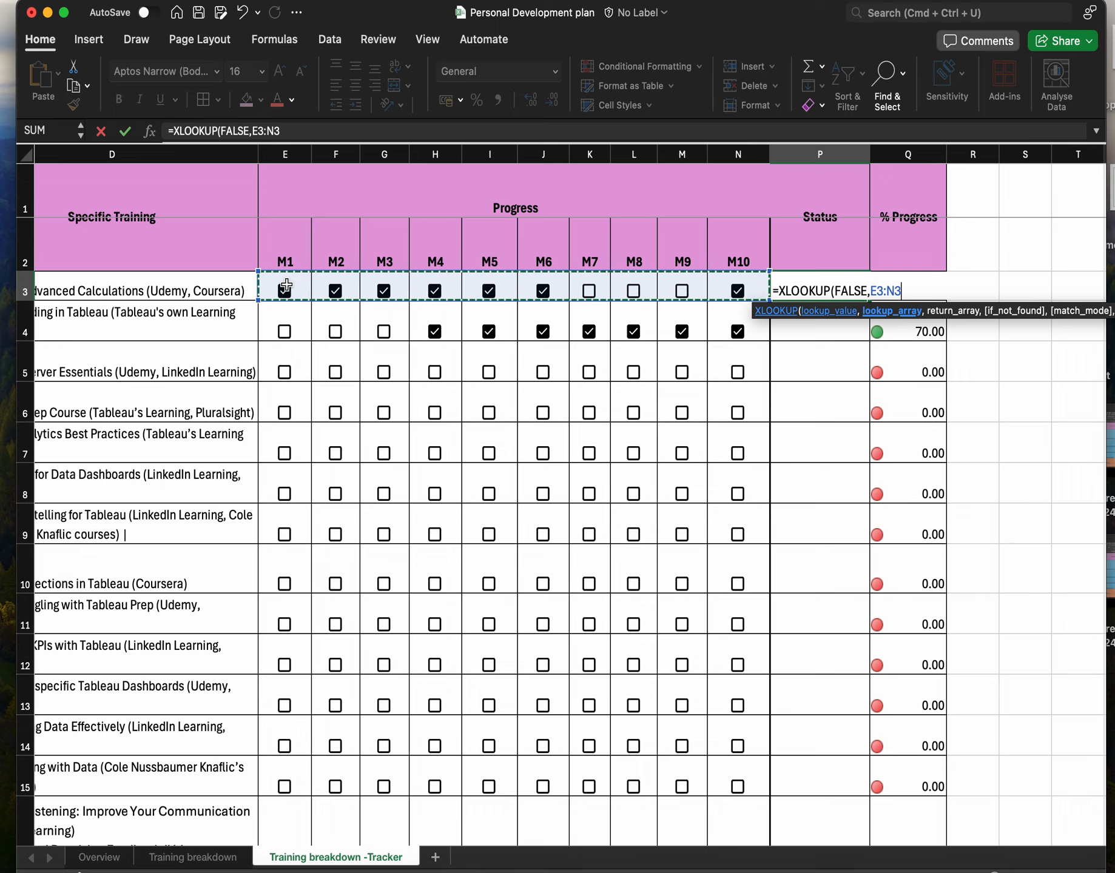
{"action": "type", "text": ","}
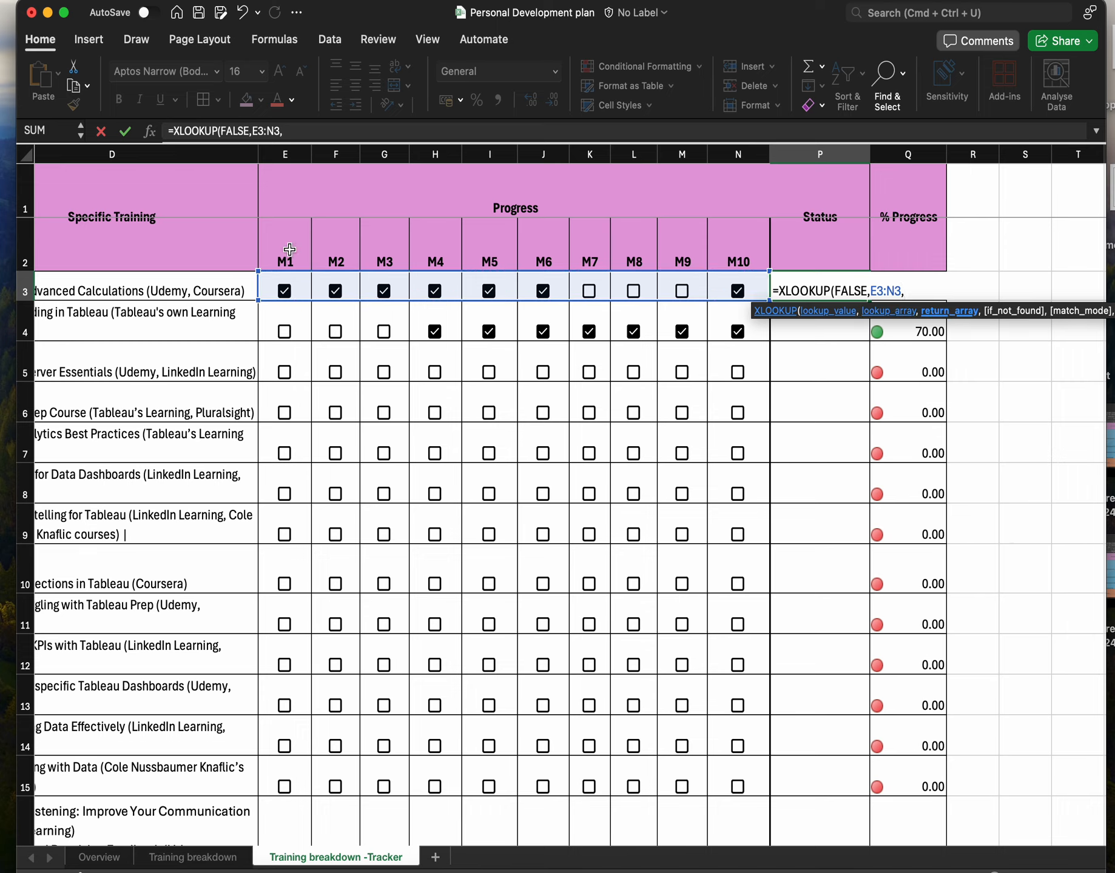
- Use the M1 to M10 header cells, E2:N2, as the return array of the XLOOKUP in P3
{"action": "left_click", "coordinate": [289, 249]}
{"action": "key", "text": "shift+Right"}
{"action": "key", "text": "shift+Right"}
{"action": "key", "text": "shift+Right"}
{"action": "key", "text": "shift+Right"}
{"action": "key", "text": "shift+Right"}
{"action": "key", "text": "shift+Right"}
{"action": "key", "text": "shift+Right"}
{"action": "key", "text": "shift+Right"}
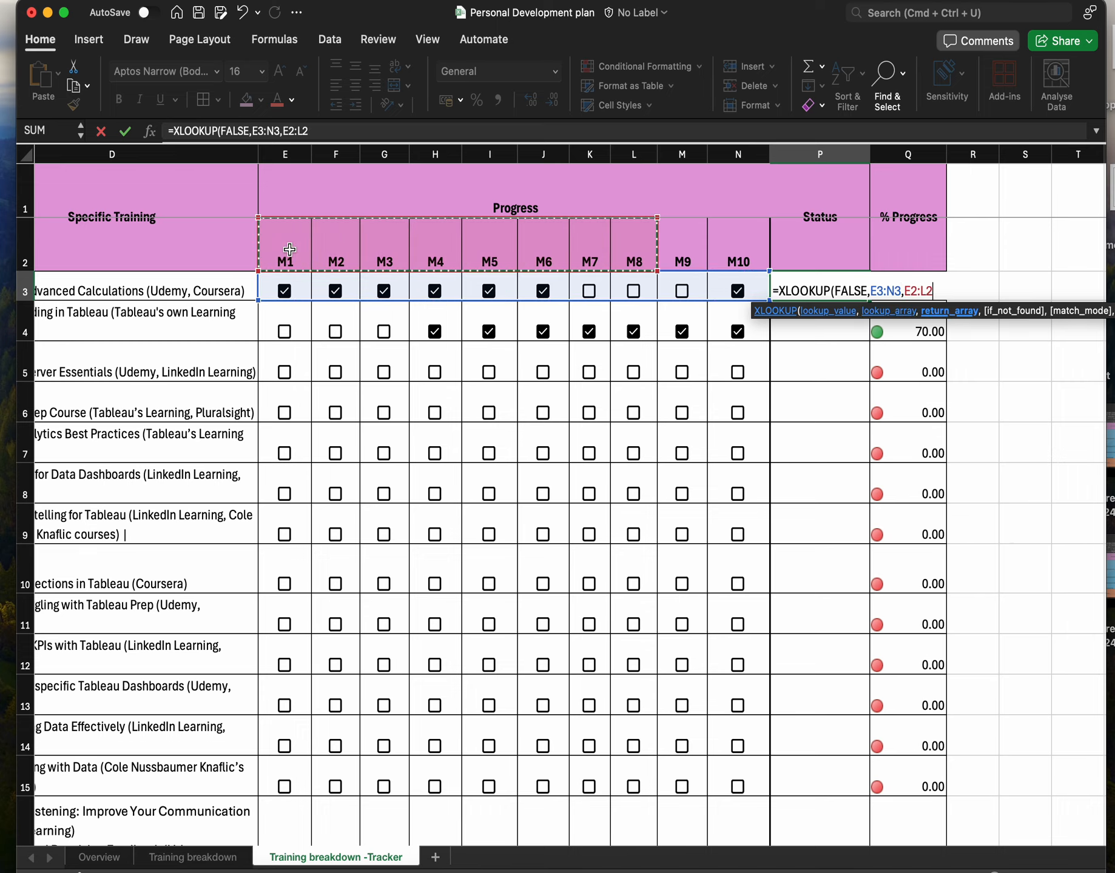
{"action": "key", "text": "shift+Right"}
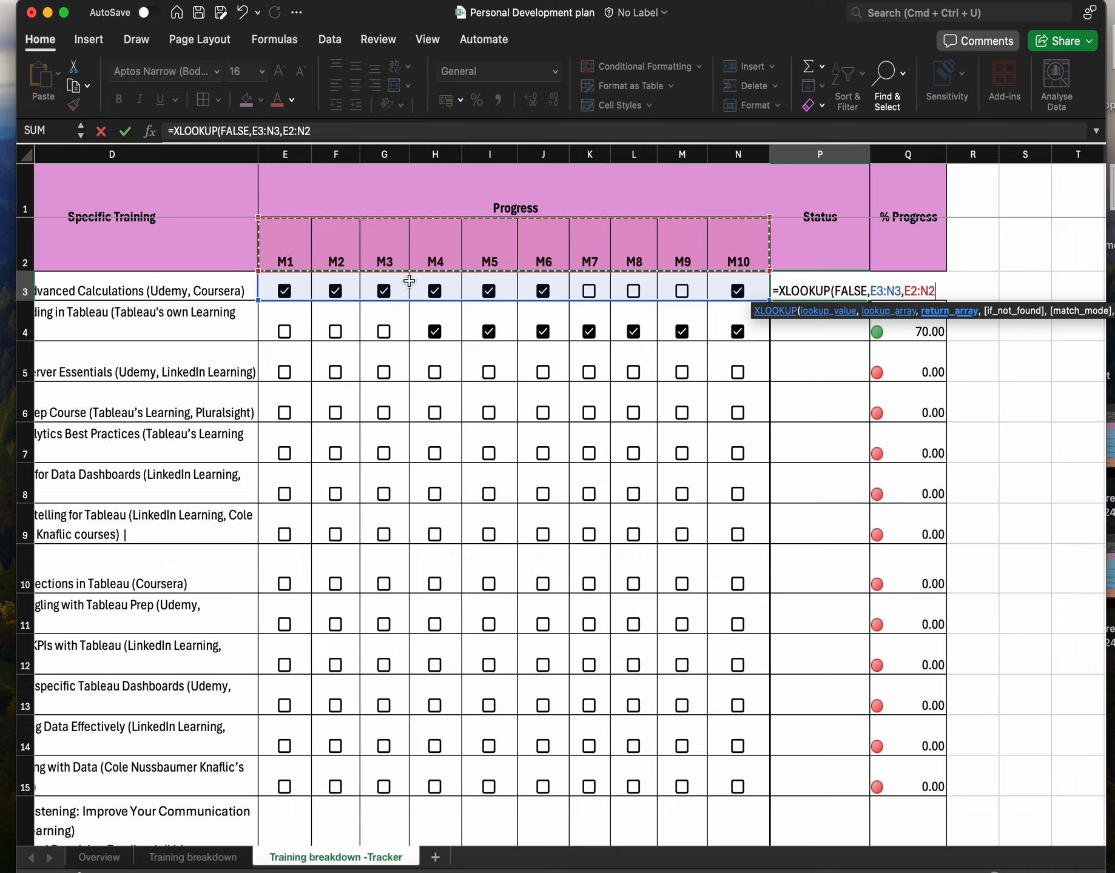
- Set the XLOOKUP's if-not-found text to "Completed" and close the formula's parenthesis
{"action": "type", "text": ","}
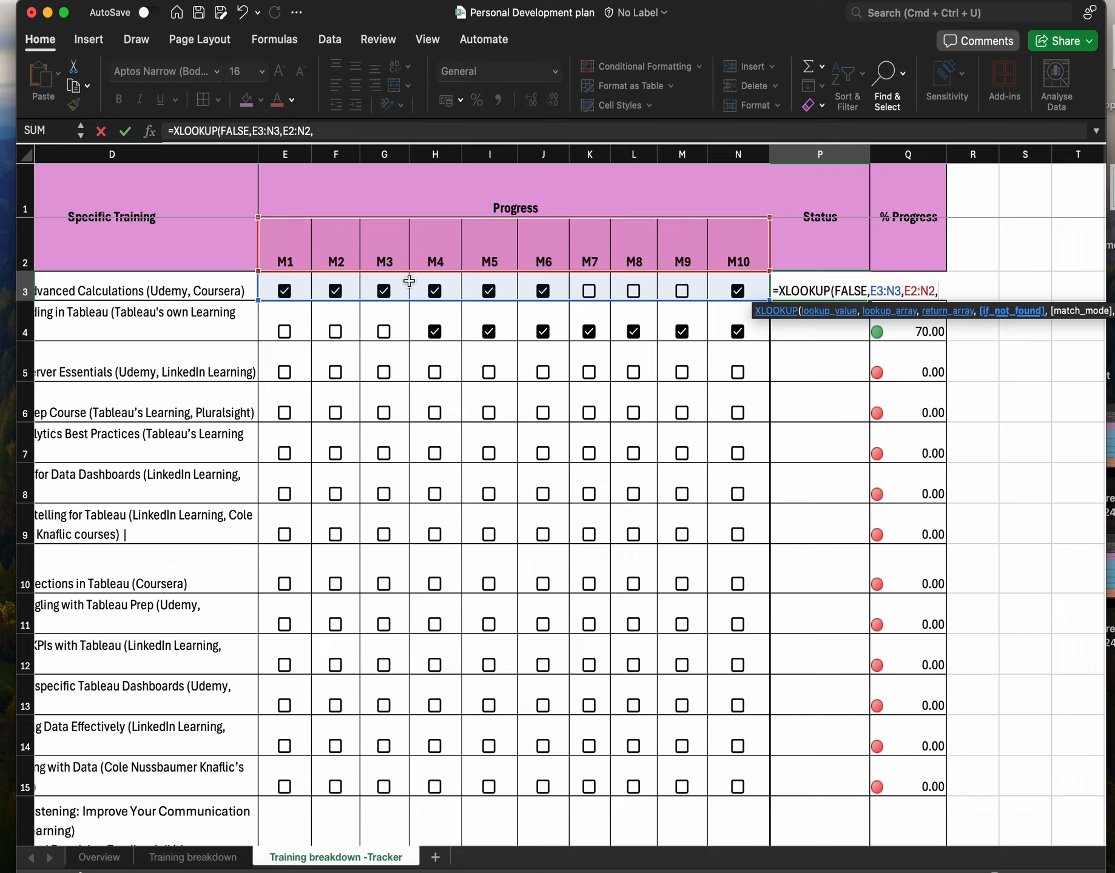
{"action": "type", "text": "\"Completed"}
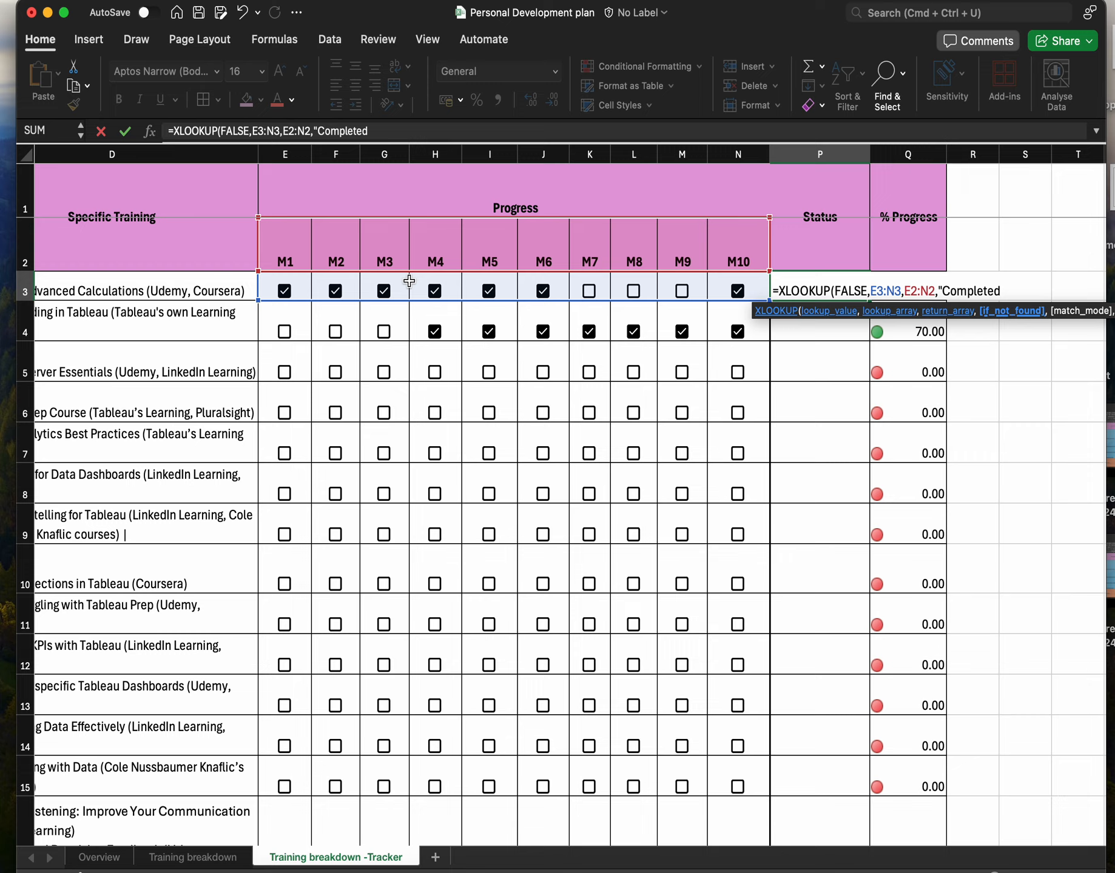
{"action": "type", "text": "\")"}
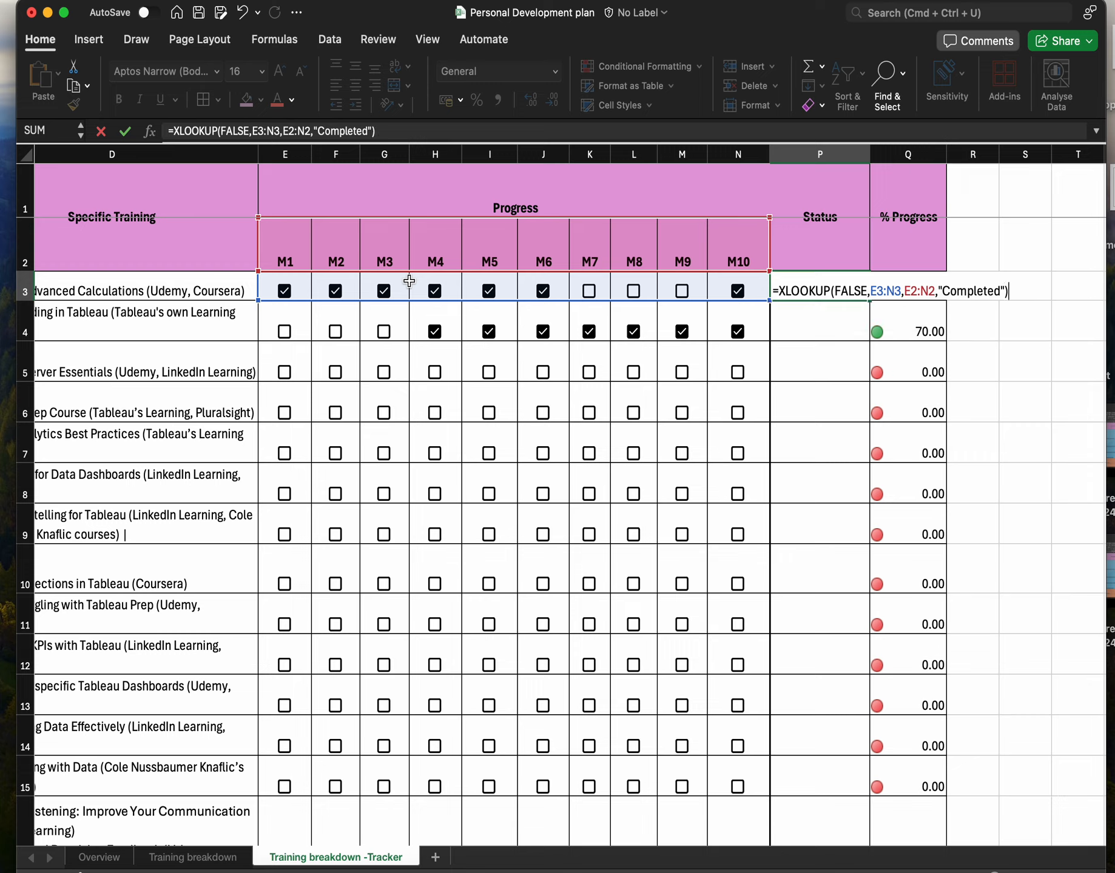
- Make the XLOOKUP's return array absolute as $E$2:$N$2 and enter the formula in P3
{"action": "left_click", "coordinate": [911, 292]}
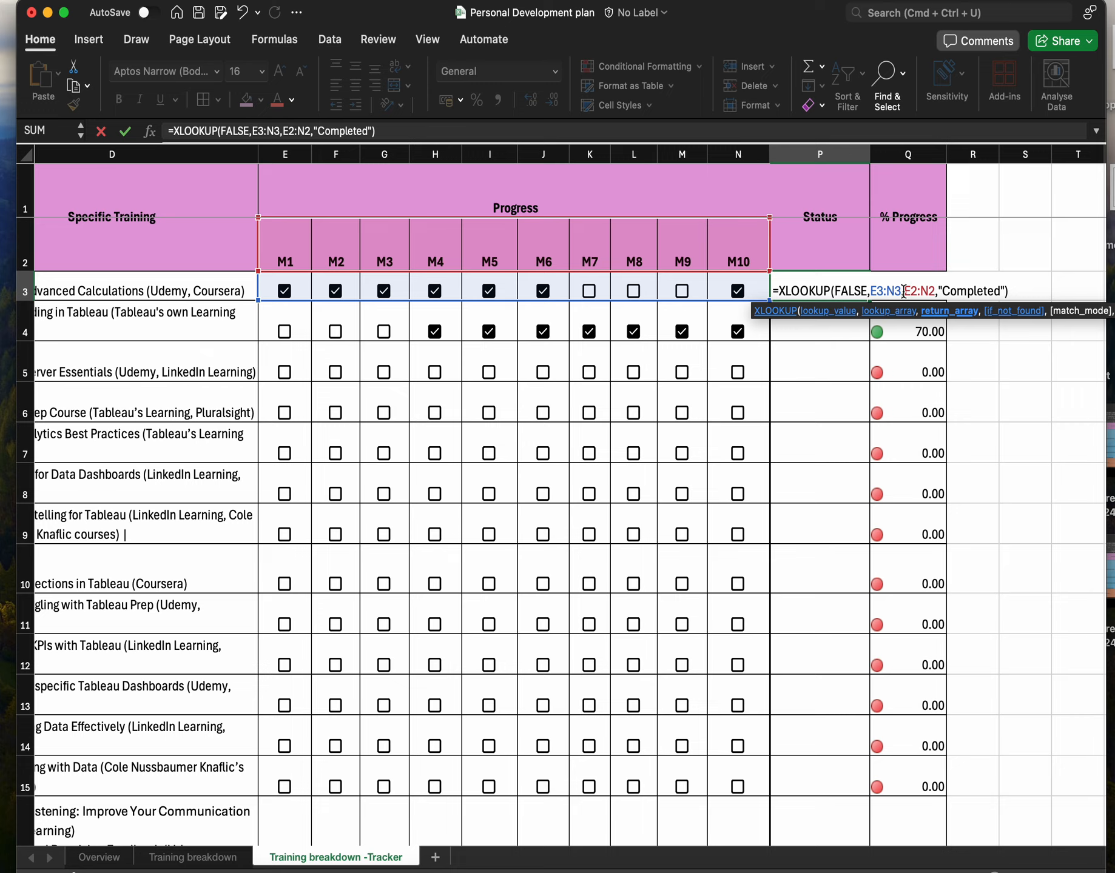
{"action": "type", "text": "$"}
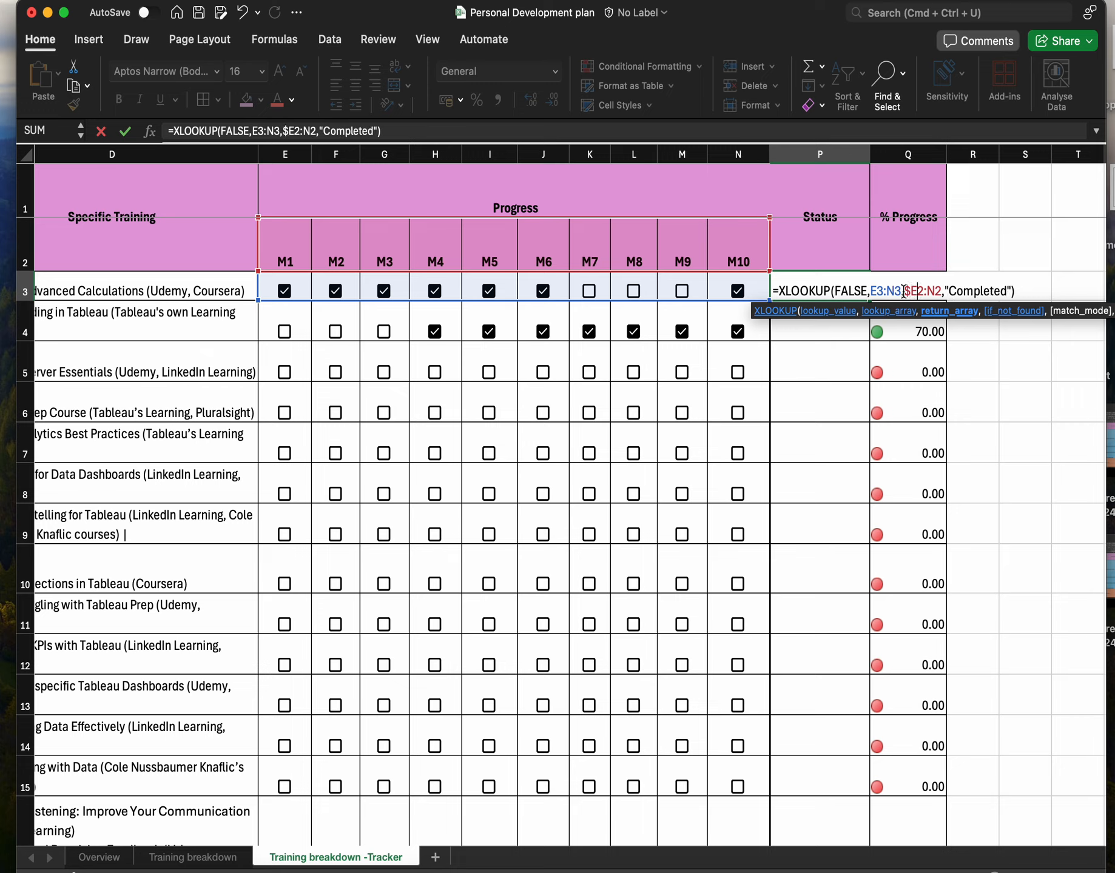
{"action": "key", "text": "Right"}
{"action": "type", "text": "$"}
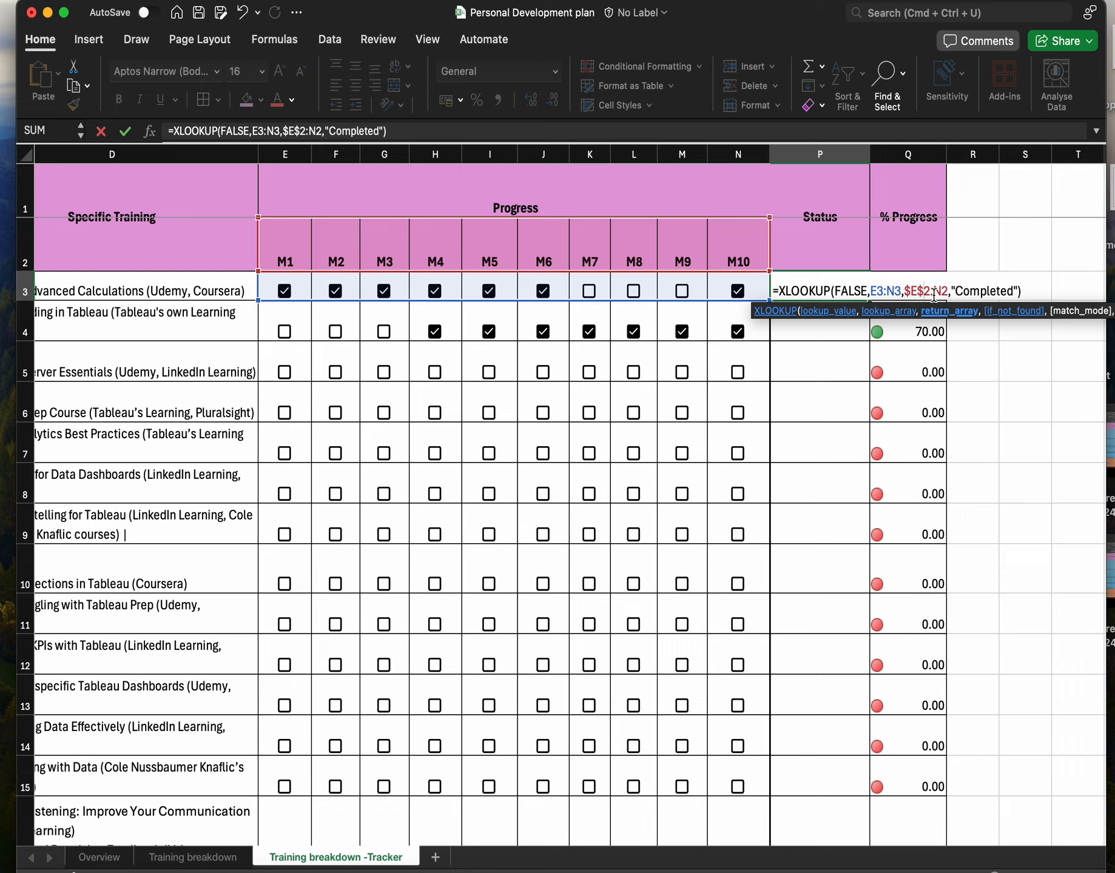
{"action": "left_click", "coordinate": [934, 293]}
{"action": "type", "text": "$"}
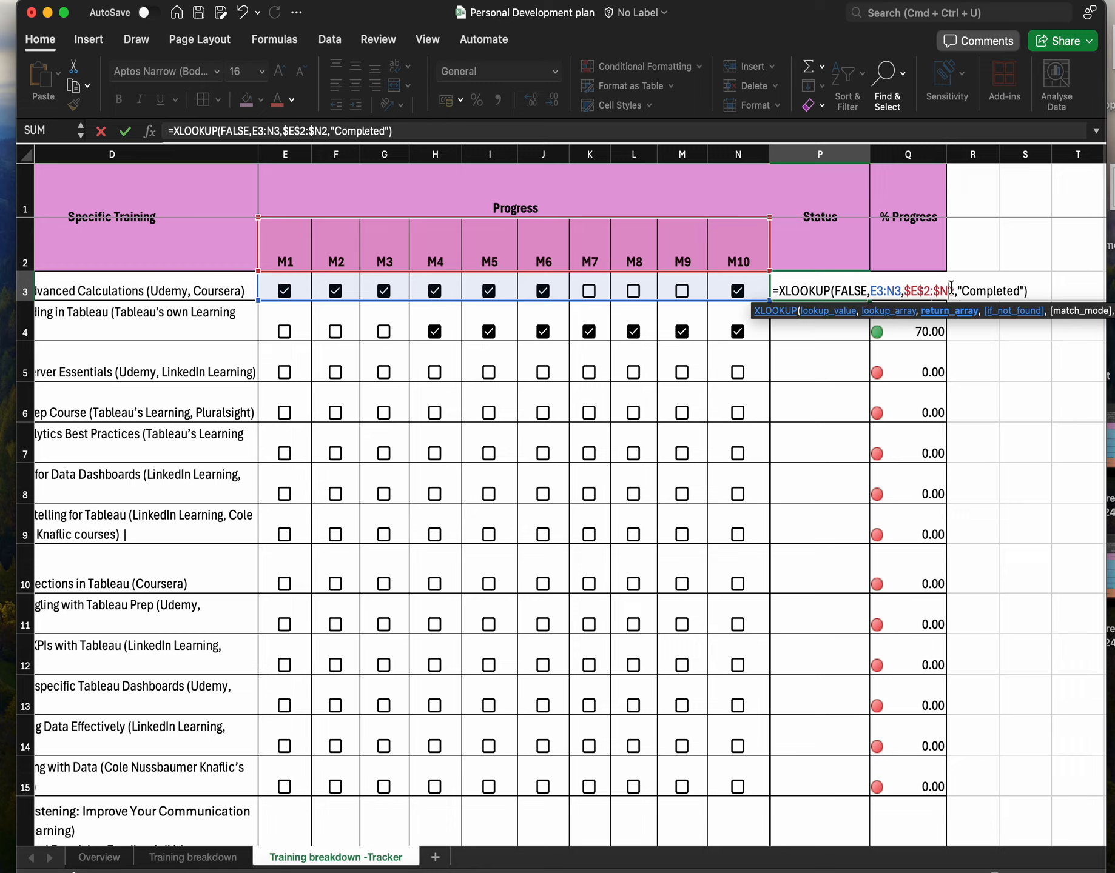
{"action": "left_click", "coordinate": [951, 290]}
{"action": "type", "text": "$"}
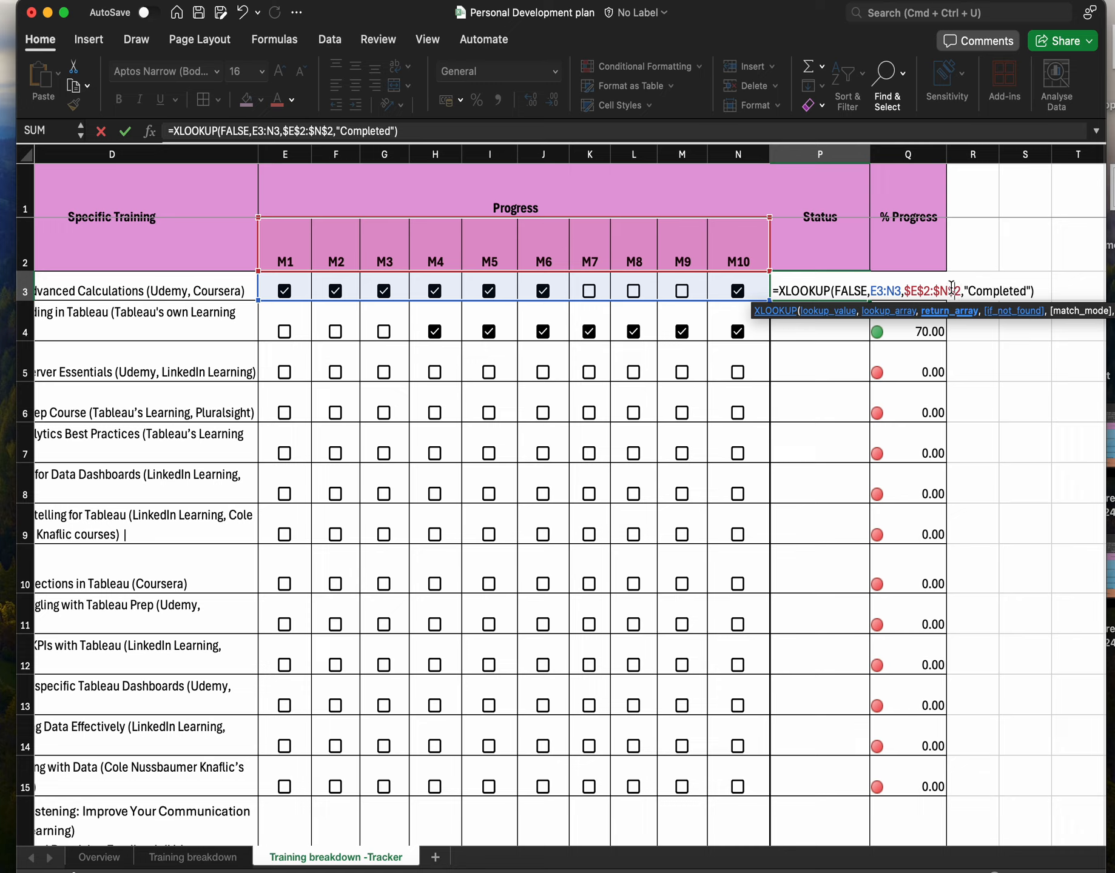
{"action": "key", "text": "Return"}
{"action": "left_click", "coordinate": [840, 291]}
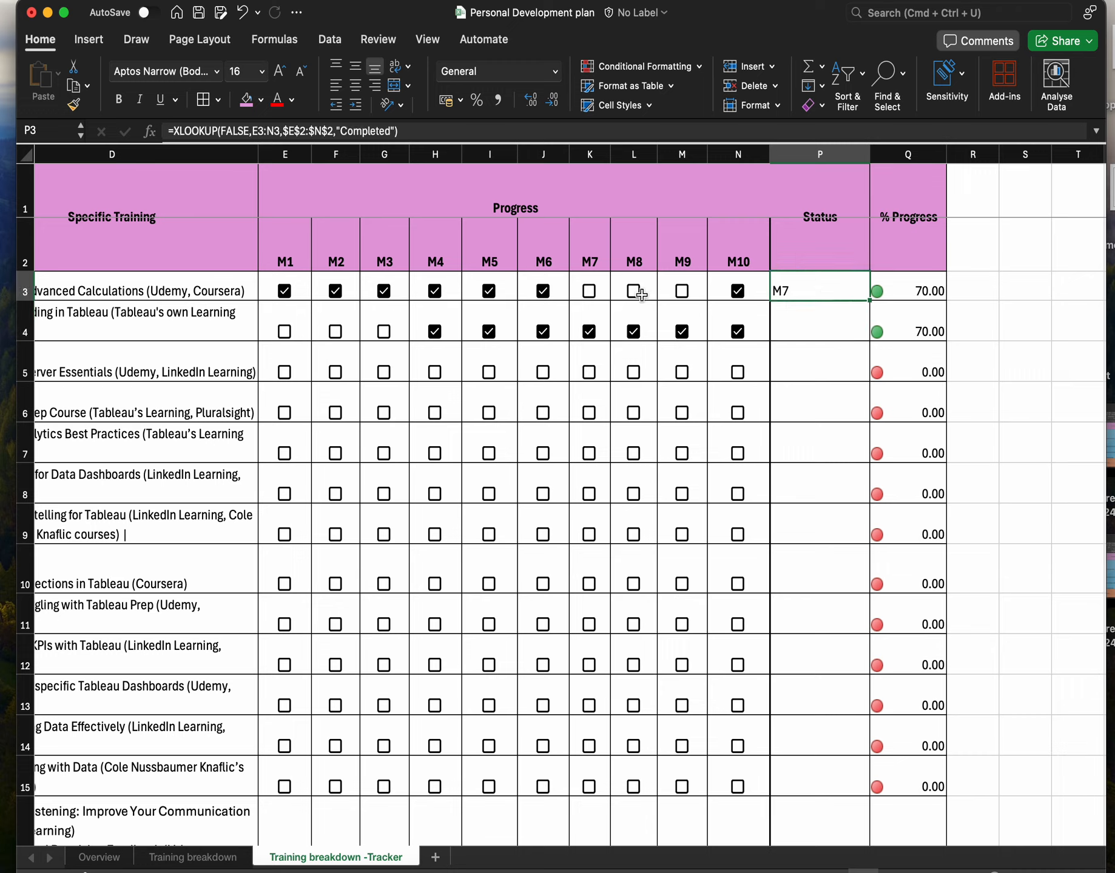
- Tick M8, M7 and M9 in row 3 to test the Status formula
{"action": "mouse_move", "coordinate": [639, 301]}
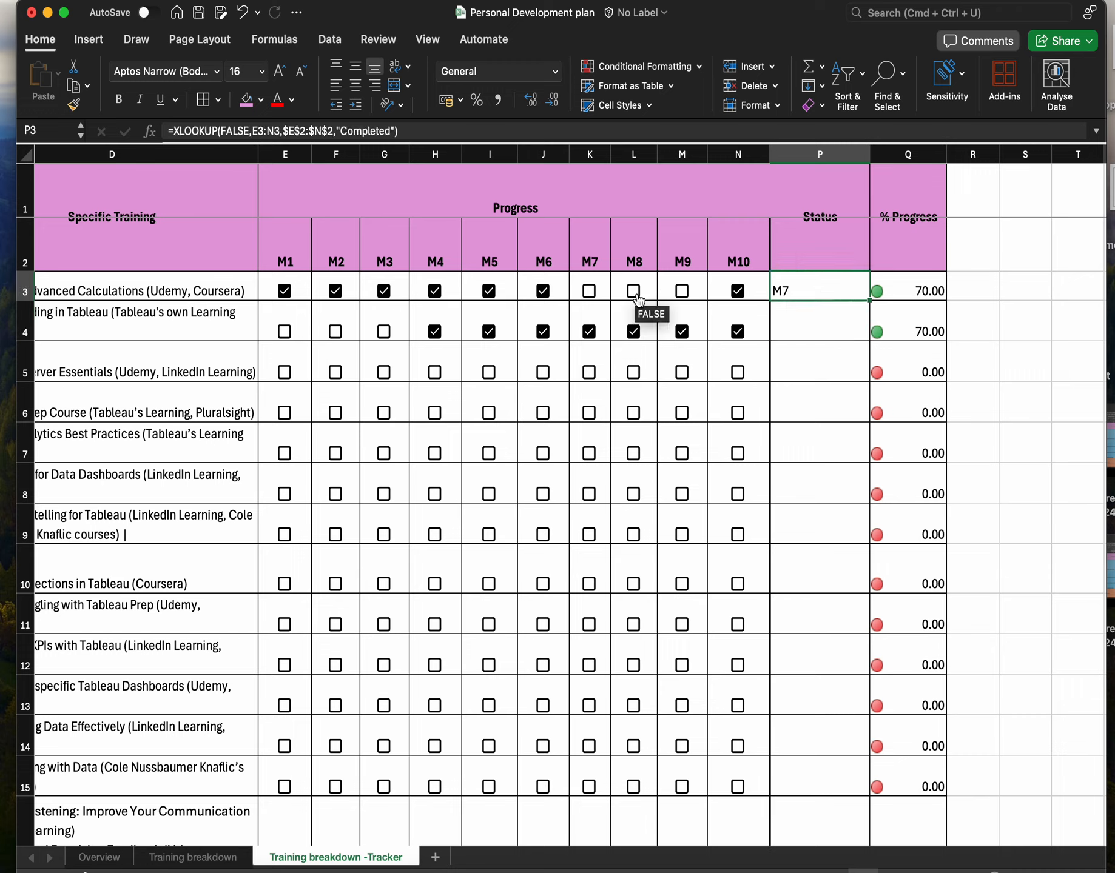
{"action": "left_click", "coordinate": [633, 291]}
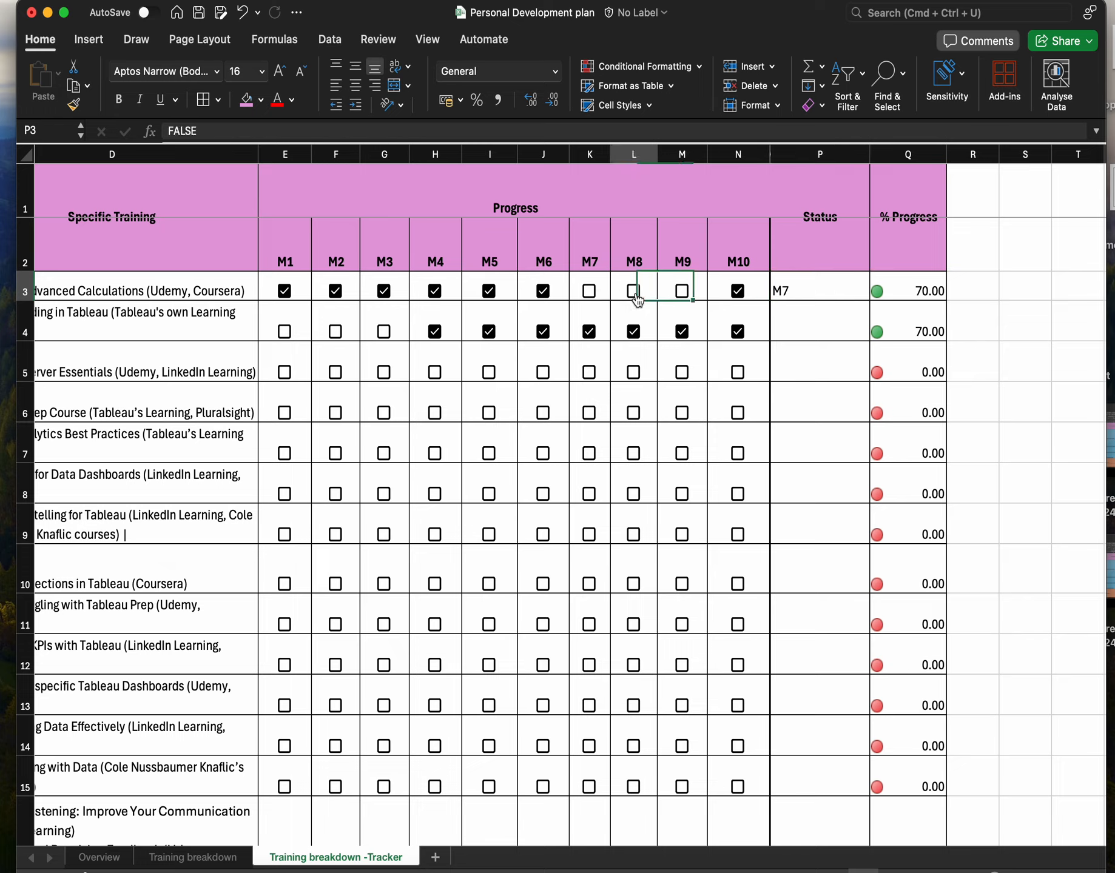
{"action": "left_click", "coordinate": [580, 289]}
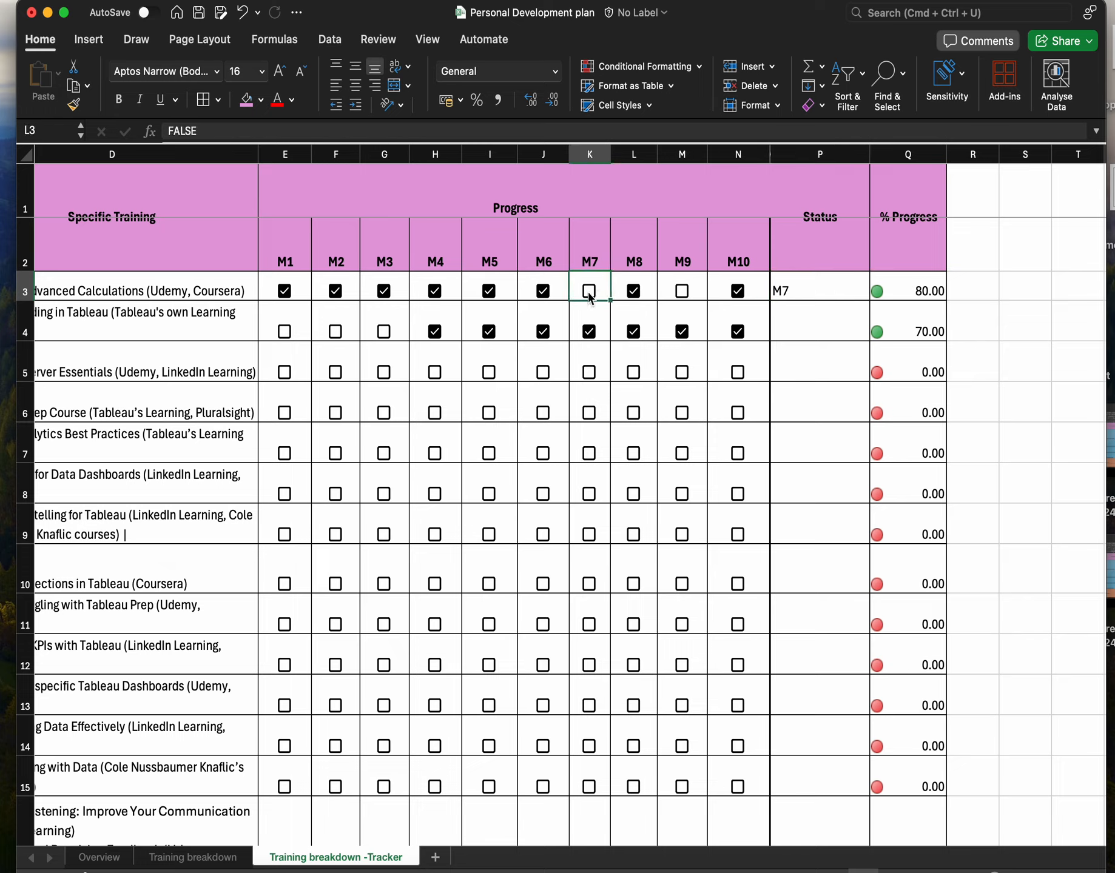
{"action": "left_click", "coordinate": [683, 294]}
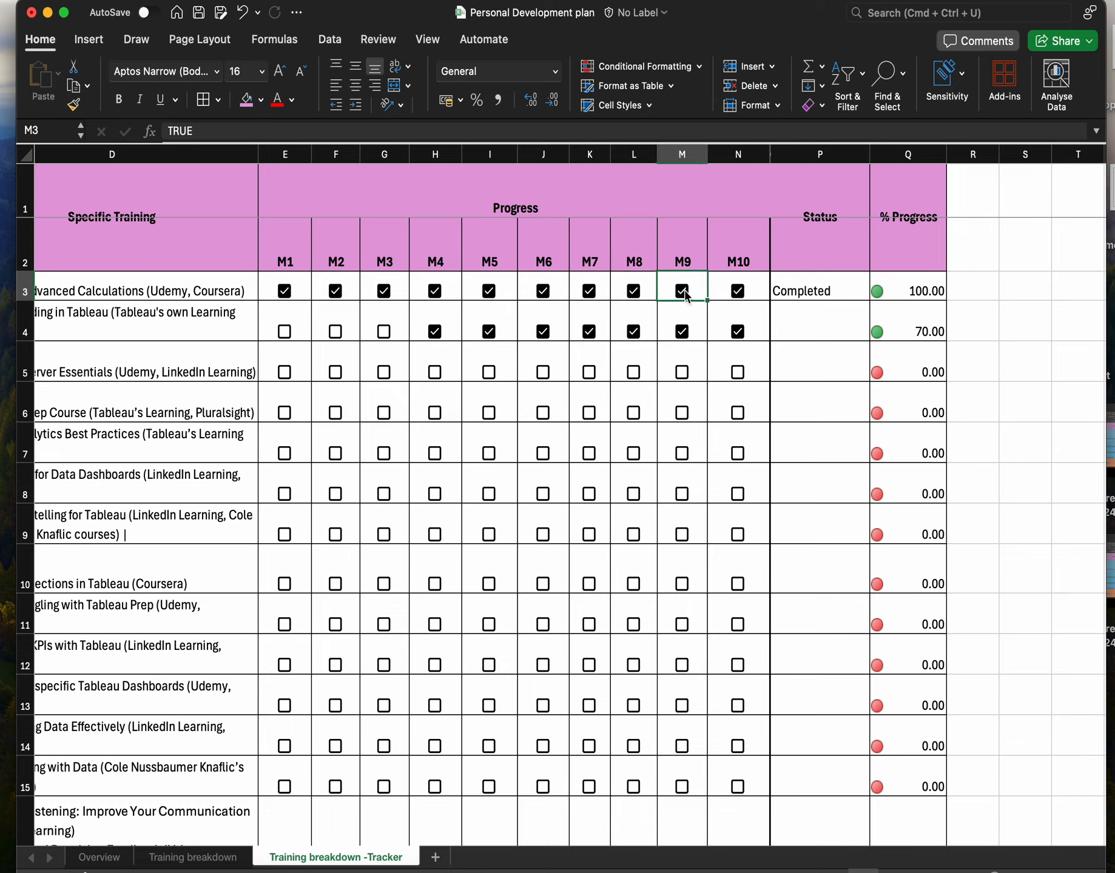
- Fill the XLOOKUP formula from P3 down the Status column and check the copy in P4
{"action": "left_click", "coordinate": [801, 292]}
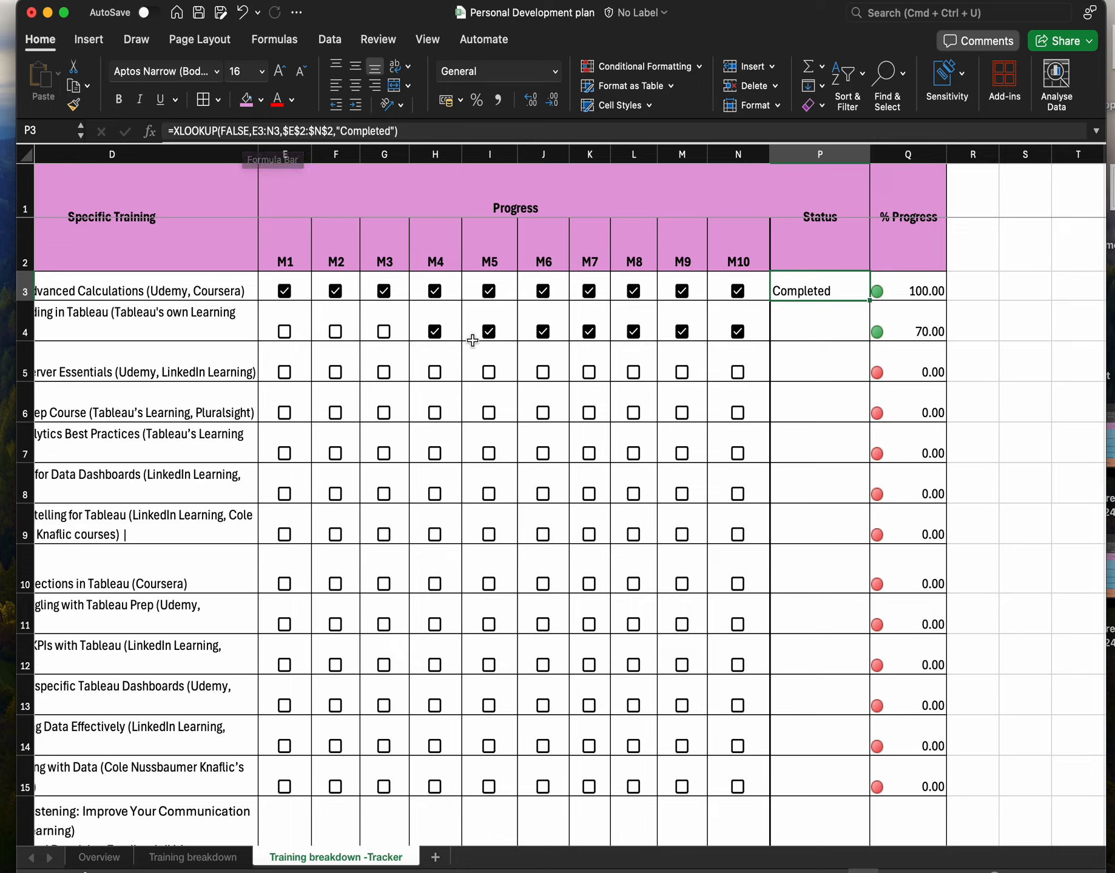
{"action": "left_click", "coordinate": [792, 316]}
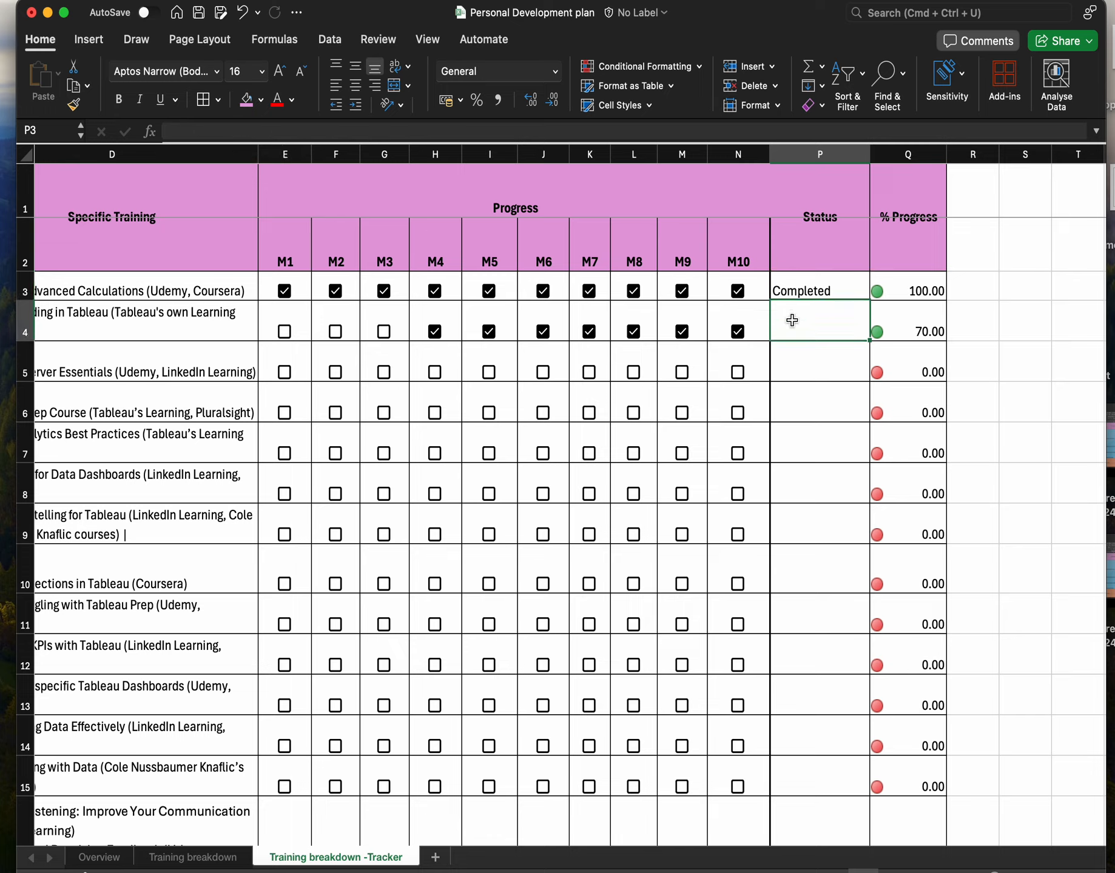
{"action": "left_click", "coordinate": [817, 294]}
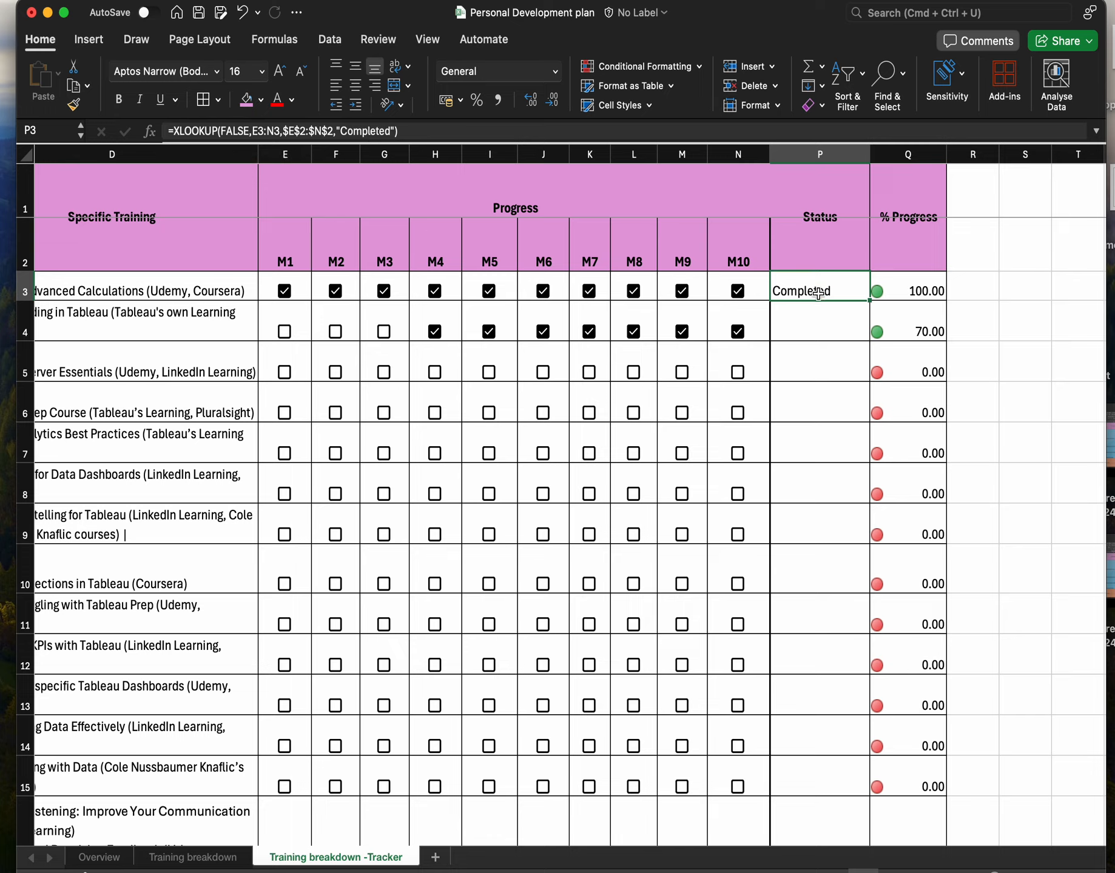
{"action": "double_click", "coordinate": [869, 299]}
{"action": "left_click", "coordinate": [807, 329]}
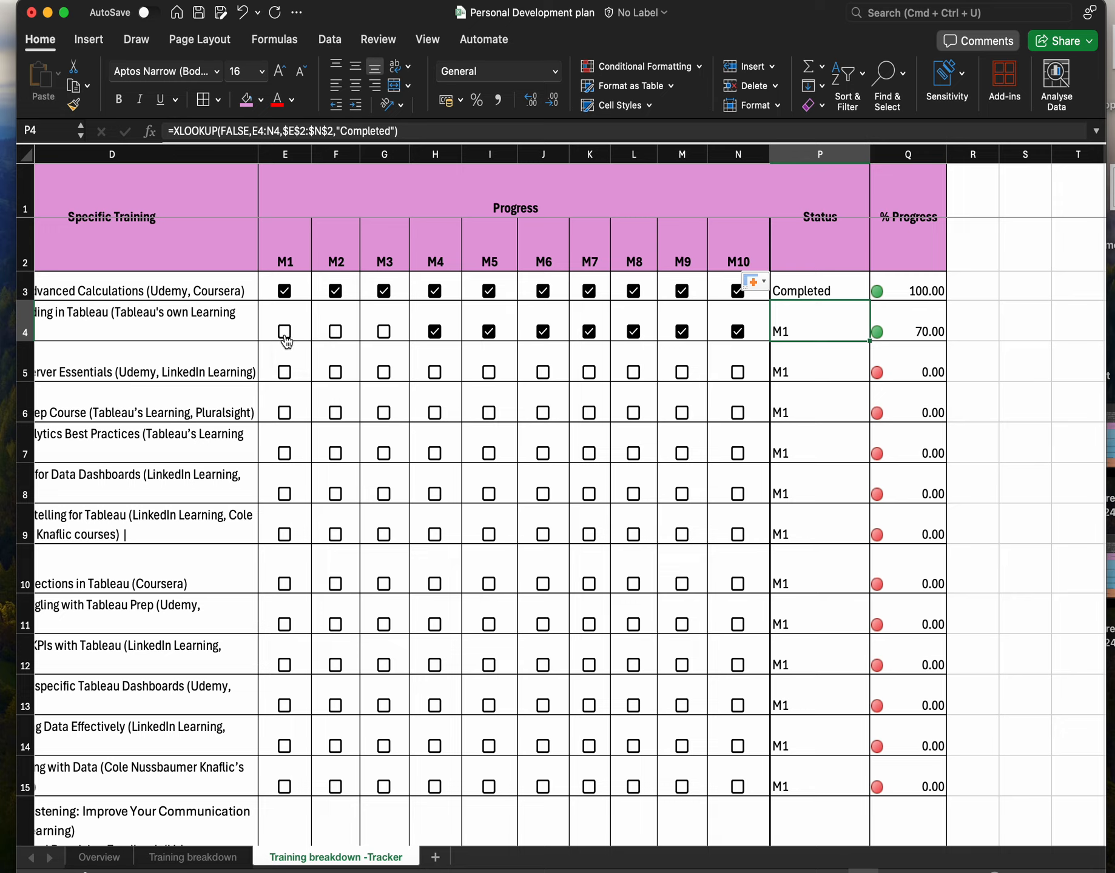
- Tick M2, M3 and M1 in row 4 to complete all of its modules
{"action": "left_click", "coordinate": [340, 340]}
{"action": "left_click", "coordinate": [338, 334]}
{"action": "left_click", "coordinate": [386, 336]}
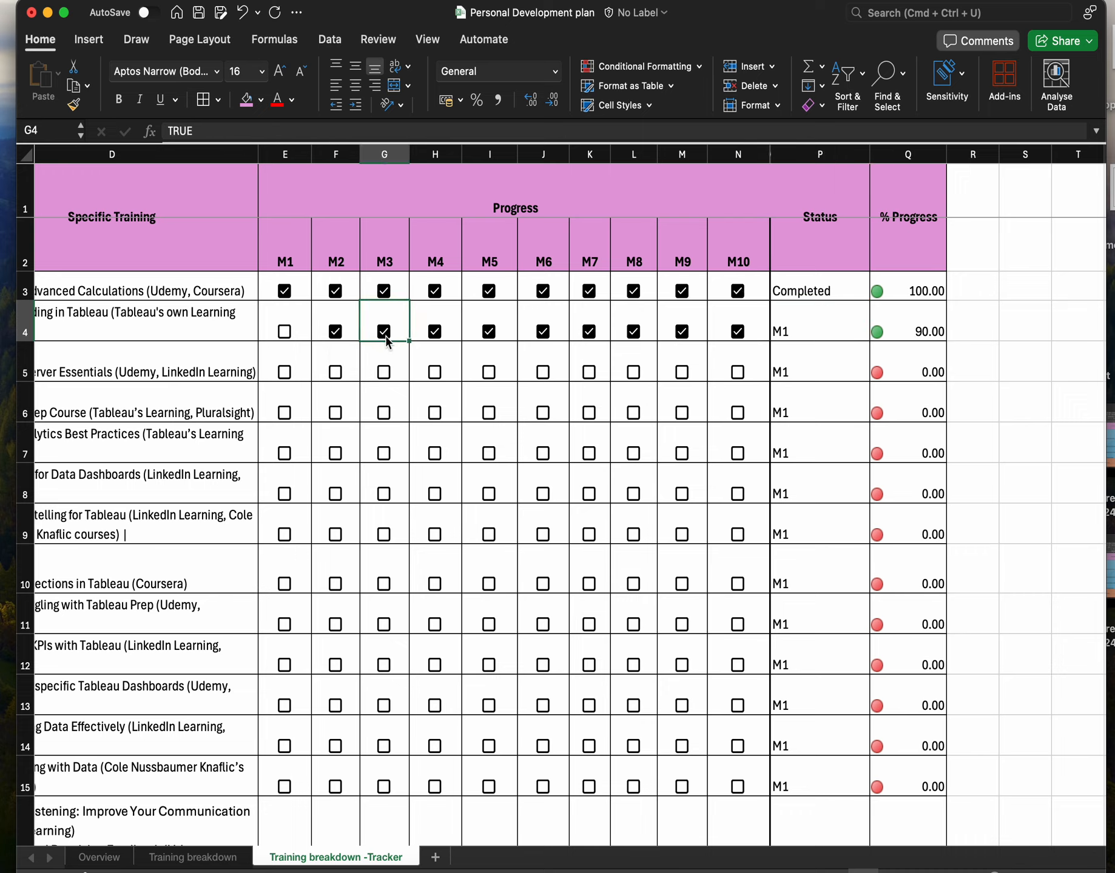
{"action": "left_click", "coordinate": [290, 332]}
{"action": "left_click", "coordinate": [288, 333]}
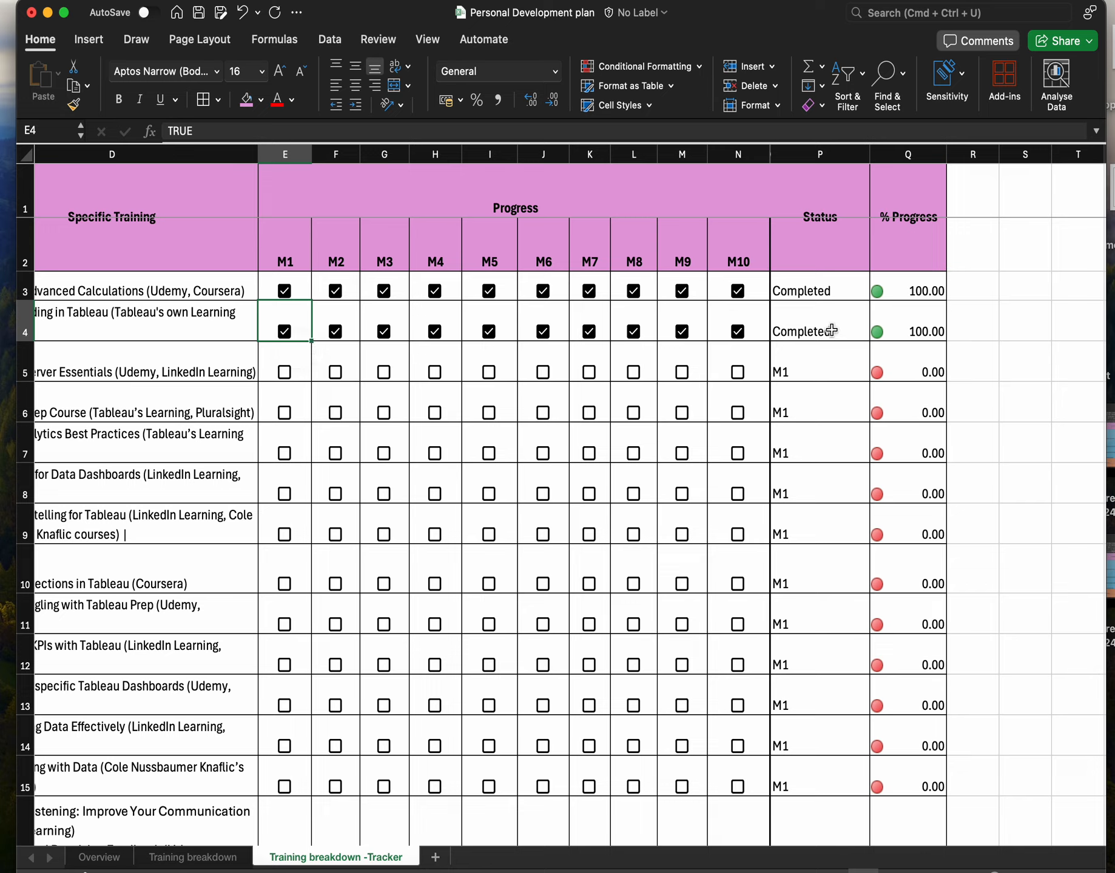
- Tick every module from M1 to M10 in row 5, the Tableau Server Essentials training
{"action": "left_click", "coordinate": [284, 374]}
{"action": "left_click", "coordinate": [337, 373]}
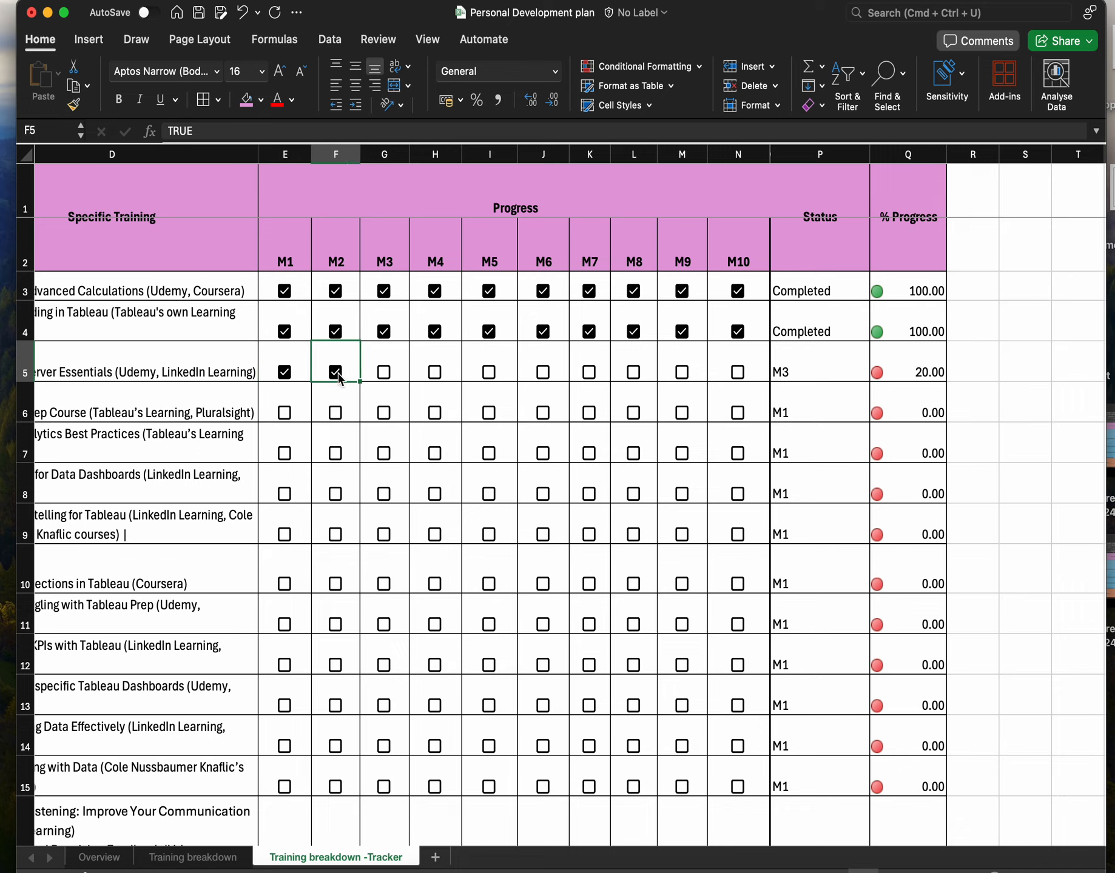
{"action": "left_click", "coordinate": [385, 374]}
{"action": "left_click", "coordinate": [435, 373]}
{"action": "left_click", "coordinate": [489, 372]}
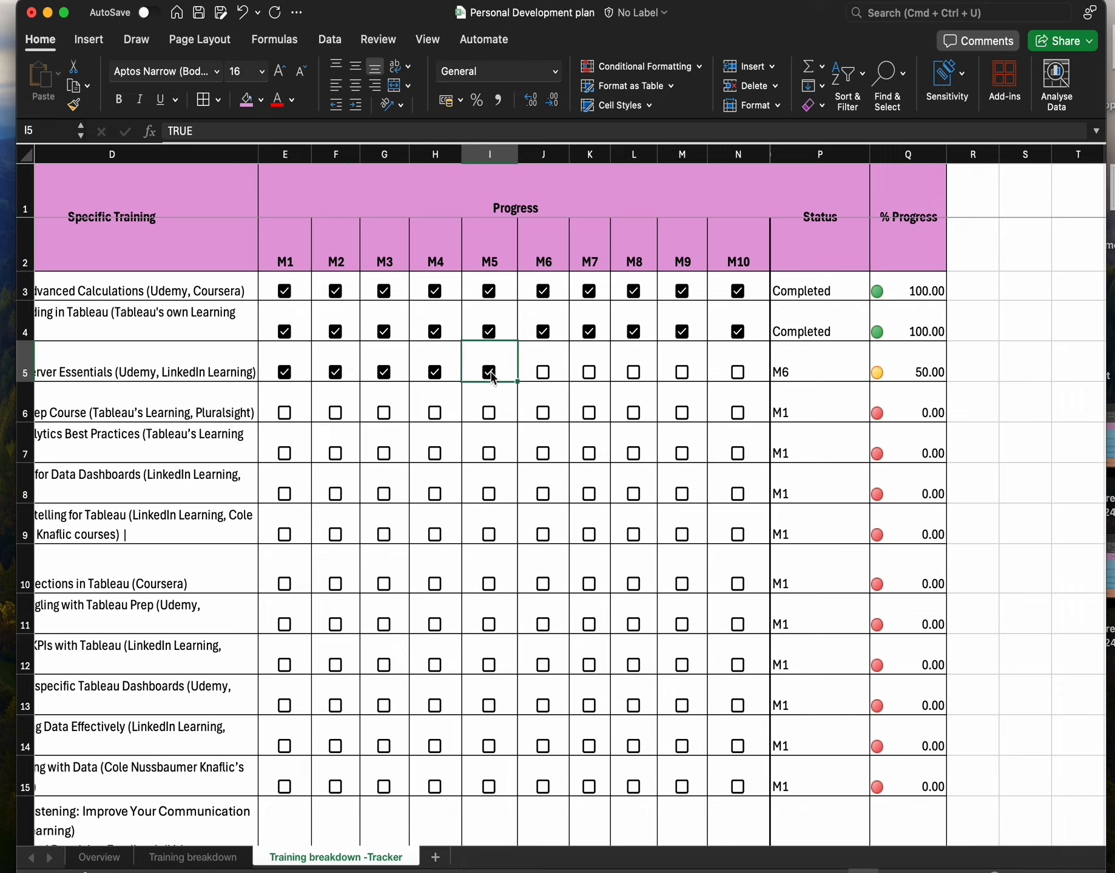
{"action": "left_click", "coordinate": [548, 376]}
{"action": "left_click", "coordinate": [546, 375]}
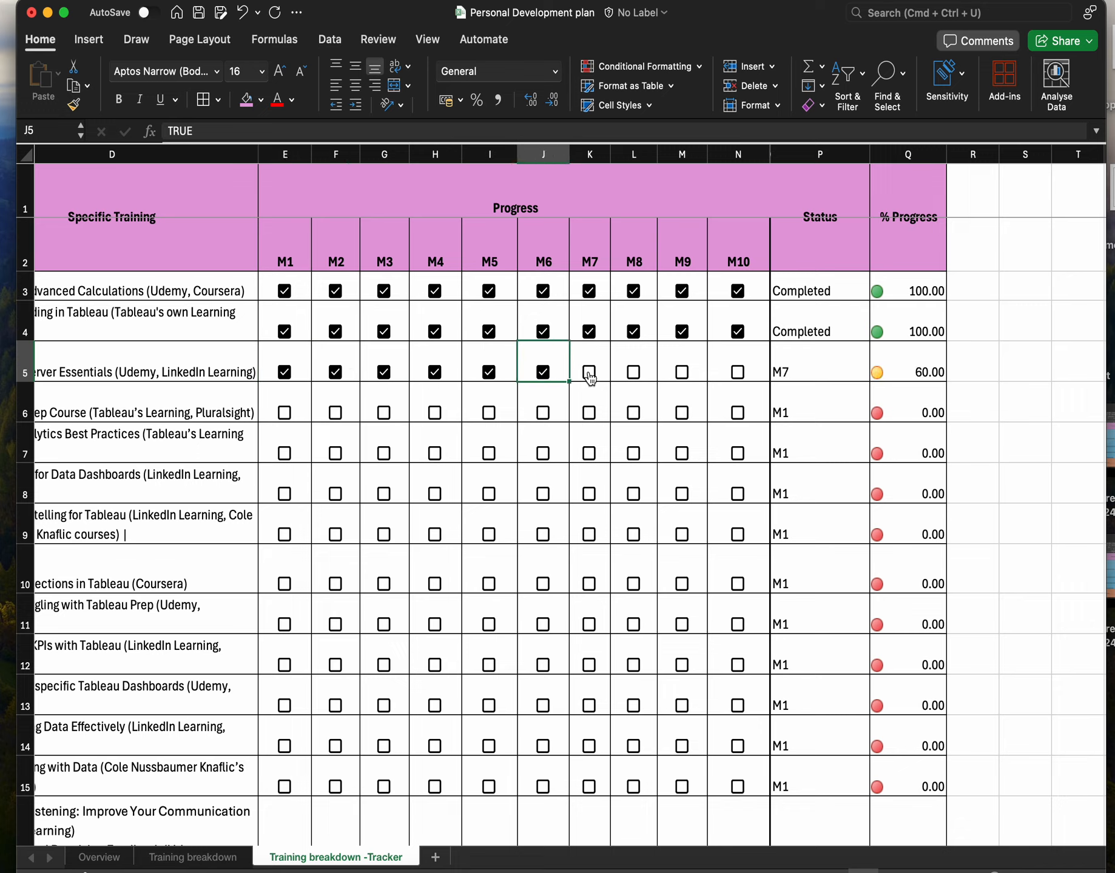
{"action": "left_click", "coordinate": [589, 373]}
{"action": "left_click", "coordinate": [635, 373]}
{"action": "left_click", "coordinate": [682, 374]}
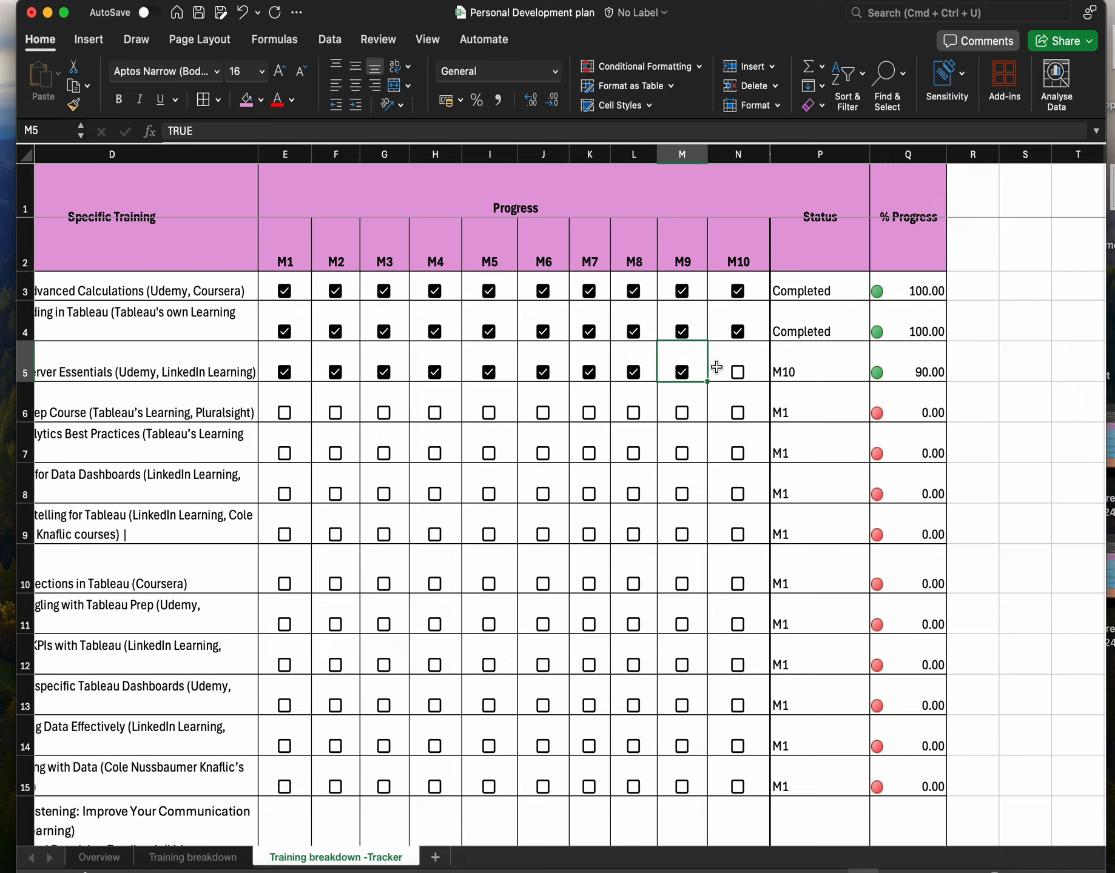
{"action": "left_click", "coordinate": [737, 372]}
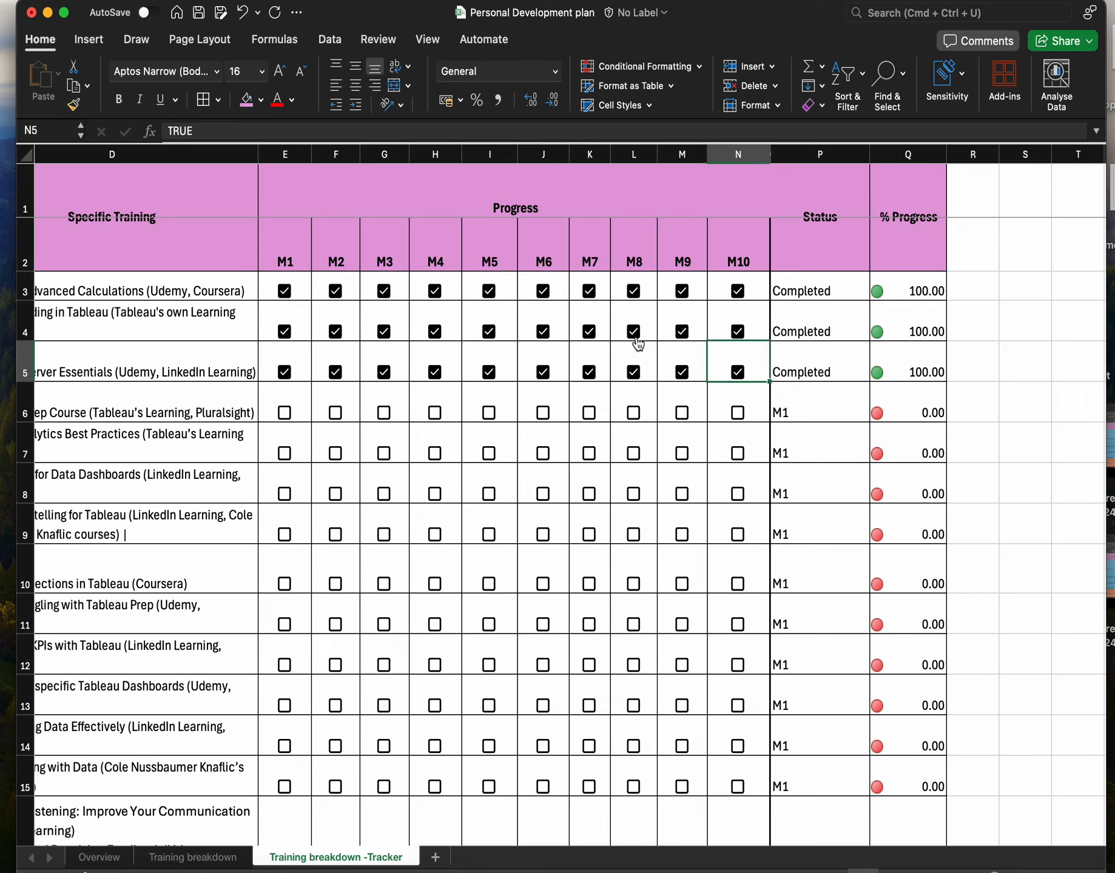
- Toggle the M1 checkbox in row 6 on and off, and look over the tracker's remaining rows
{"action": "left_click", "coordinate": [287, 418]}
{"action": "left_click", "coordinate": [286, 418]}
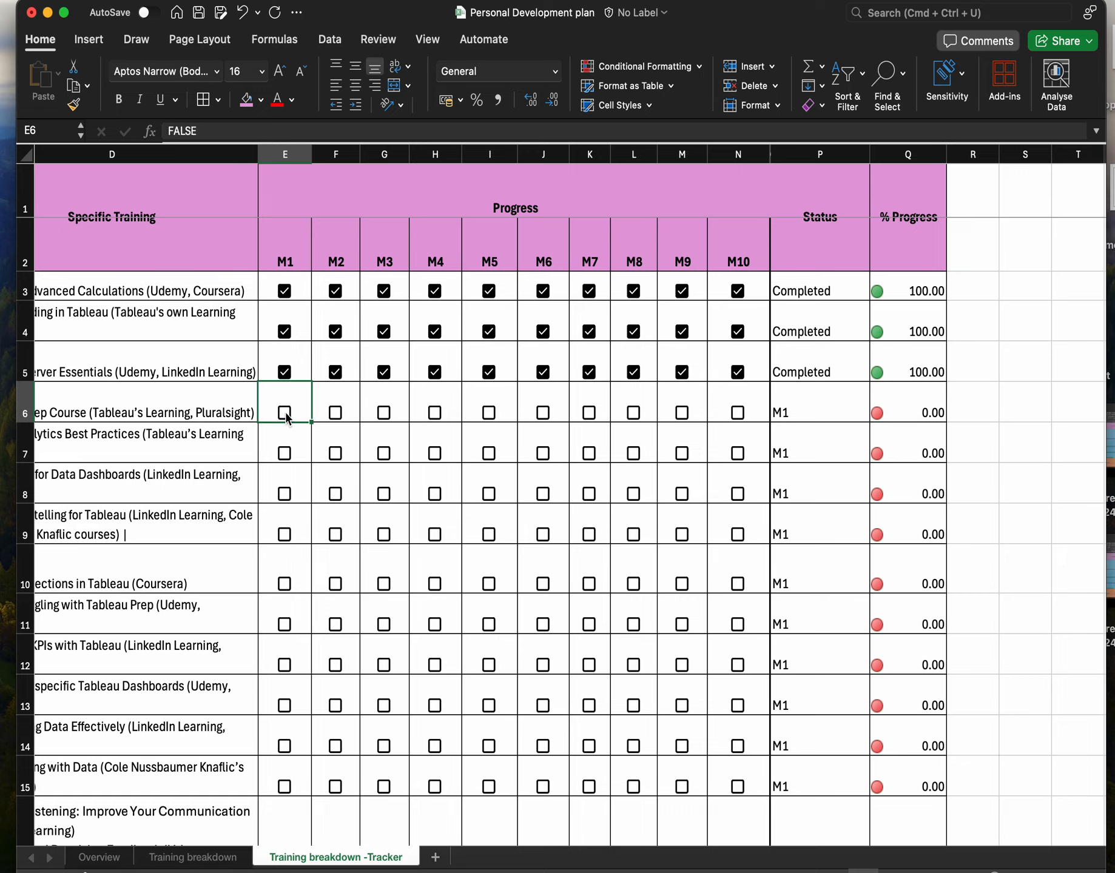
{"action": "left_click", "coordinate": [287, 418]}
{"action": "left_click", "coordinate": [287, 418]}
{"action": "scroll", "coordinate": [830, 402], "scroll_direction": "down", "scroll_amount": 10}
{"action": "scroll", "coordinate": [830, 403], "scroll_direction": "down", "scroll_amount": 8}
{"action": "scroll", "coordinate": [830, 402], "scroll_direction": "up", "scroll_amount": 15}
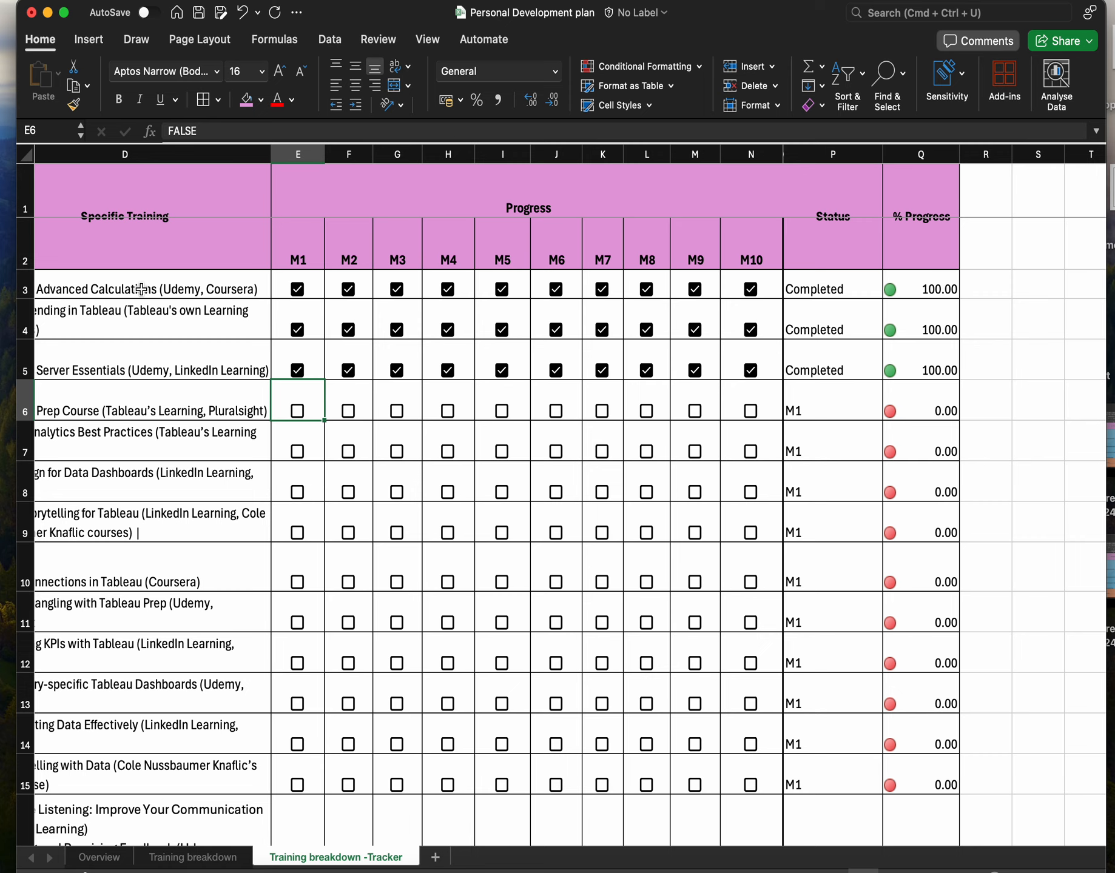
- Select the tracker's data from the first Specific Training cell, D3, across to the Status column and down to row 23
{"action": "scroll", "coordinate": [121, 290], "scroll_direction": "left", "scroll_amount": 4}
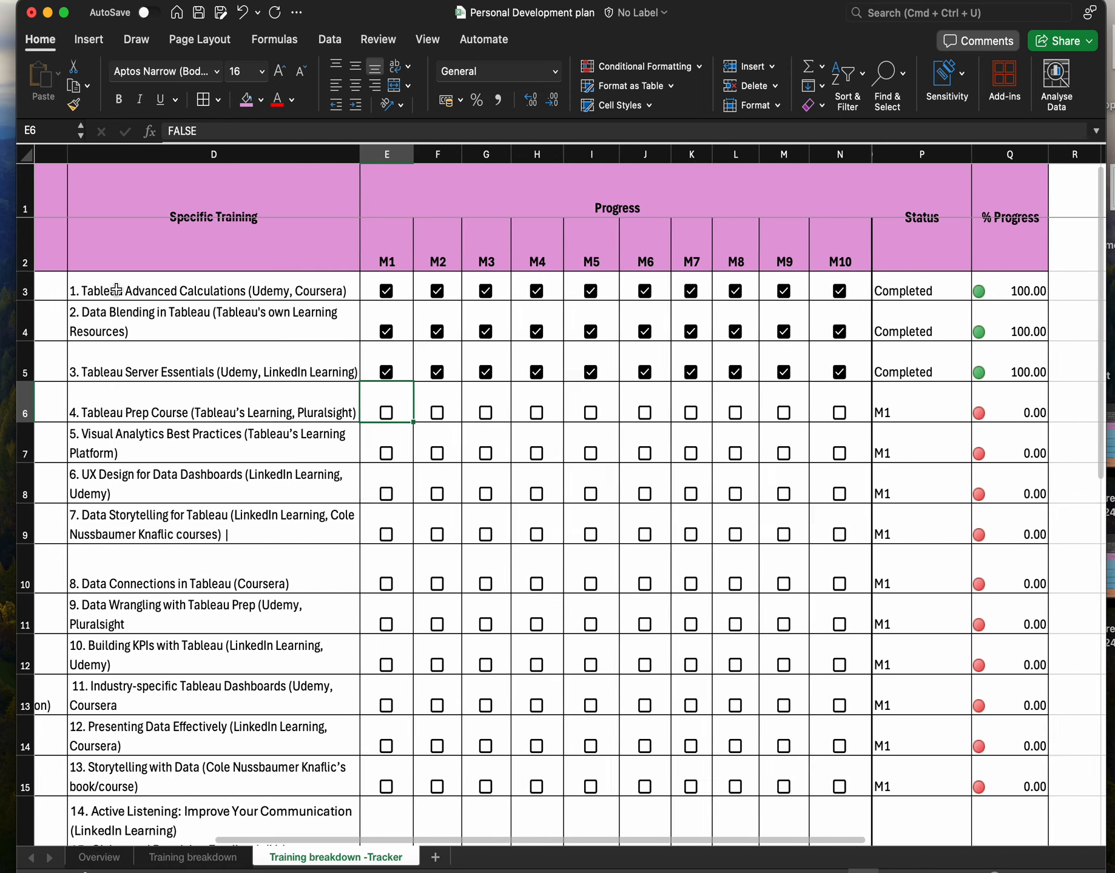
{"action": "left_click", "coordinate": [117, 290]}
{"action": "key", "text": "shift+Right"}
{"action": "key", "text": "shift+Right"}
{"action": "key", "text": "shift+Right"}
{"action": "key", "text": "shift+Right"}
{"action": "key", "text": "shift+Right"}
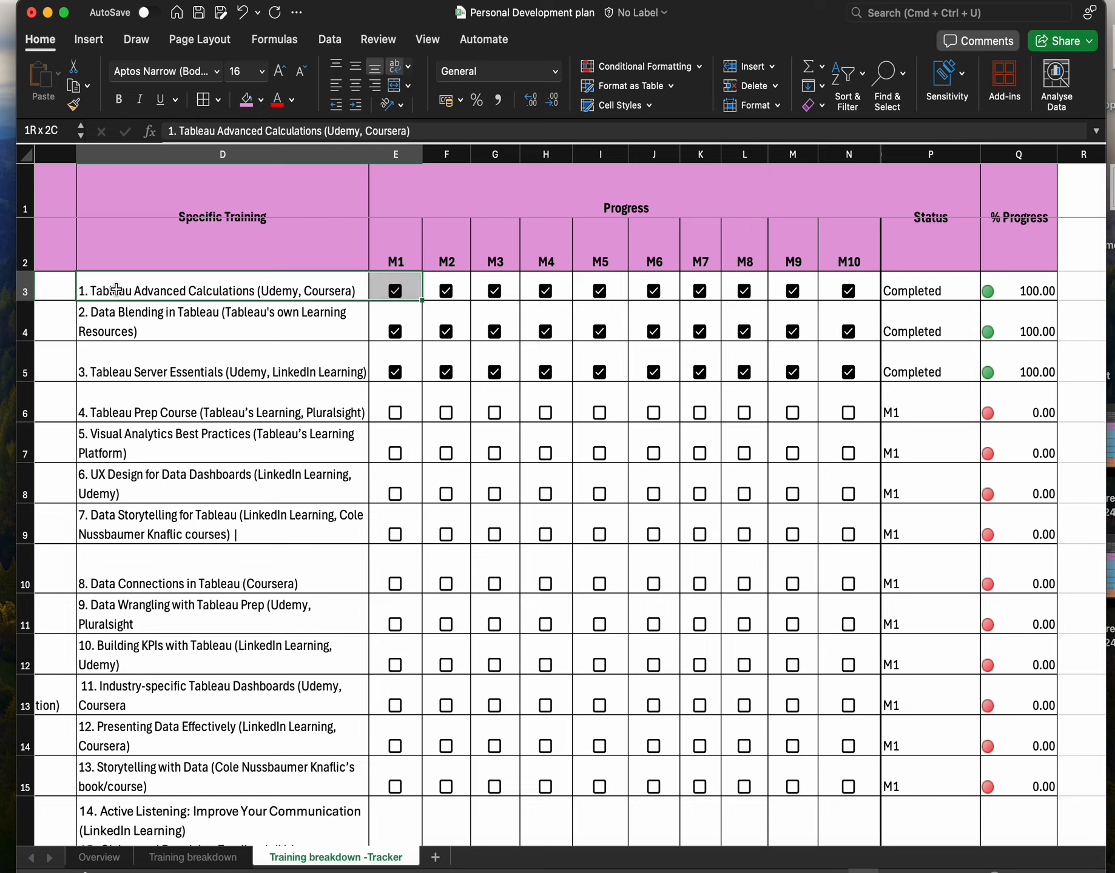
{"action": "key", "text": "shift+Right"}
{"action": "key", "text": "shift+Right"}
{"action": "key", "text": "shift+Right"}
{"action": "key", "text": "shift+Right"}
{"action": "key", "text": "shift+Right"}
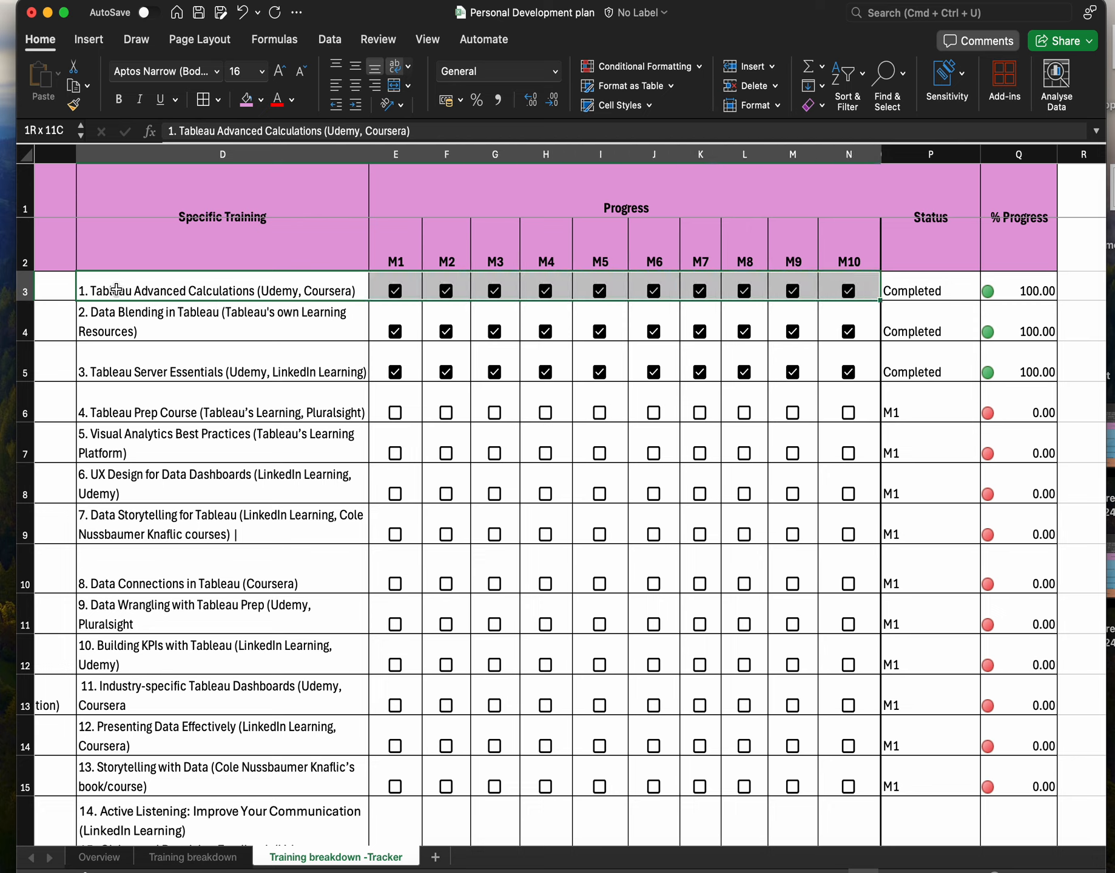
{"action": "key", "text": "shift+Right"}
{"action": "key", "text": "shift+Down"}
{"action": "key", "text": "shift+Down"}
{"action": "key", "text": "shift+Down"}
{"action": "key", "text": "shift+Down"}
{"action": "key", "text": "shift+Down"}
{"action": "key", "text": "shift+Down"}
{"action": "key", "text": "shift+Down"}
{"action": "key", "text": "shift+Down"}
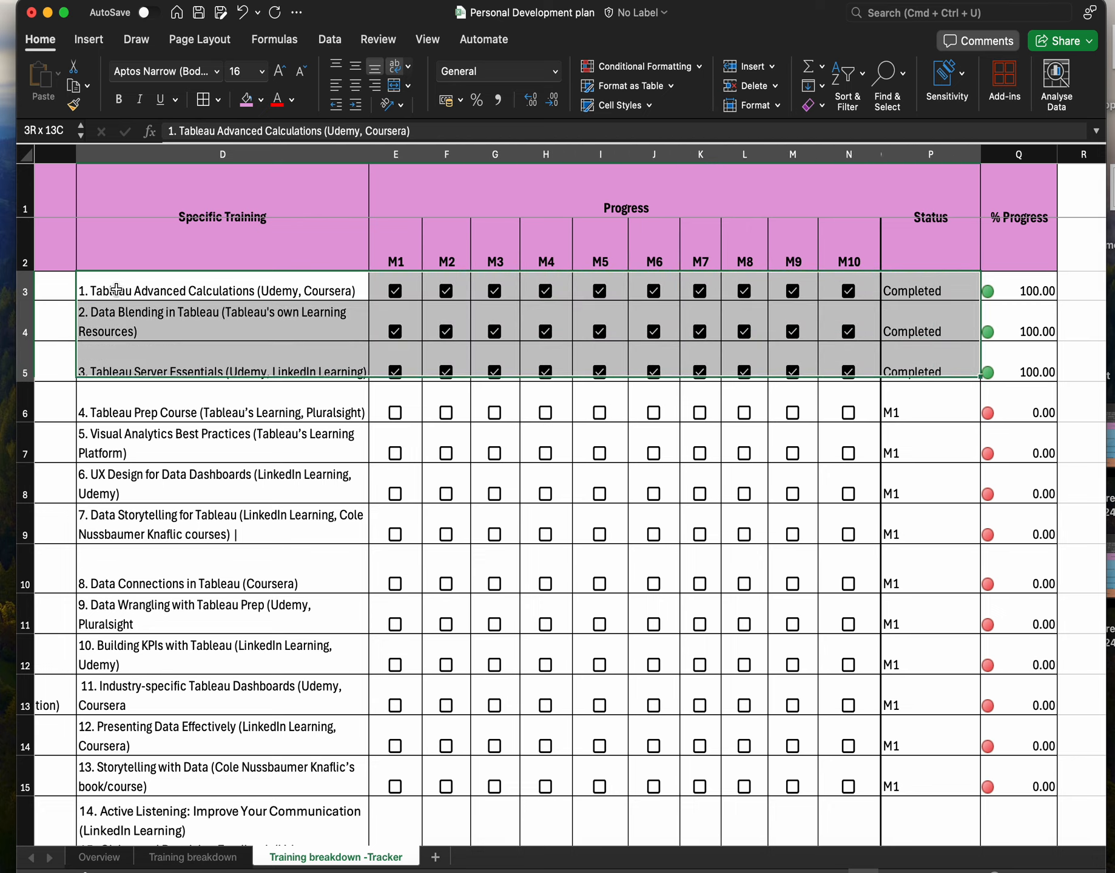
{"action": "key", "text": "shift+Down"}
{"action": "key", "text": "shift+Down"}
{"action": "key", "text": "shift+Down"}
{"action": "key", "text": "shift+Down"}
{"action": "key", "text": "shift+Down"}
{"action": "key", "text": "shift+Down"}
{"action": "key", "text": "shift+Down"}
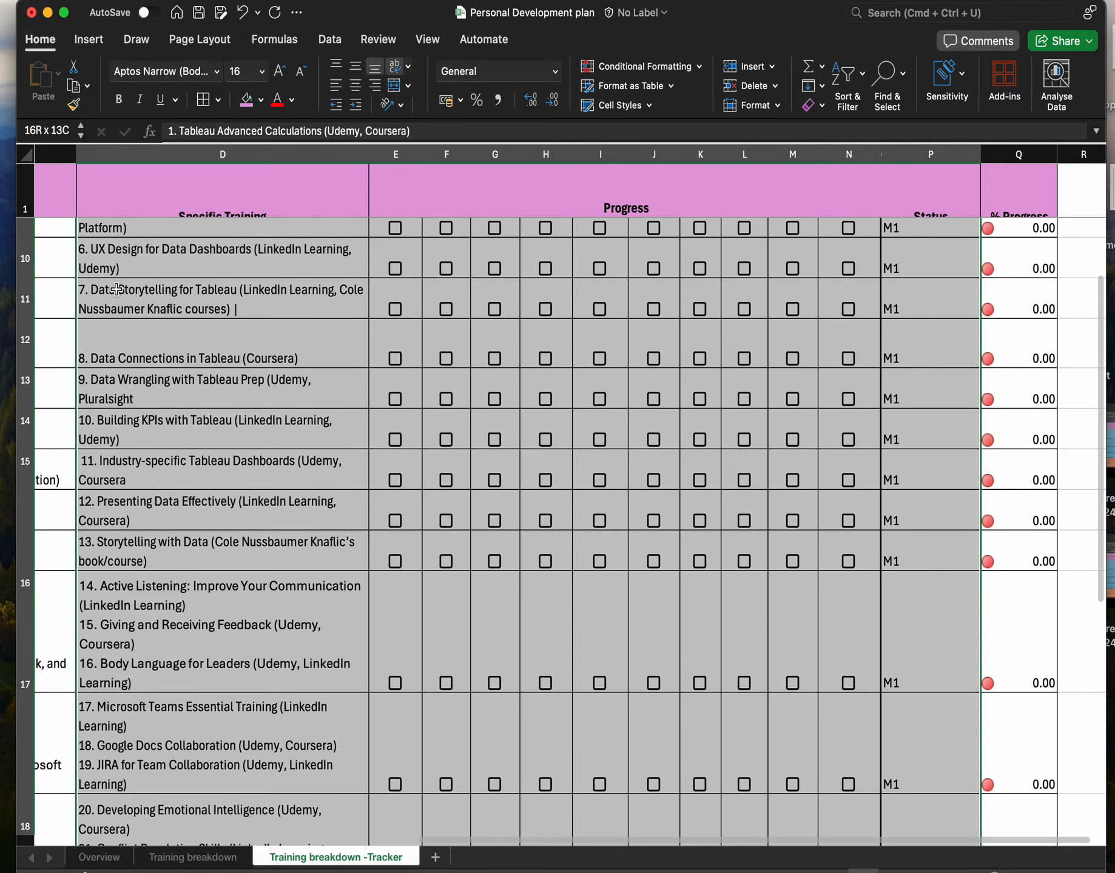
{"action": "key", "text": "shift+Down"}
{"action": "key", "text": "shift+Down"}
{"action": "key", "text": "shift+Down"}
{"action": "key", "text": "shift+Down"}
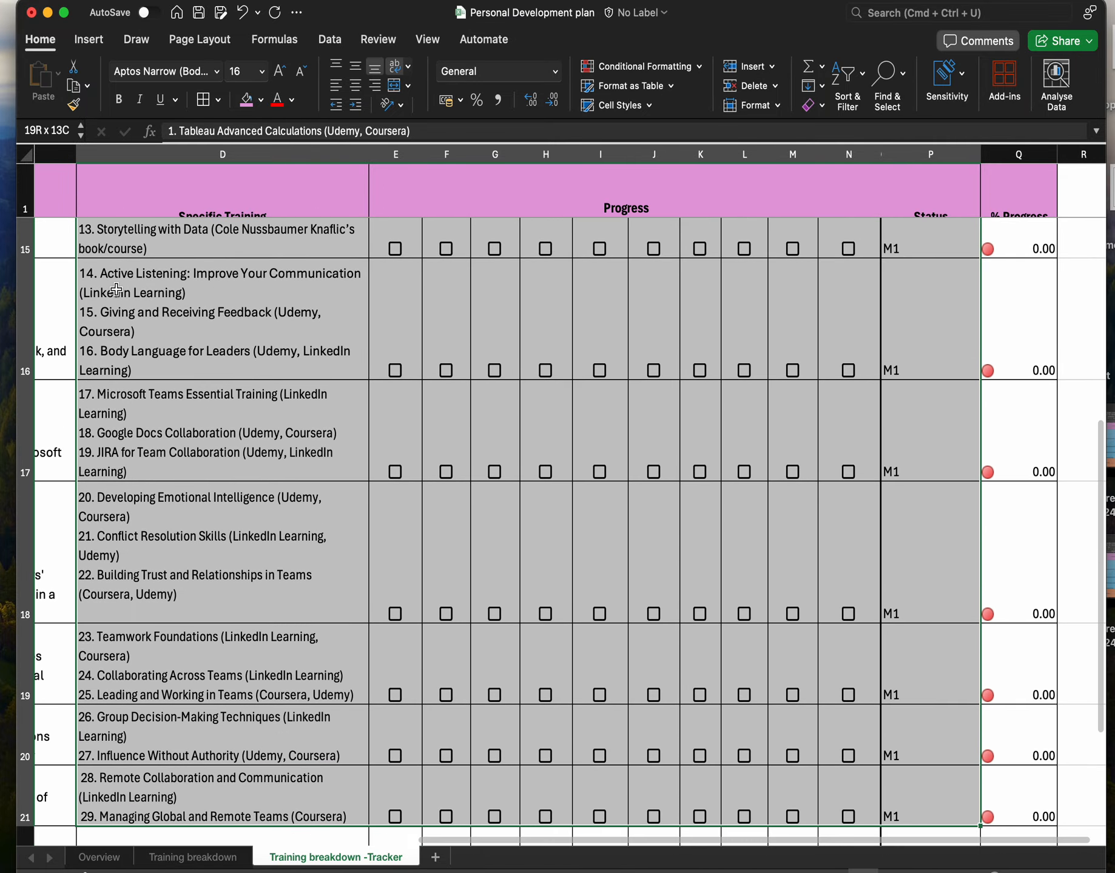
{"action": "key", "text": "shift+Down"}
{"action": "key", "text": "shift+Down"}
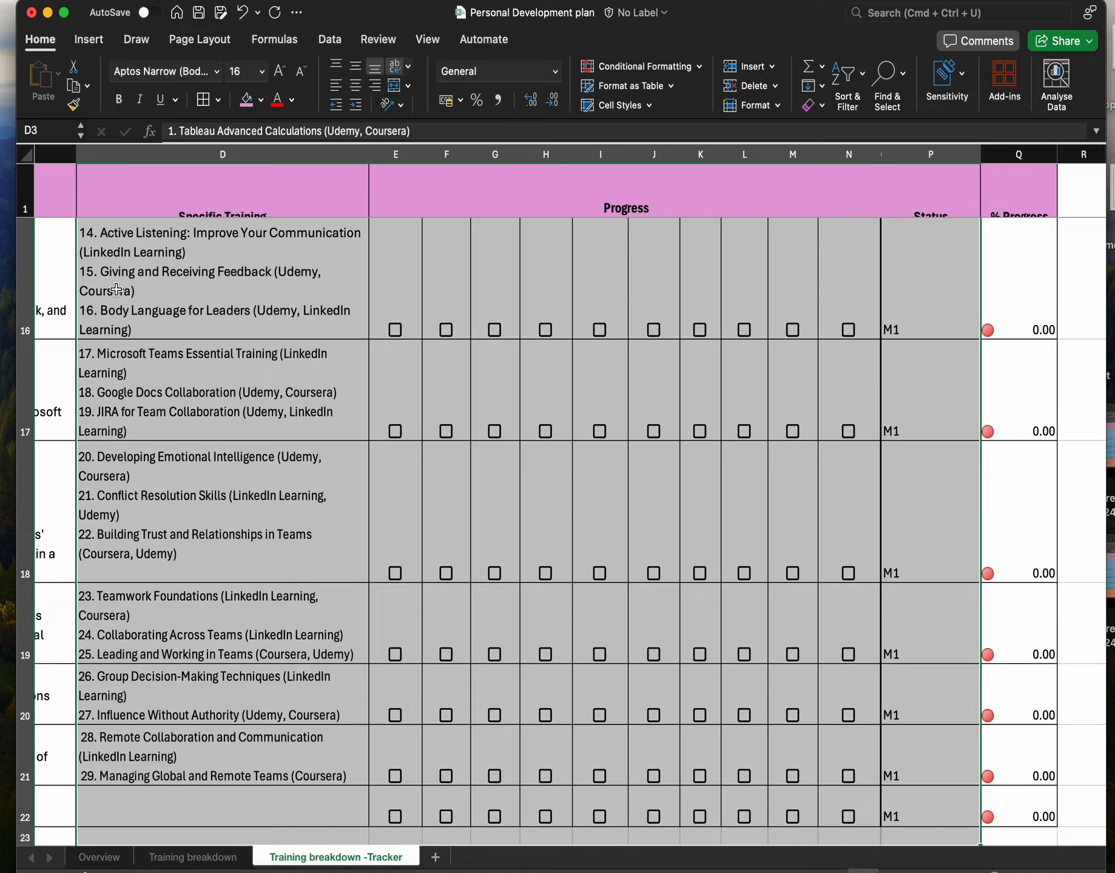
- Shorten the tracker selection by one row so it covers D3 through the Status column down to row 22
{"action": "key", "text": "shift+Up"}
{"action": "key", "text": "shift+Up"}
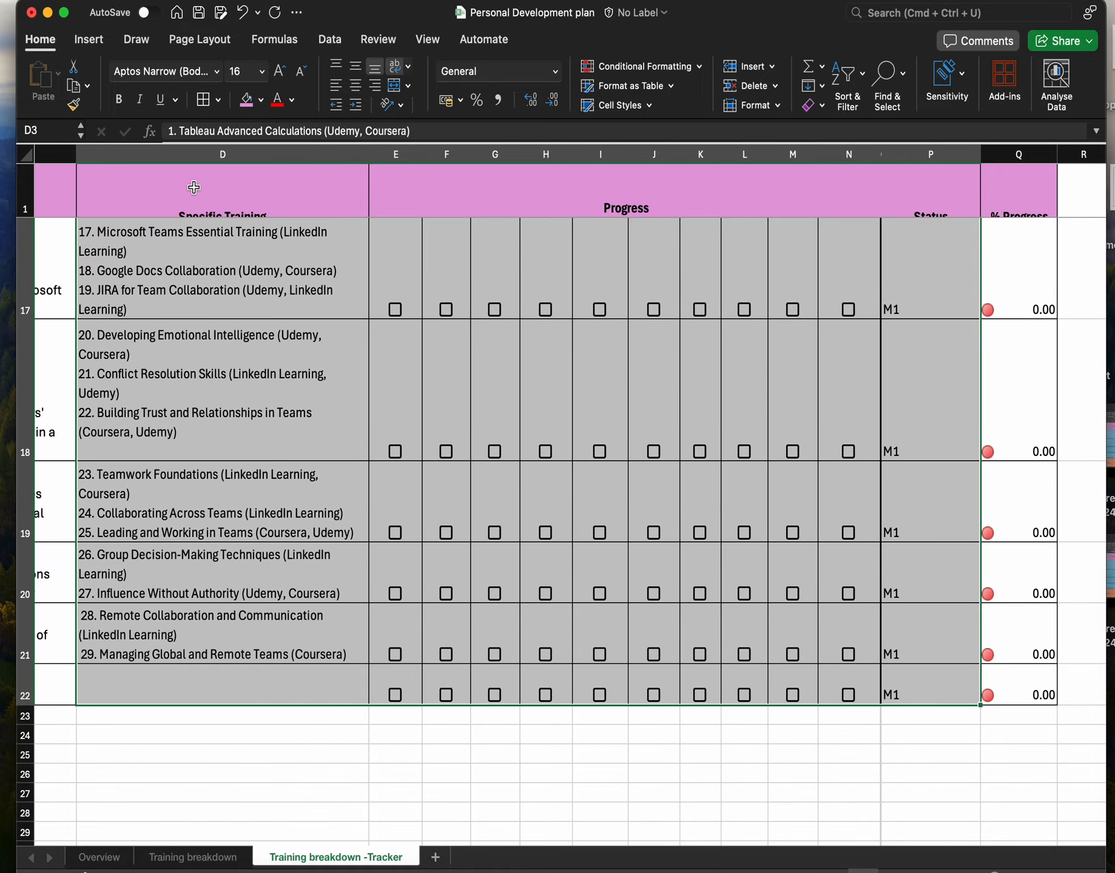
{"action": "scroll", "coordinate": [372, 346], "scroll_direction": "up", "scroll_amount": 10}
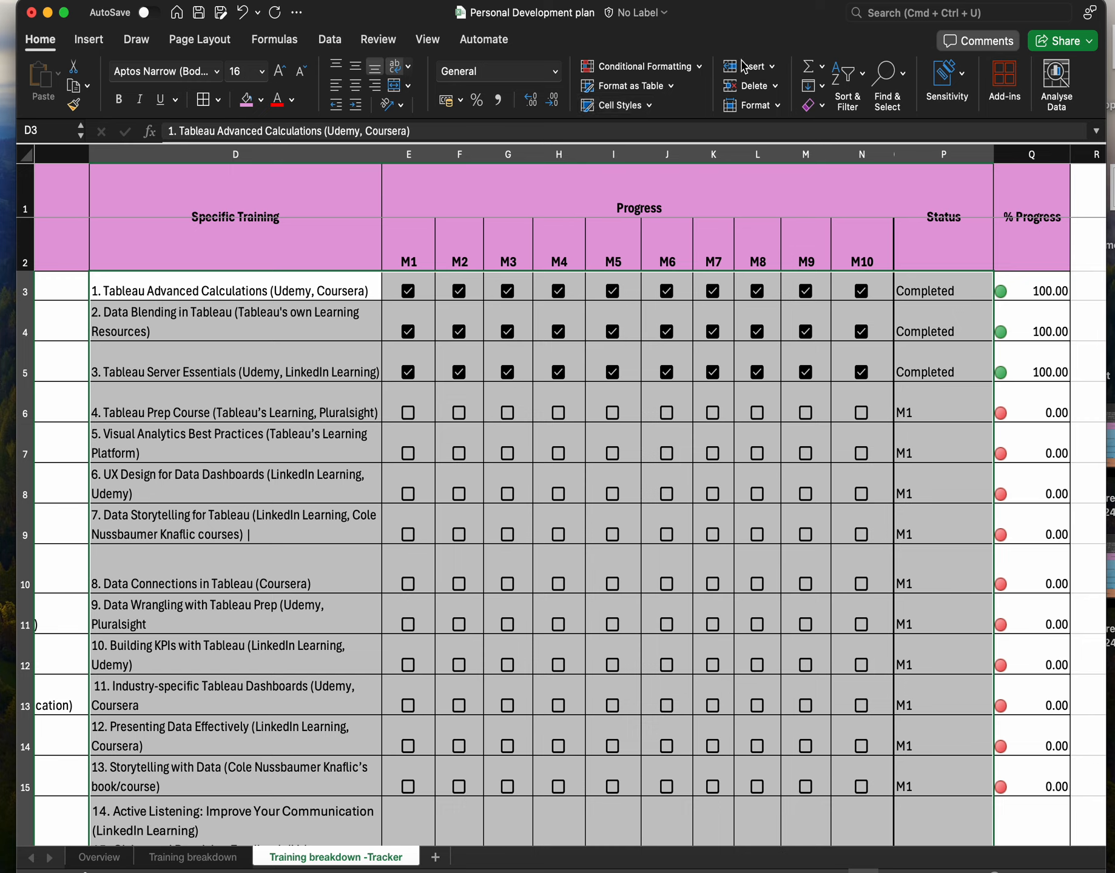
- Start a new Classic conditional formatting rule for the selection that uses a formula to determine which cells to format
{"action": "left_click", "coordinate": [698, 68]}
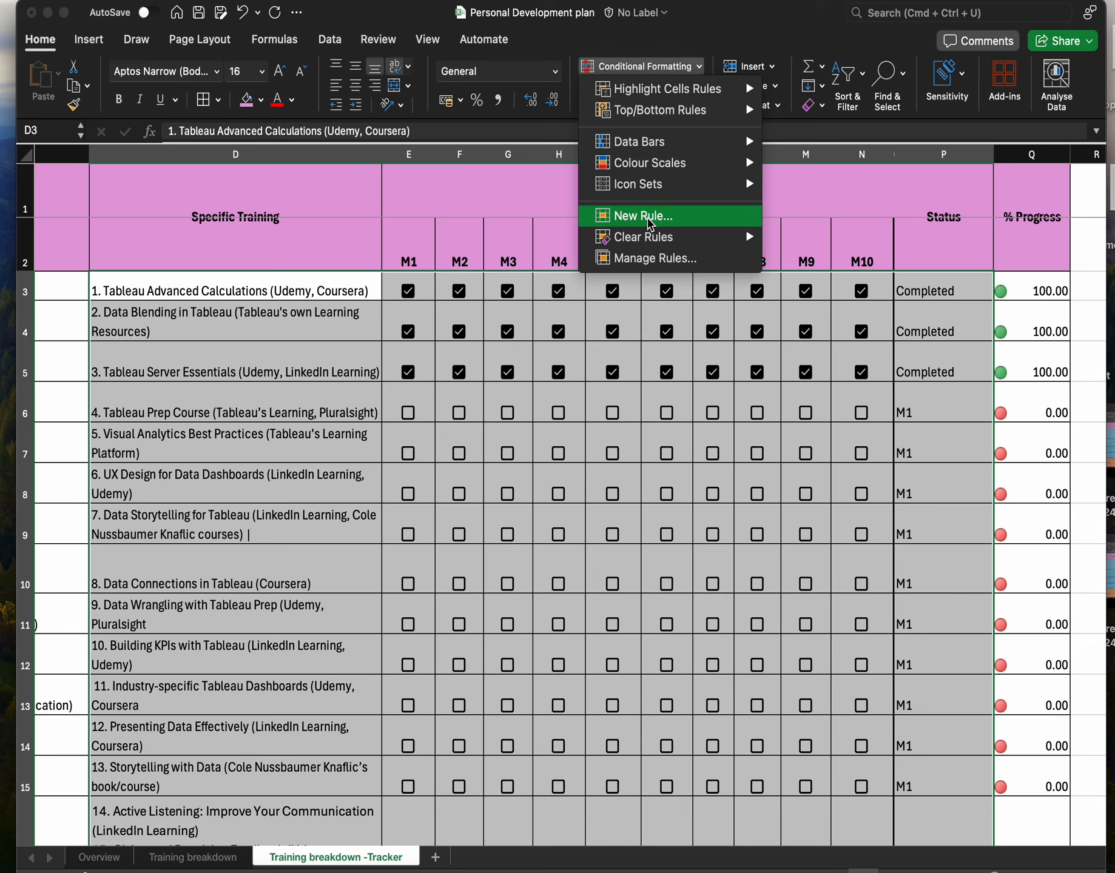
{"action": "left_click", "coordinate": [662, 224]}
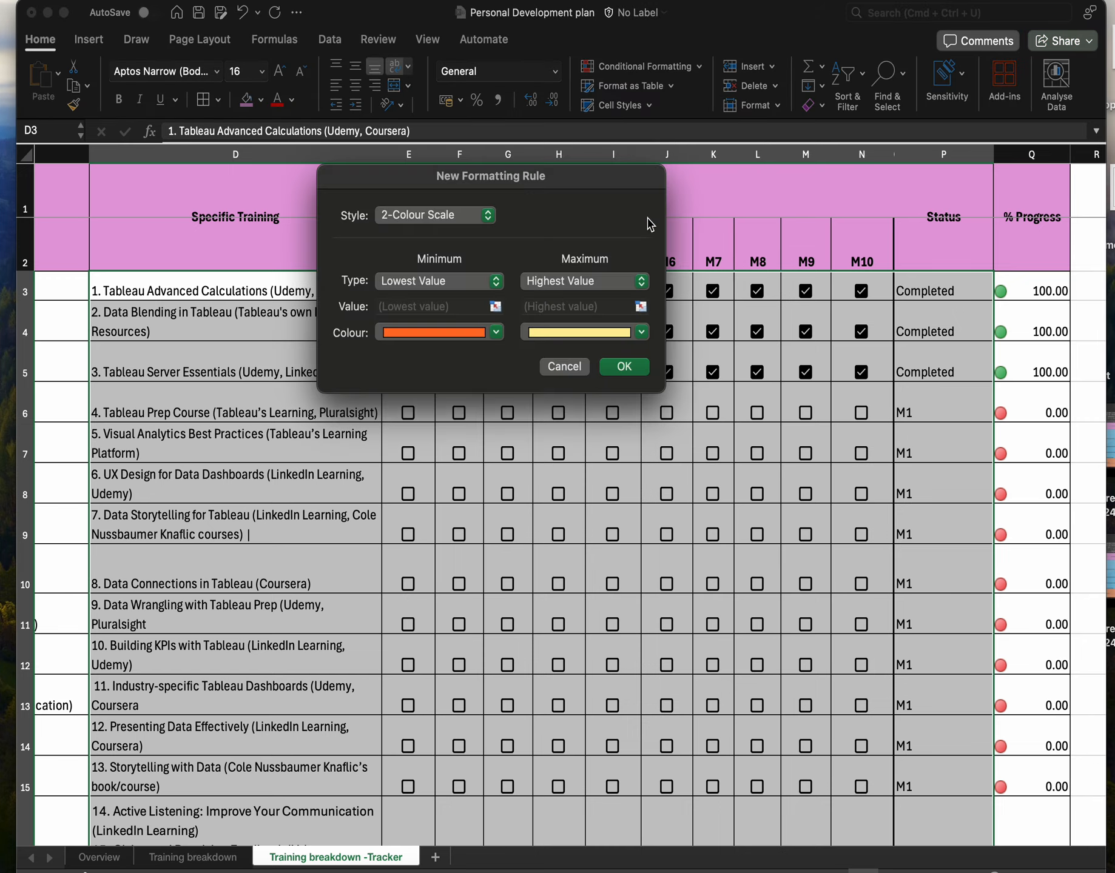
{"action": "left_click", "coordinate": [490, 216]}
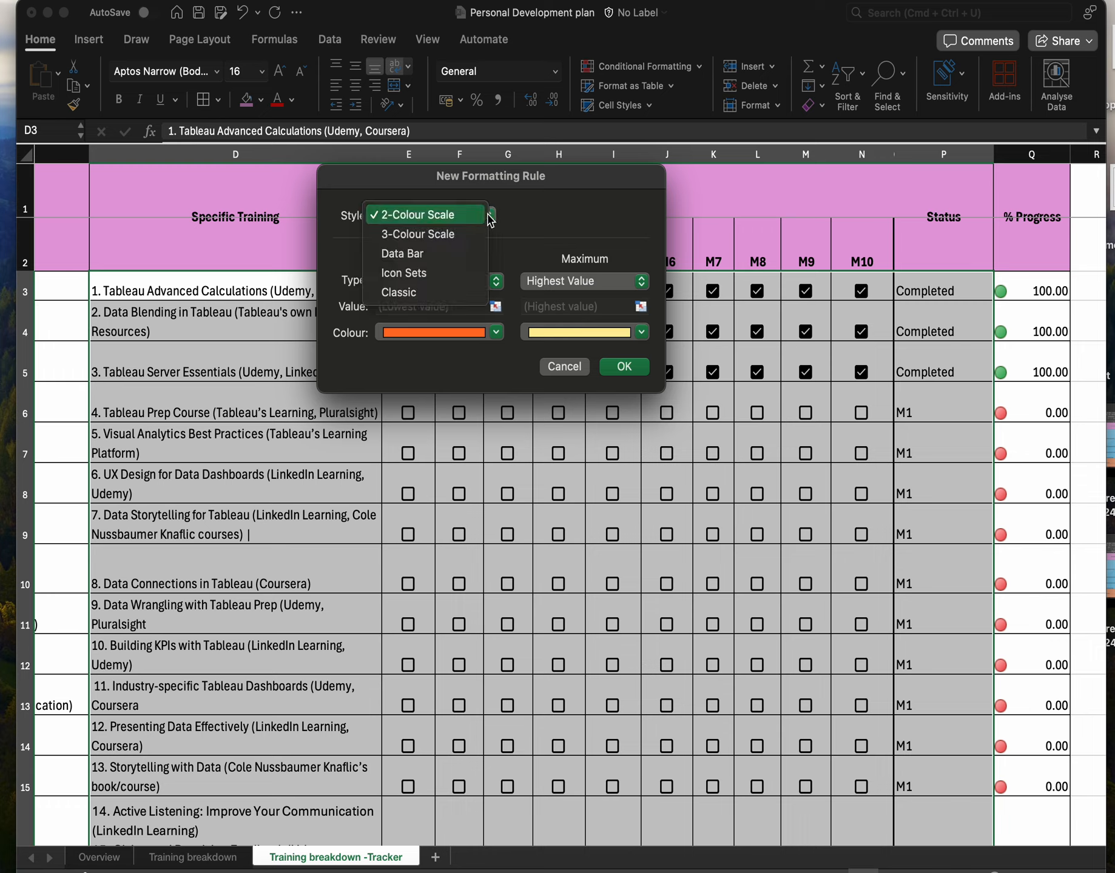
{"action": "left_click", "coordinate": [411, 290]}
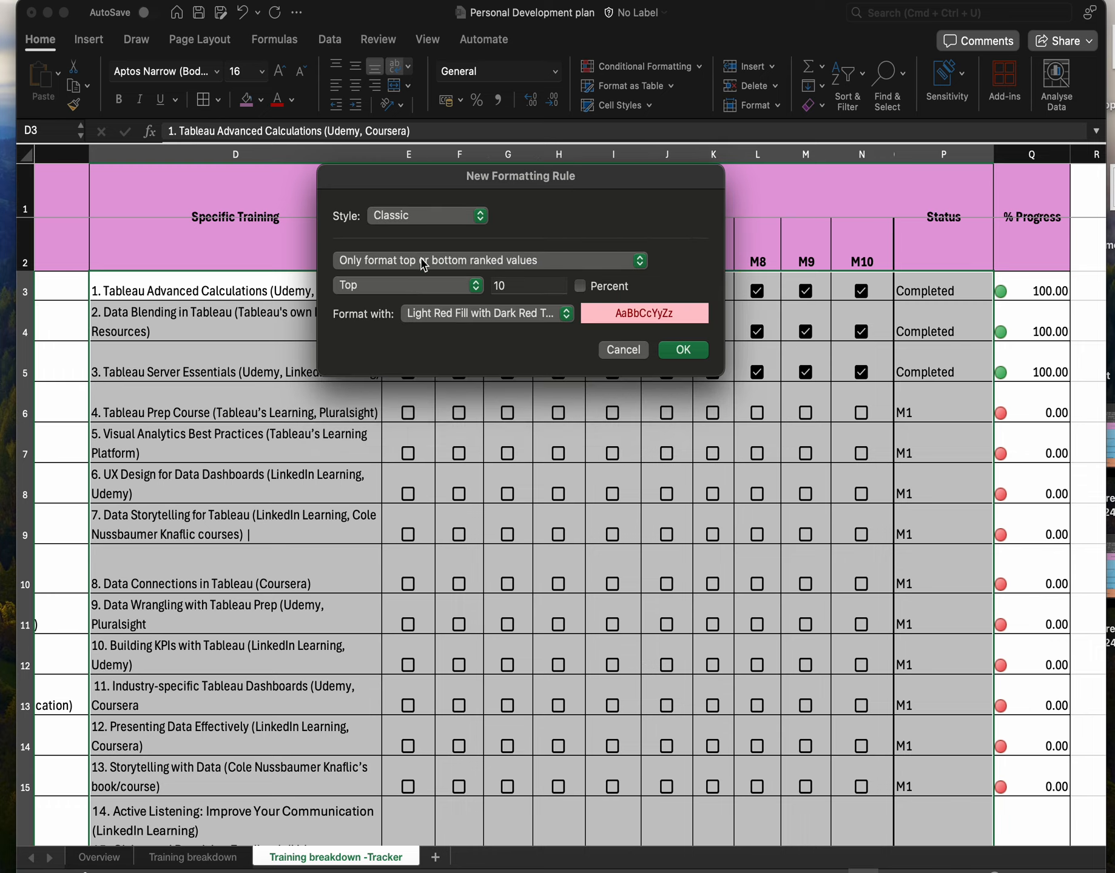
{"action": "left_click", "coordinate": [423, 262]}
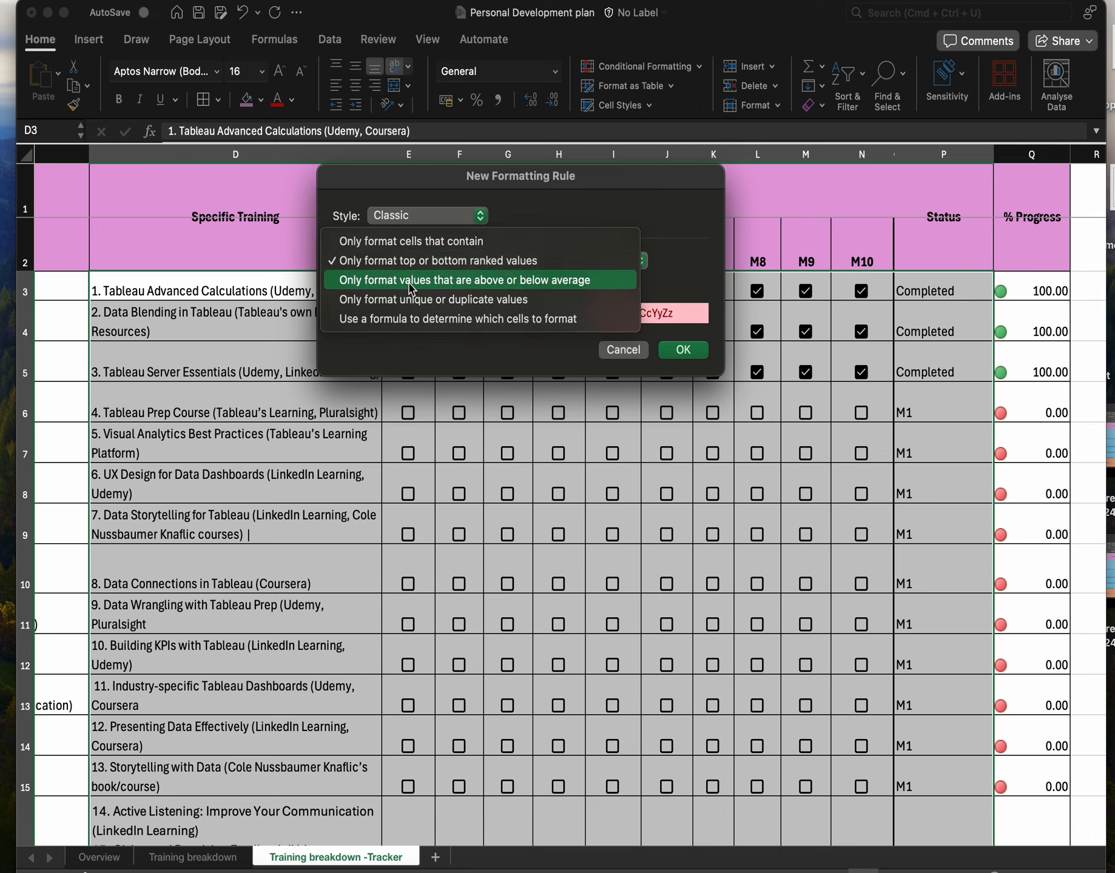
{"action": "left_click", "coordinate": [401, 321]}
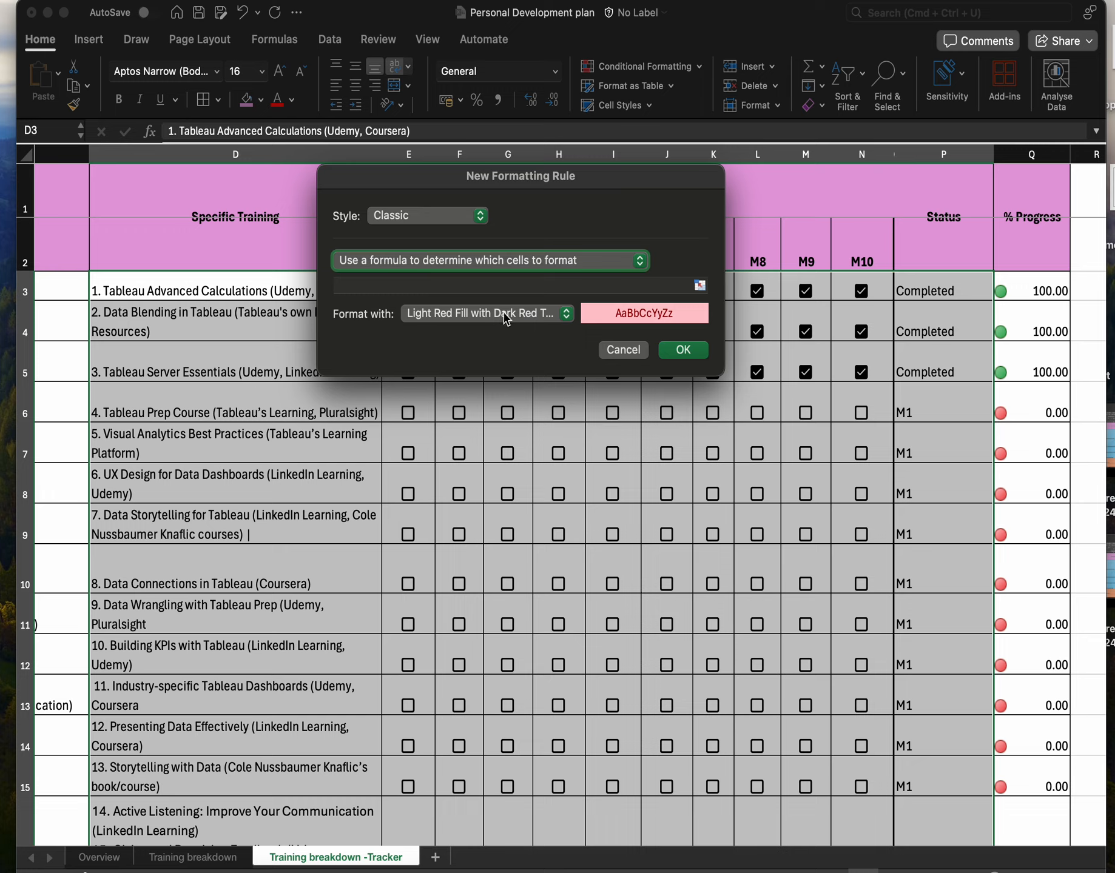
- Give the new rule a customised format with the Strikethrough font effect
{"action": "left_click", "coordinate": [506, 315]}
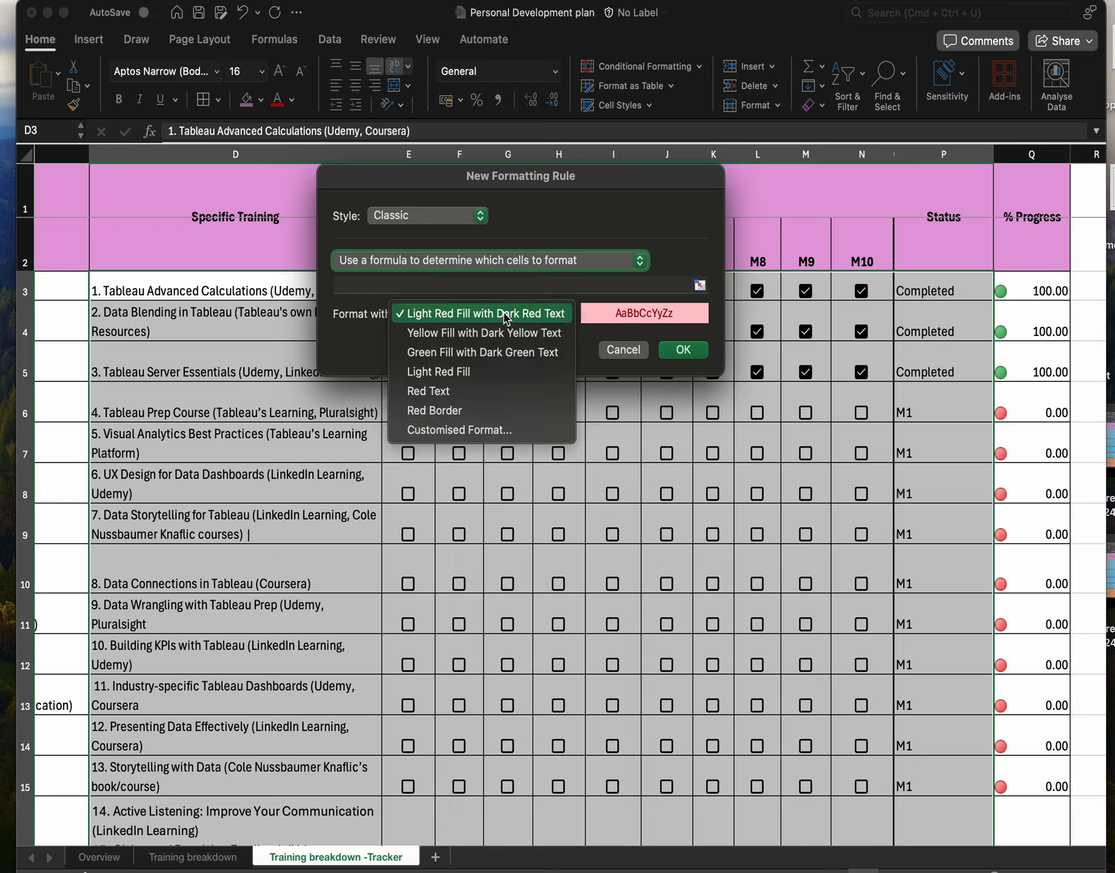
{"action": "left_click", "coordinate": [467, 429]}
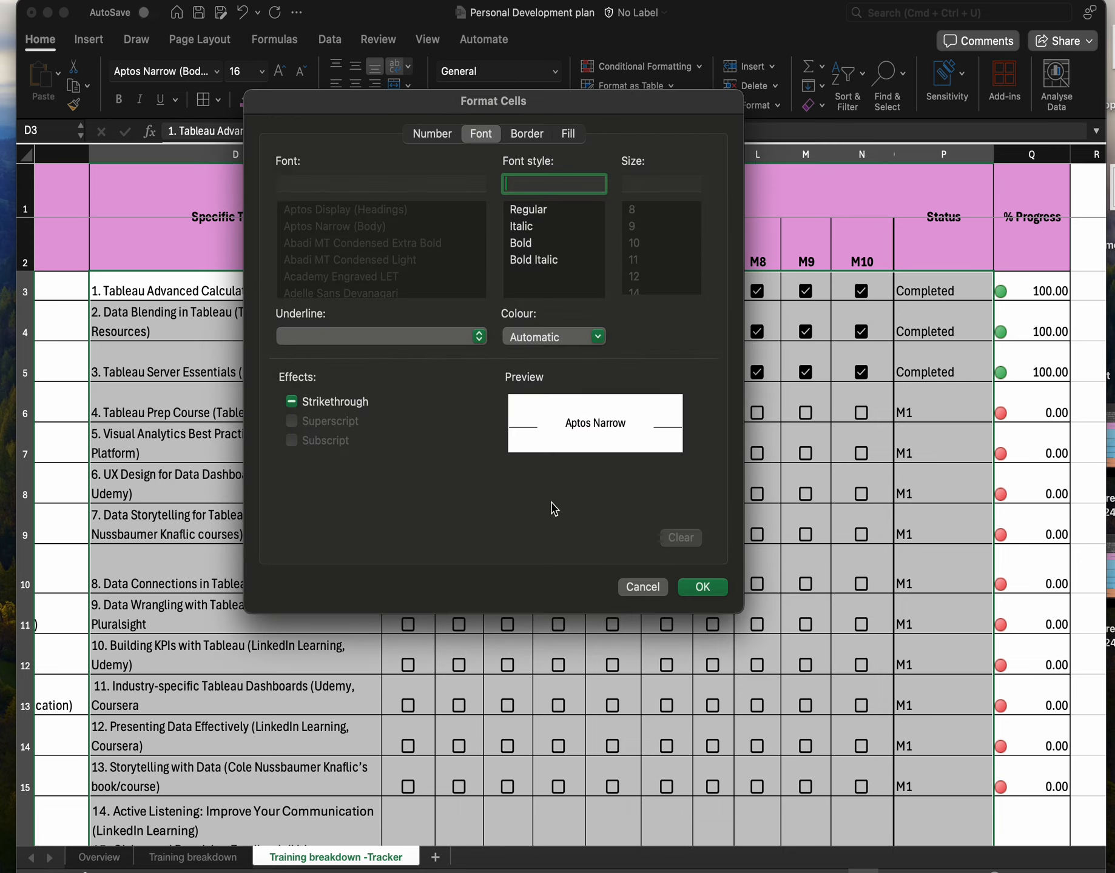
{"action": "left_click", "coordinate": [643, 587]}
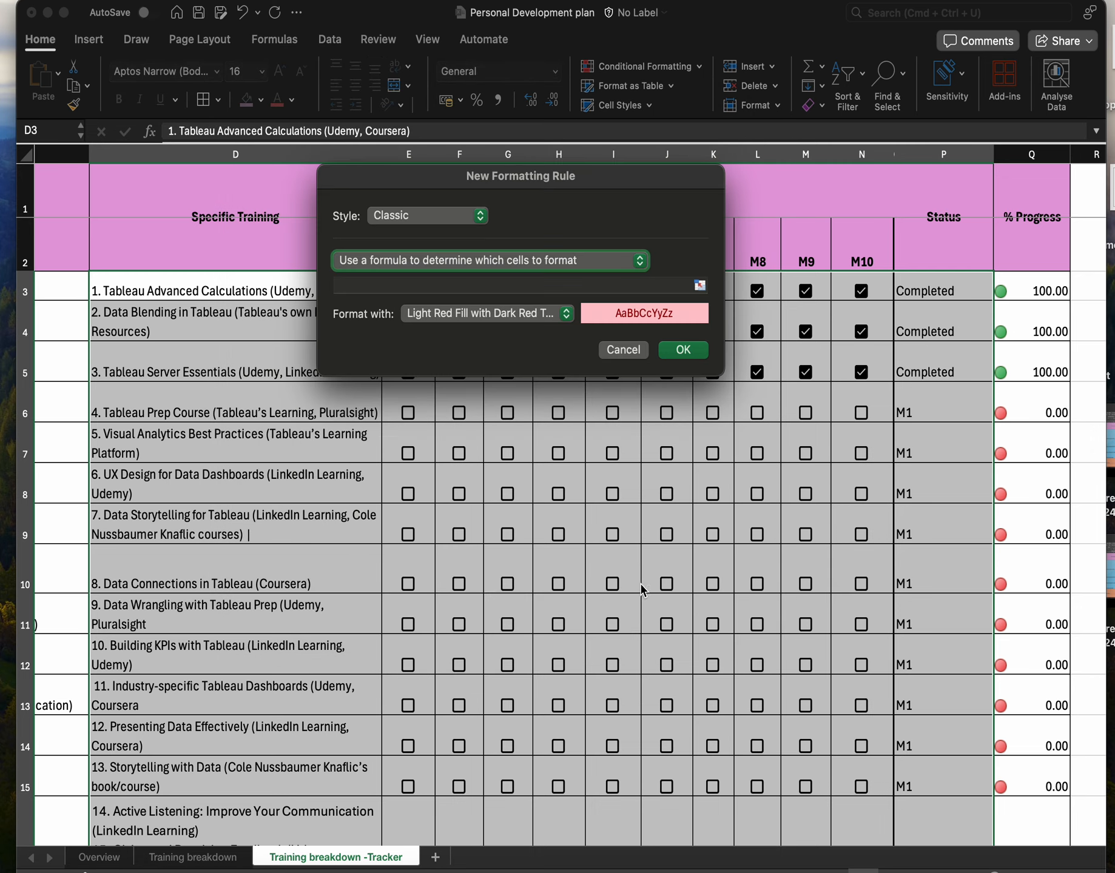
{"action": "left_click", "coordinate": [479, 310]}
{"action": "left_click", "coordinate": [449, 432]}
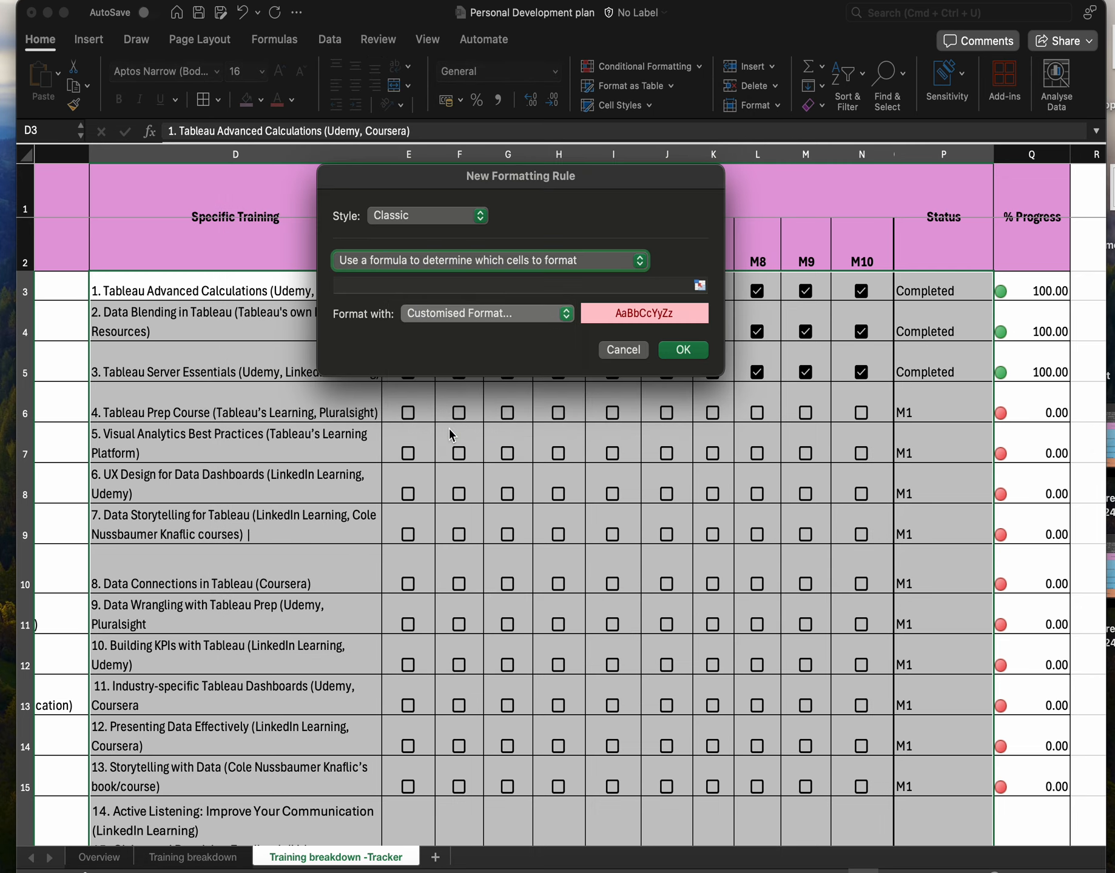
{"action": "left_click", "coordinate": [292, 403]}
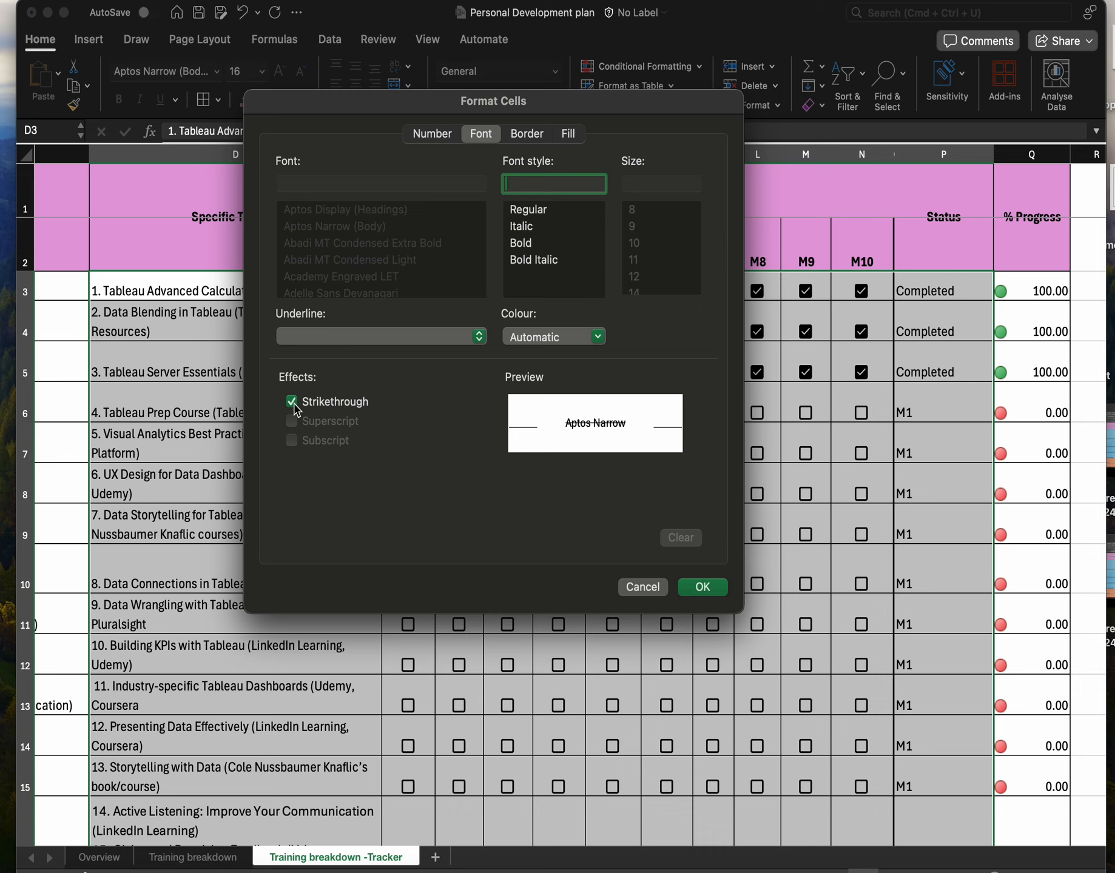
{"action": "left_click", "coordinate": [702, 587]}
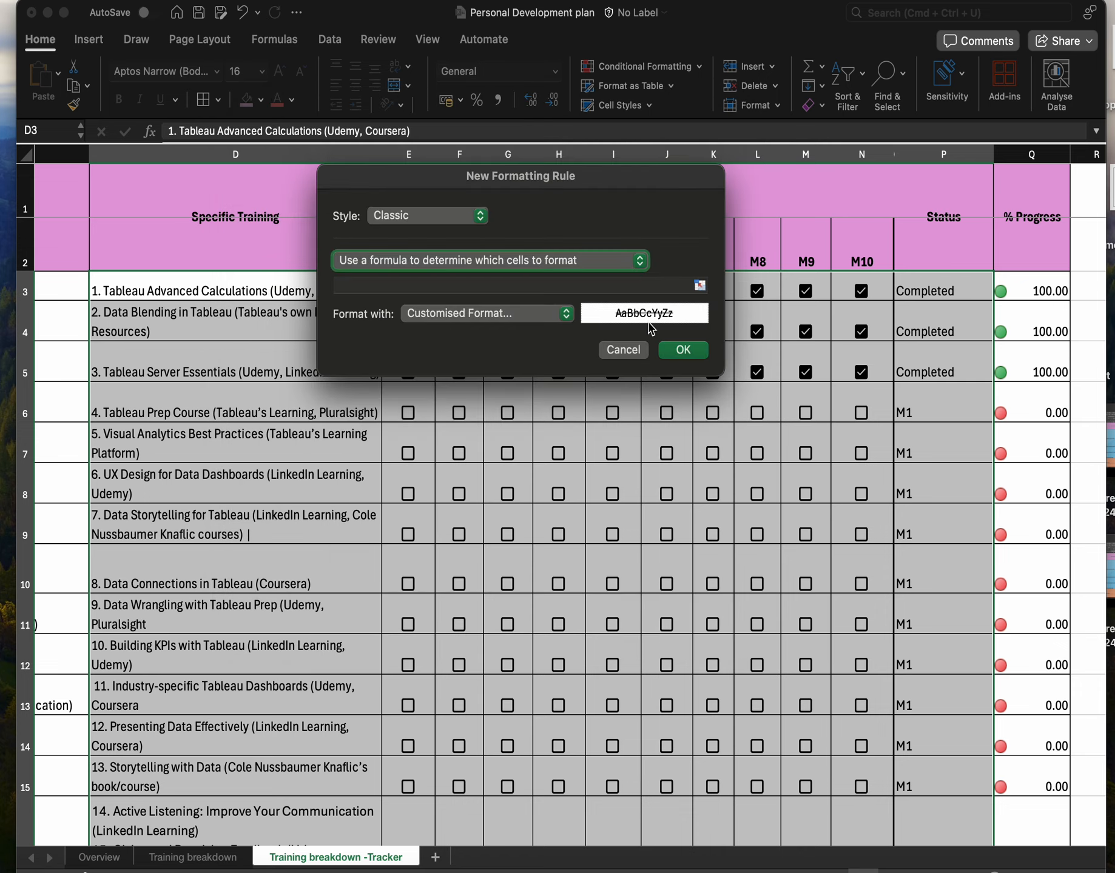
- Enter =$P3 as the rule's formula, with the column locked and the row relative, and create the rule
{"action": "left_click", "coordinate": [419, 287]}
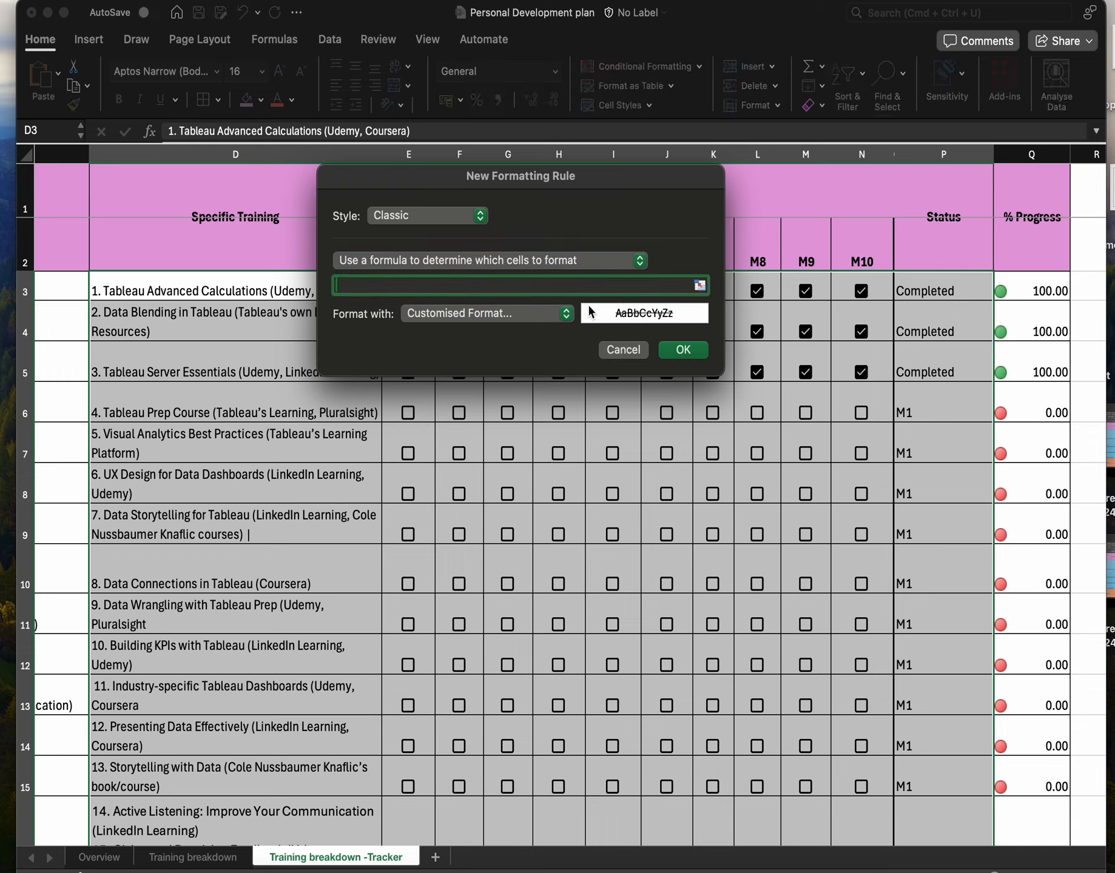
{"action": "left_click", "coordinate": [917, 290]}
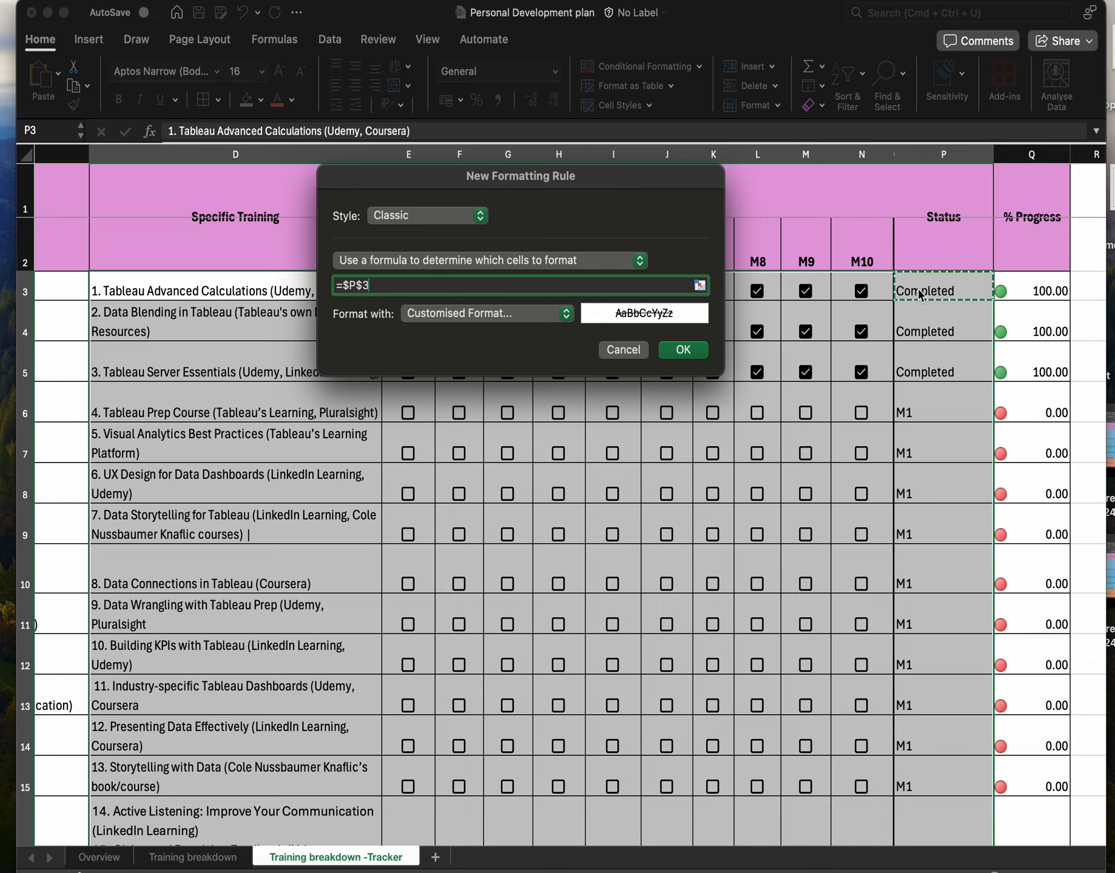
{"action": "left_click", "coordinate": [364, 285]}
{"action": "key", "text": "BackSpace"}
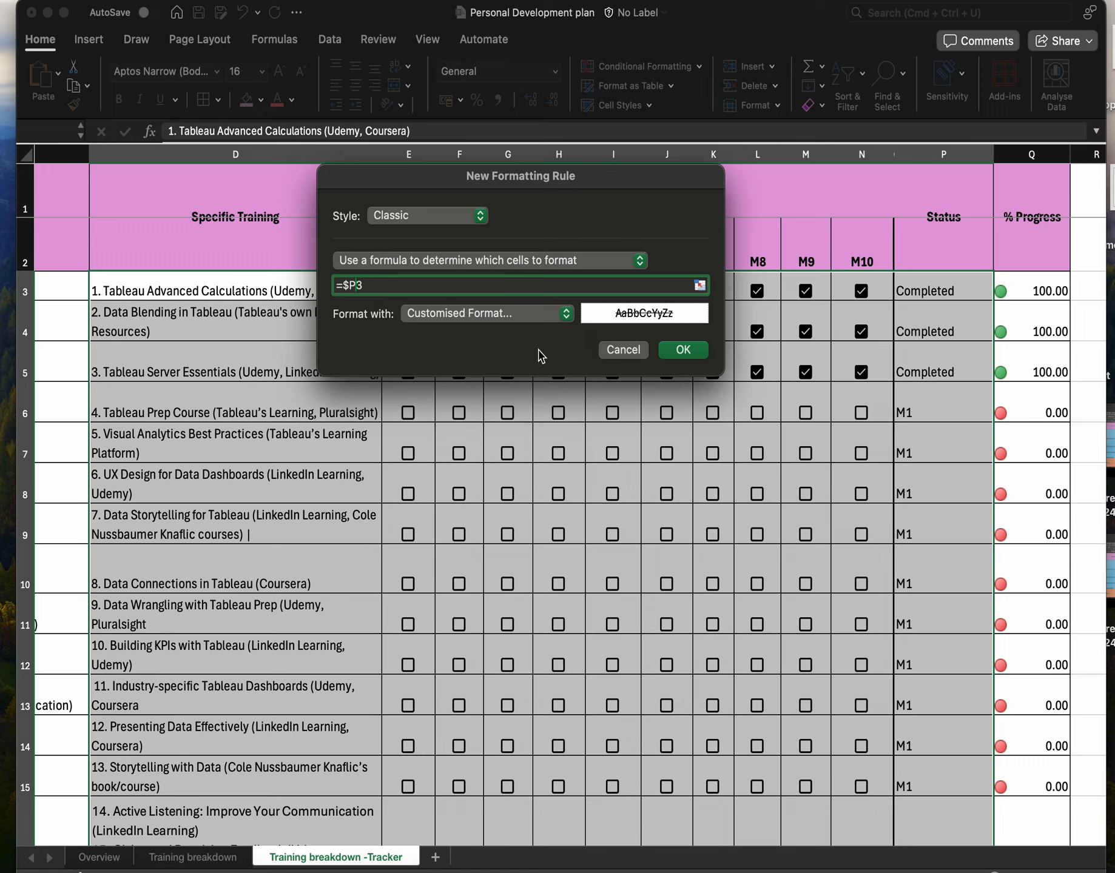
{"action": "left_click", "coordinate": [681, 352]}
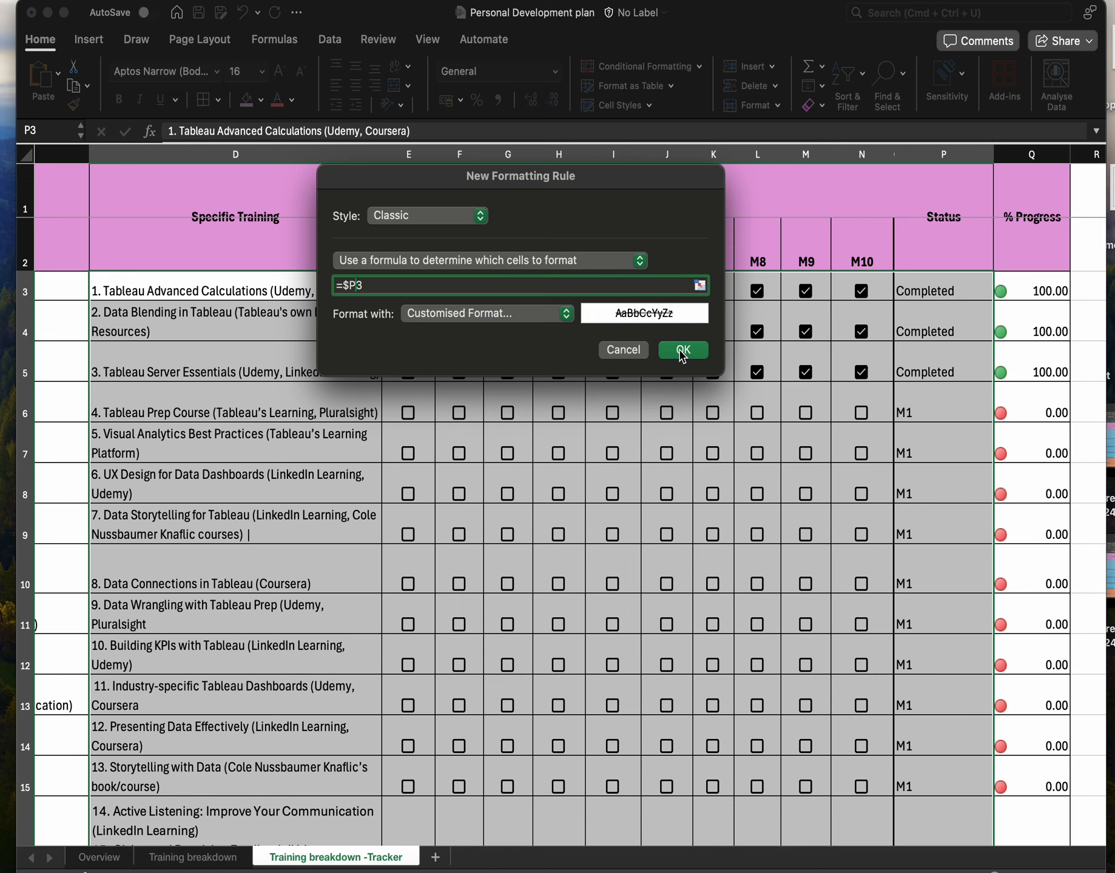
- Edit the existing strikethrough rule so its formula reads =$P3="Completed", and apply it to the sheet
{"action": "left_click", "coordinate": [847, 424]}
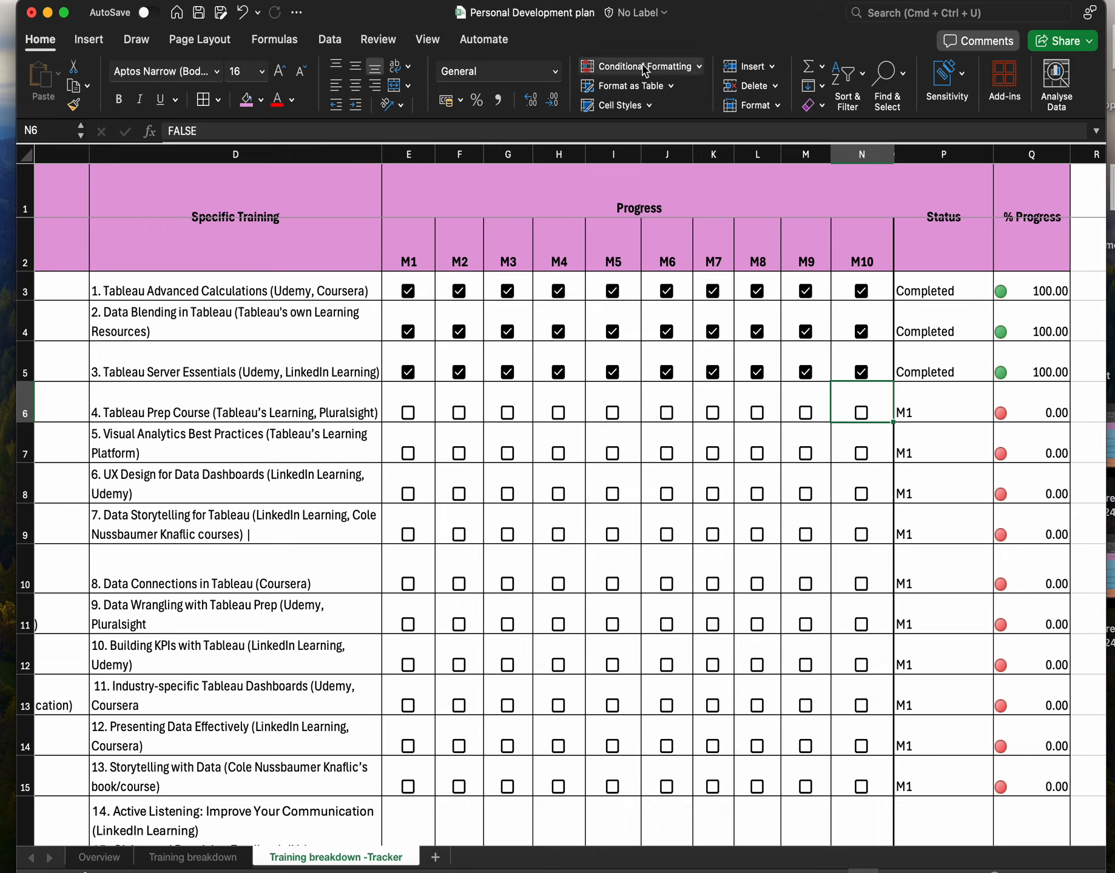
{"action": "left_click", "coordinate": [698, 66]}
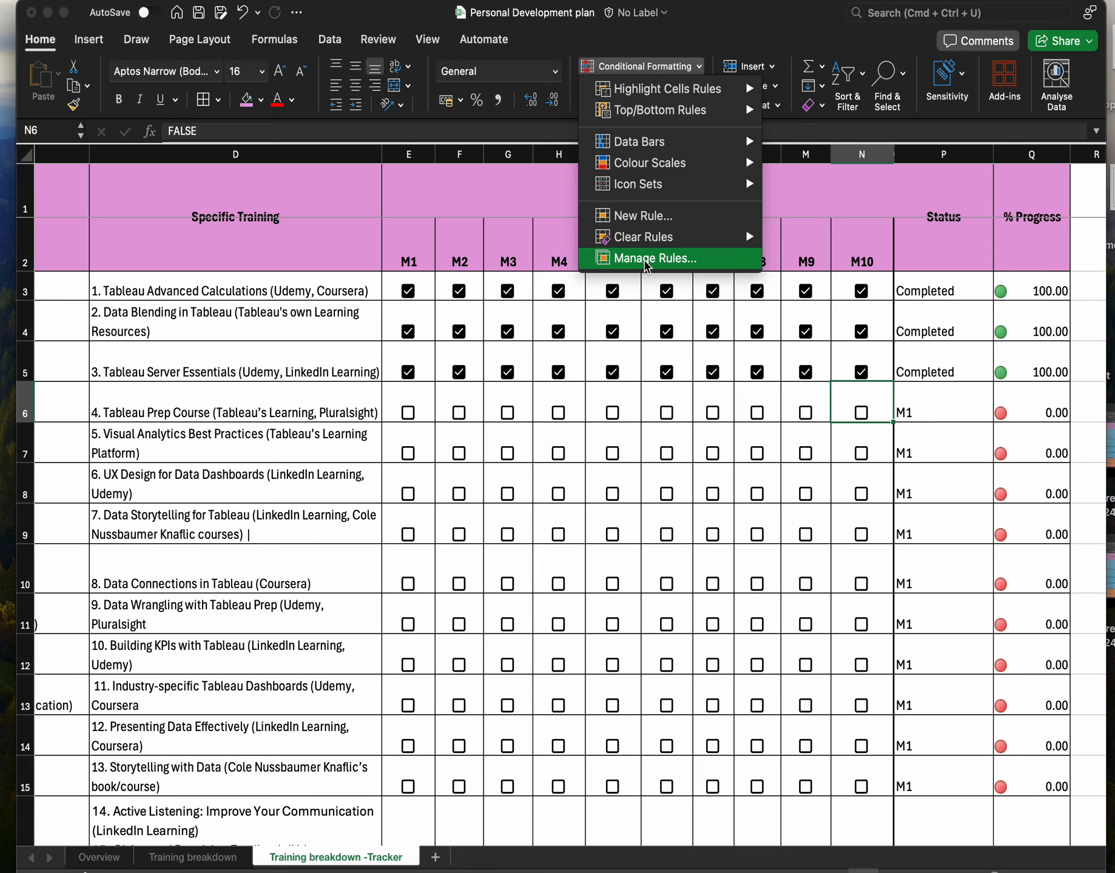
{"action": "left_click", "coordinate": [648, 261]}
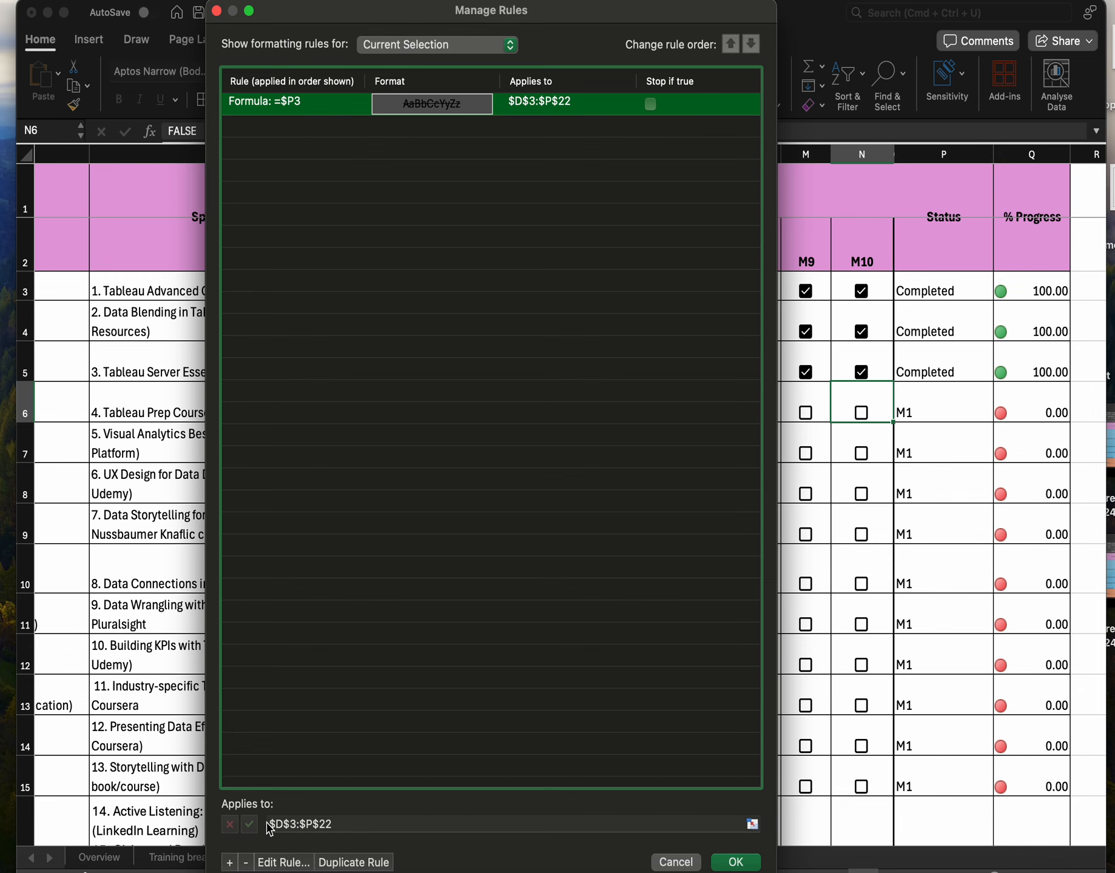
{"action": "left_click", "coordinate": [270, 863]}
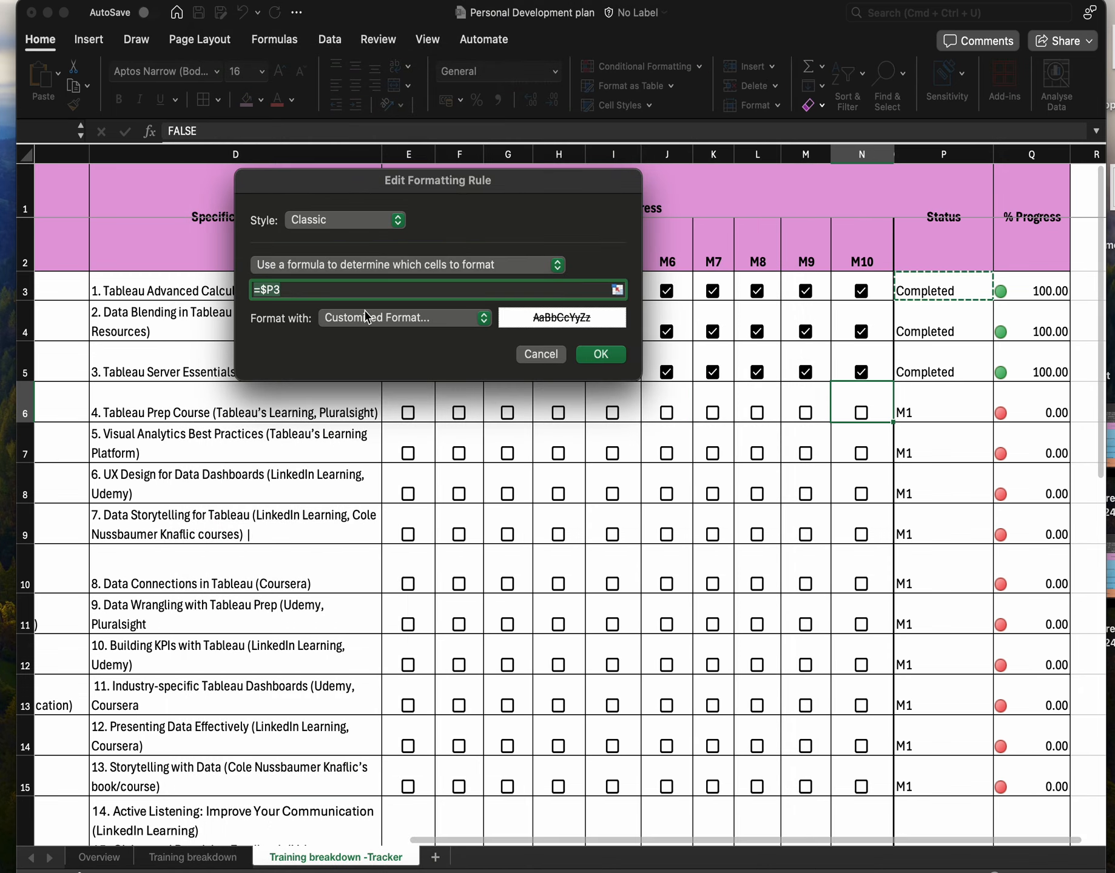
{"action": "left_click", "coordinate": [341, 293]}
{"action": "type", "text": "=\"Completed"}
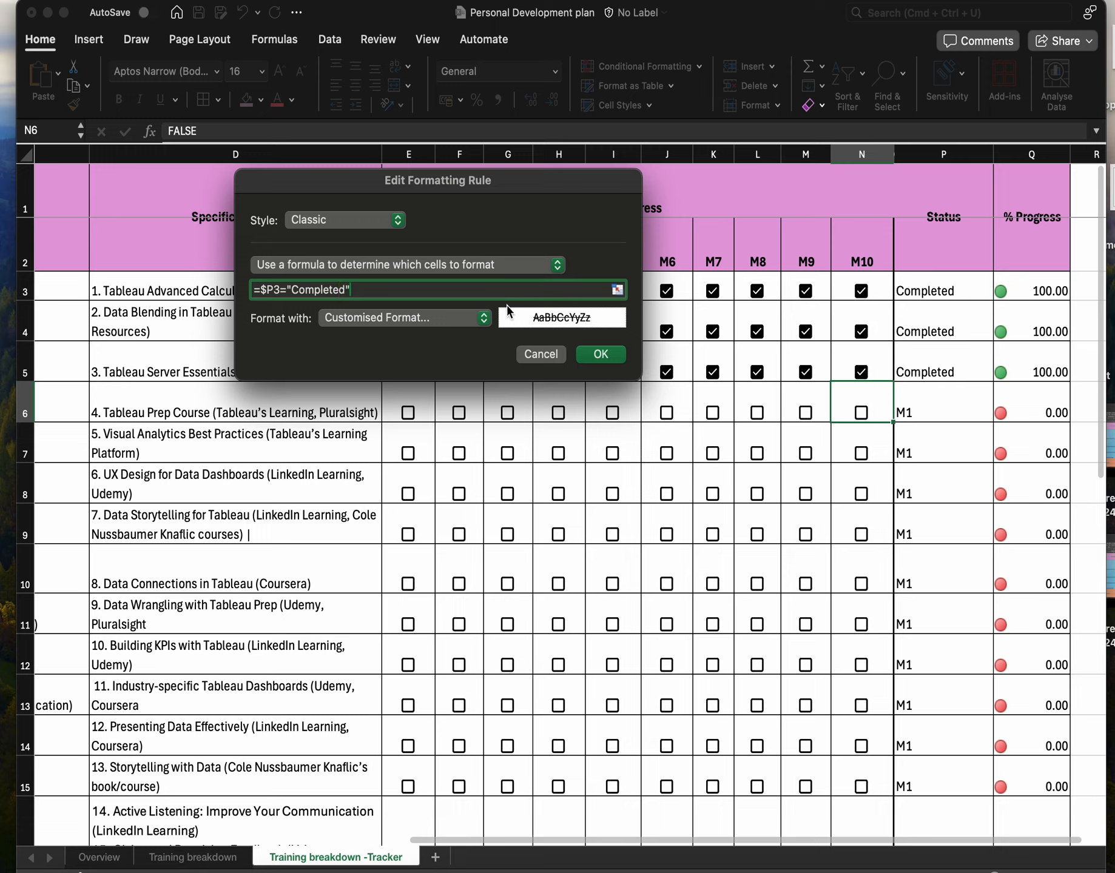
{"action": "left_click", "coordinate": [602, 354]}
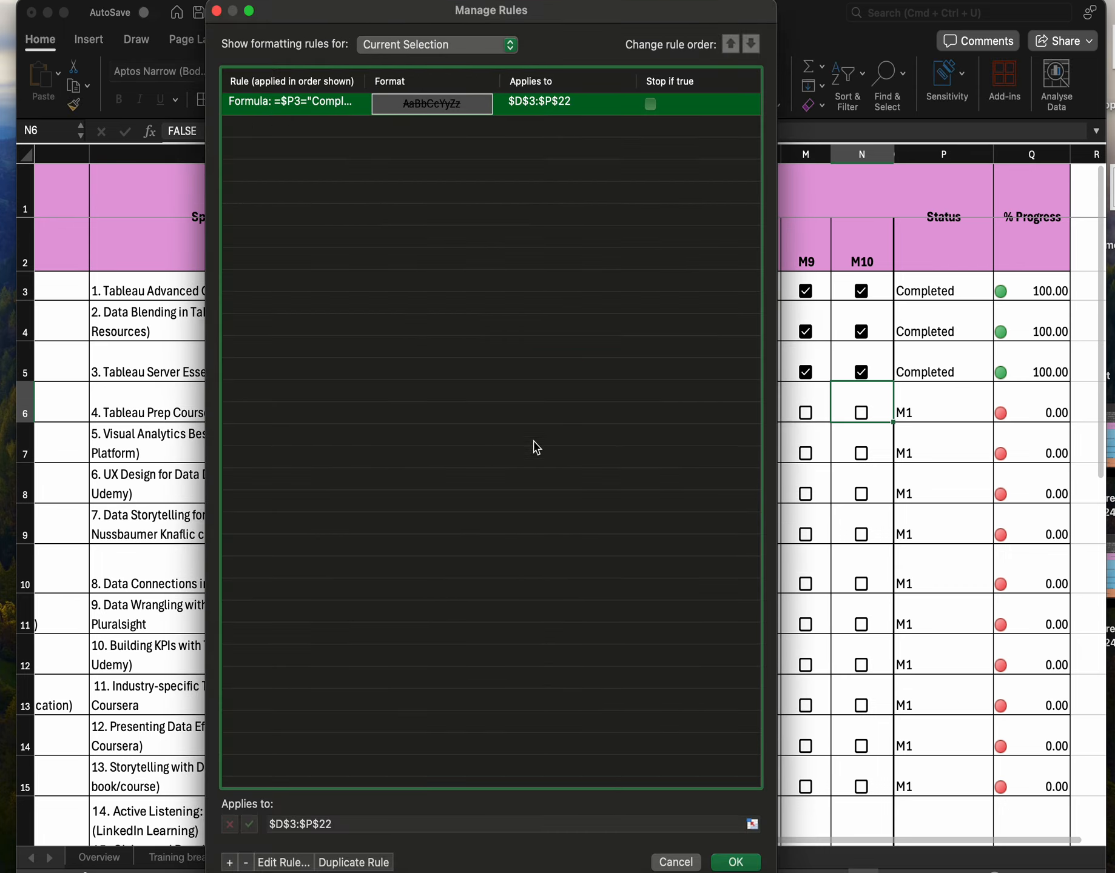
{"action": "left_click", "coordinate": [746, 866]}
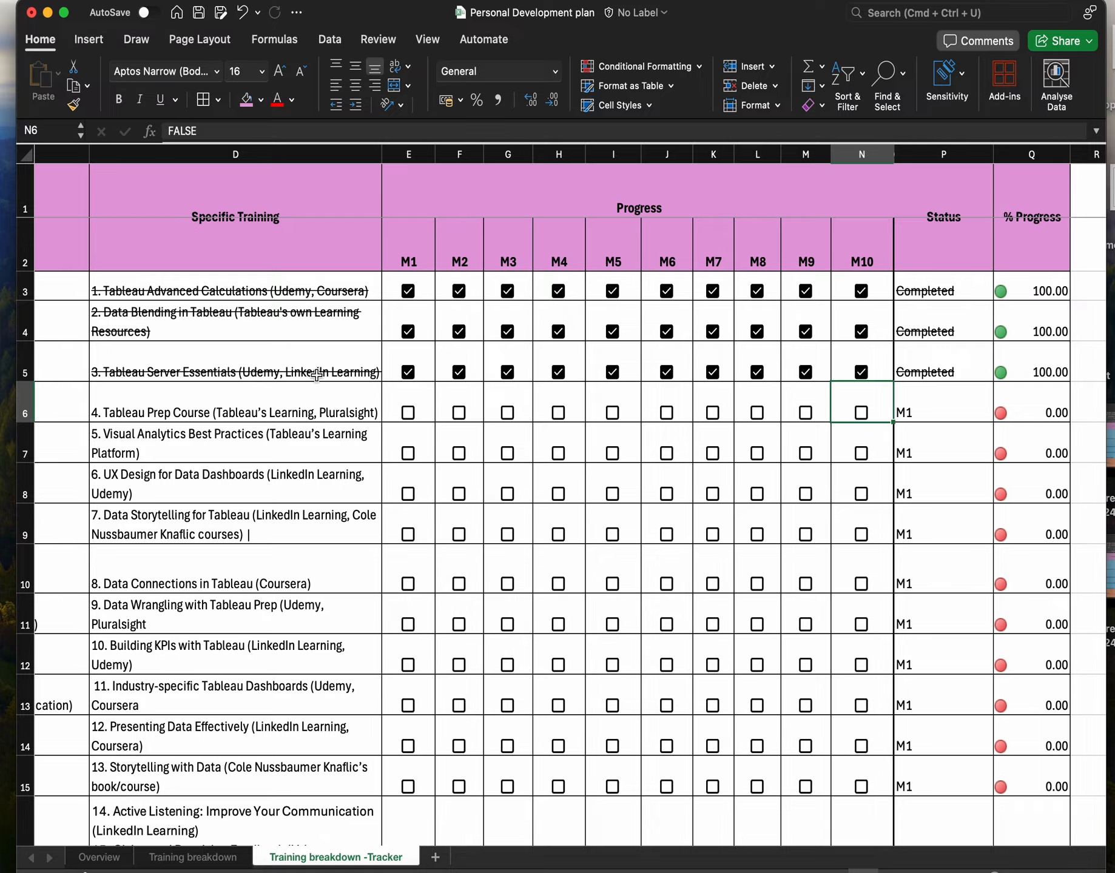
- Tick every module from M1 to M10 in row 21, the remote collaboration and global teams training
{"action": "scroll", "coordinate": [672, 513], "scroll_direction": "down", "scroll_amount": 15}
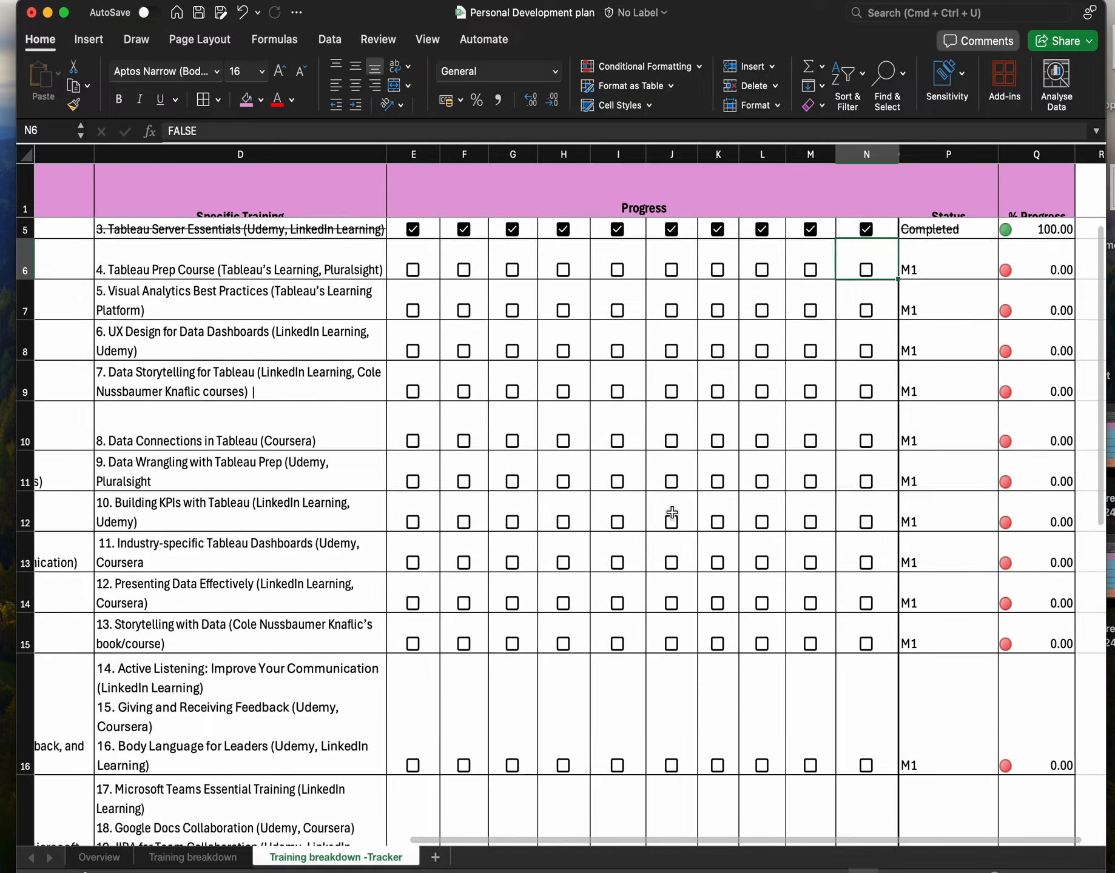
{"action": "scroll", "coordinate": [672, 513], "scroll_direction": "down", "scroll_amount": 5}
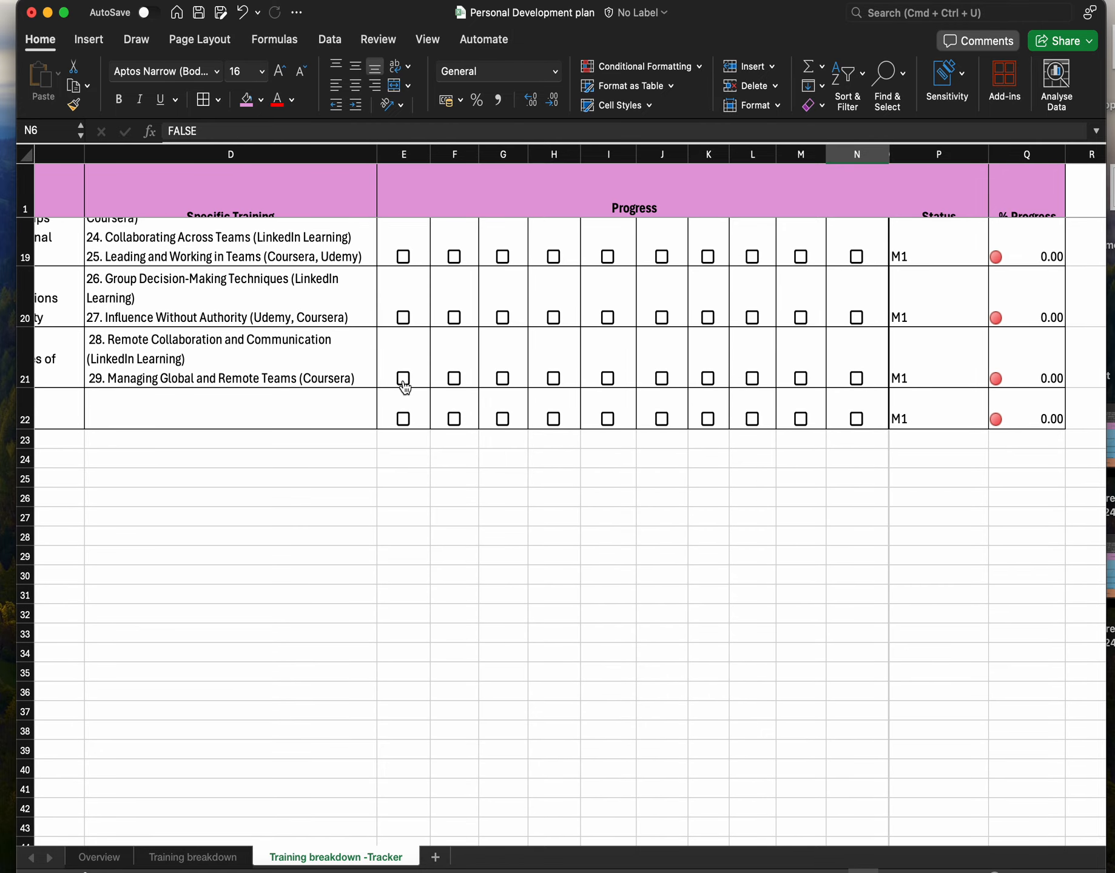
{"action": "left_click", "coordinate": [403, 378]}
{"action": "left_click", "coordinate": [455, 379]}
{"action": "left_click", "coordinate": [502, 379]}
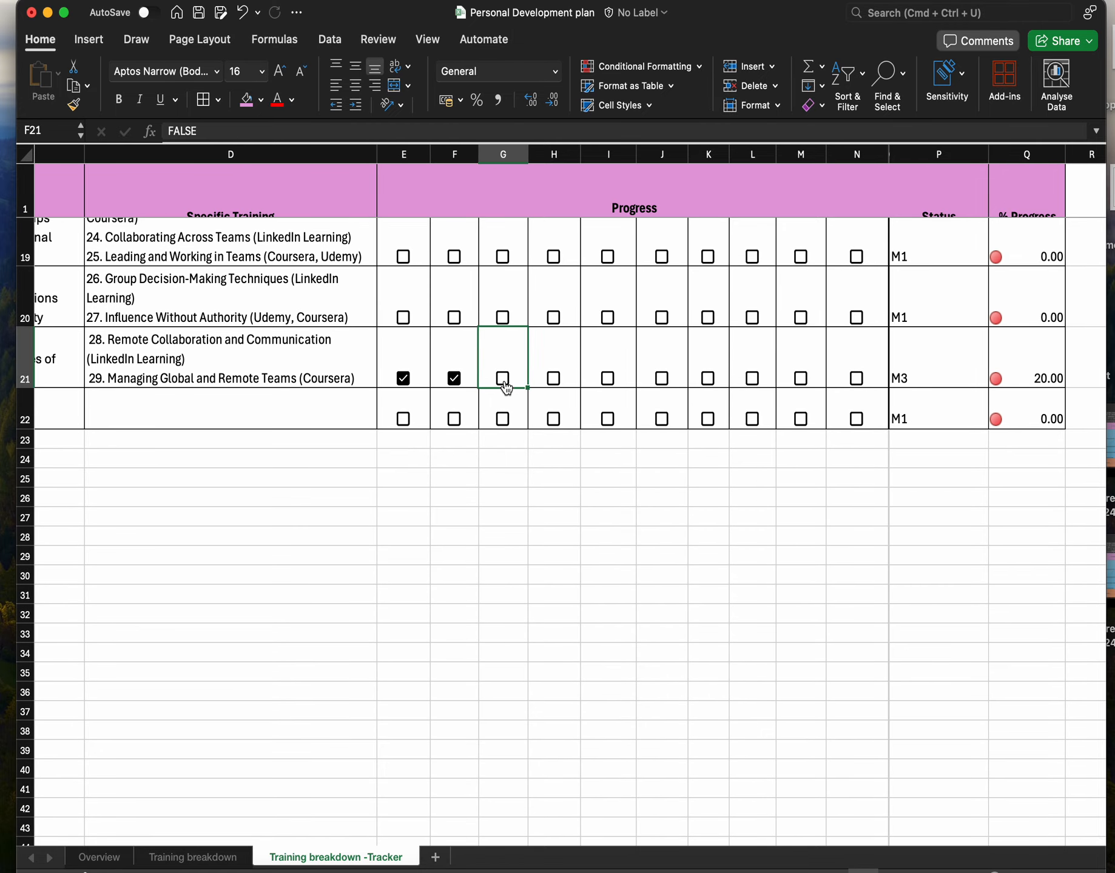
{"action": "left_click", "coordinate": [553, 379]}
{"action": "left_click", "coordinate": [607, 378]}
{"action": "left_click", "coordinate": [662, 378]}
{"action": "left_click", "coordinate": [707, 380]}
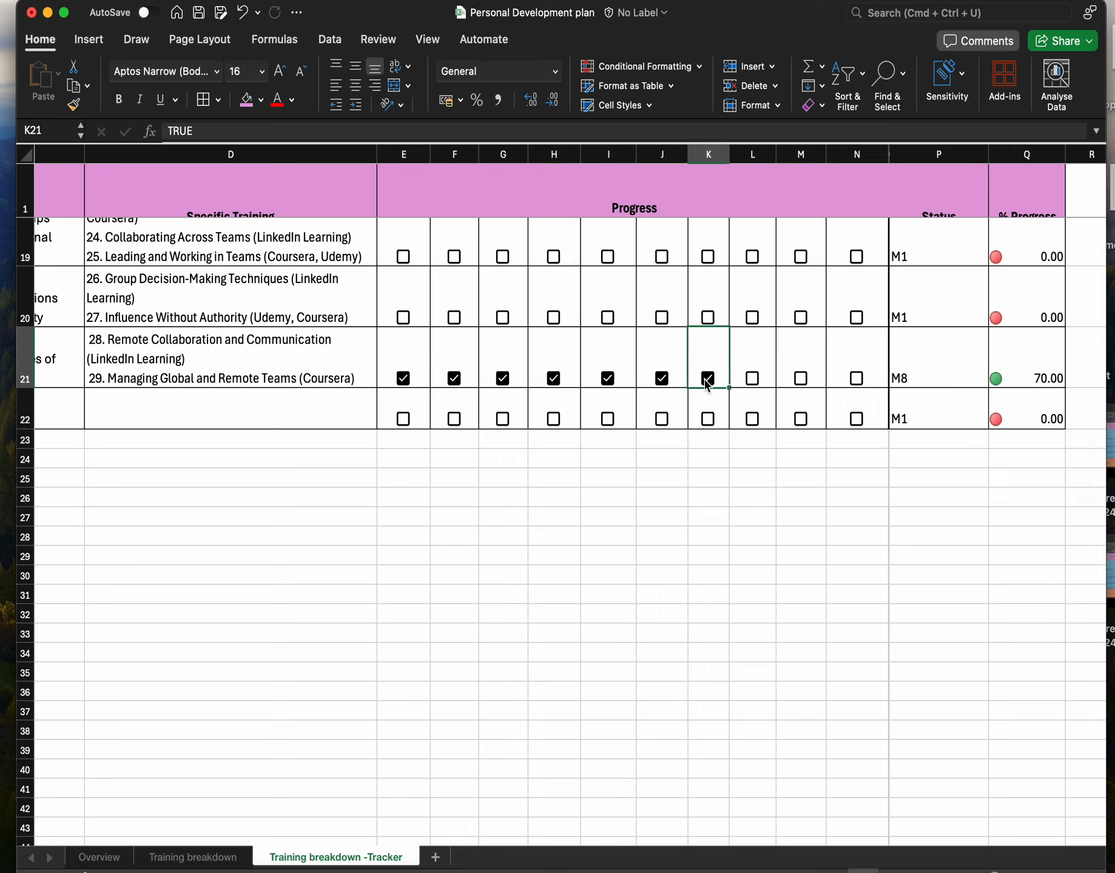
{"action": "left_click", "coordinate": [752, 378]}
{"action": "left_click", "coordinate": [800, 379]}
{"action": "left_click", "coordinate": [856, 380]}
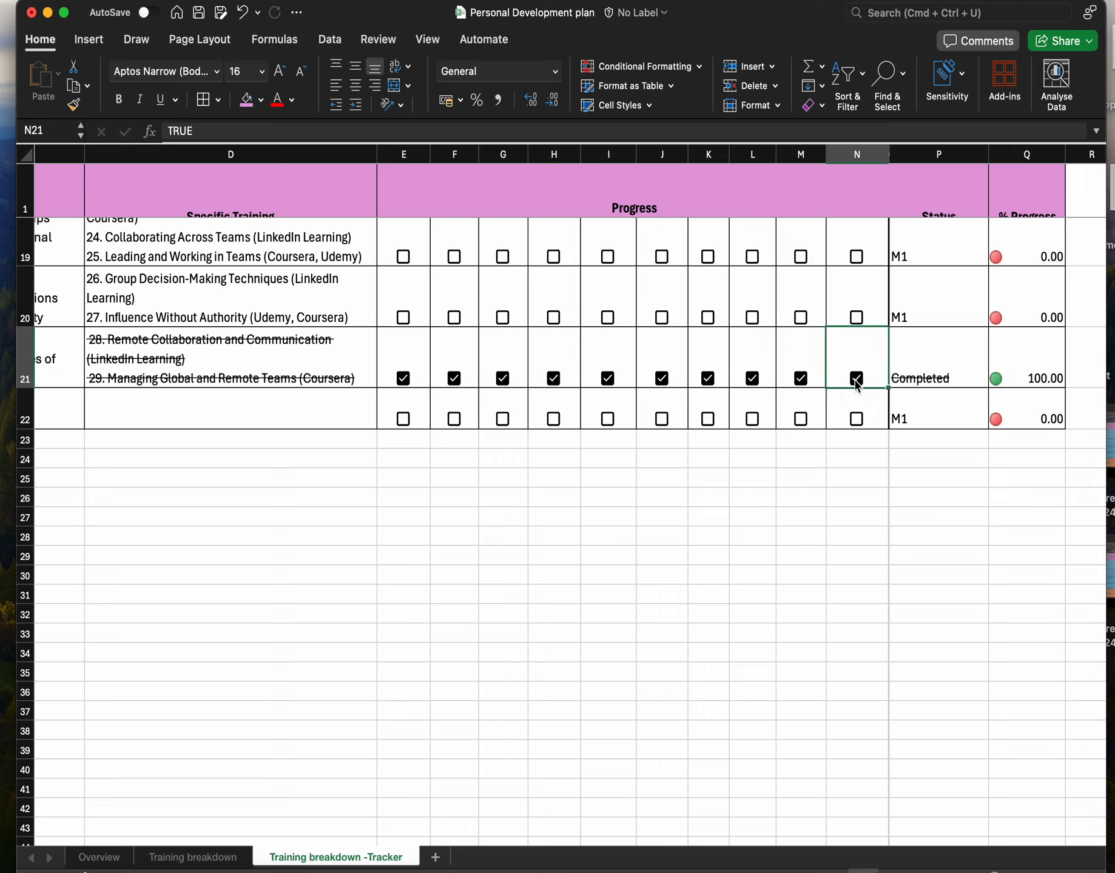
- Edit the strikethrough rule so its formula reads =$P$3="Completed", with both column and row locked, and apply it
{"action": "scroll", "coordinate": [379, 362], "scroll_direction": "up", "scroll_amount": 15}
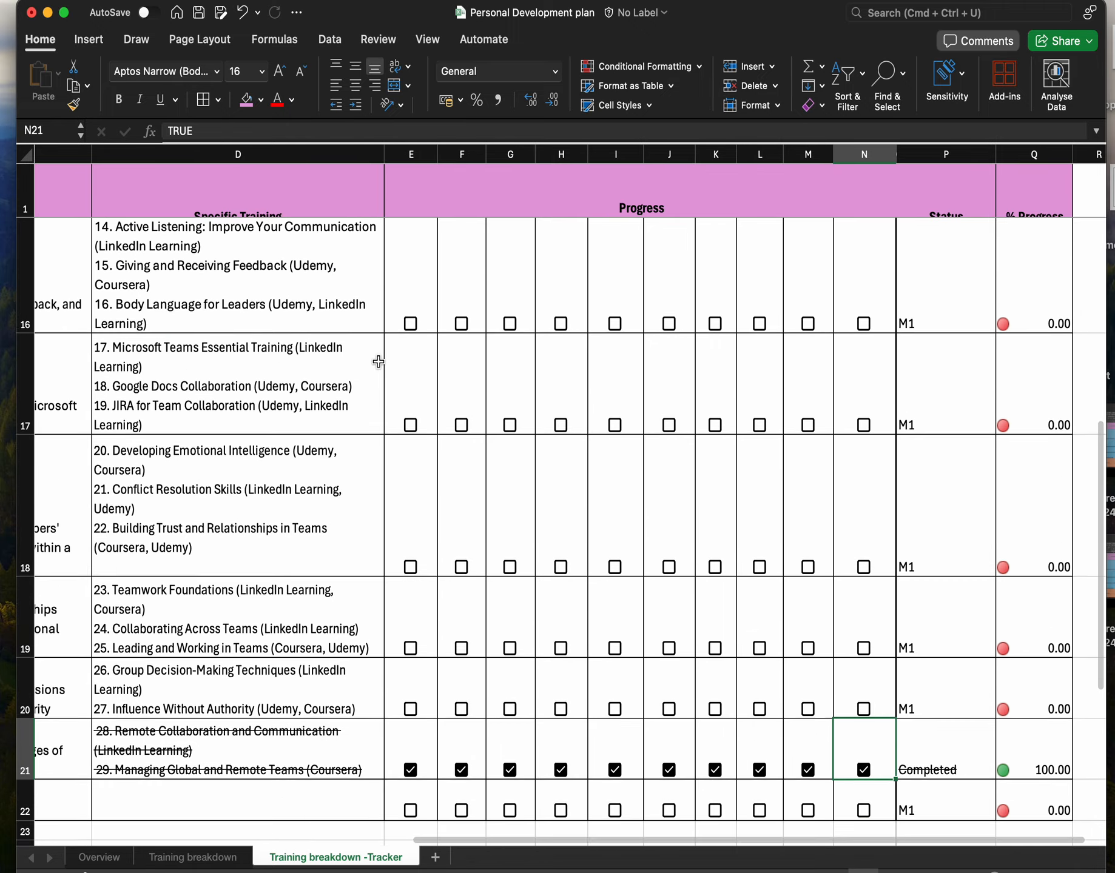
{"action": "scroll", "coordinate": [378, 362], "scroll_direction": "up", "scroll_amount": 1}
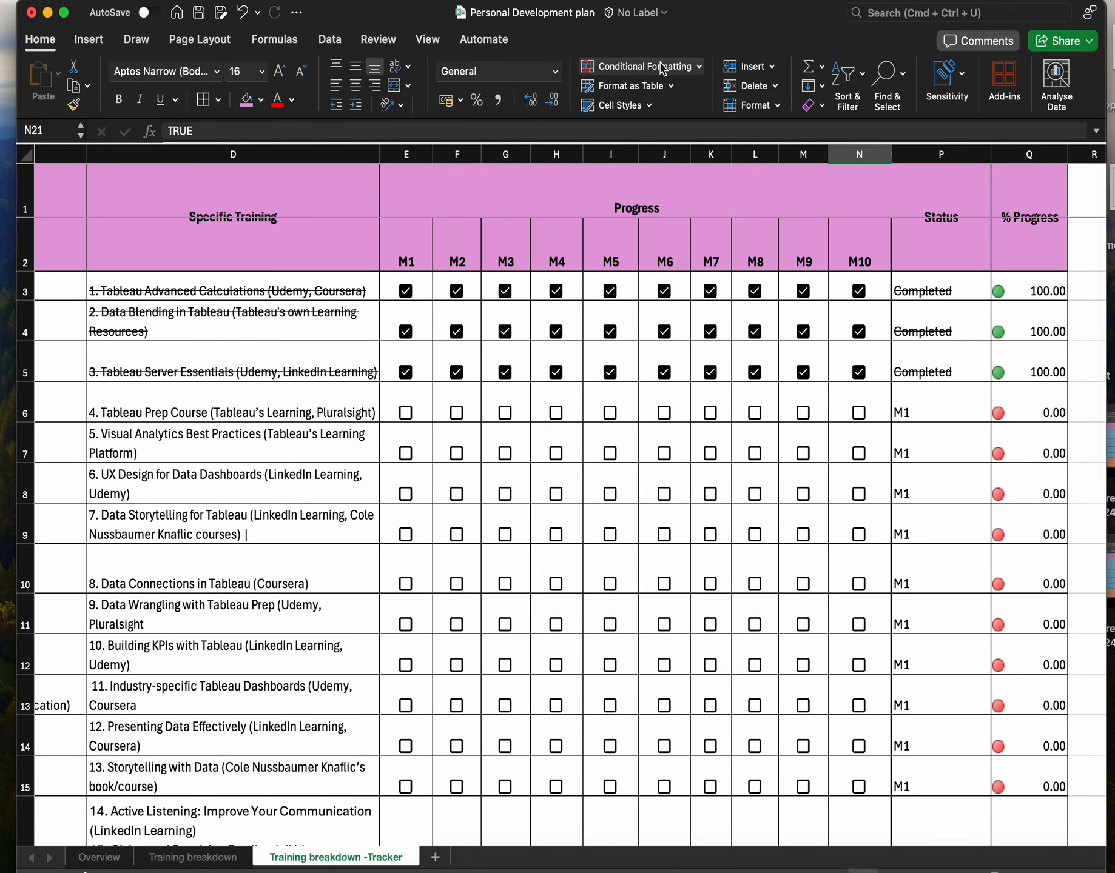
{"action": "left_click", "coordinate": [699, 71]}
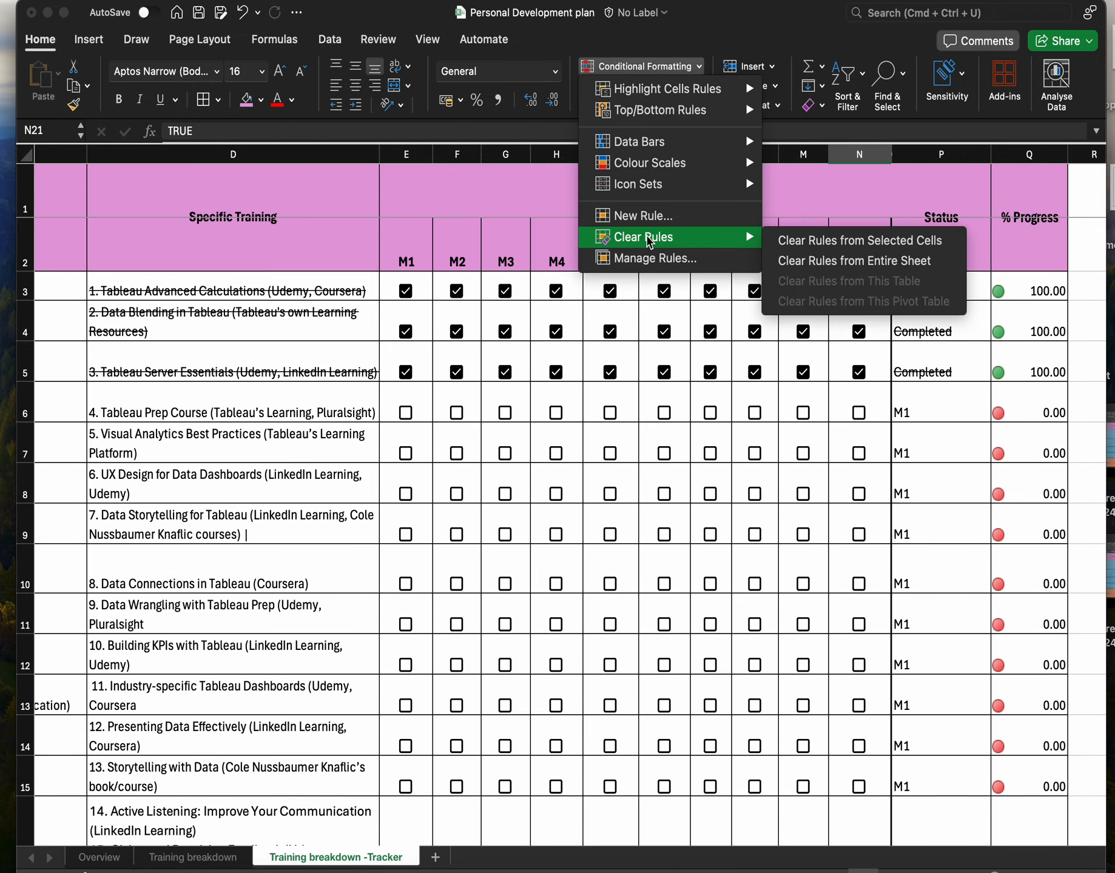
{"action": "left_click", "coordinate": [652, 262]}
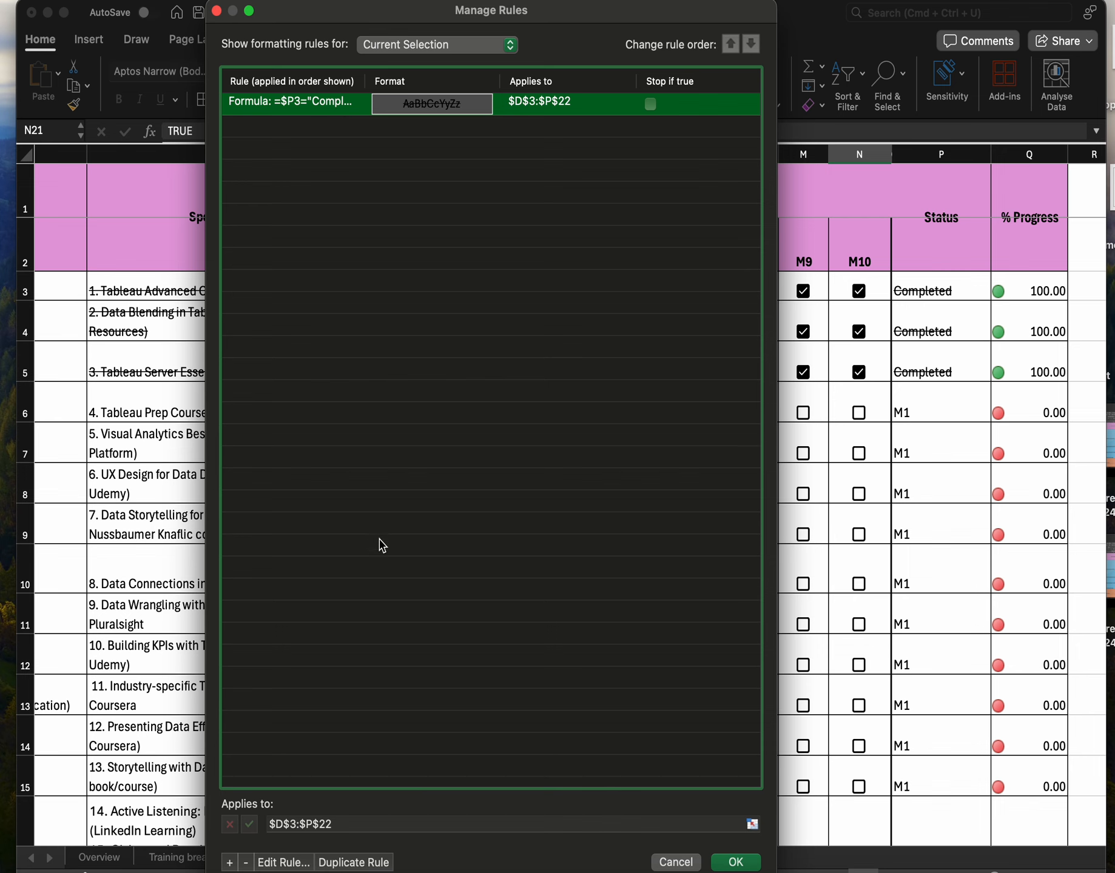
{"action": "left_click", "coordinate": [282, 861]}
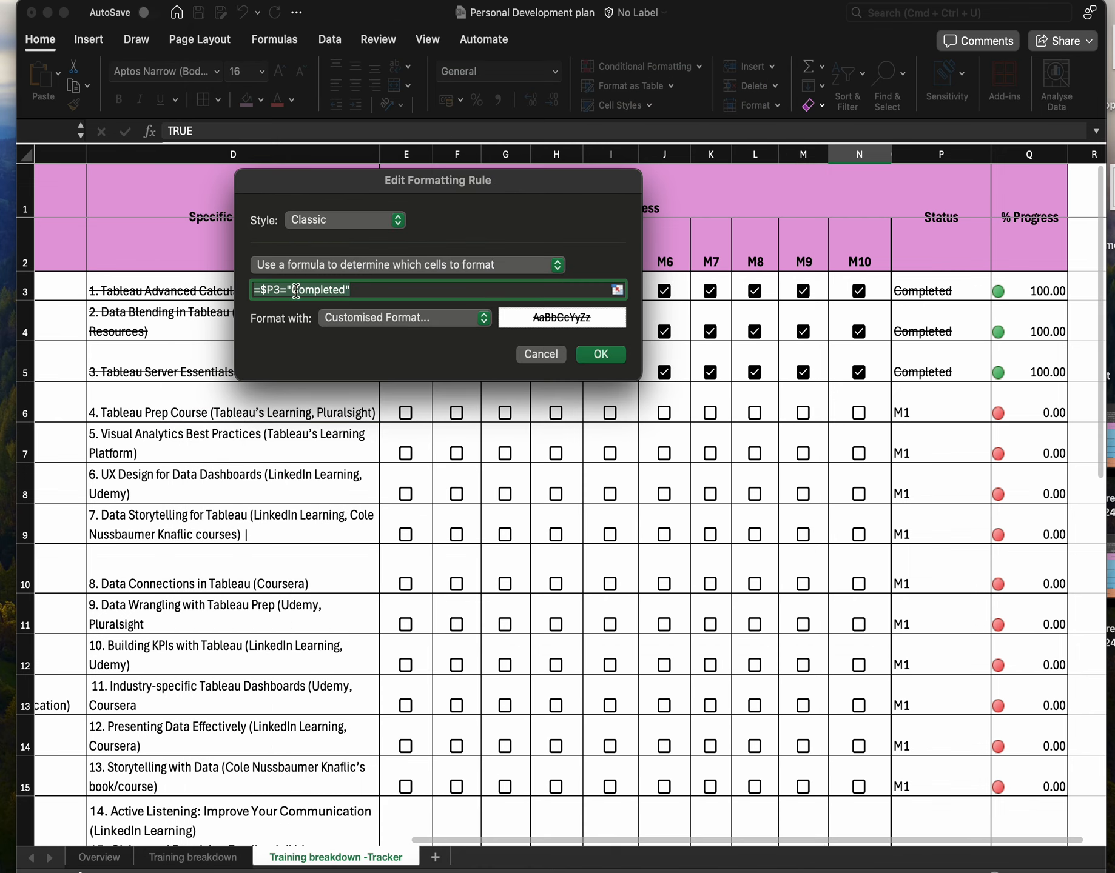
{"action": "left_click", "coordinate": [276, 294]}
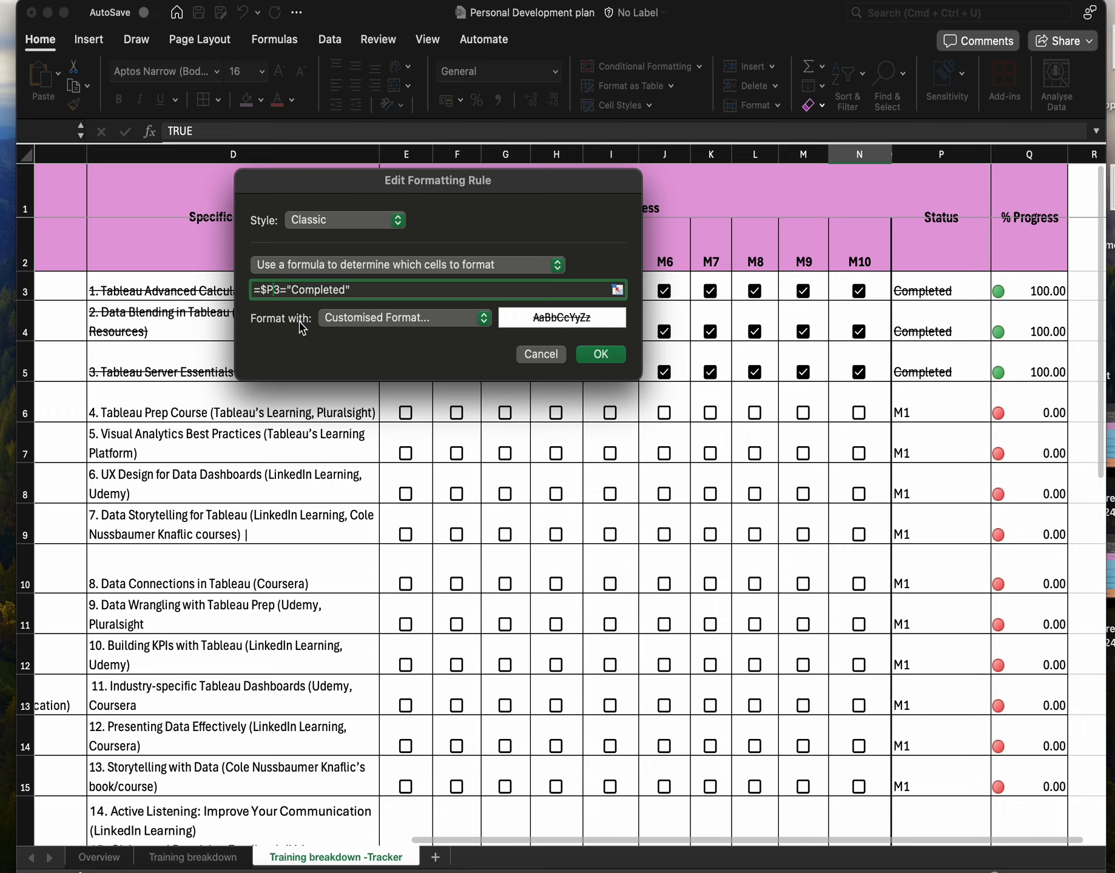
{"action": "type", "text": "$"}
{"action": "left_click", "coordinate": [599, 355]}
{"action": "left_click", "coordinate": [732, 861]}
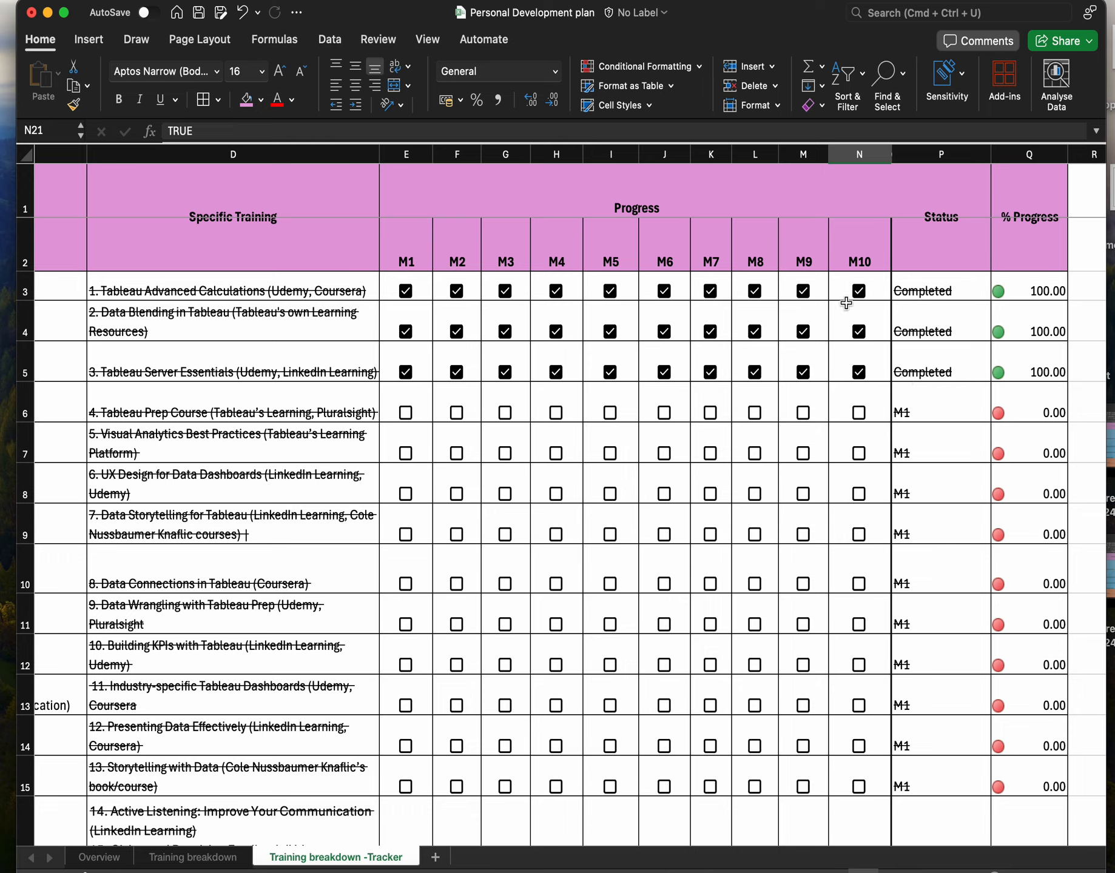
- Untick M4 in row 4 and M5 in row 5, and toggle M4 in row 3 off and on to test the rule
{"action": "left_click", "coordinate": [556, 332]}
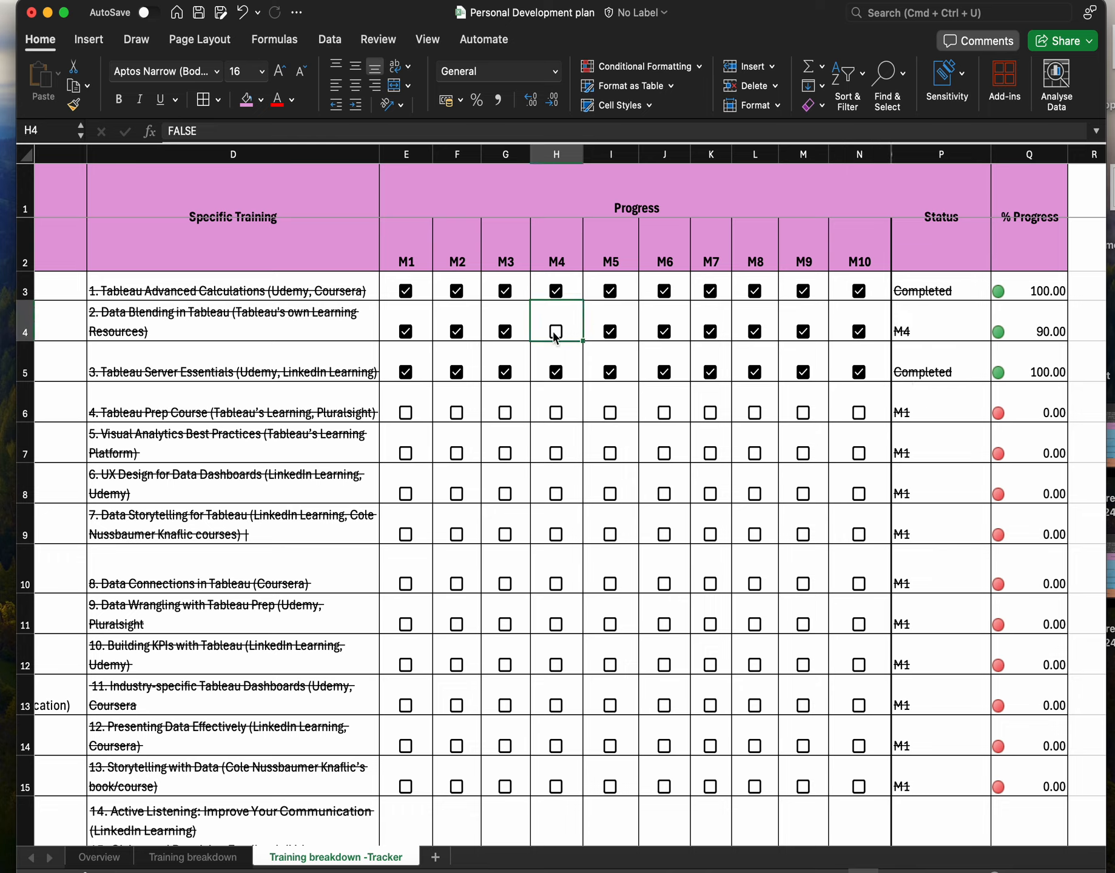
{"action": "left_click", "coordinate": [611, 371]}
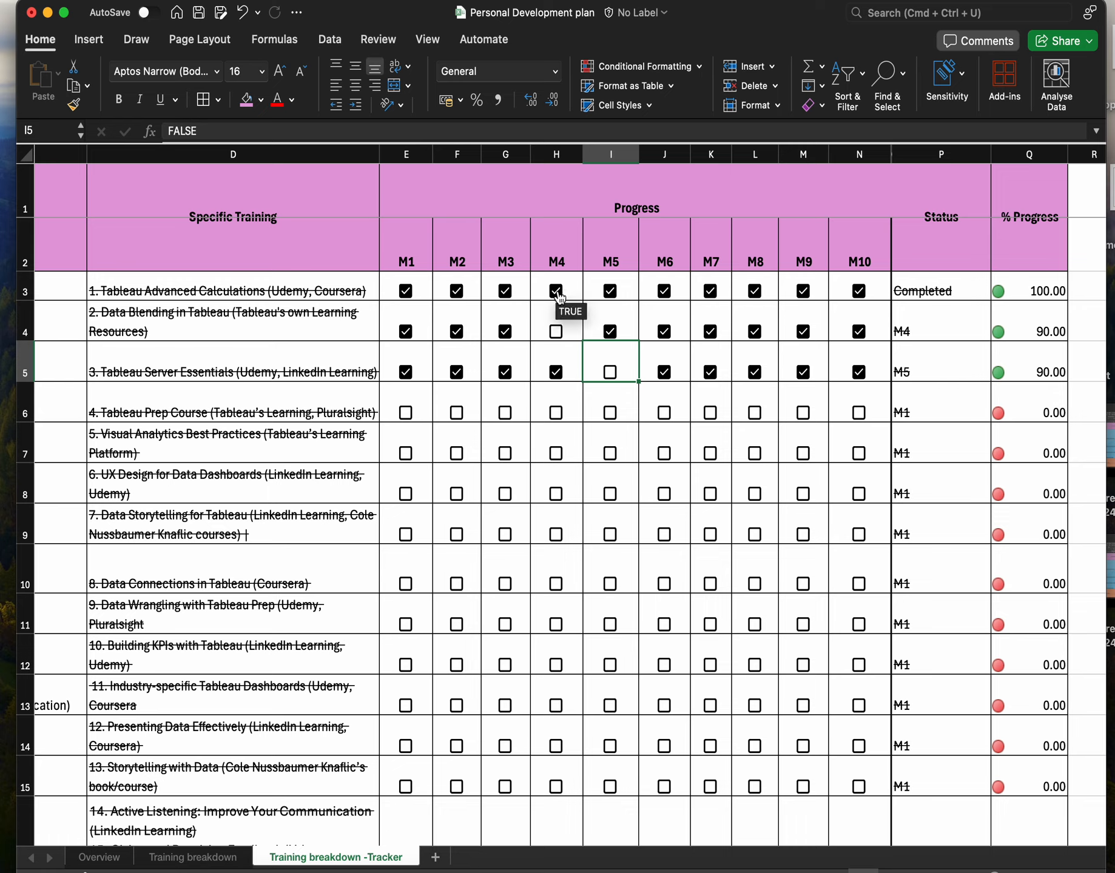
{"action": "left_click", "coordinate": [559, 296]}
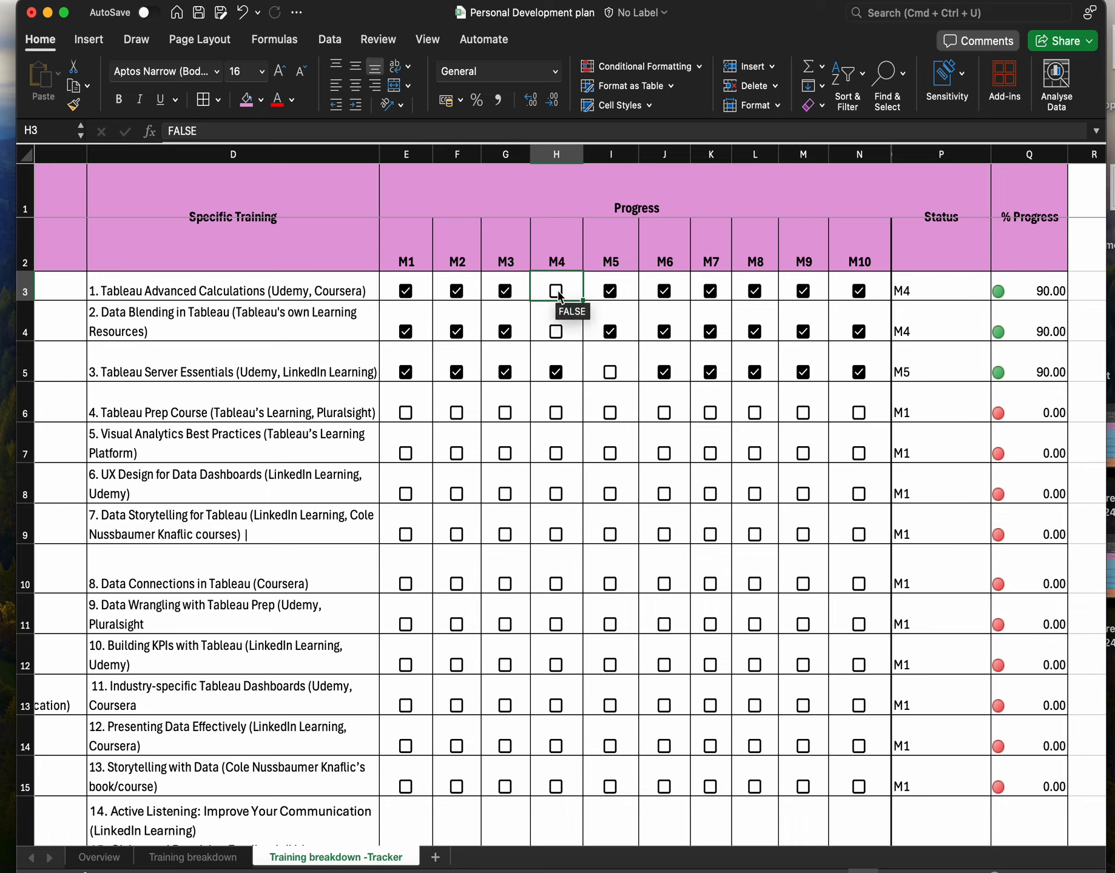
{"action": "left_click", "coordinate": [559, 296]}
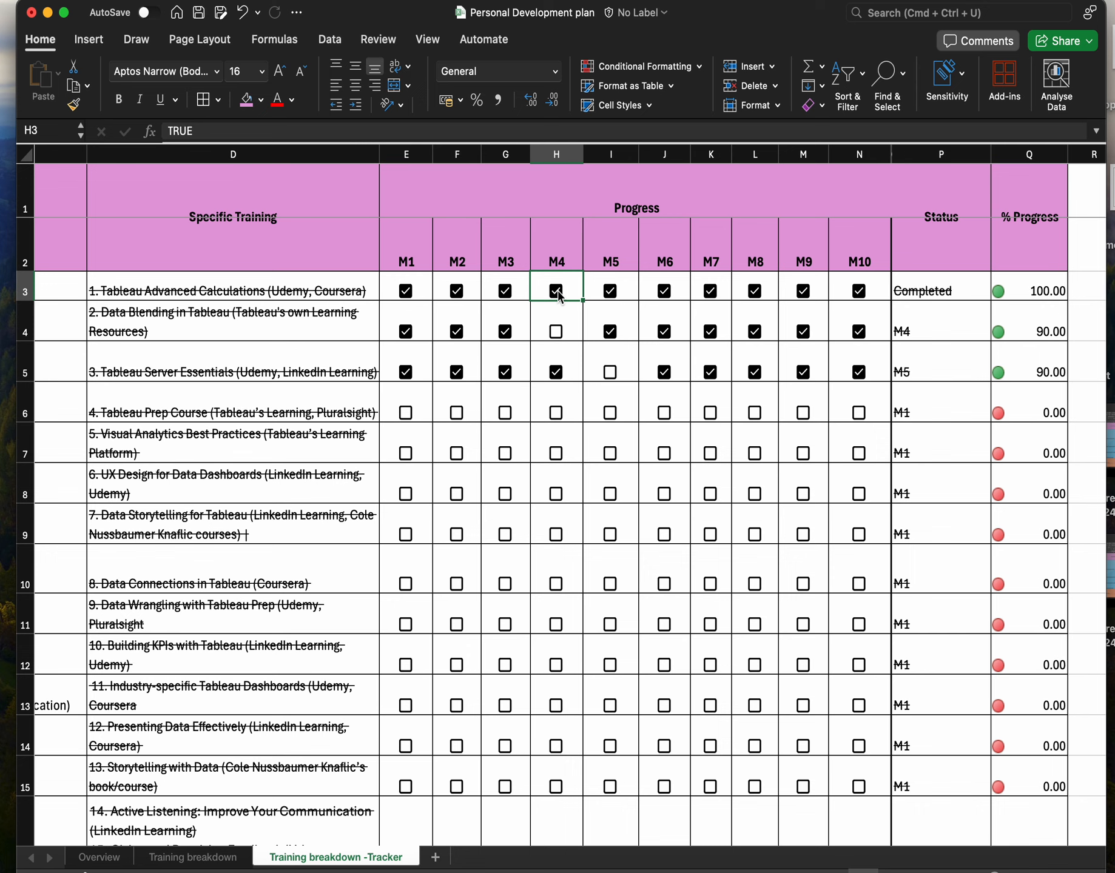
- Edit the strikethrough rule's formula back to a relative row, =$P3="Completed", and apply it to the sheet
{"action": "left_click", "coordinate": [700, 74]}
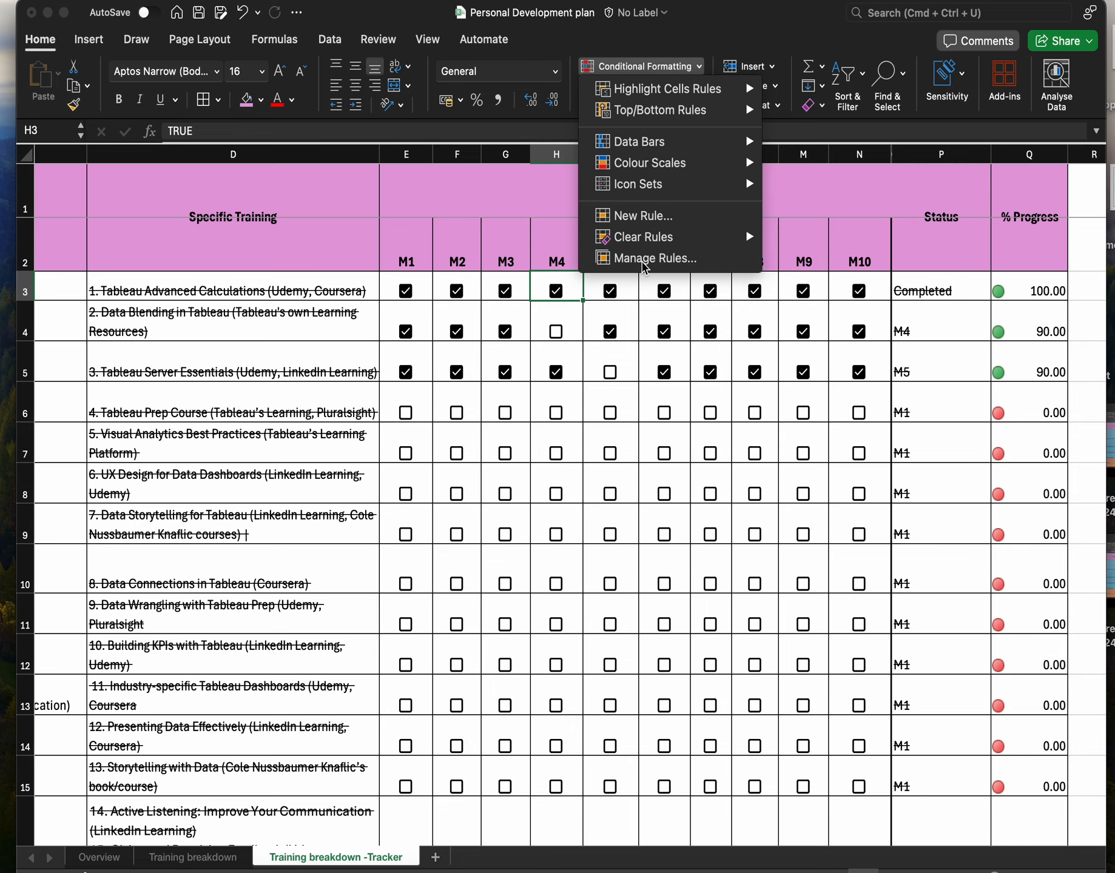
{"action": "left_click", "coordinate": [644, 267]}
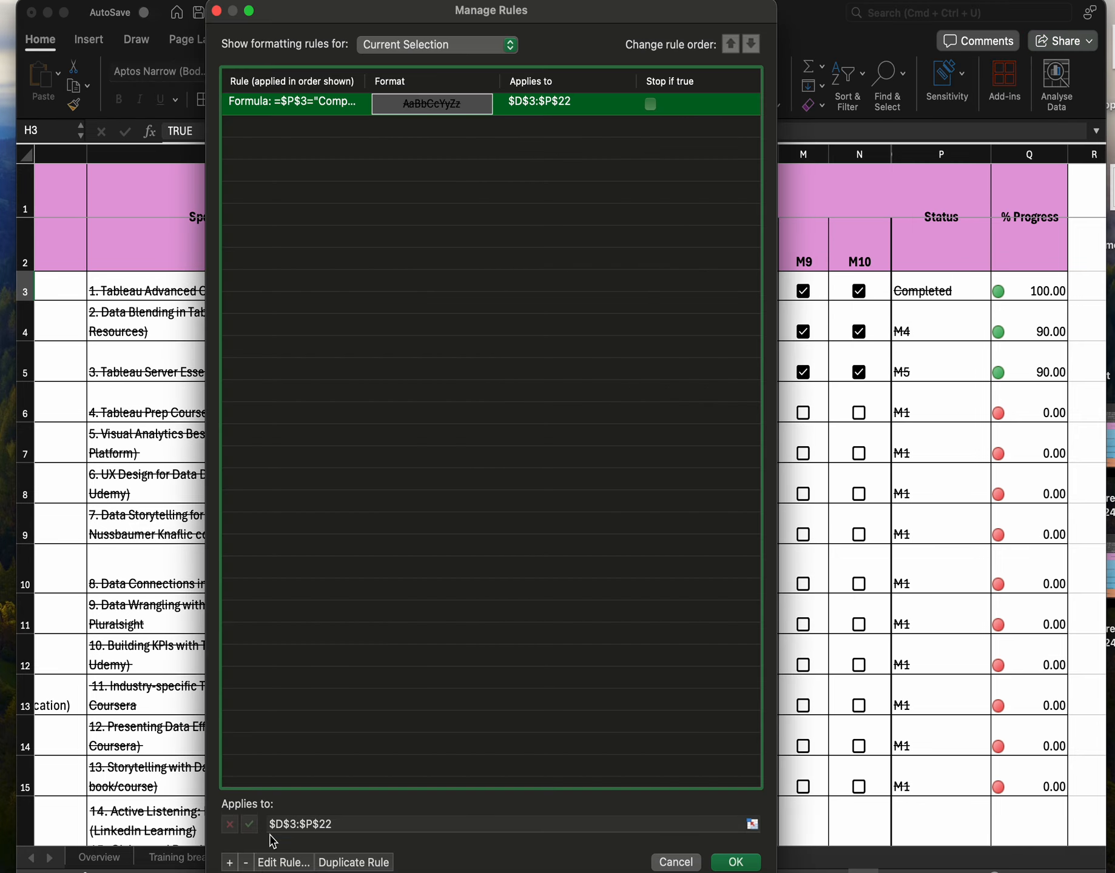
{"action": "left_click", "coordinate": [271, 863]}
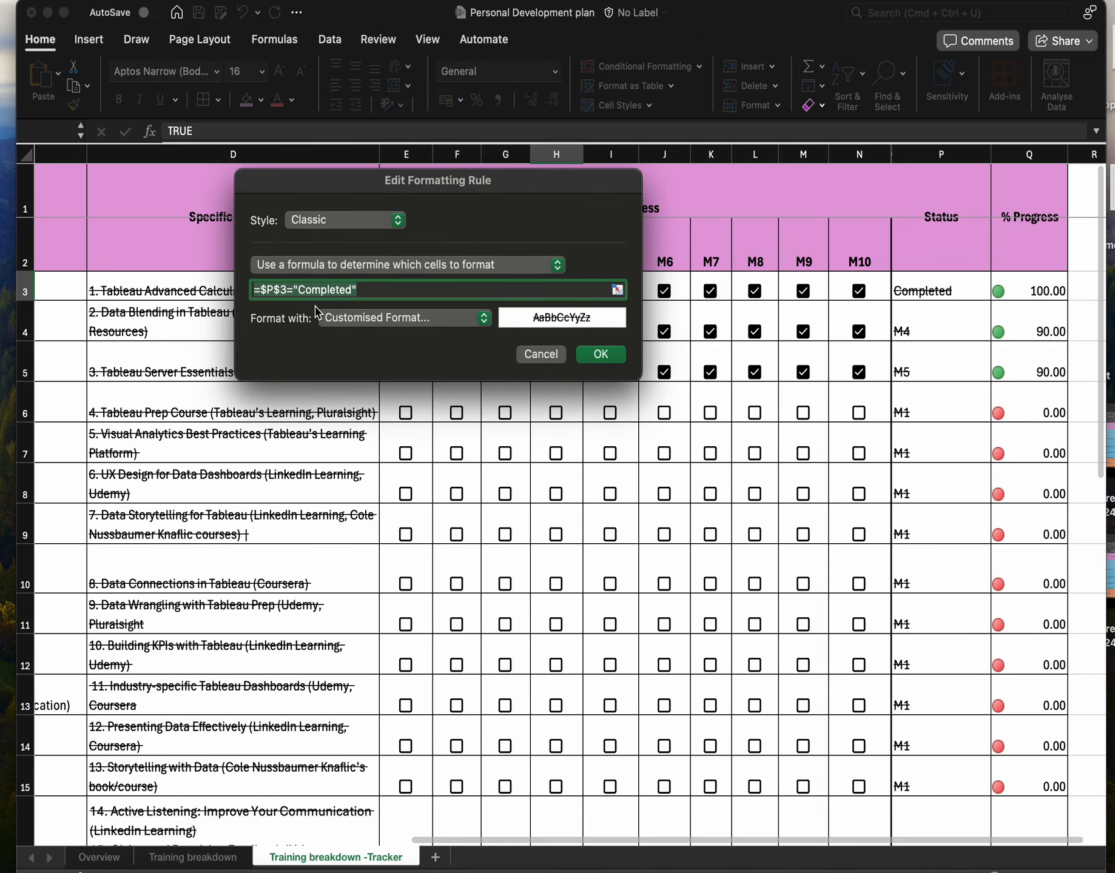
{"action": "left_click", "coordinate": [278, 285]}
{"action": "key", "text": "BackSpace"}
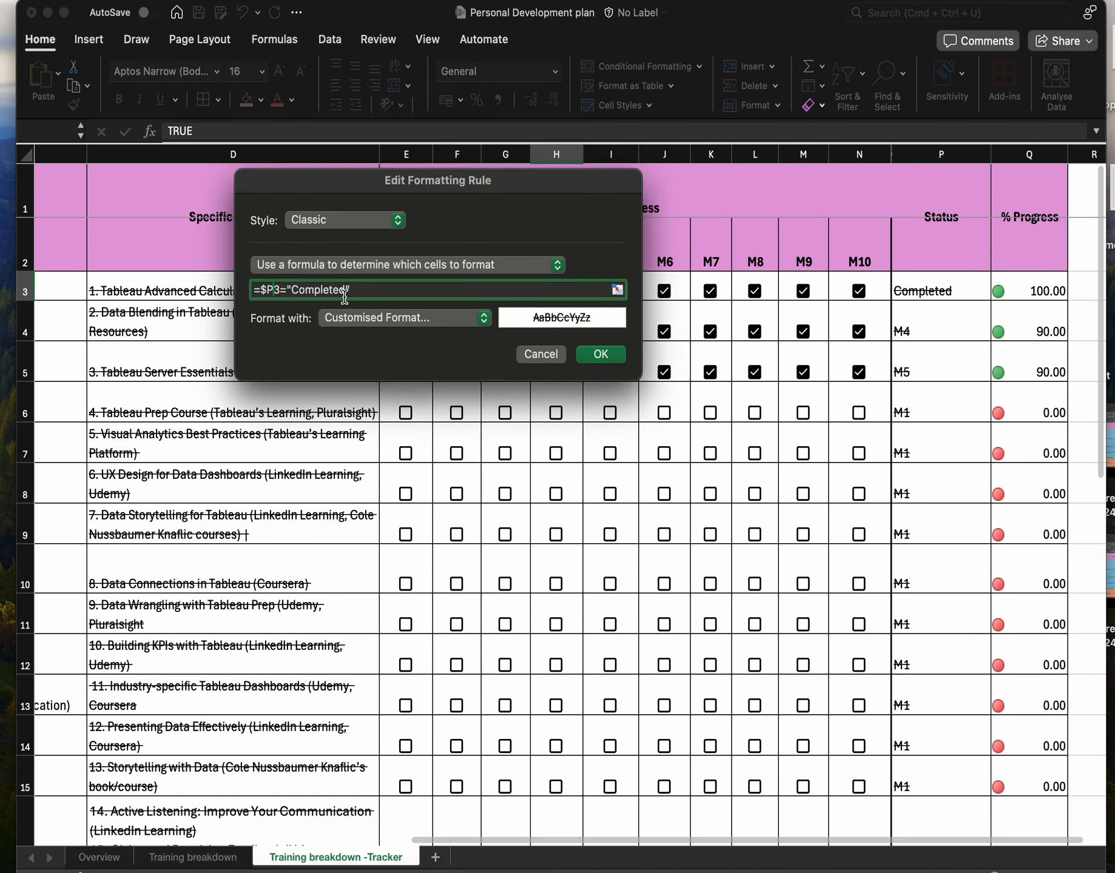
{"action": "left_click", "coordinate": [607, 356]}
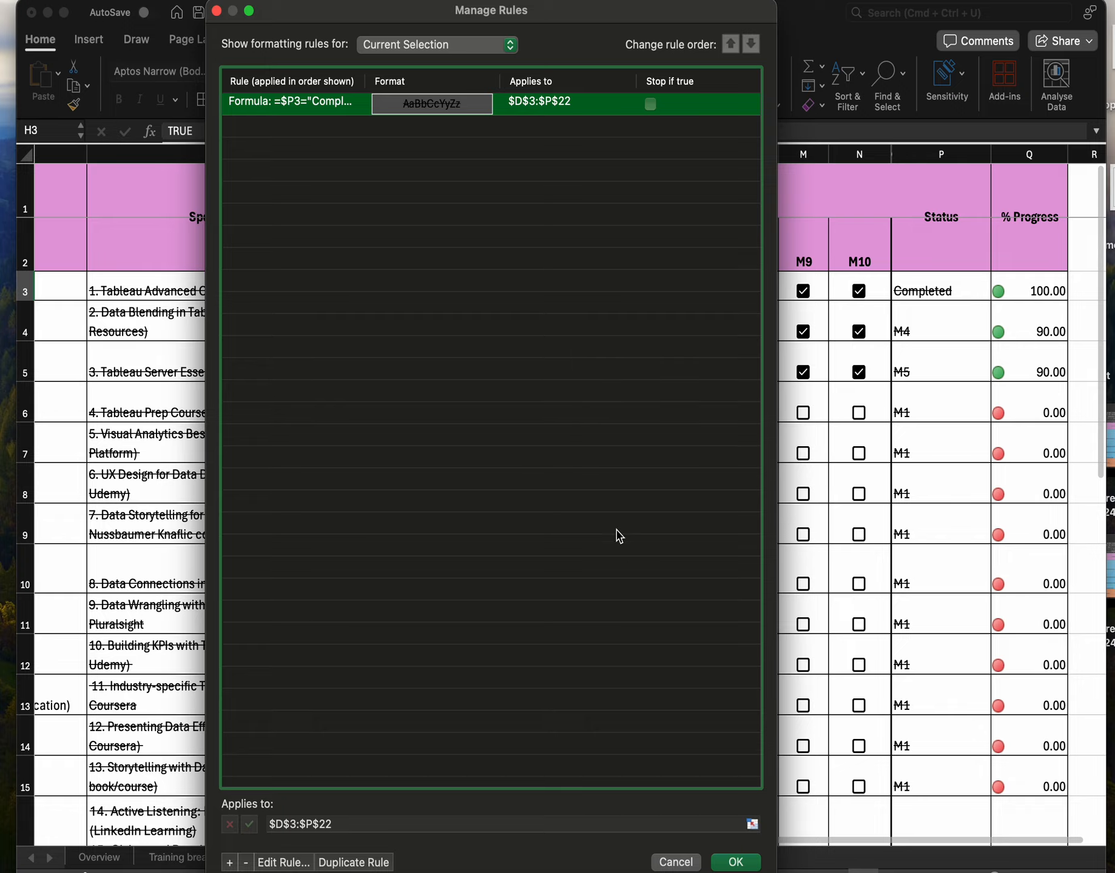
{"action": "left_click", "coordinate": [735, 861]}
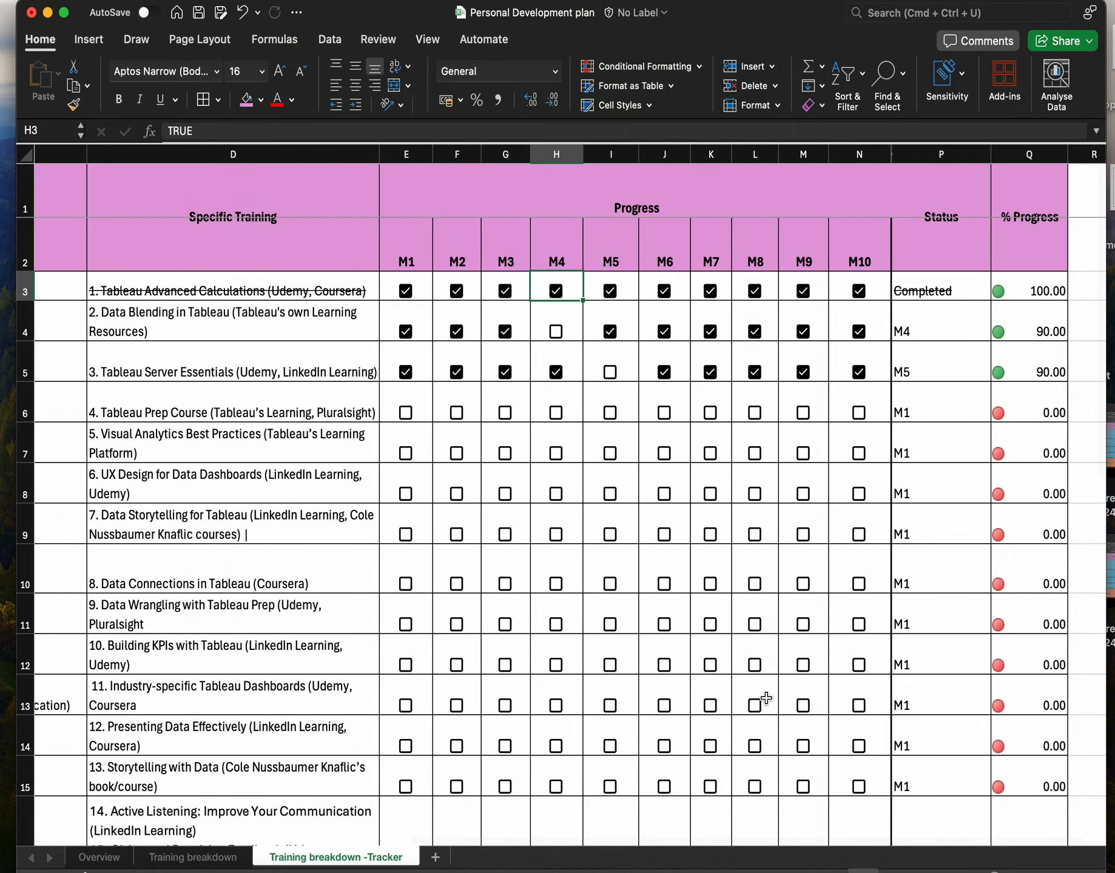
- Review the tracker's areas to develop, training needs and specific trainings, checking which trainings are struck through
{"action": "scroll", "coordinate": [530, 421], "scroll_direction": "left", "scroll_amount": 10}
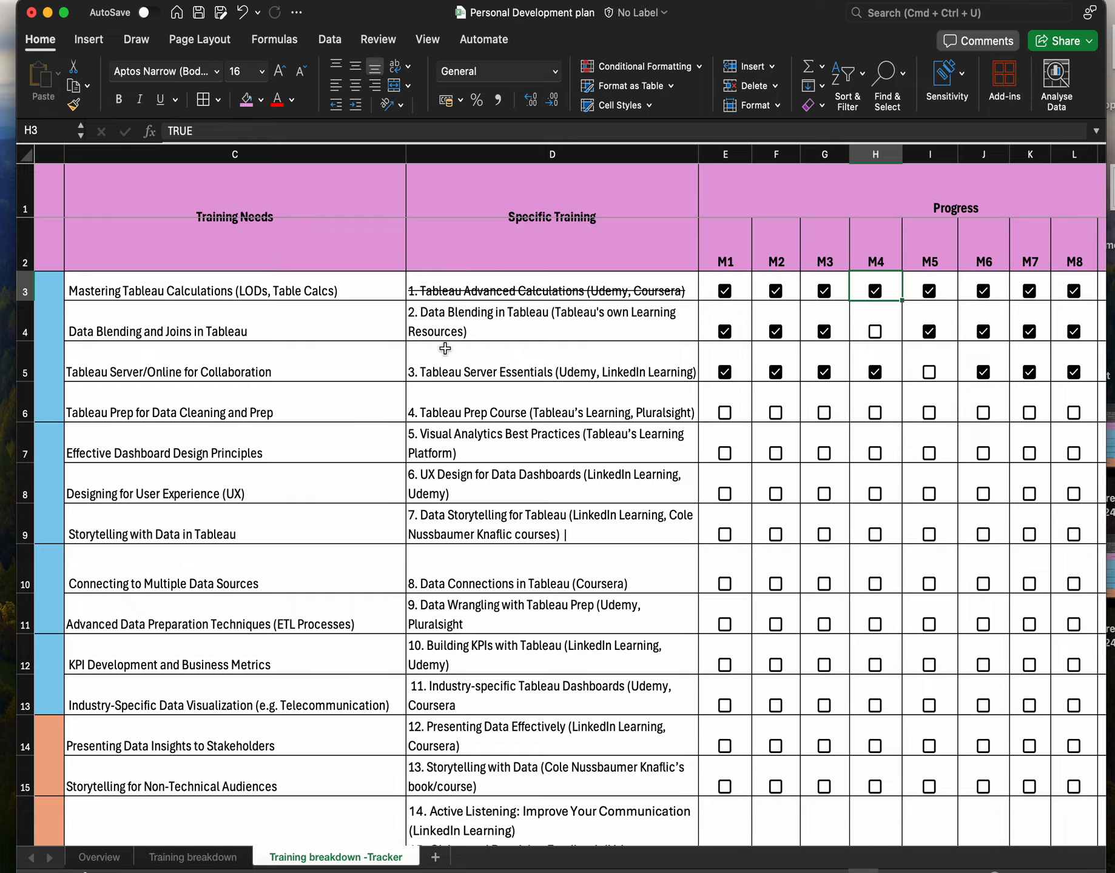
{"action": "scroll", "coordinate": [445, 348], "scroll_direction": "left", "scroll_amount": 5}
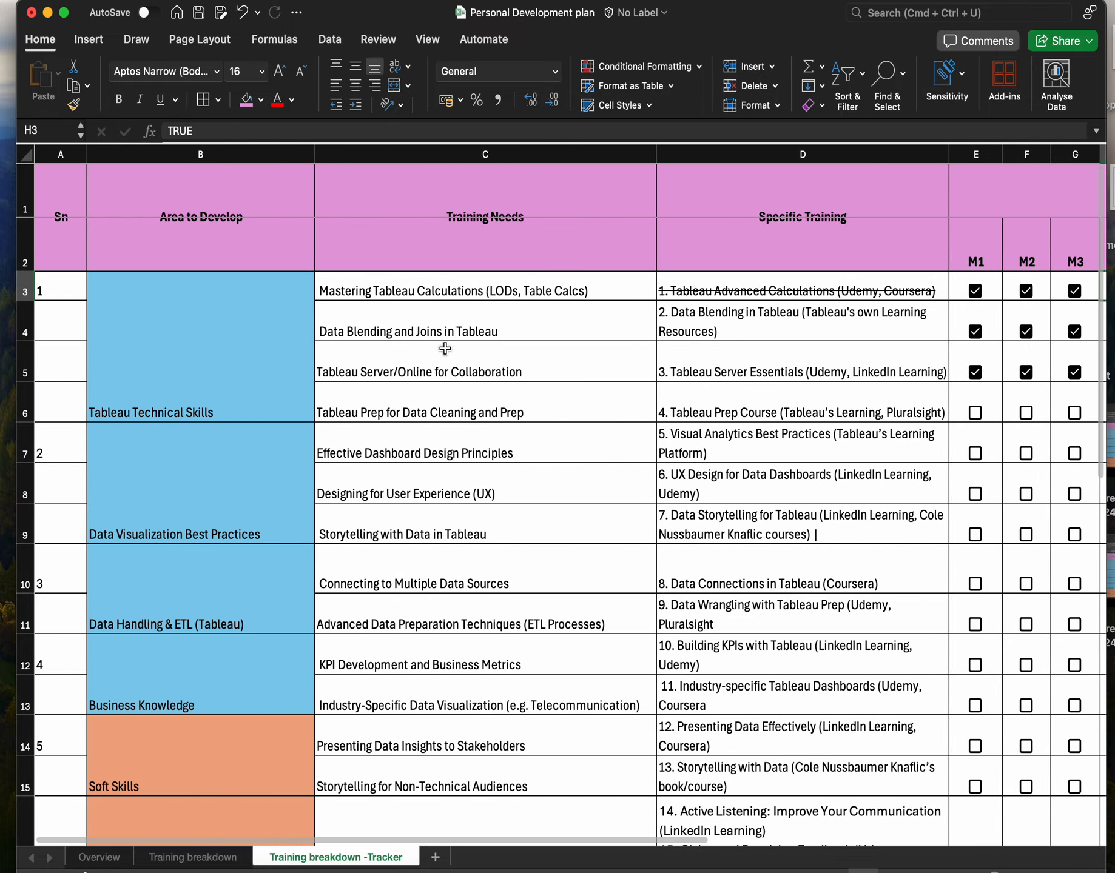
{"action": "scroll", "coordinate": [445, 348], "scroll_direction": "right", "scroll_amount": 5}
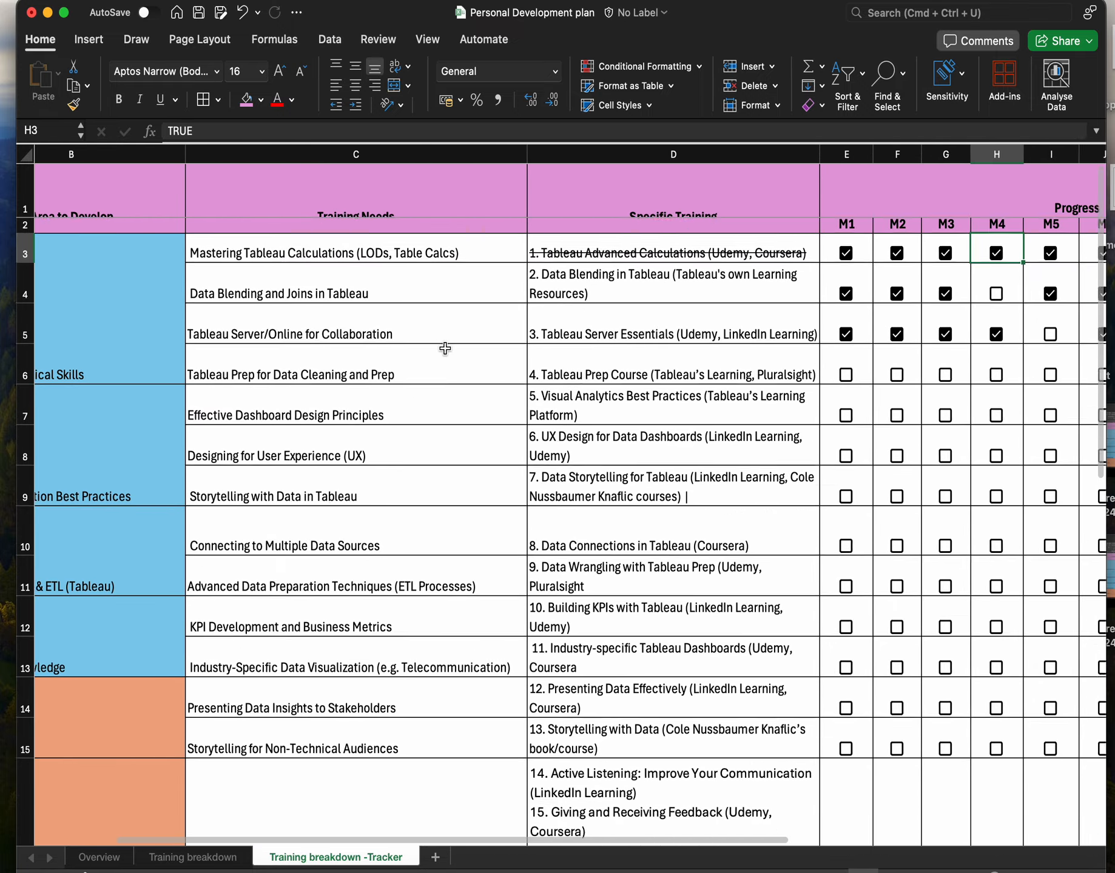
{"action": "scroll", "coordinate": [445, 348], "scroll_direction": "down", "scroll_amount": 3}
{"action": "scroll", "coordinate": [445, 348], "scroll_direction": "down", "scroll_amount": 10}
{"action": "scroll", "coordinate": [445, 348], "scroll_direction": "right", "scroll_amount": 1}
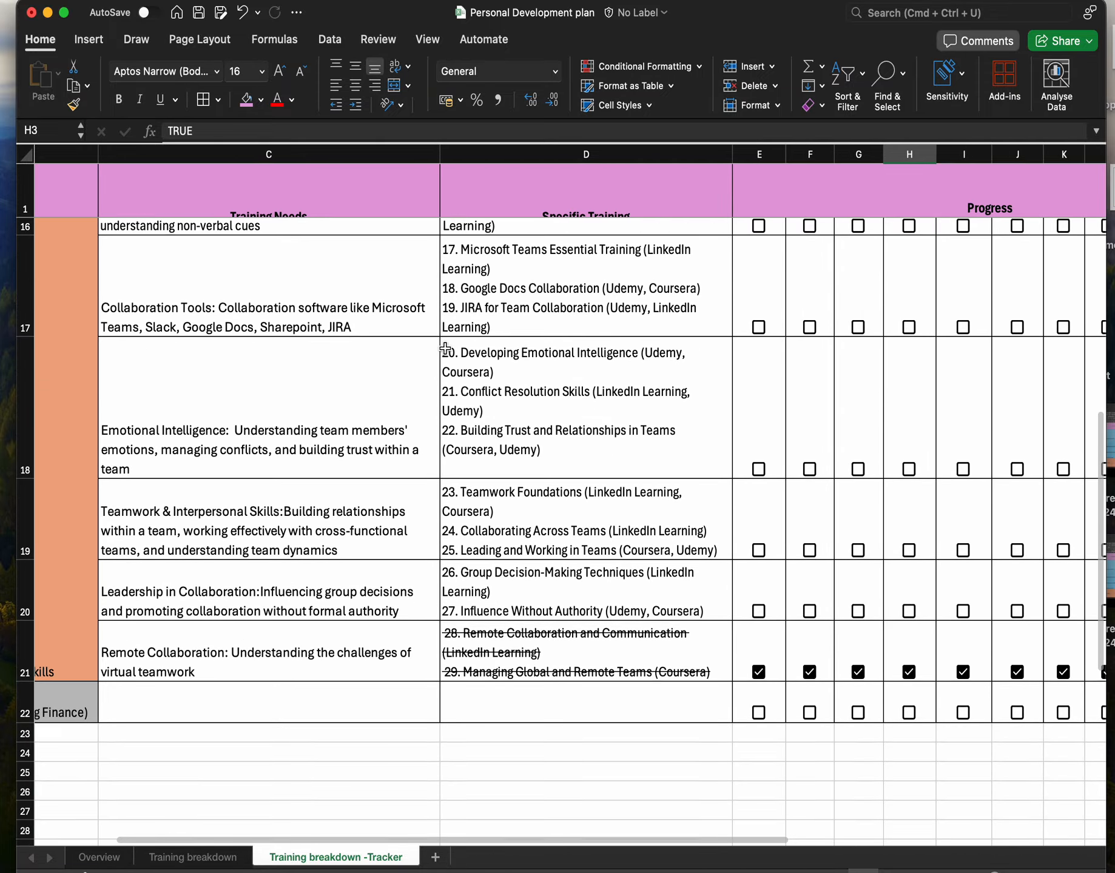
{"action": "scroll", "coordinate": [445, 348], "scroll_direction": "left", "scroll_amount": 5}
{"action": "scroll", "coordinate": [446, 348], "scroll_direction": "up", "scroll_amount": 2}
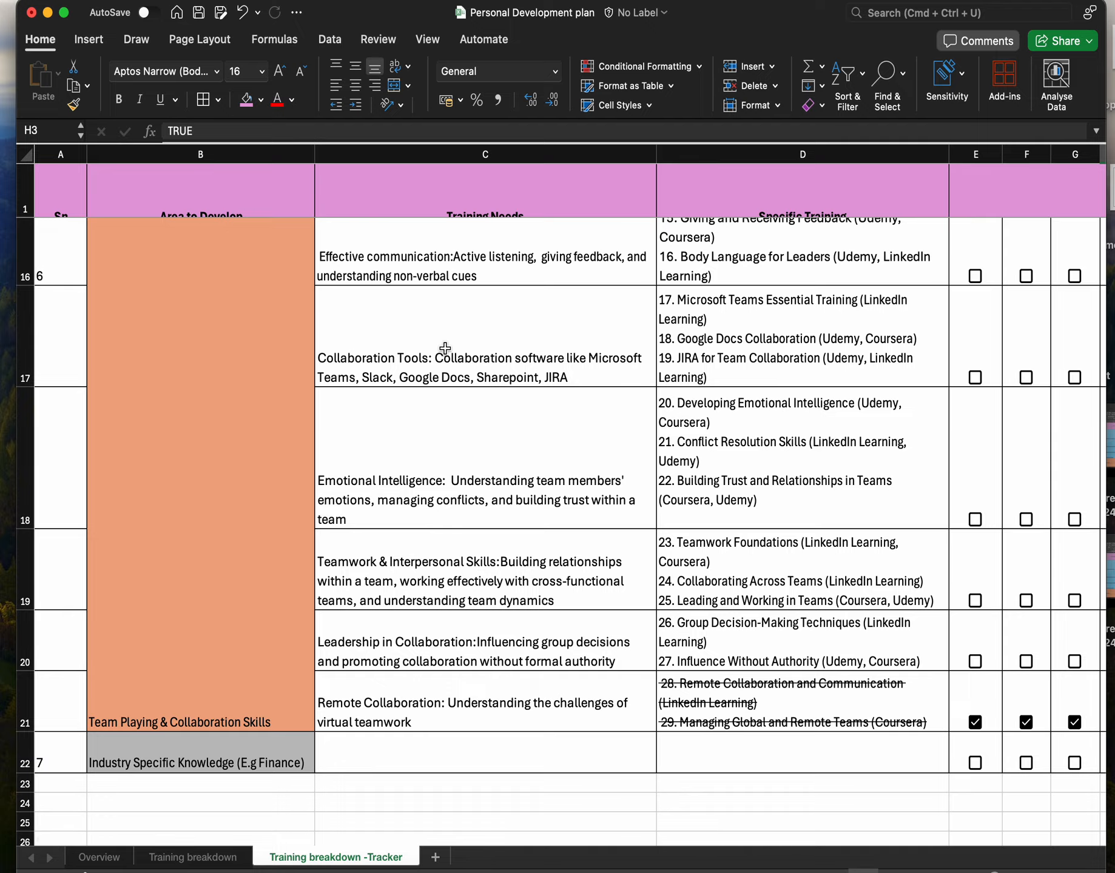
{"action": "scroll", "coordinate": [445, 348], "scroll_direction": "up", "scroll_amount": 10}
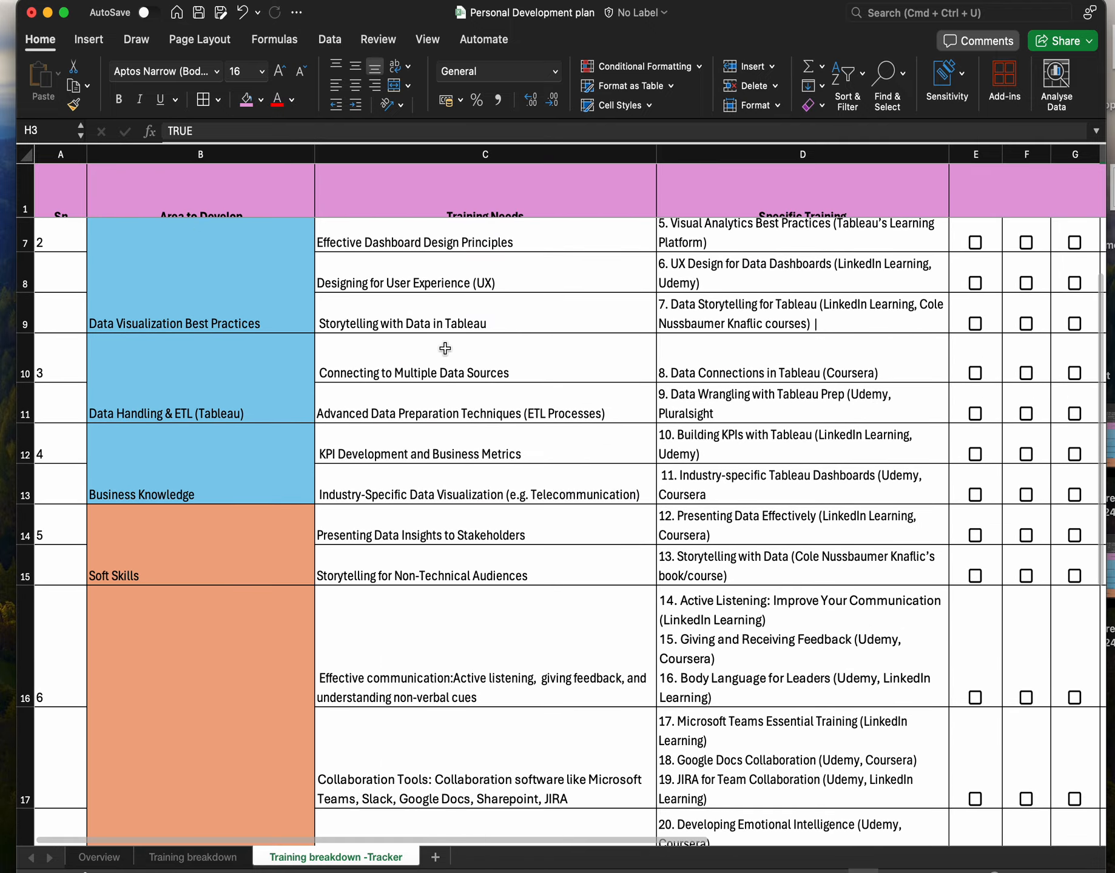
{"action": "scroll", "coordinate": [445, 348], "scroll_direction": "up", "scroll_amount": 5}
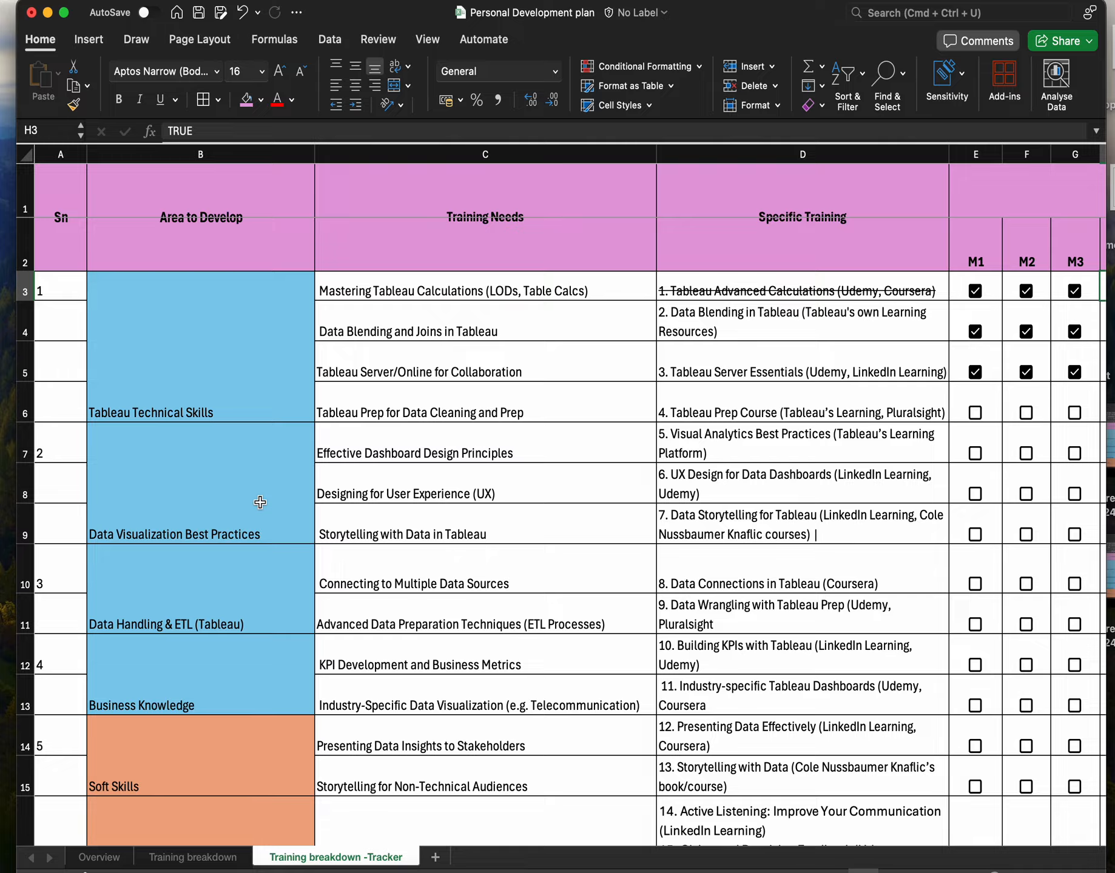
{"action": "scroll", "coordinate": [259, 502], "scroll_direction": "down", "scroll_amount": 2}
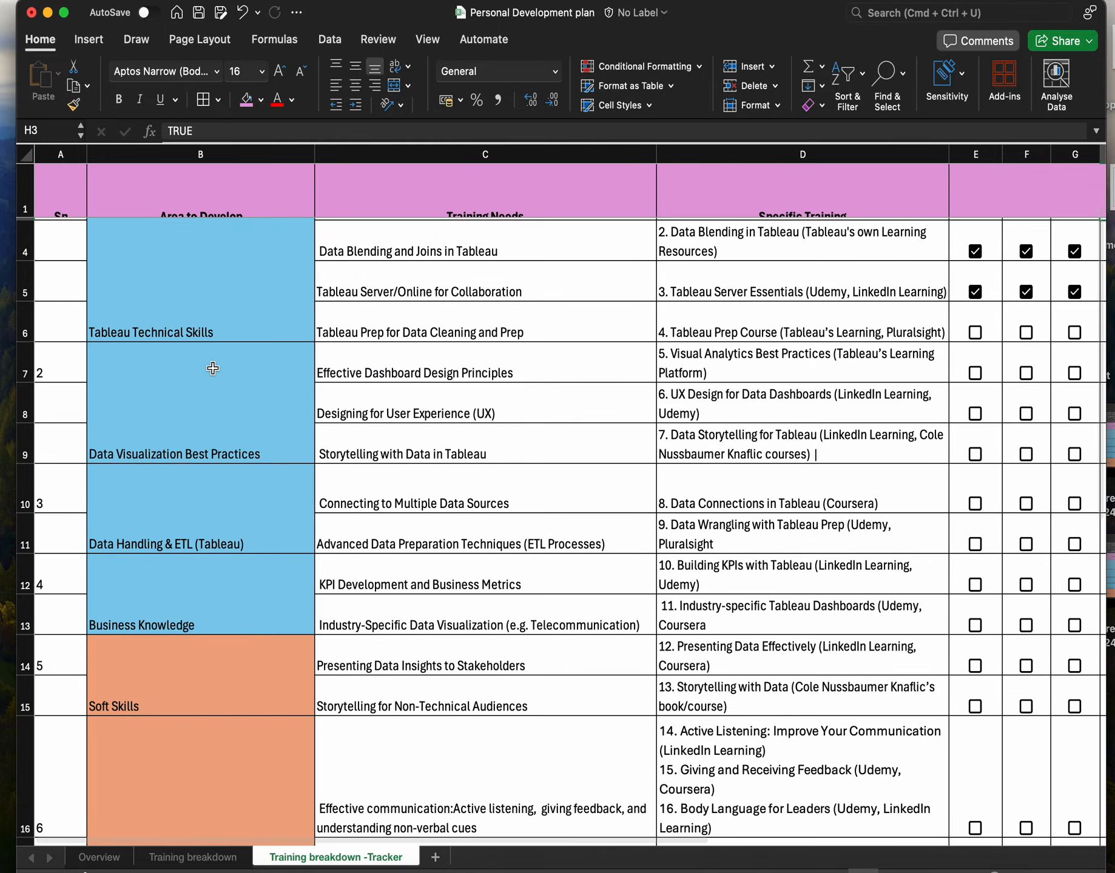
{"action": "scroll", "coordinate": [215, 564], "scroll_direction": "down", "scroll_amount": 3}
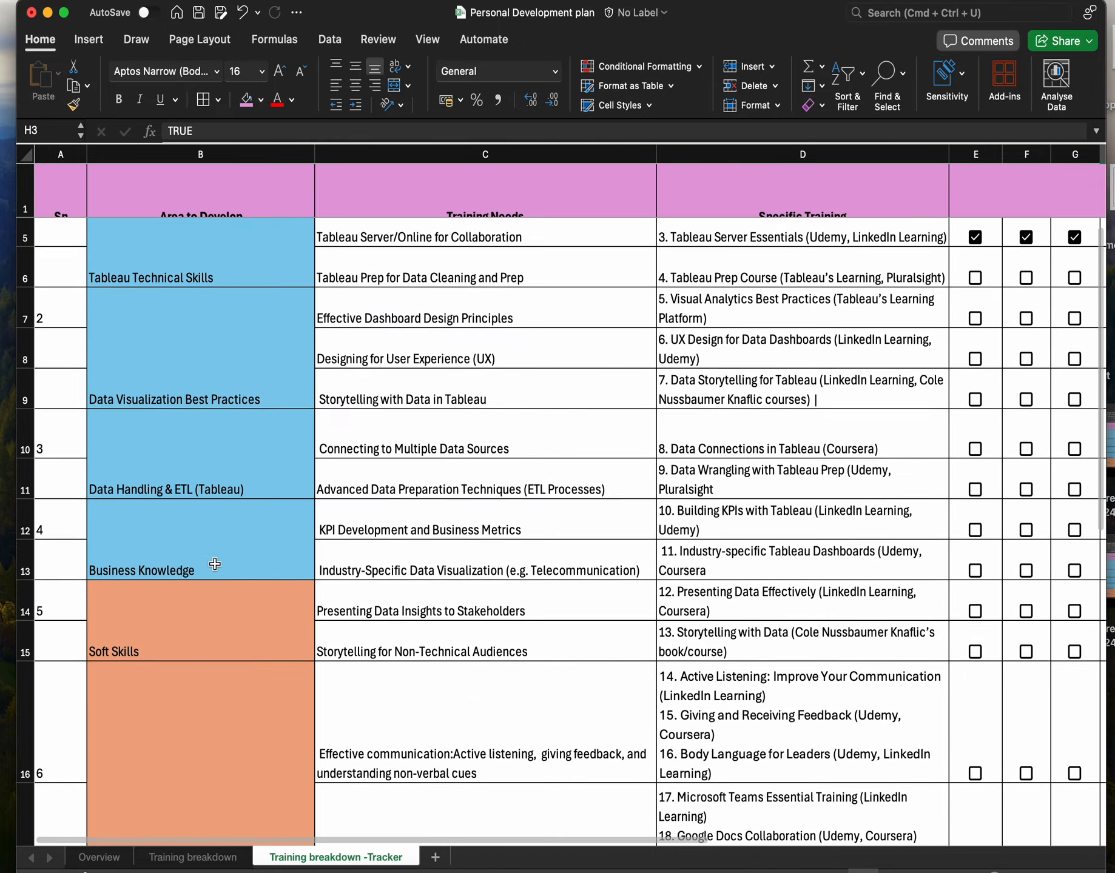
{"action": "scroll", "coordinate": [215, 563], "scroll_direction": "up", "scroll_amount": 5}
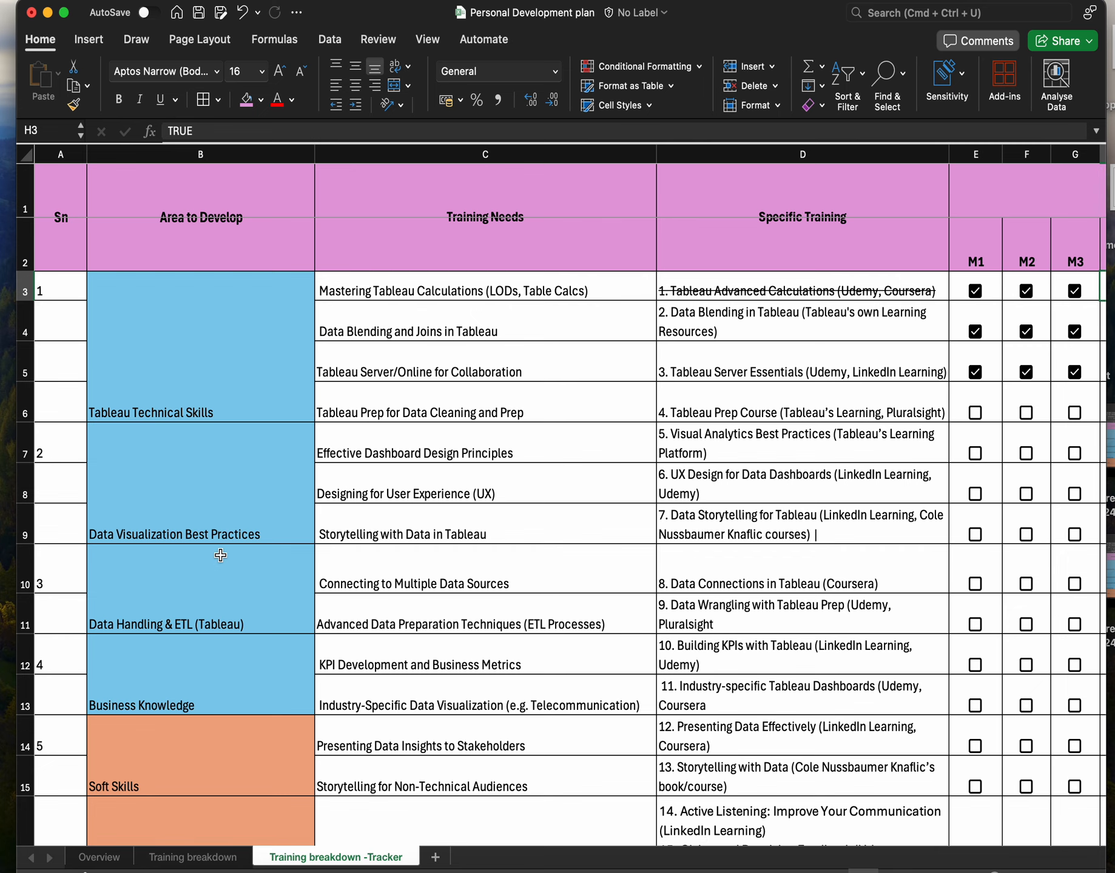
- Tick M4 for the Data Blending in Tableau training in row 4 and M5 for Tableau Server Essentials in row 5
{"action": "left_click", "coordinate": [371, 612]}
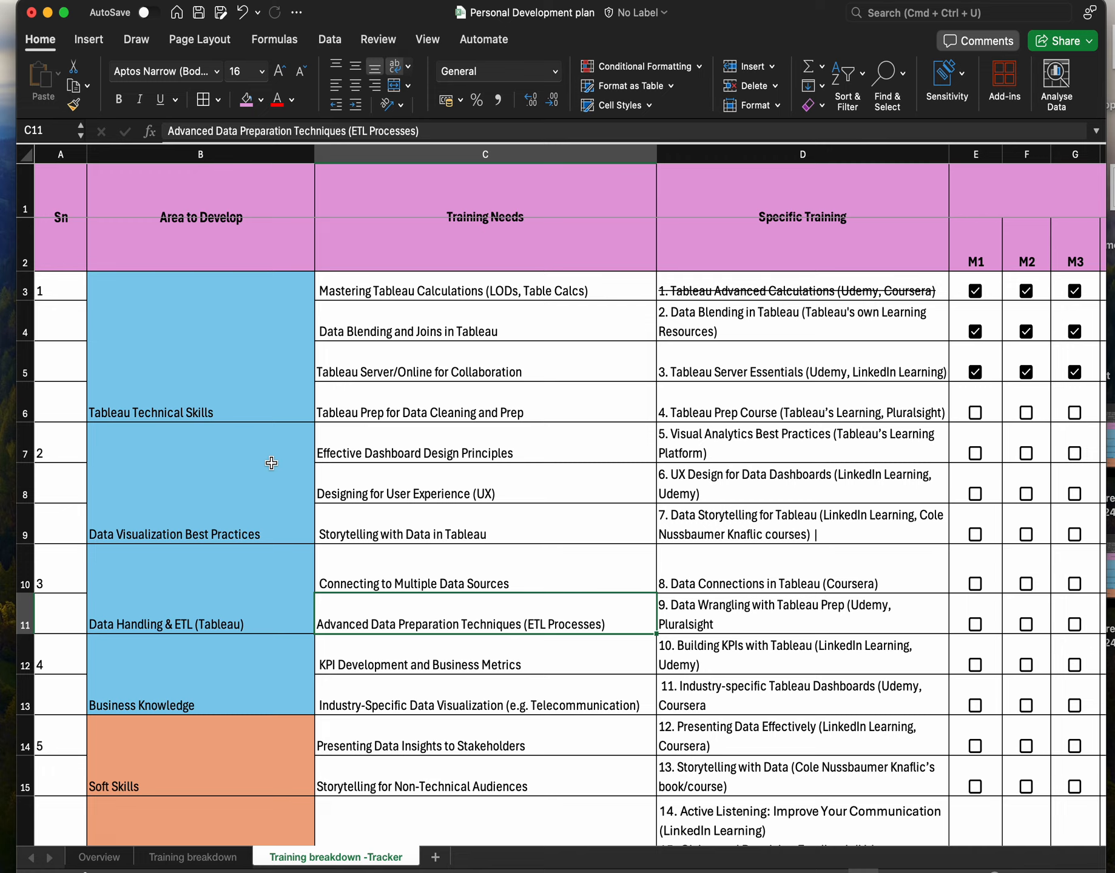
{"action": "scroll", "coordinate": [271, 463], "scroll_direction": "right", "scroll_amount": 5}
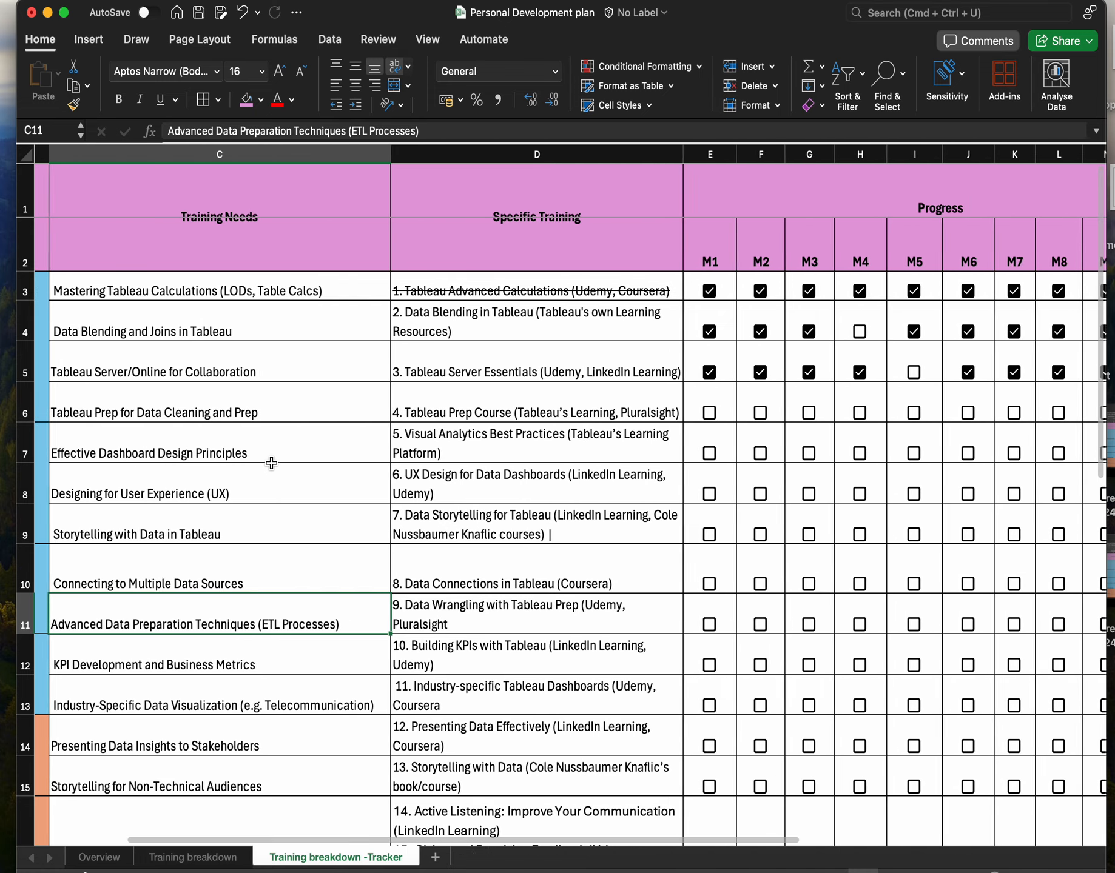
{"action": "scroll", "coordinate": [271, 462], "scroll_direction": "right", "scroll_amount": 3}
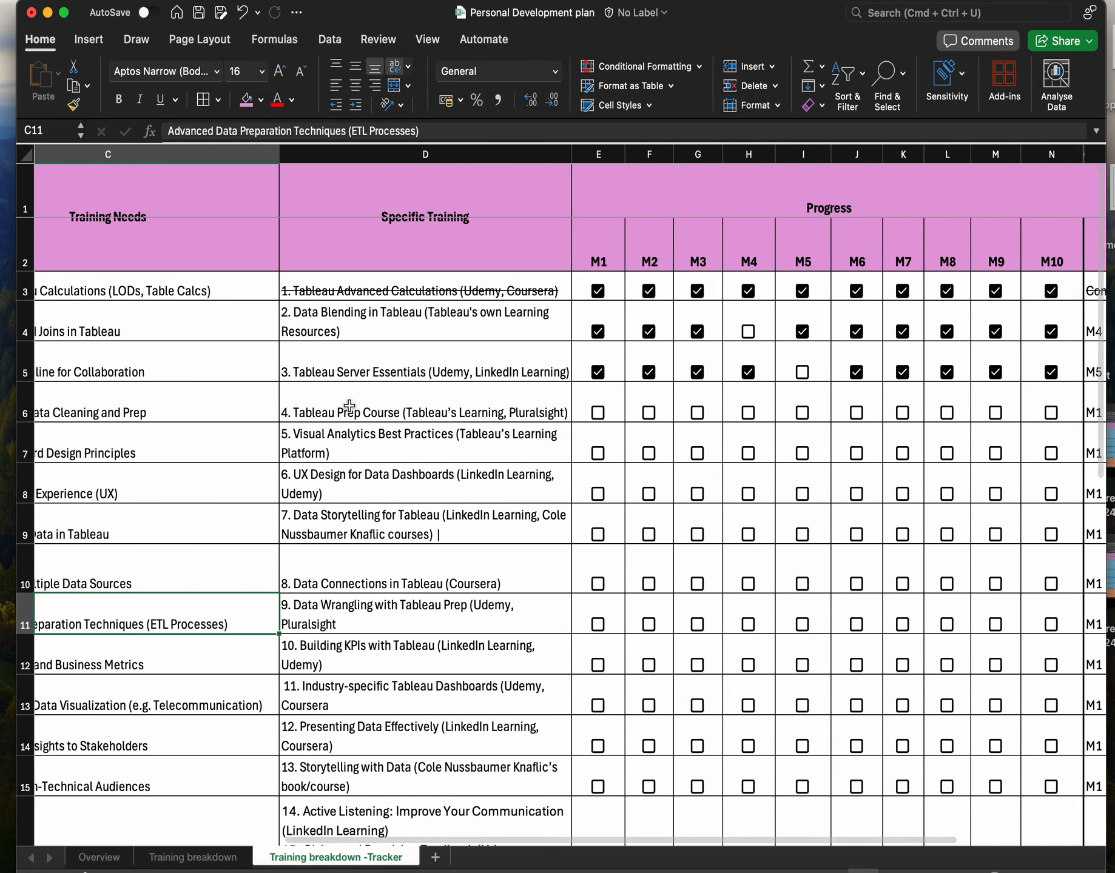
{"action": "scroll", "coordinate": [361, 360], "scroll_direction": "left", "scroll_amount": 5}
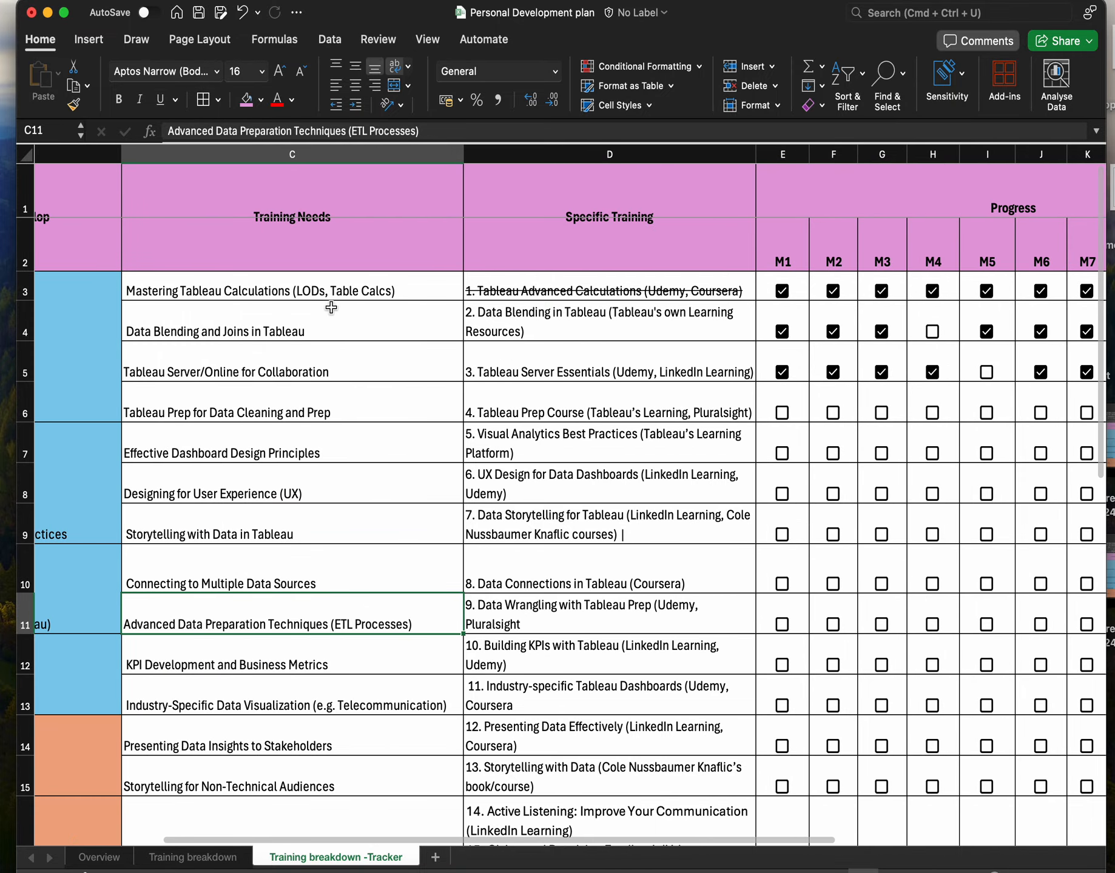
{"action": "scroll", "coordinate": [331, 307], "scroll_direction": "right", "scroll_amount": 12}
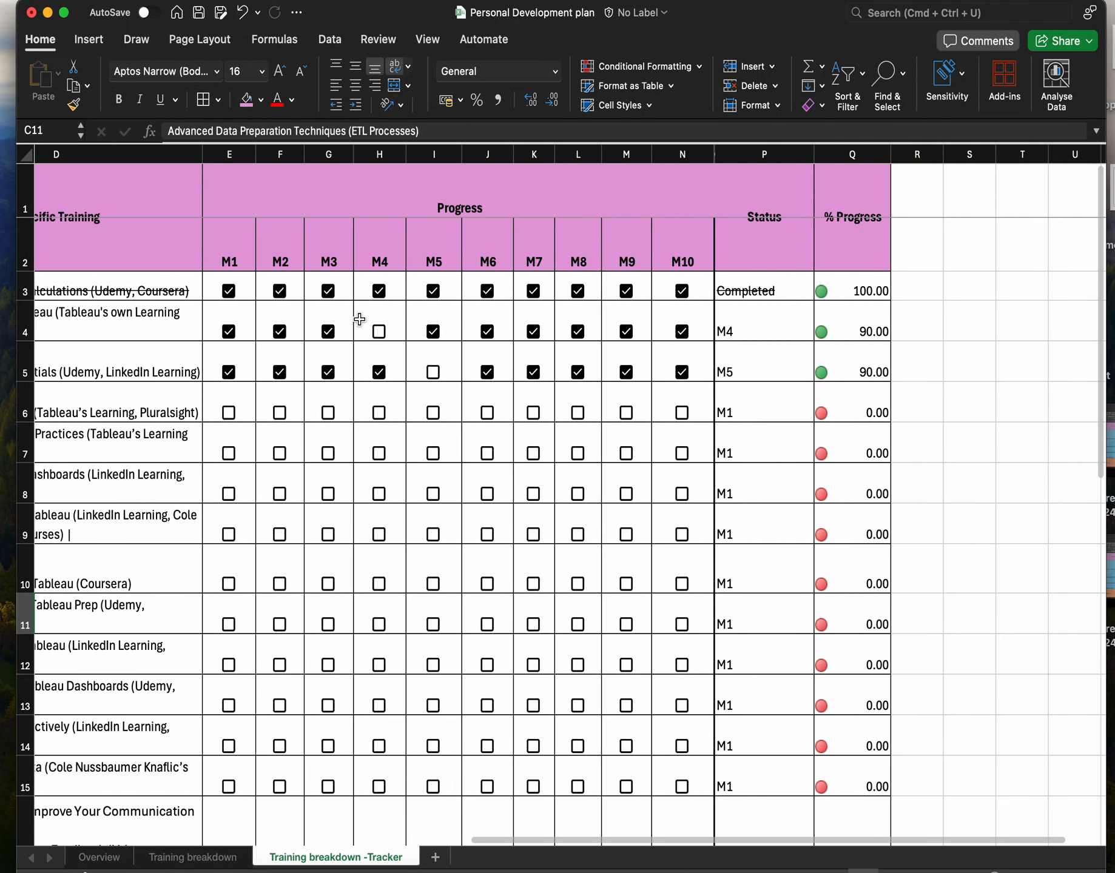
{"action": "left_click", "coordinate": [378, 332]}
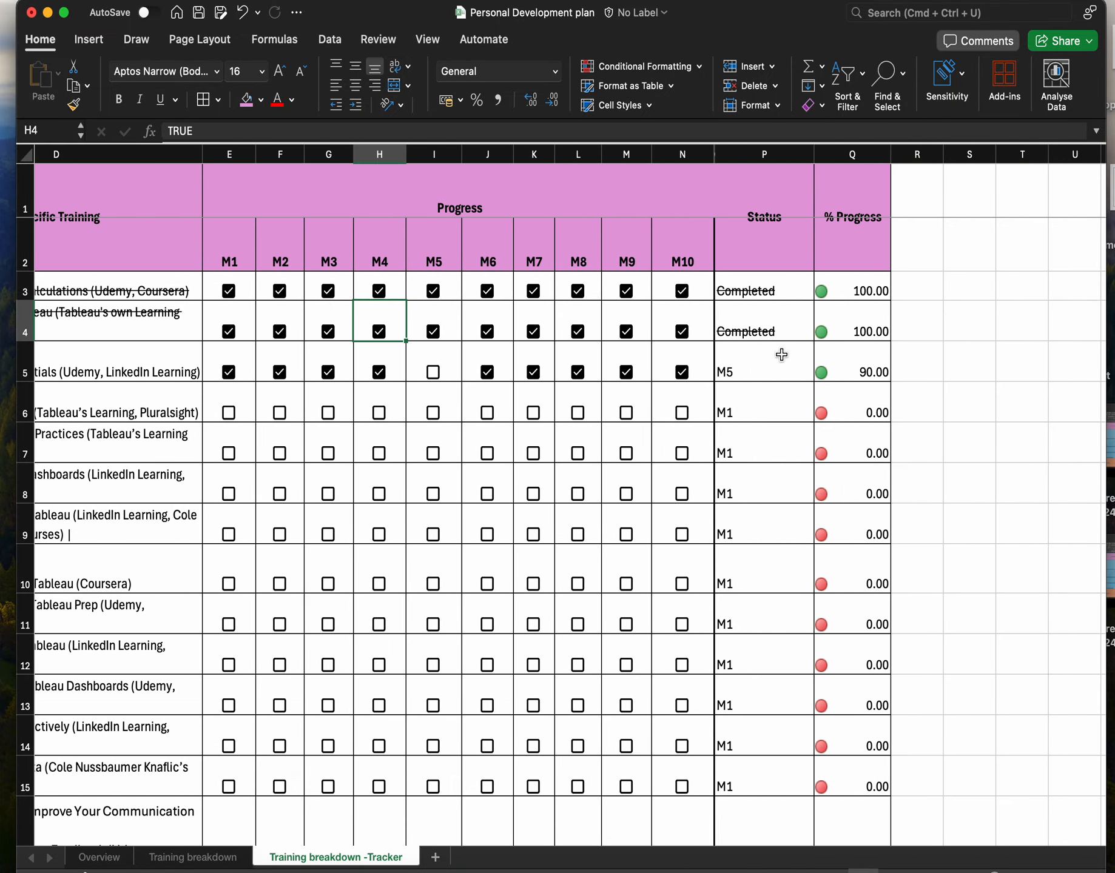
{"action": "left_click", "coordinate": [433, 371]}
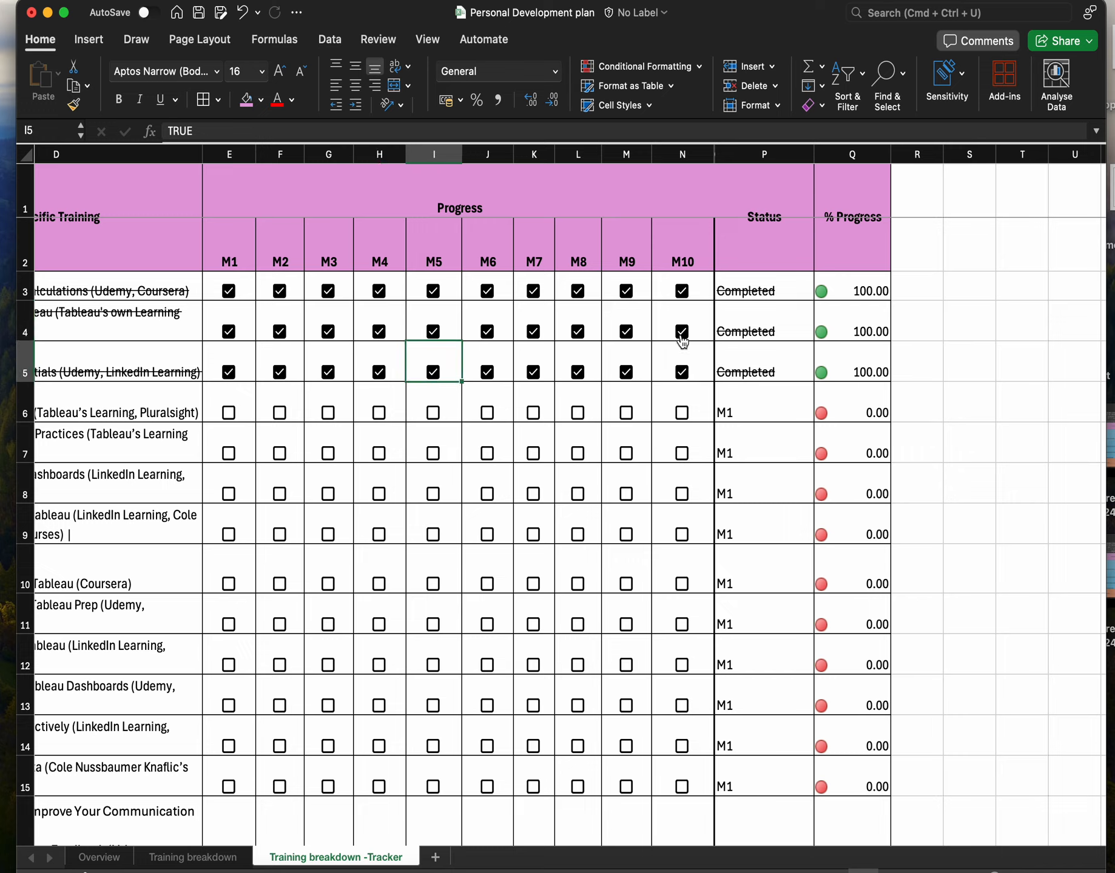
- Tick modules M2 to M6 for the Tableau Prep Course in row 6
{"action": "left_click", "coordinate": [279, 413]}
{"action": "left_click", "coordinate": [328, 413]}
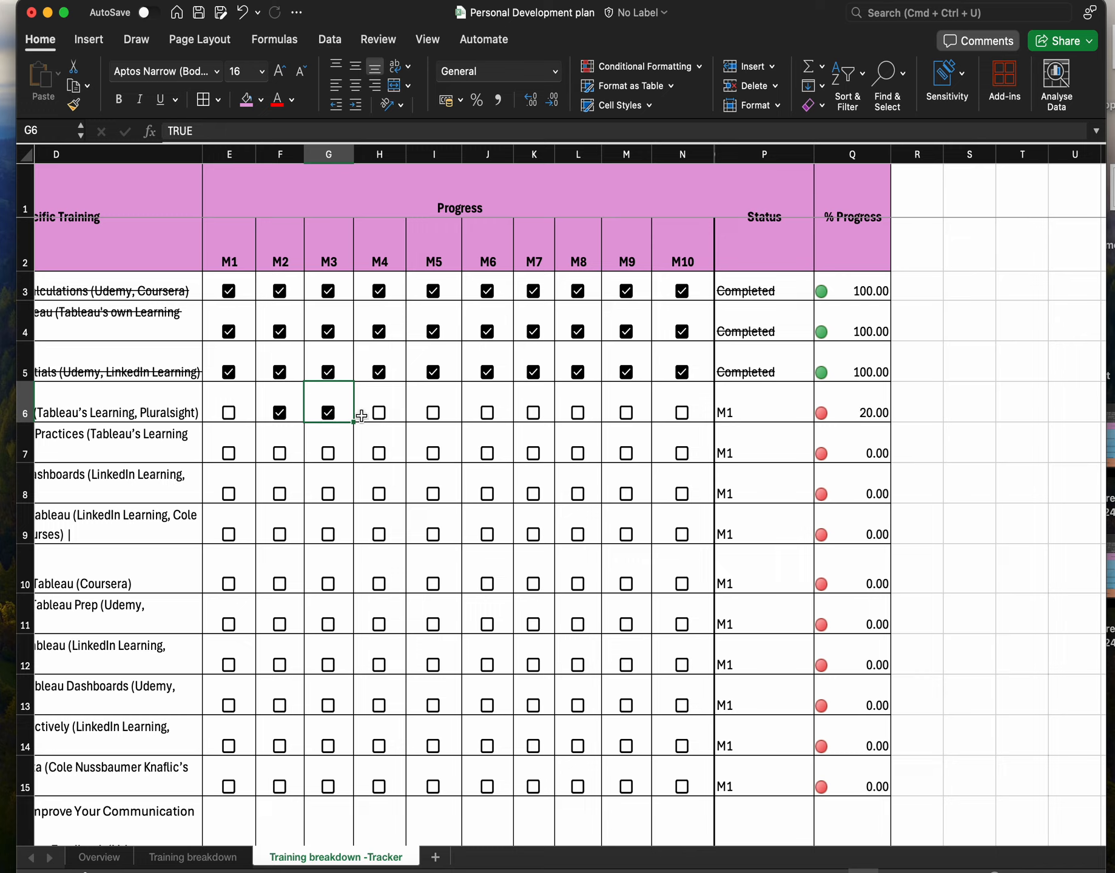
{"action": "left_click", "coordinate": [379, 413]}
{"action": "left_click", "coordinate": [433, 413]}
{"action": "left_click", "coordinate": [487, 415]}
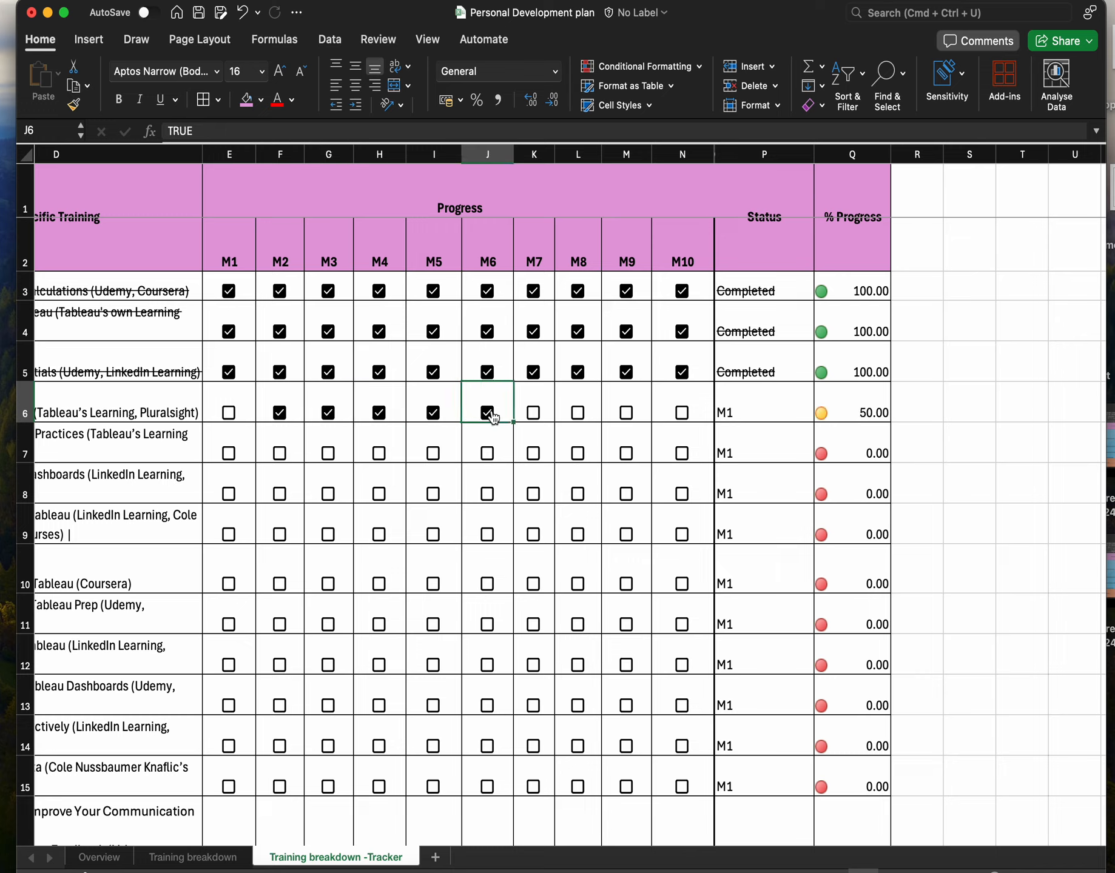